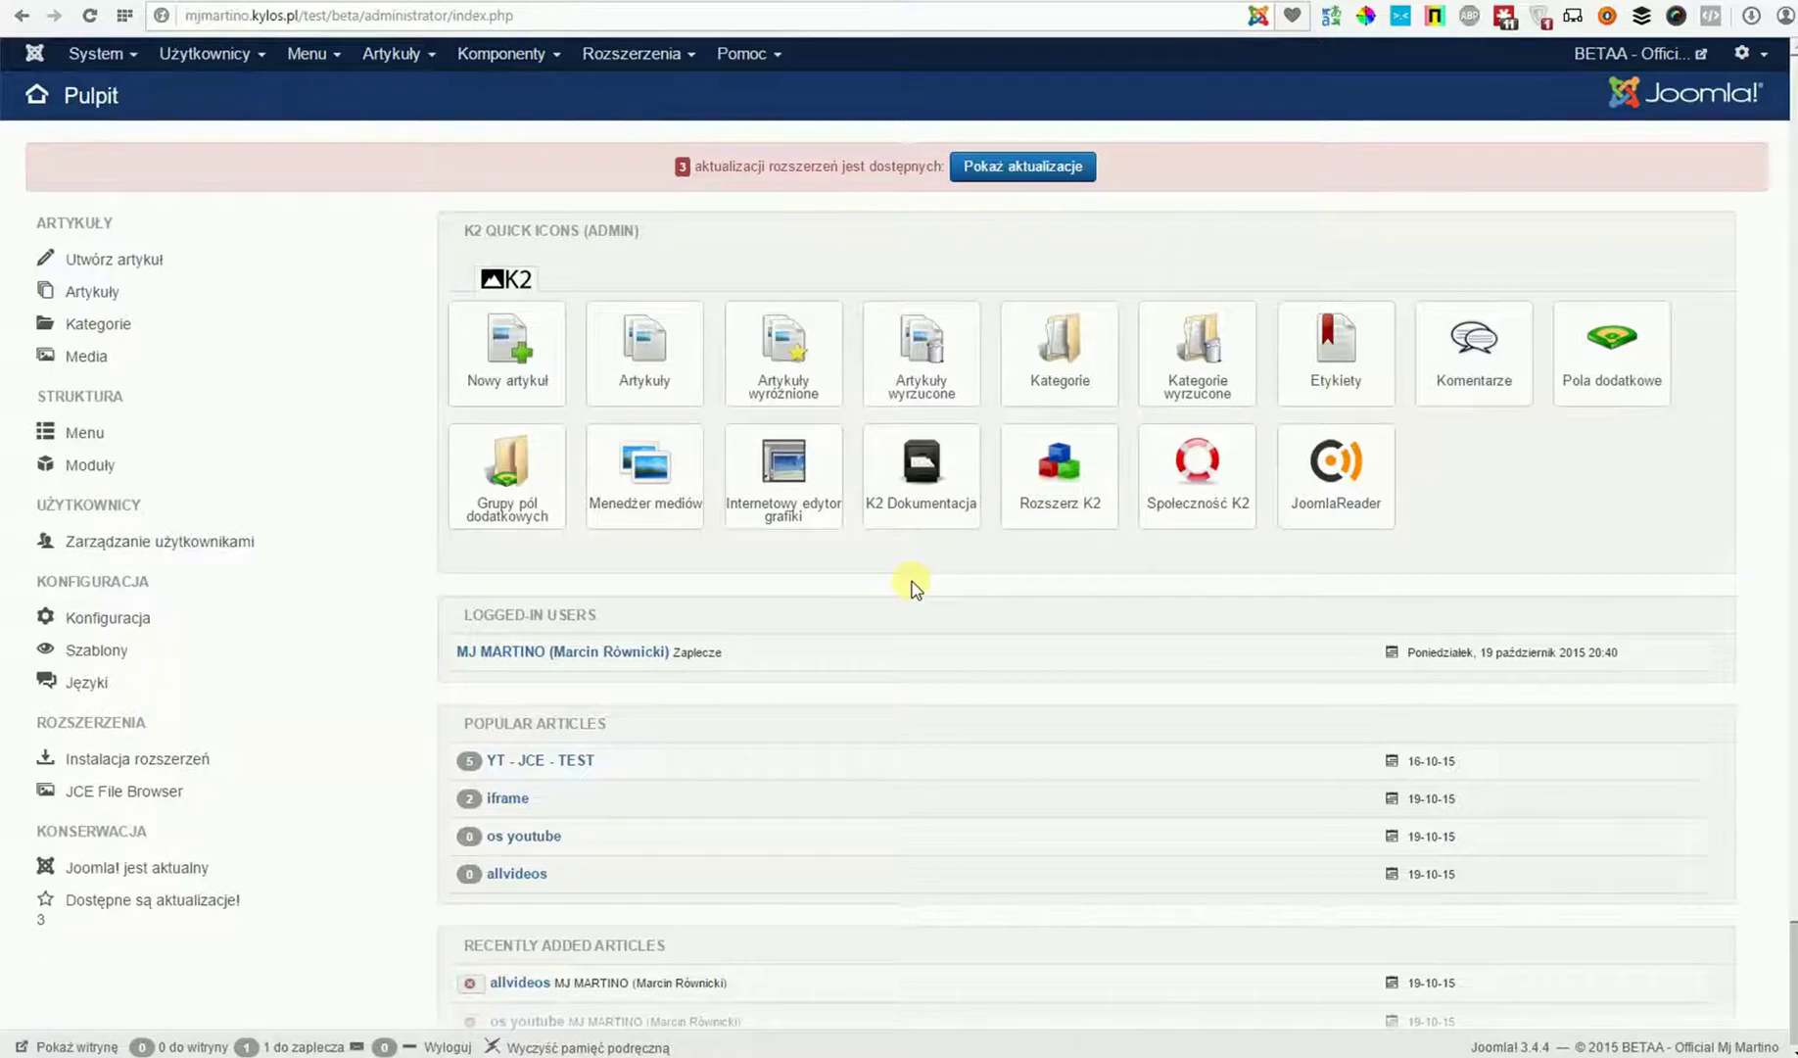
Open the article named iframe from the site's article list for editing.
{"action": "scroll", "coordinate": [911, 587], "scroll_direction": "down", "scroll_amount": 1}
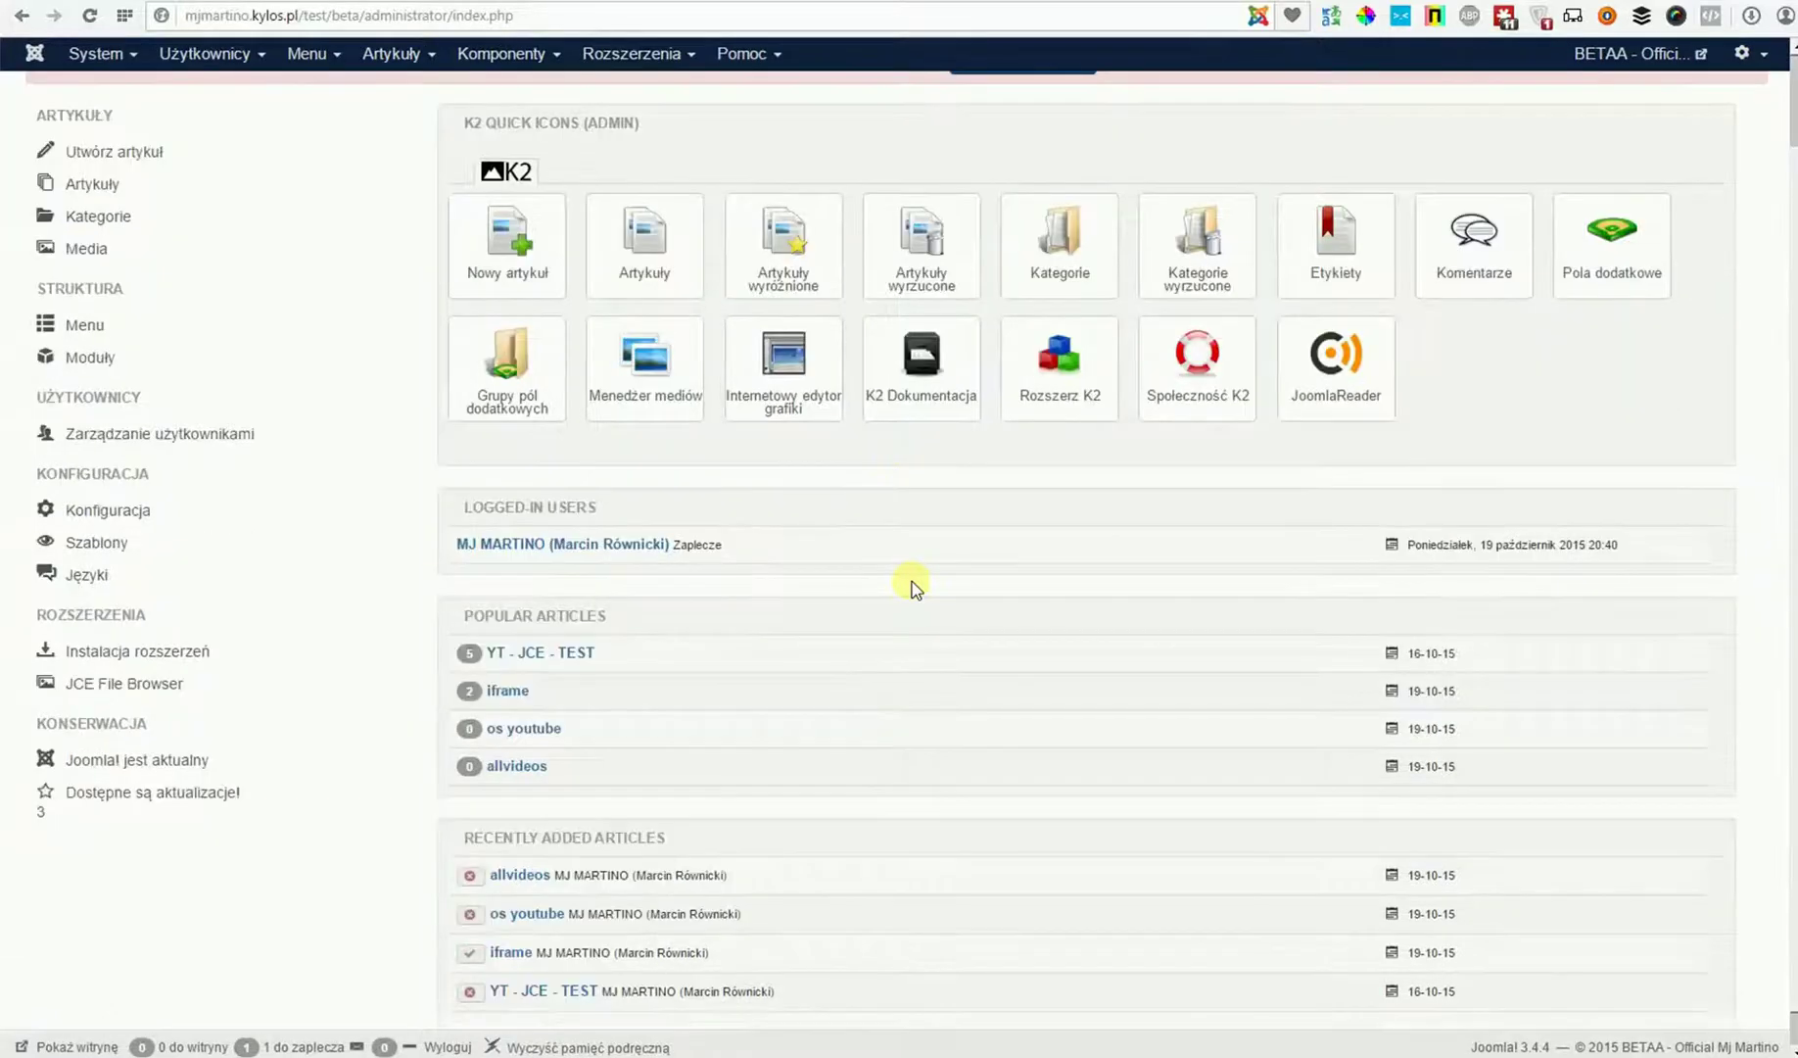
{"action": "scroll", "coordinate": [911, 587], "scroll_direction": "up", "scroll_amount": 1}
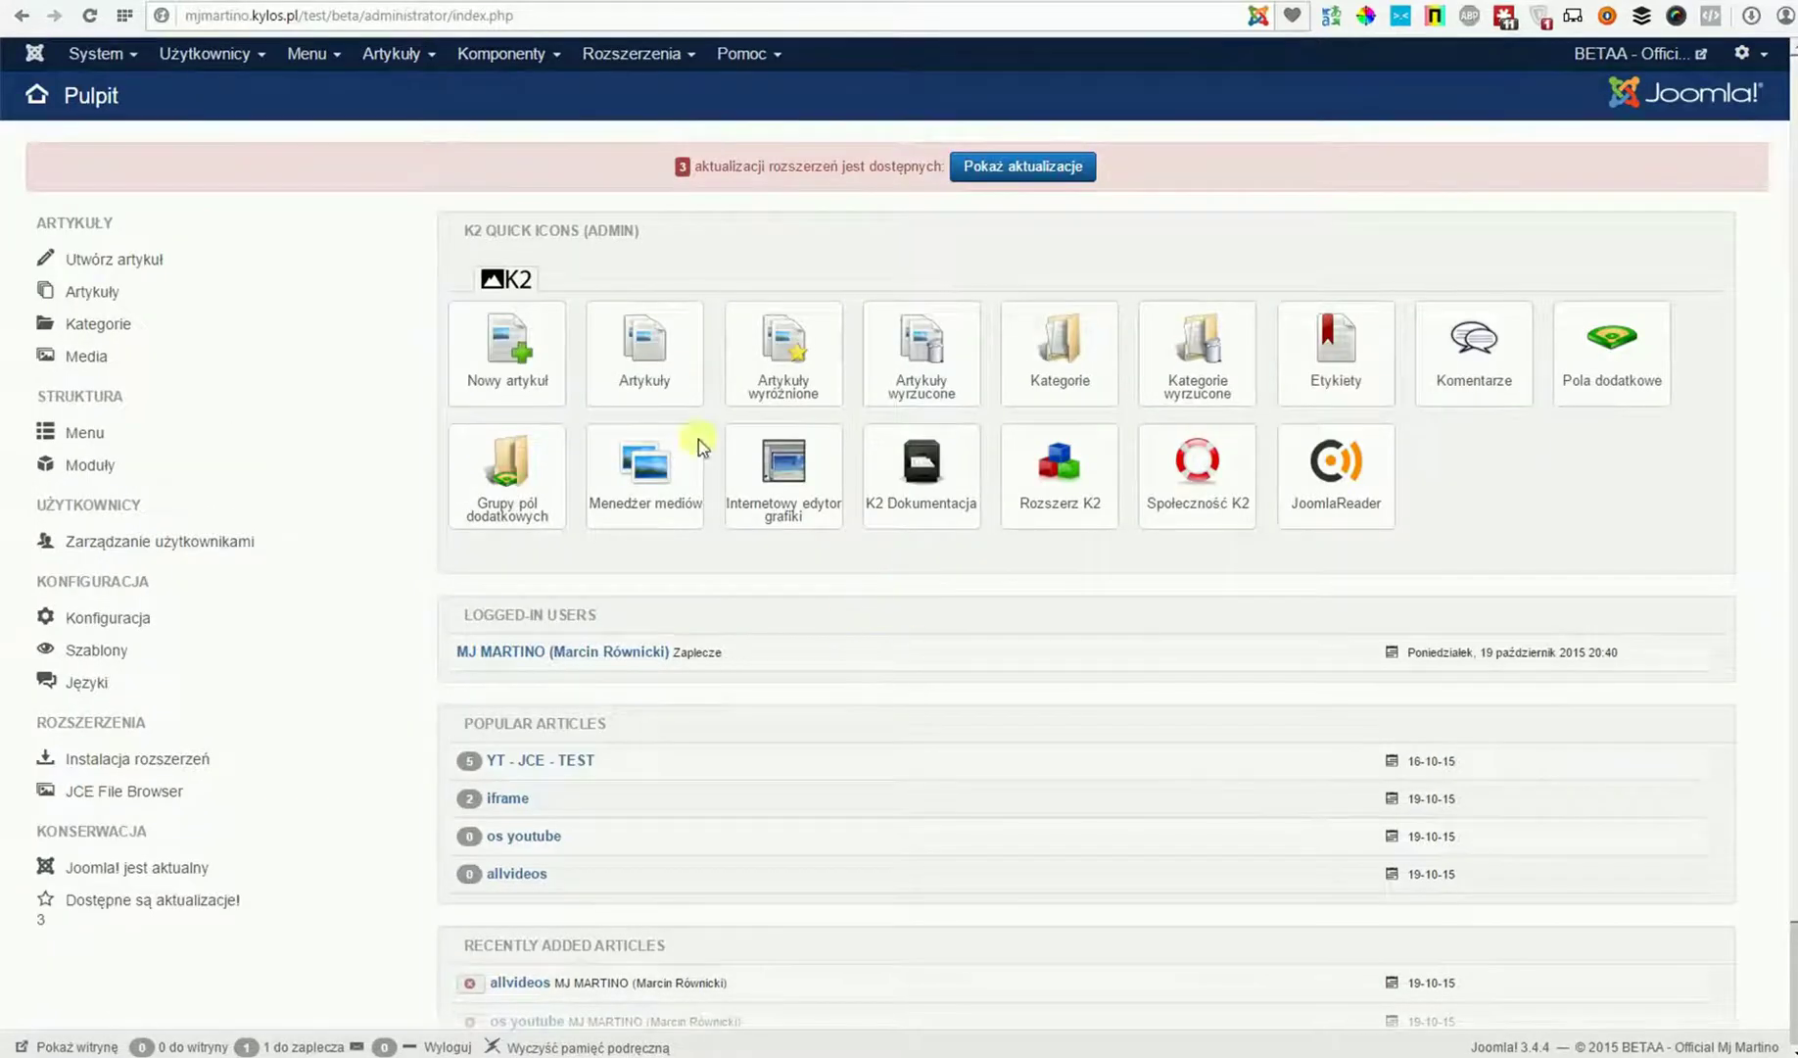
{"action": "left_click", "coordinate": [380, 61]}
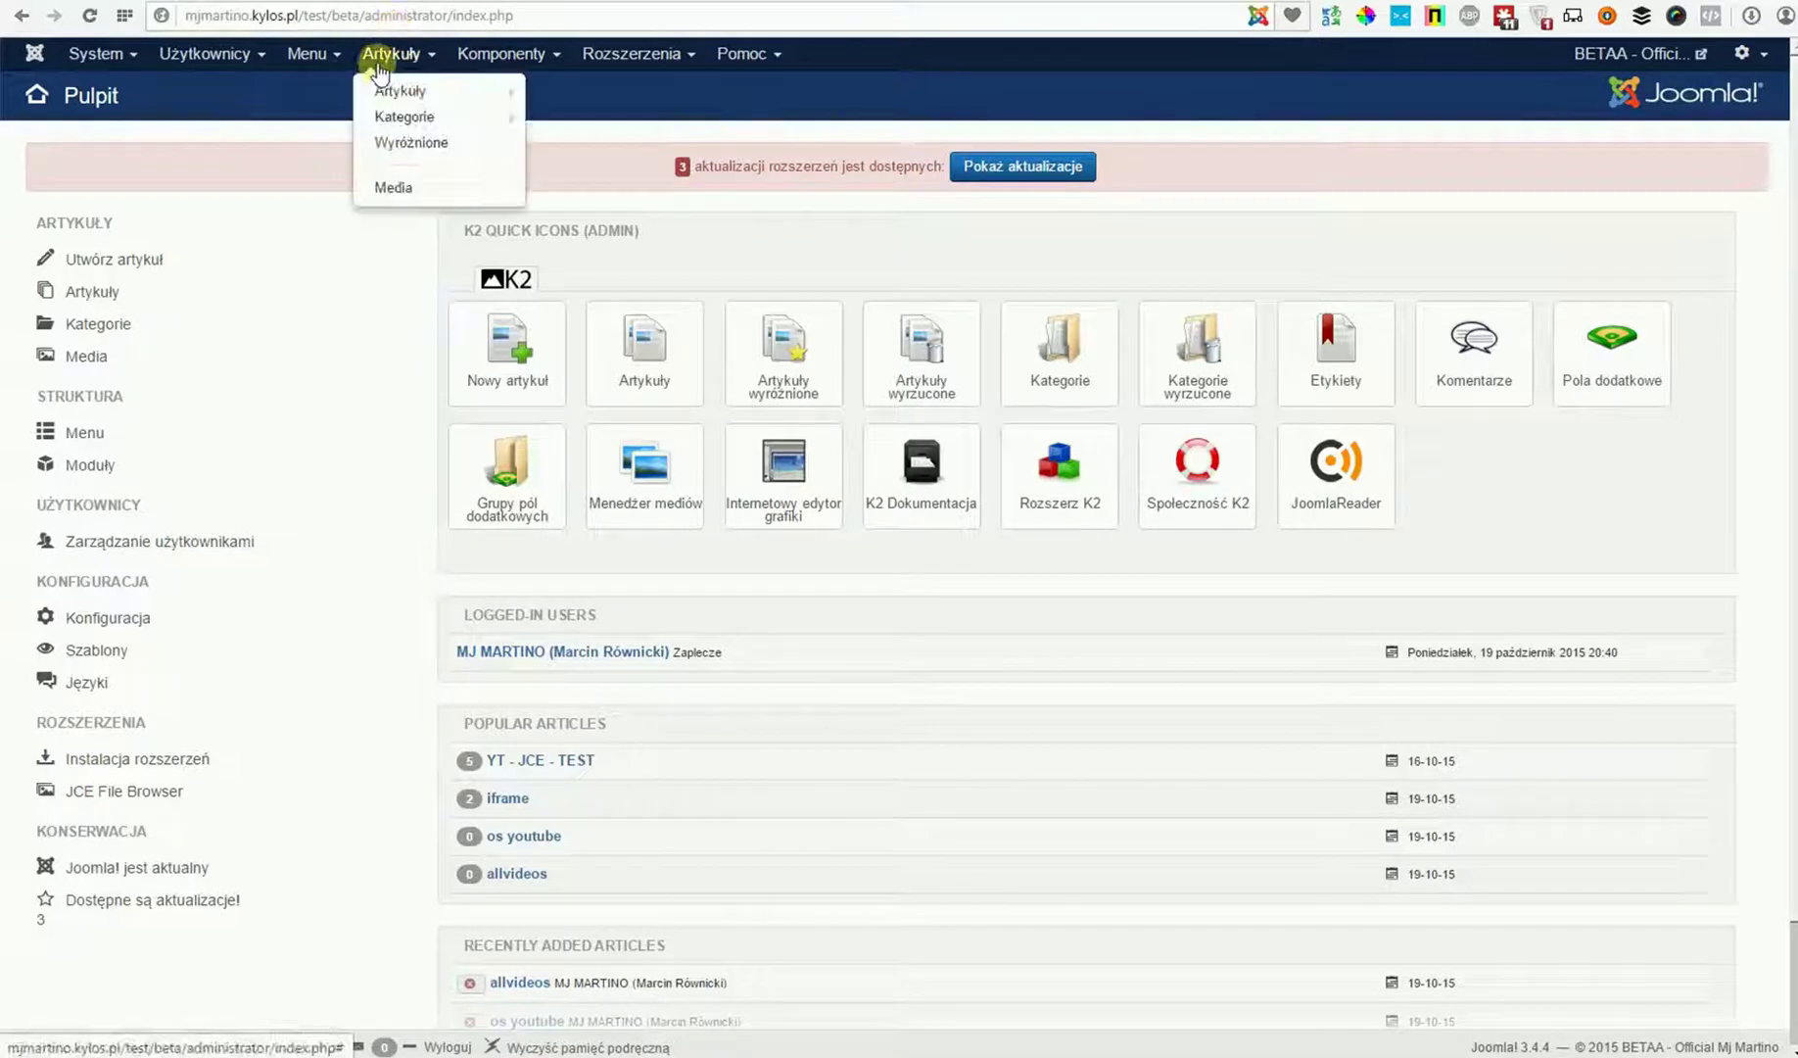
{"action": "left_click", "coordinate": [394, 88]}
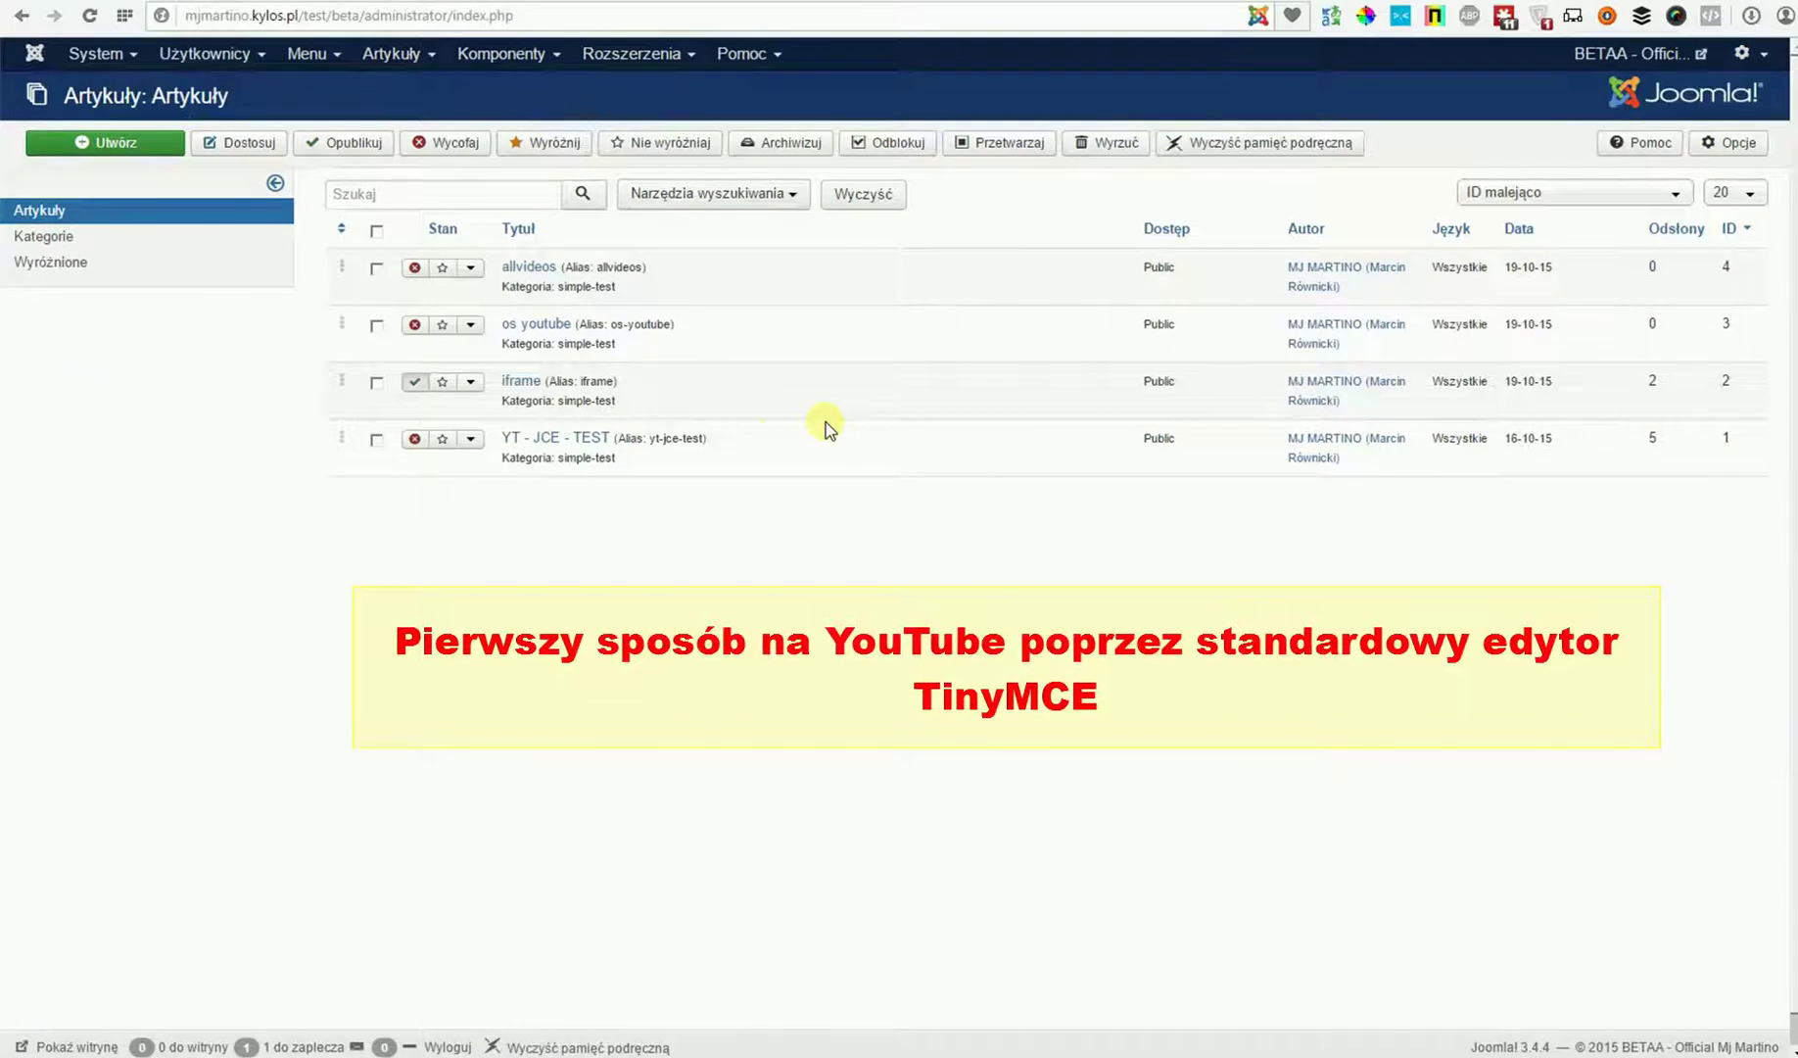
{"action": "left_click", "coordinate": [518, 380]}
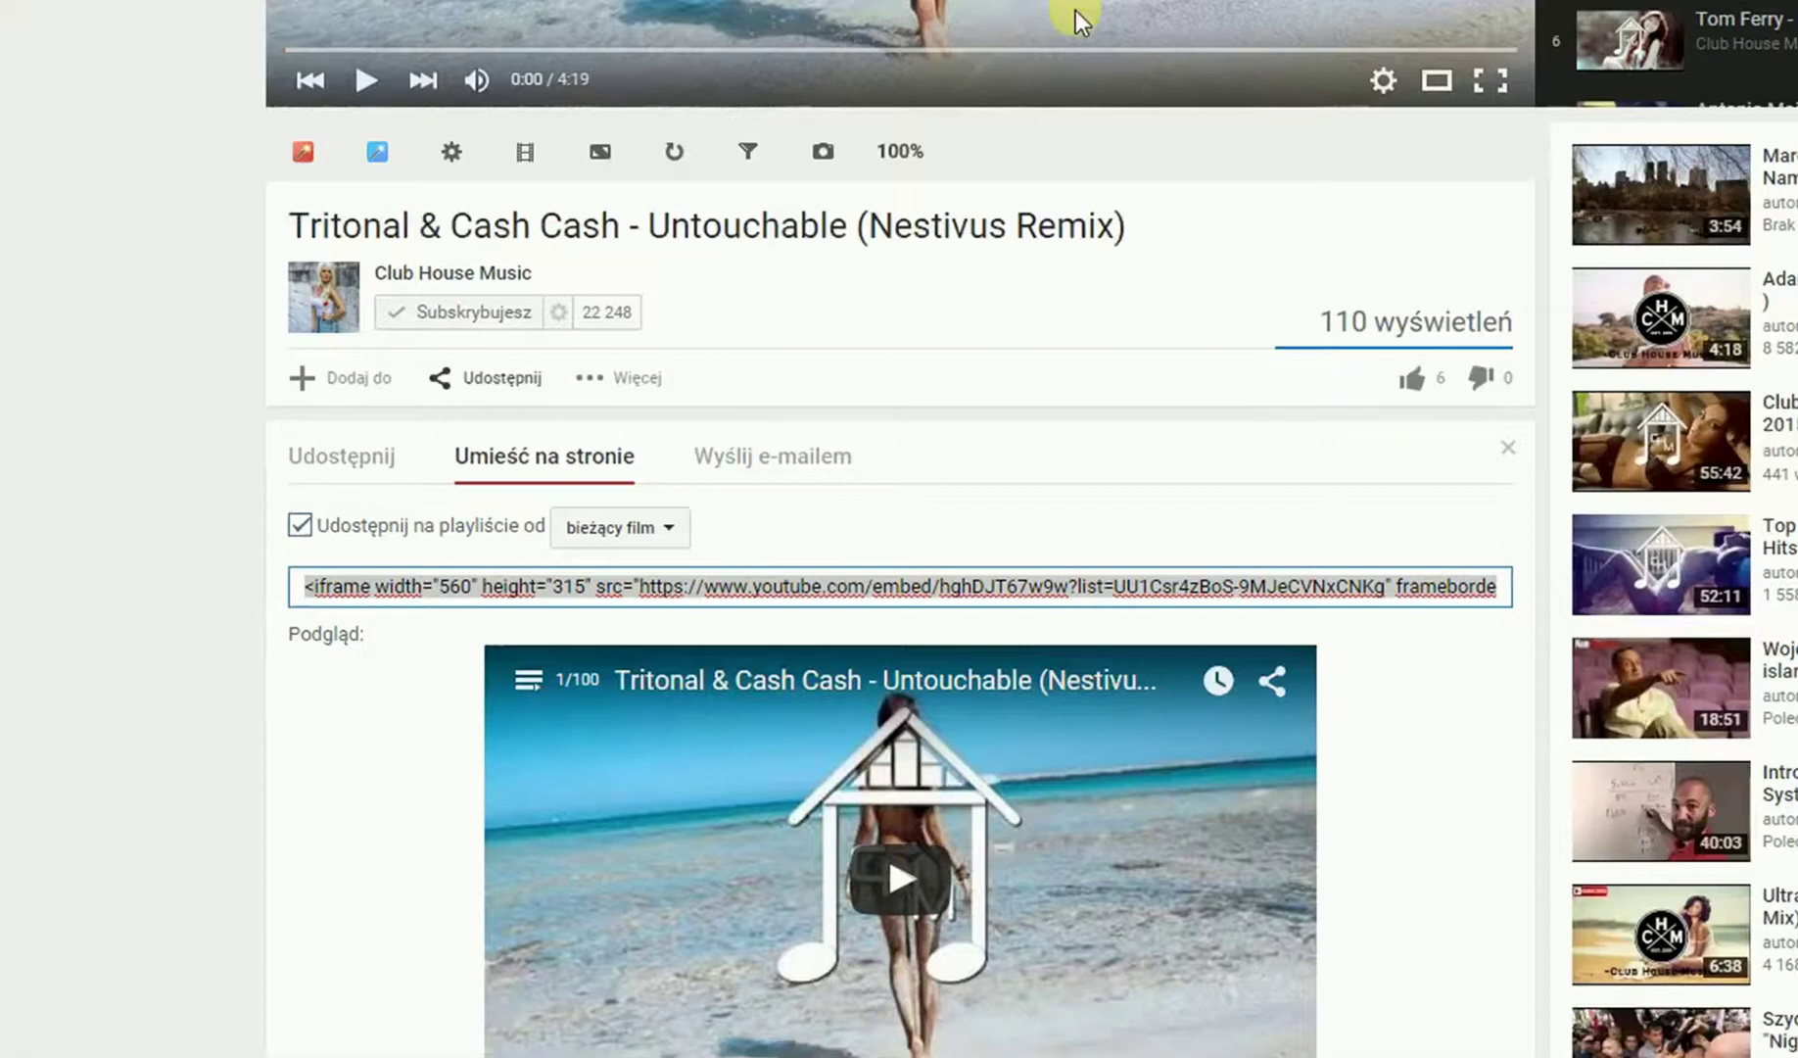
Copy the full iframe embed code of the YouTube video Tritonal & Cash Cash - Untouchable (Nestivus Remix).
{"action": "left_click", "coordinate": [591, 578]}
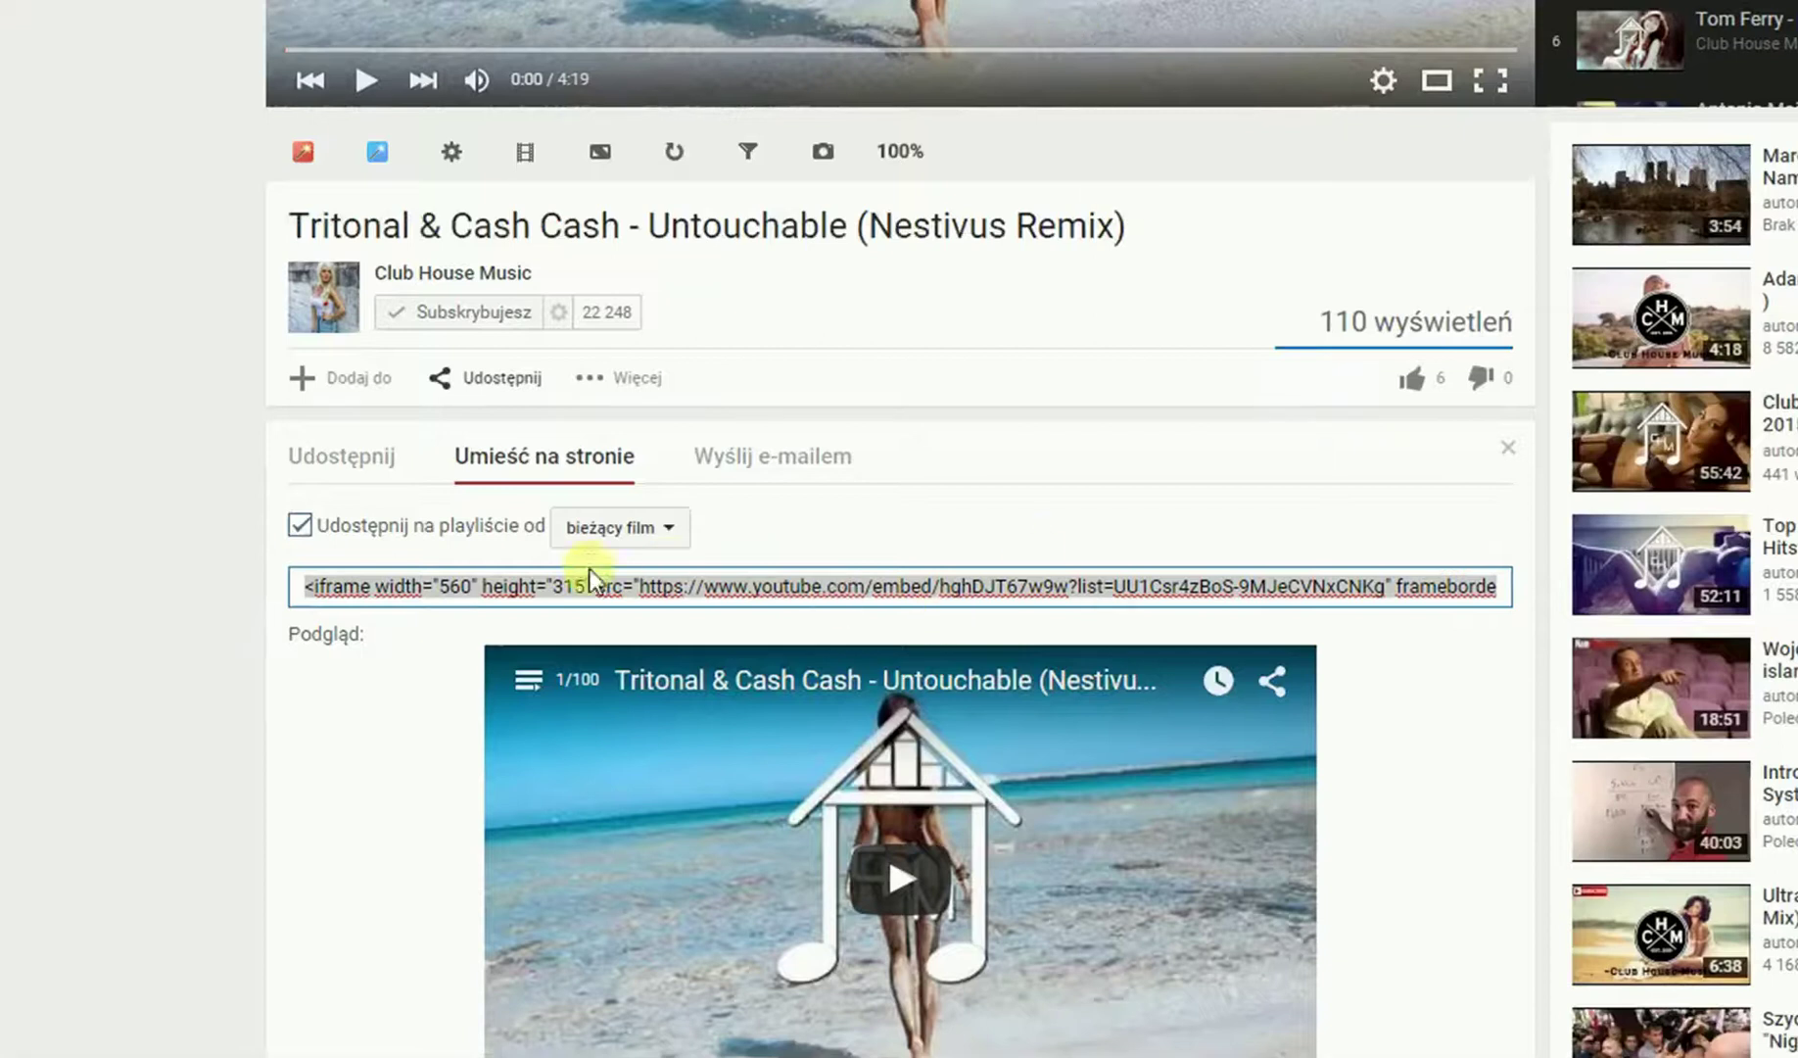
{"action": "left_click", "coordinate": [341, 586]}
{"action": "left_click_drag", "start_coordinate": [293, 586], "coordinate": [1656, 588]}
{"action": "key", "text": "ctrl+c"}
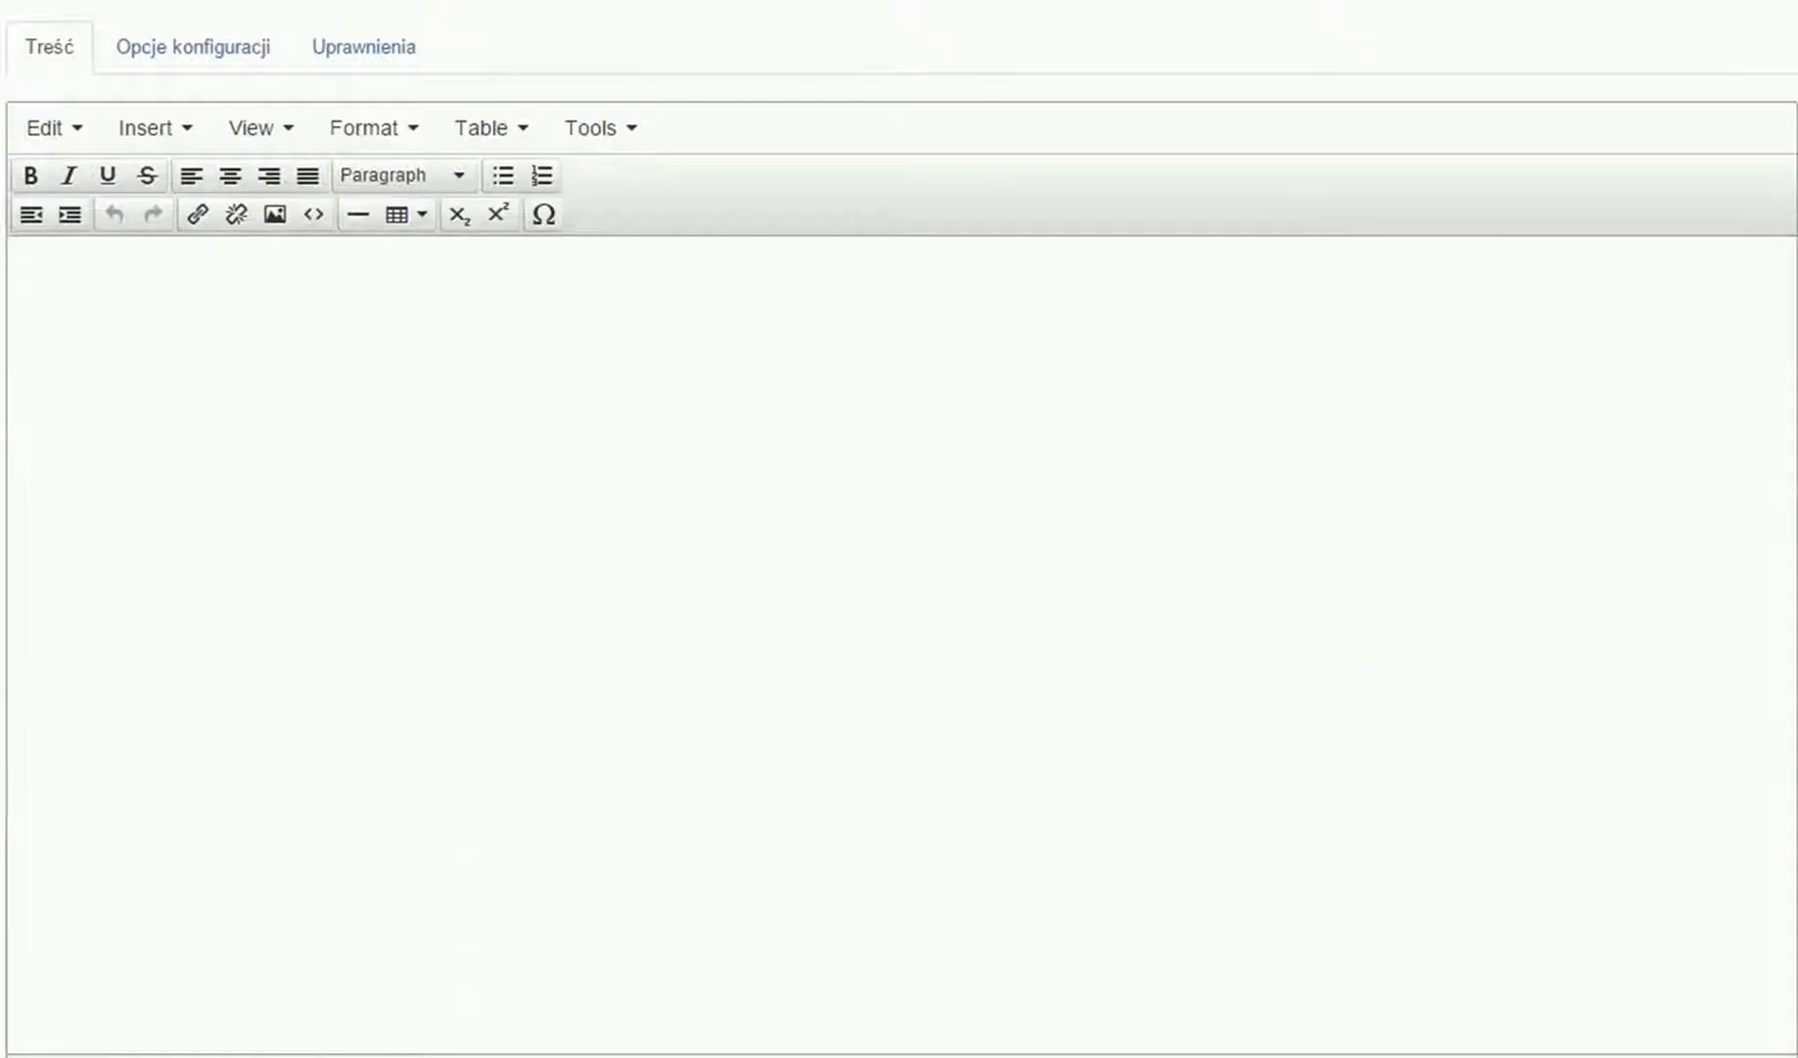
Paste the copied YouTube embed code into the iframe article's content and close the article.
{"action": "left_click", "coordinate": [599, 401]}
{"action": "key", "text": "ctrl+v"}
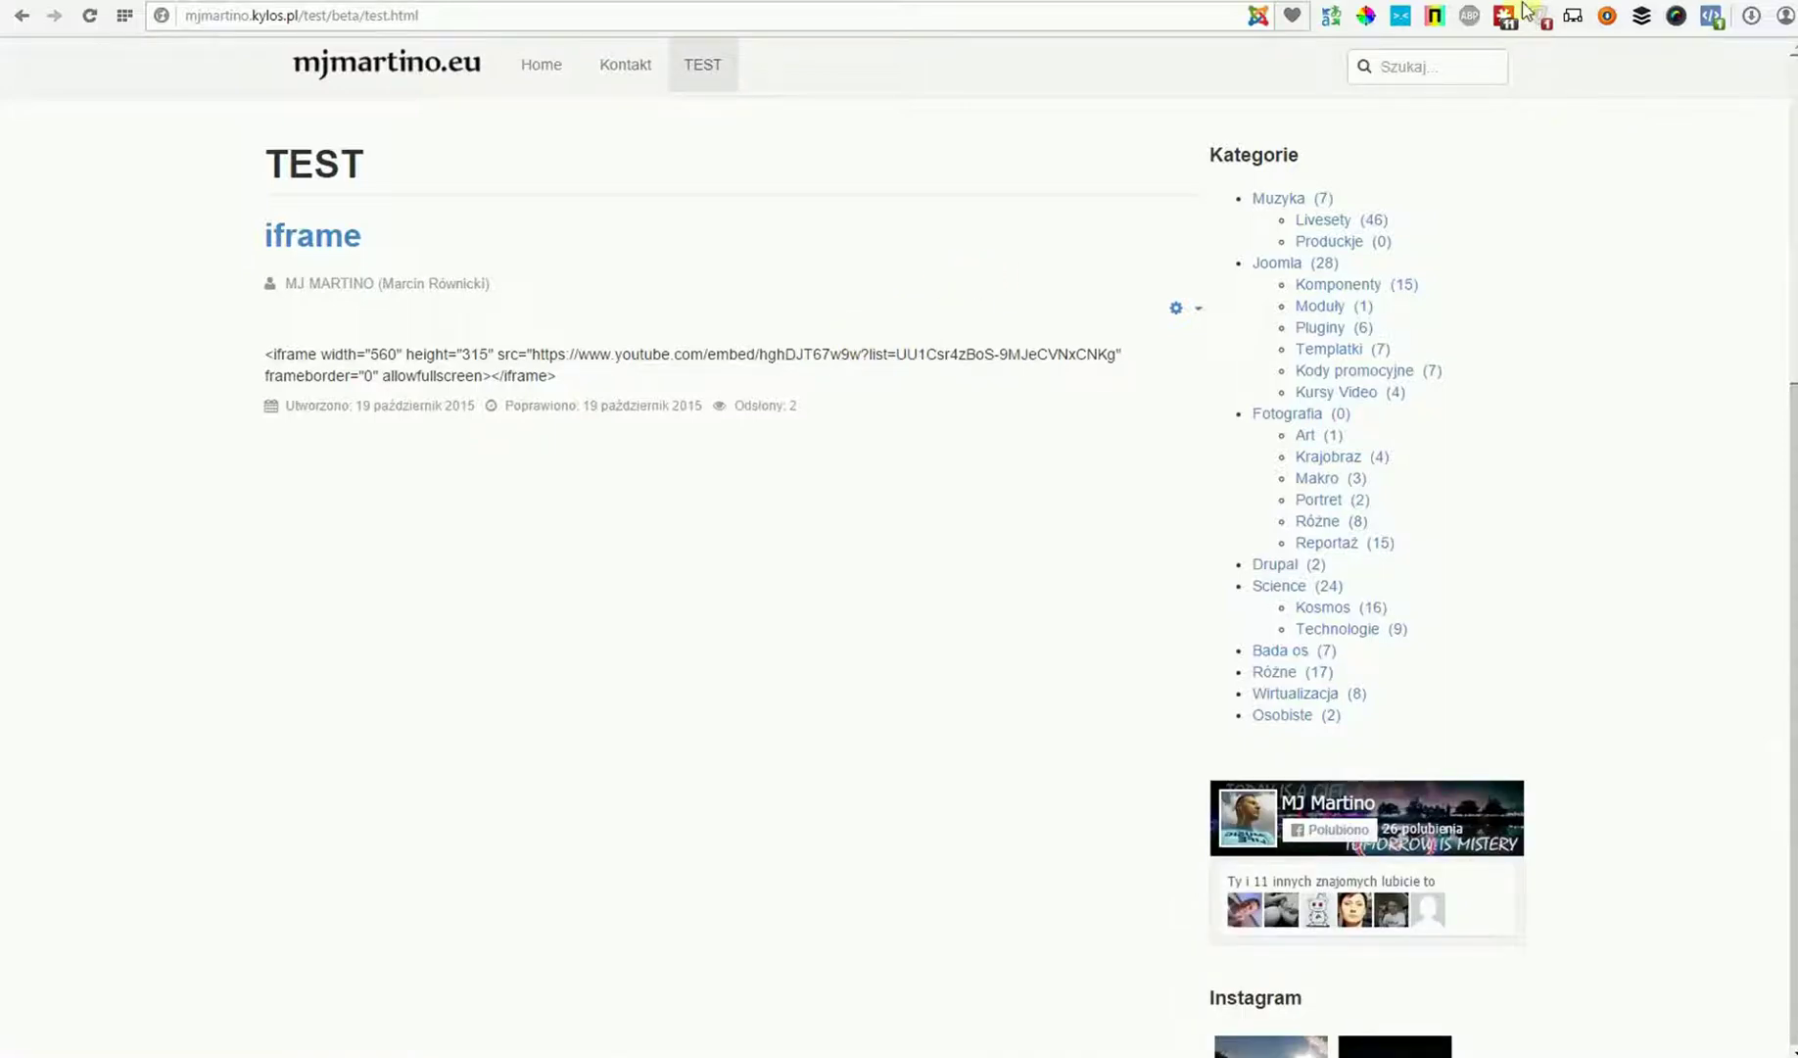
{"action": "key", "text": "ctrl+Tab"}
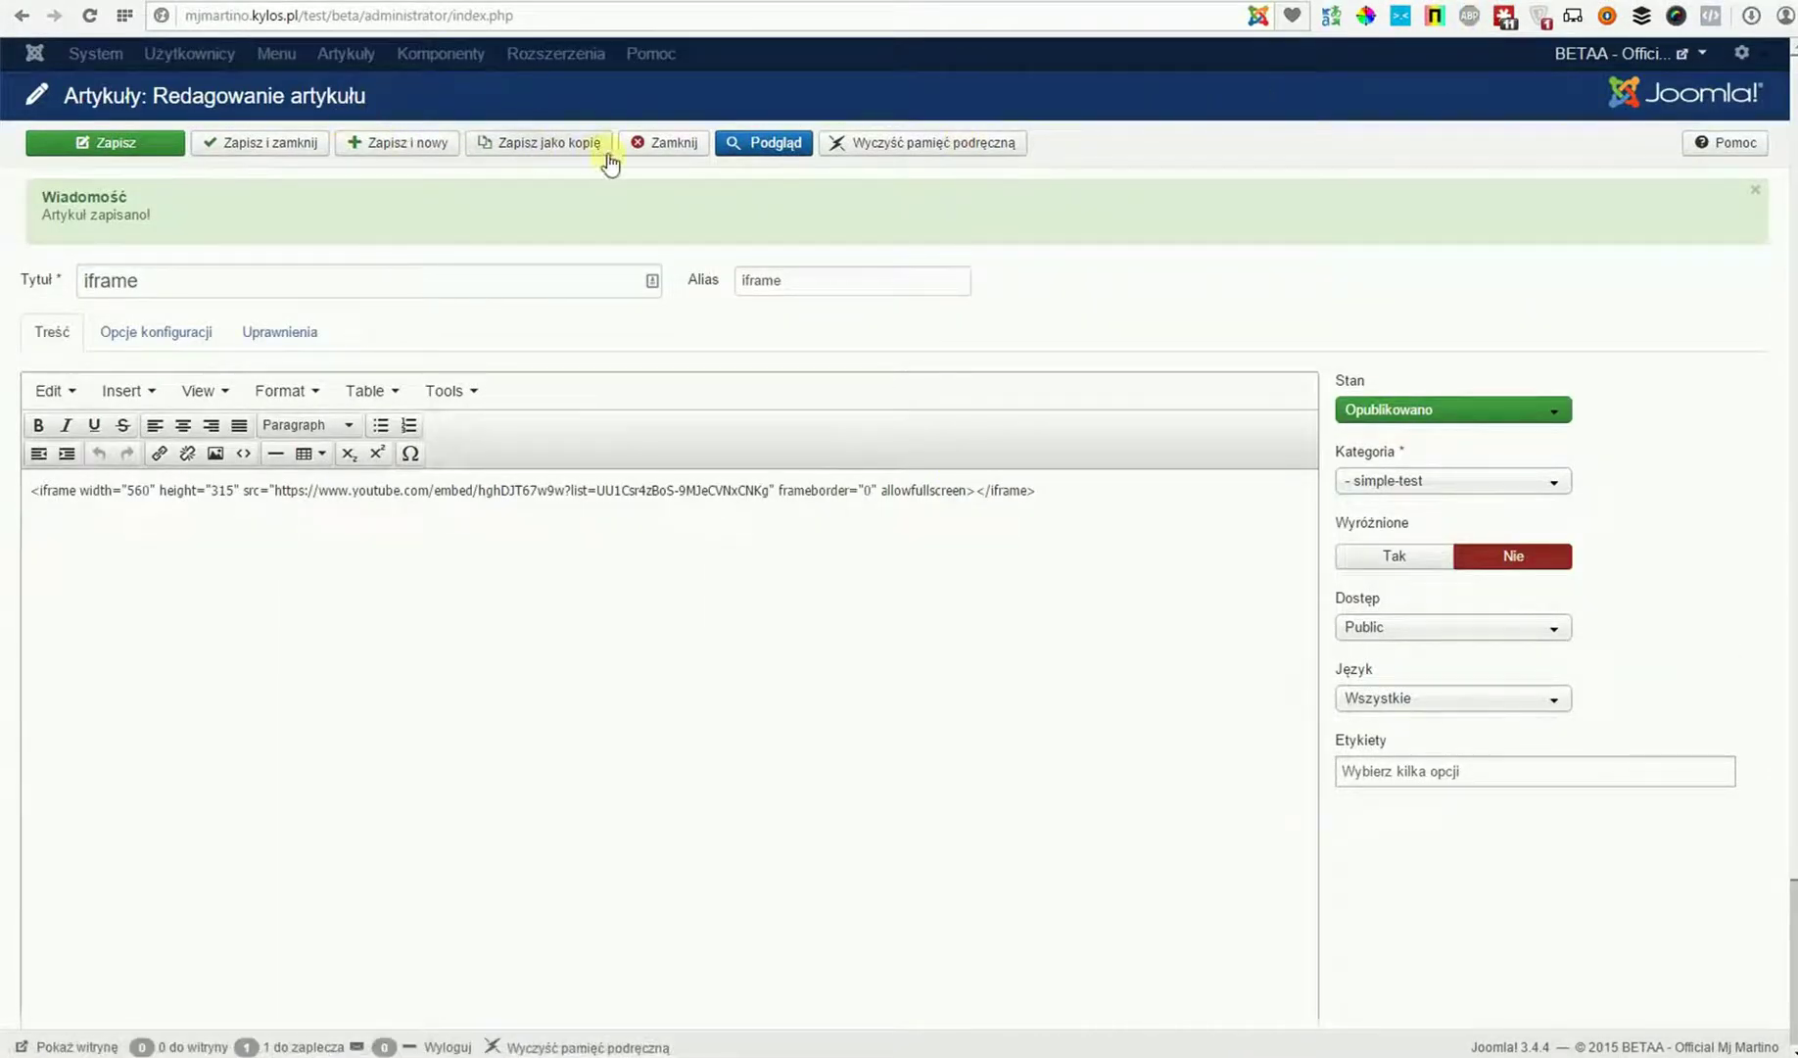
{"action": "left_click", "coordinate": [663, 147]}
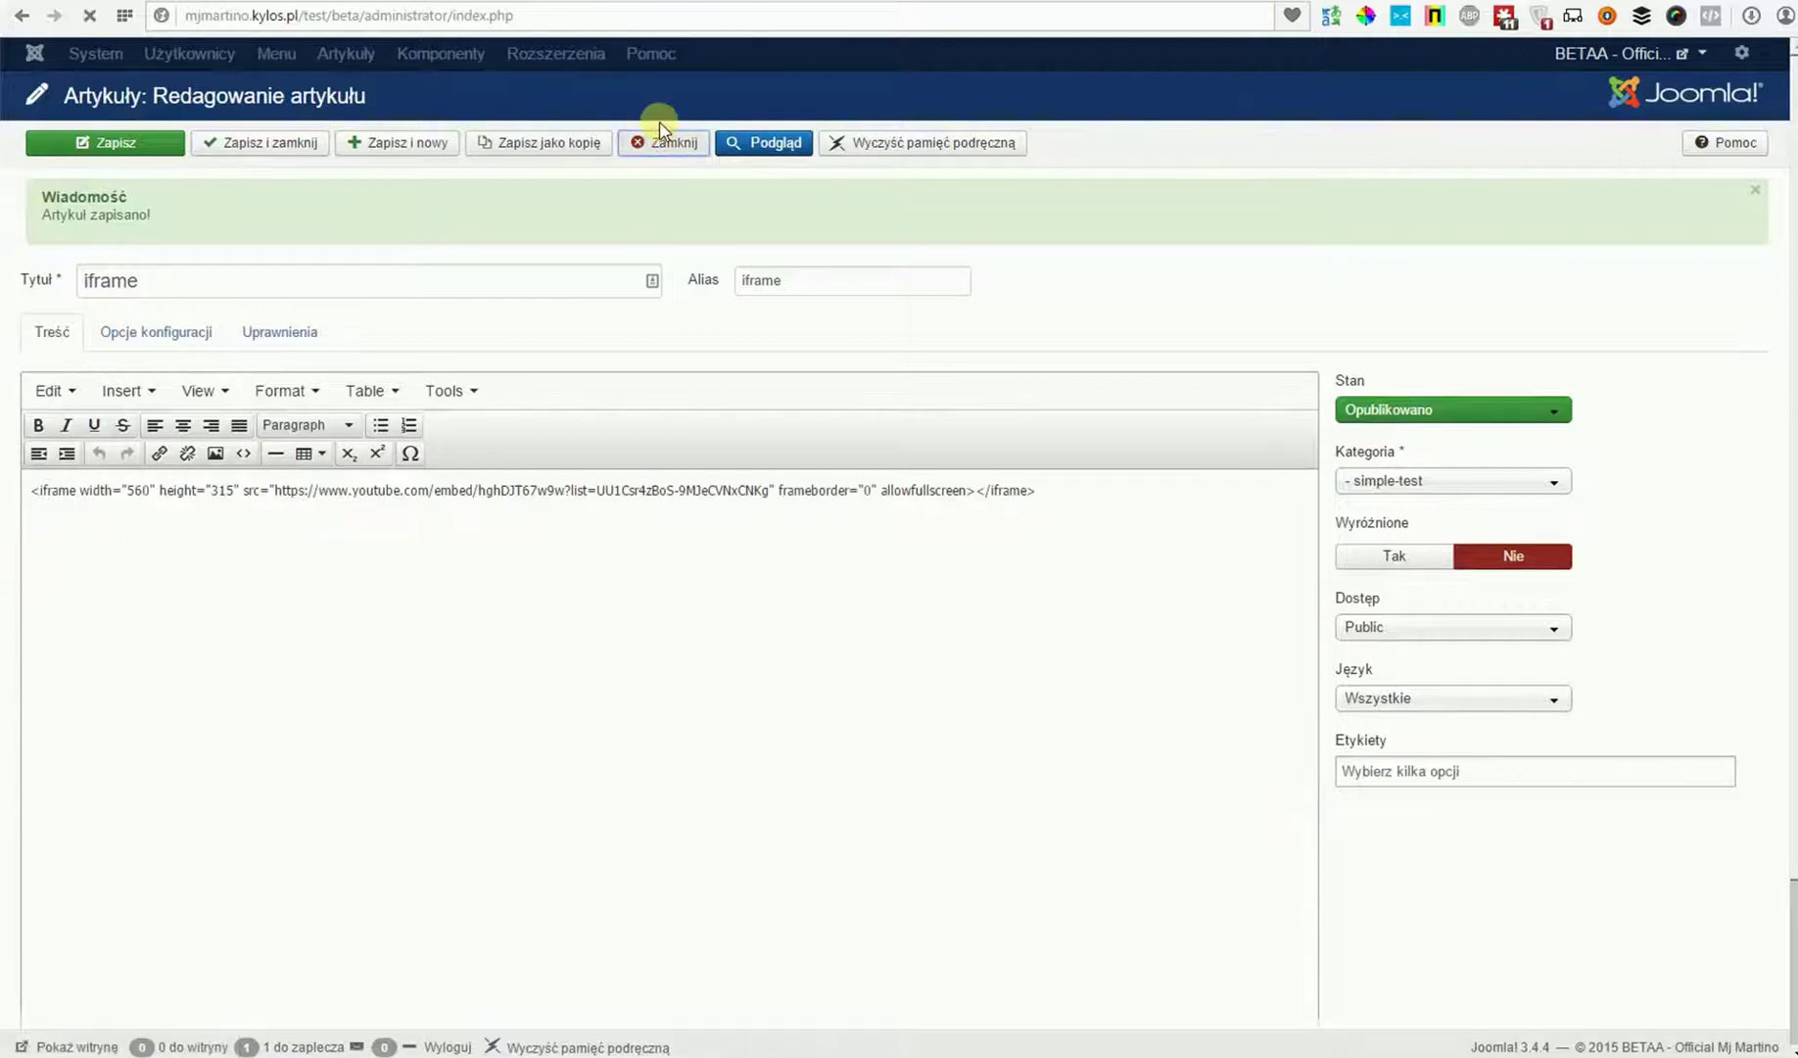
Search the site's plugins (Dodatki) for "edyt" and open the Edytor - TinyMCE plugin.
{"action": "left_click", "coordinate": [630, 59]}
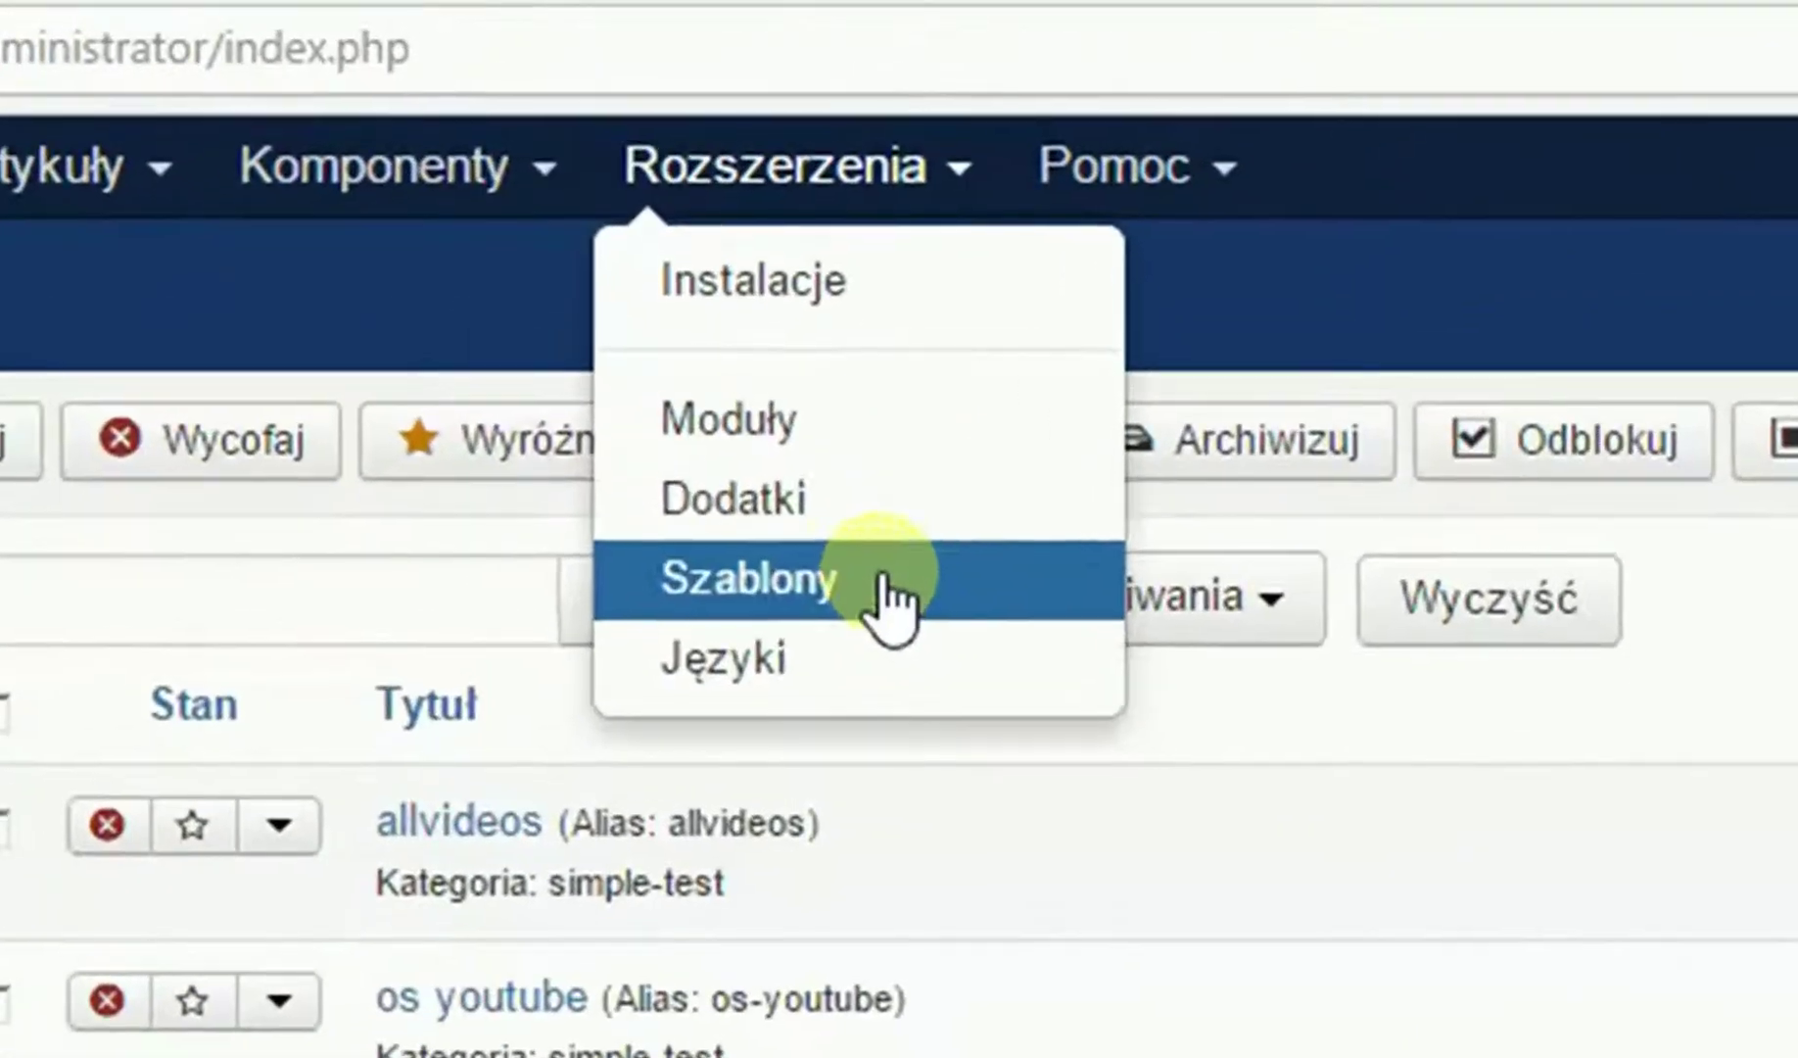
{"action": "left_click", "coordinate": [863, 514]}
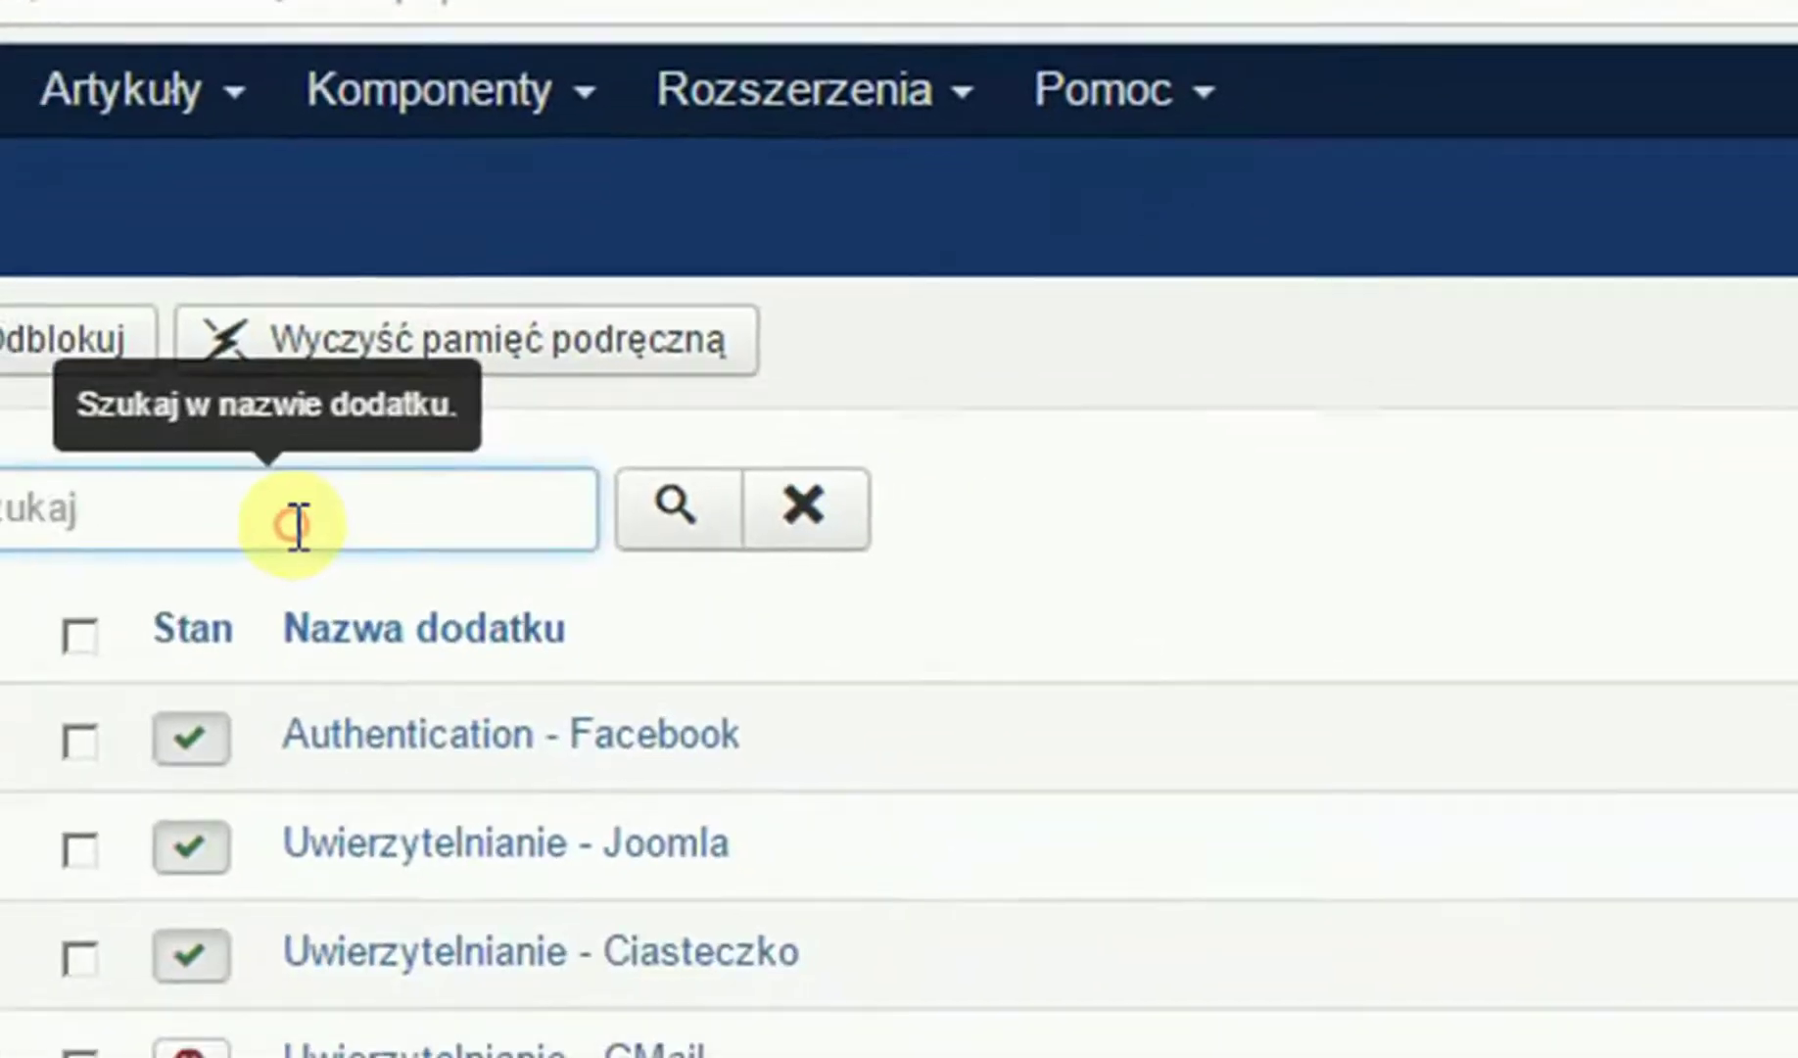
{"action": "left_click", "coordinate": [211, 647]}
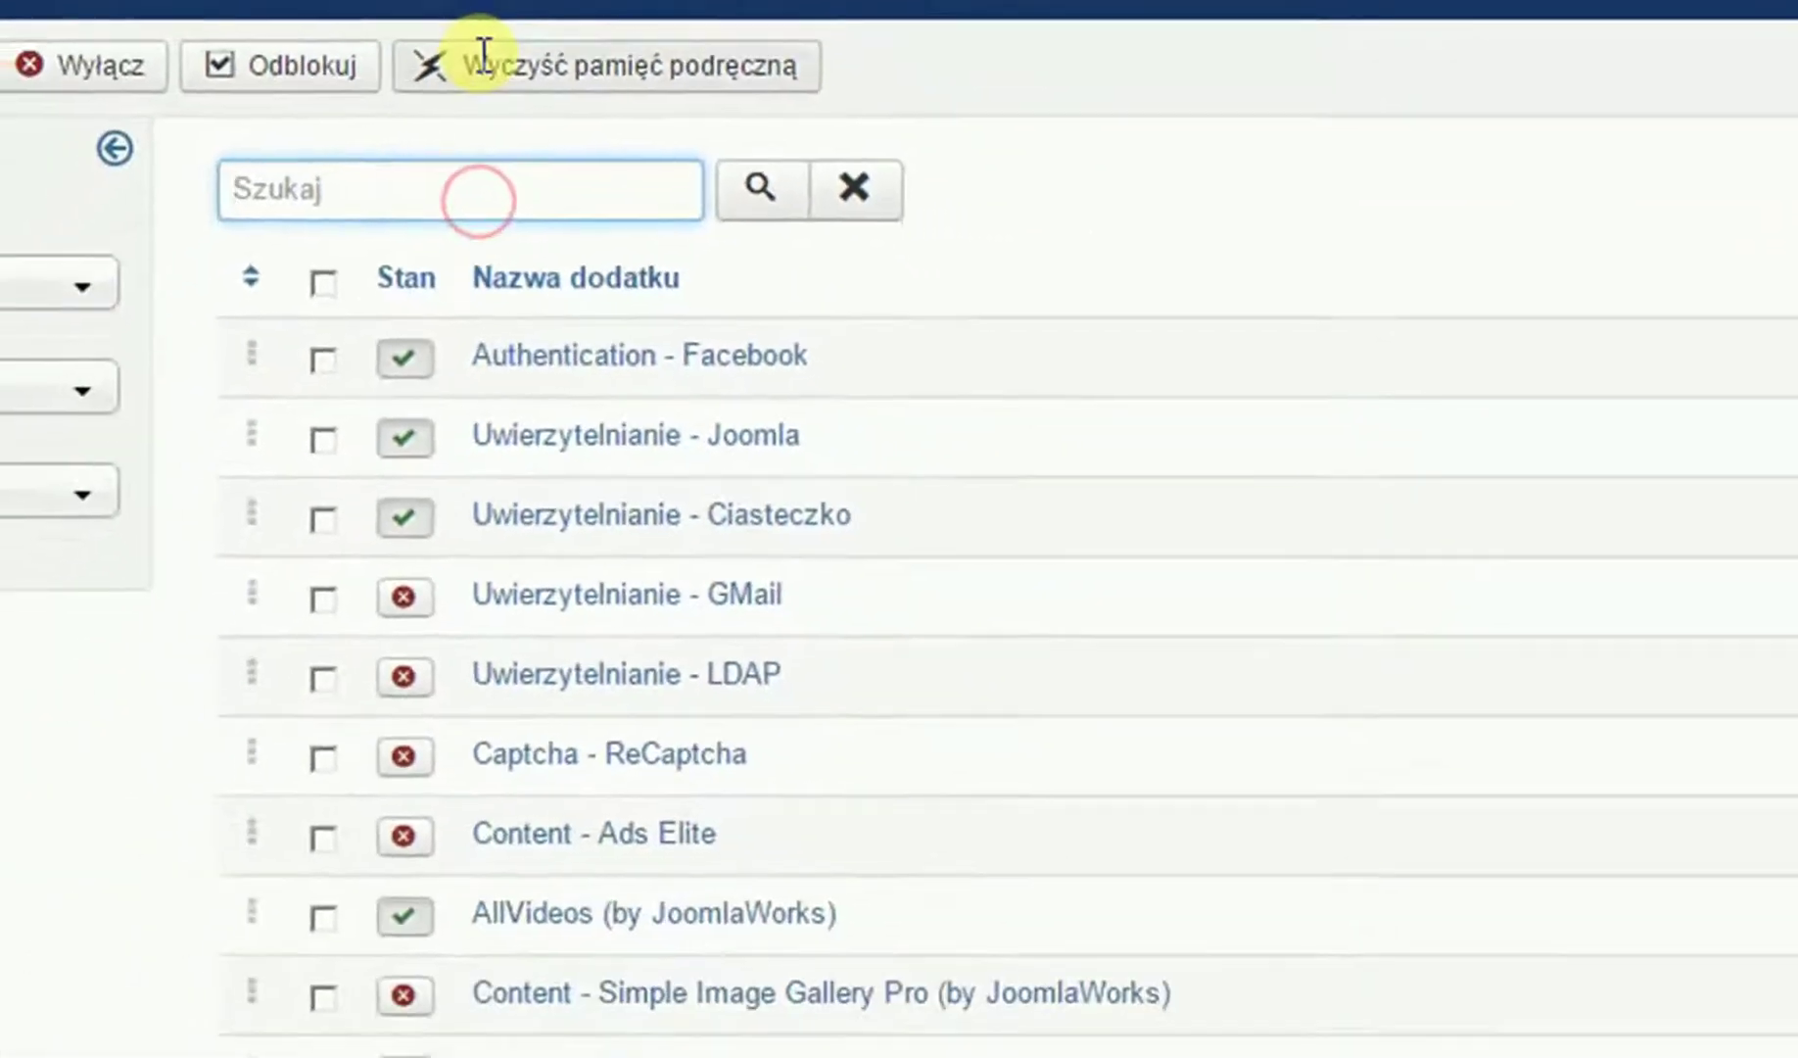
{"action": "type", "text": "edyt"}
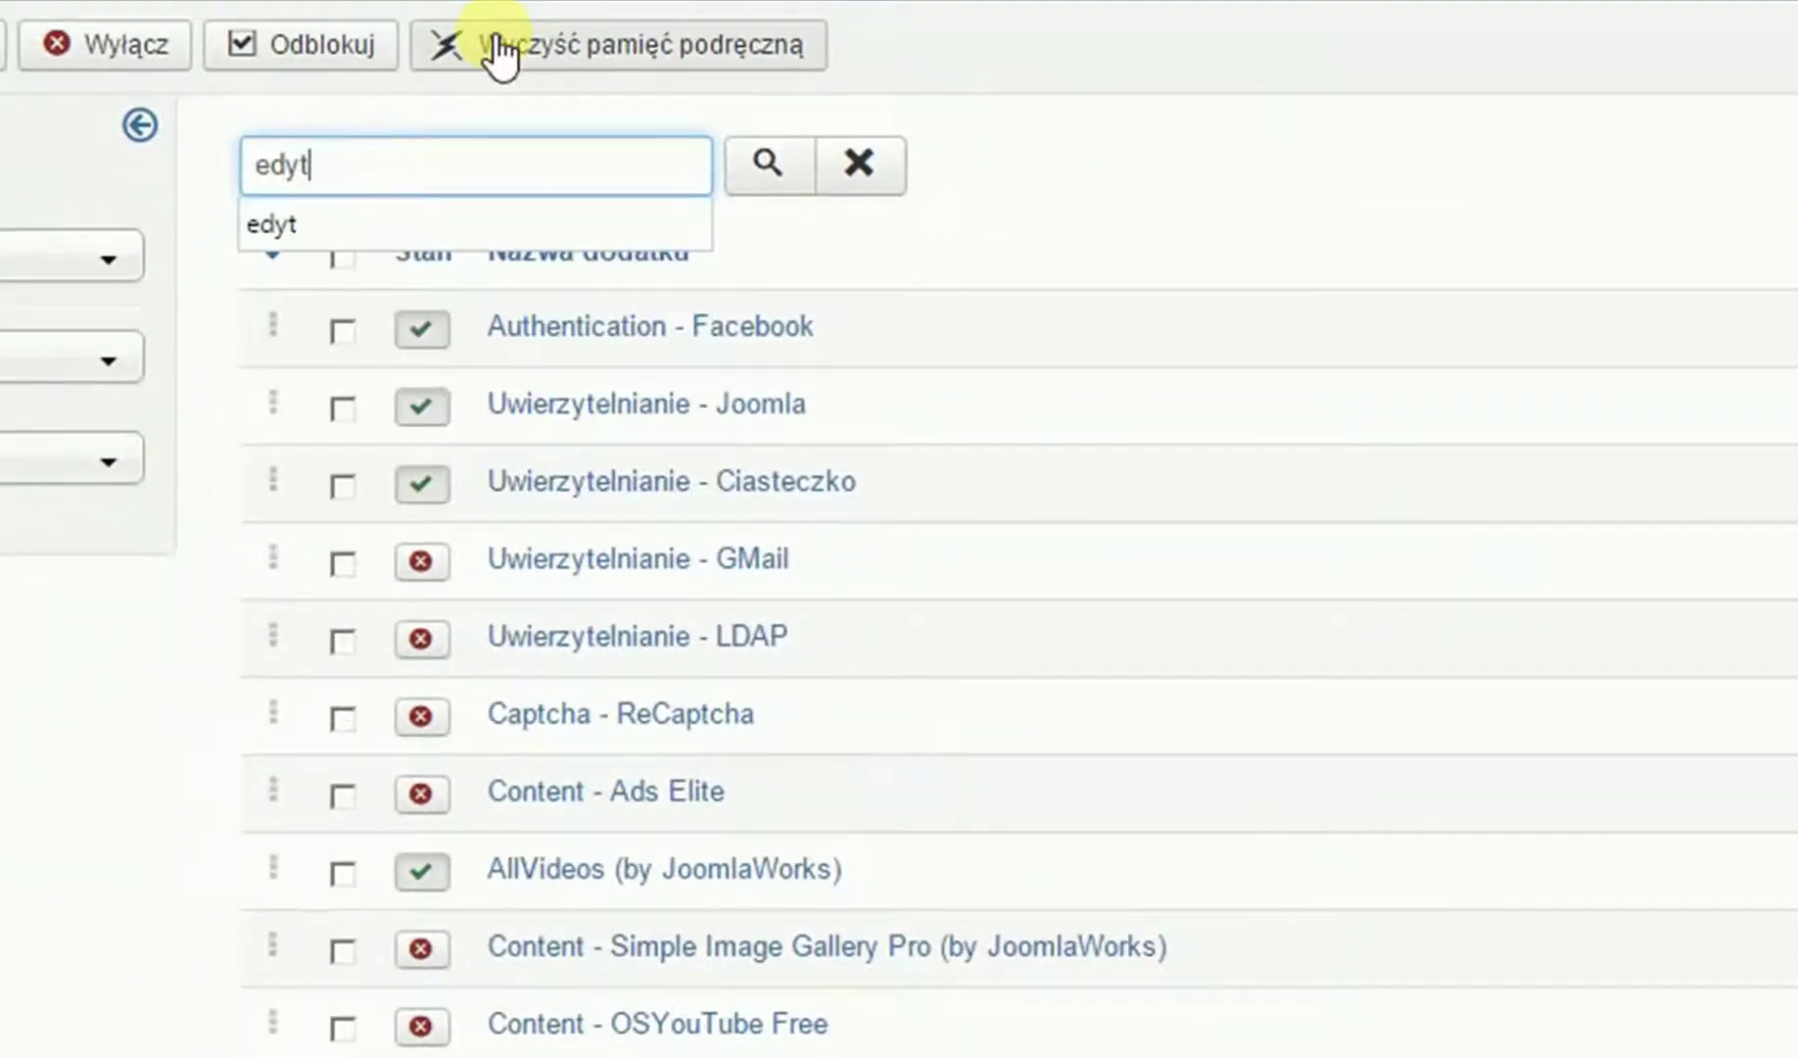
{"action": "key", "text": "Return"}
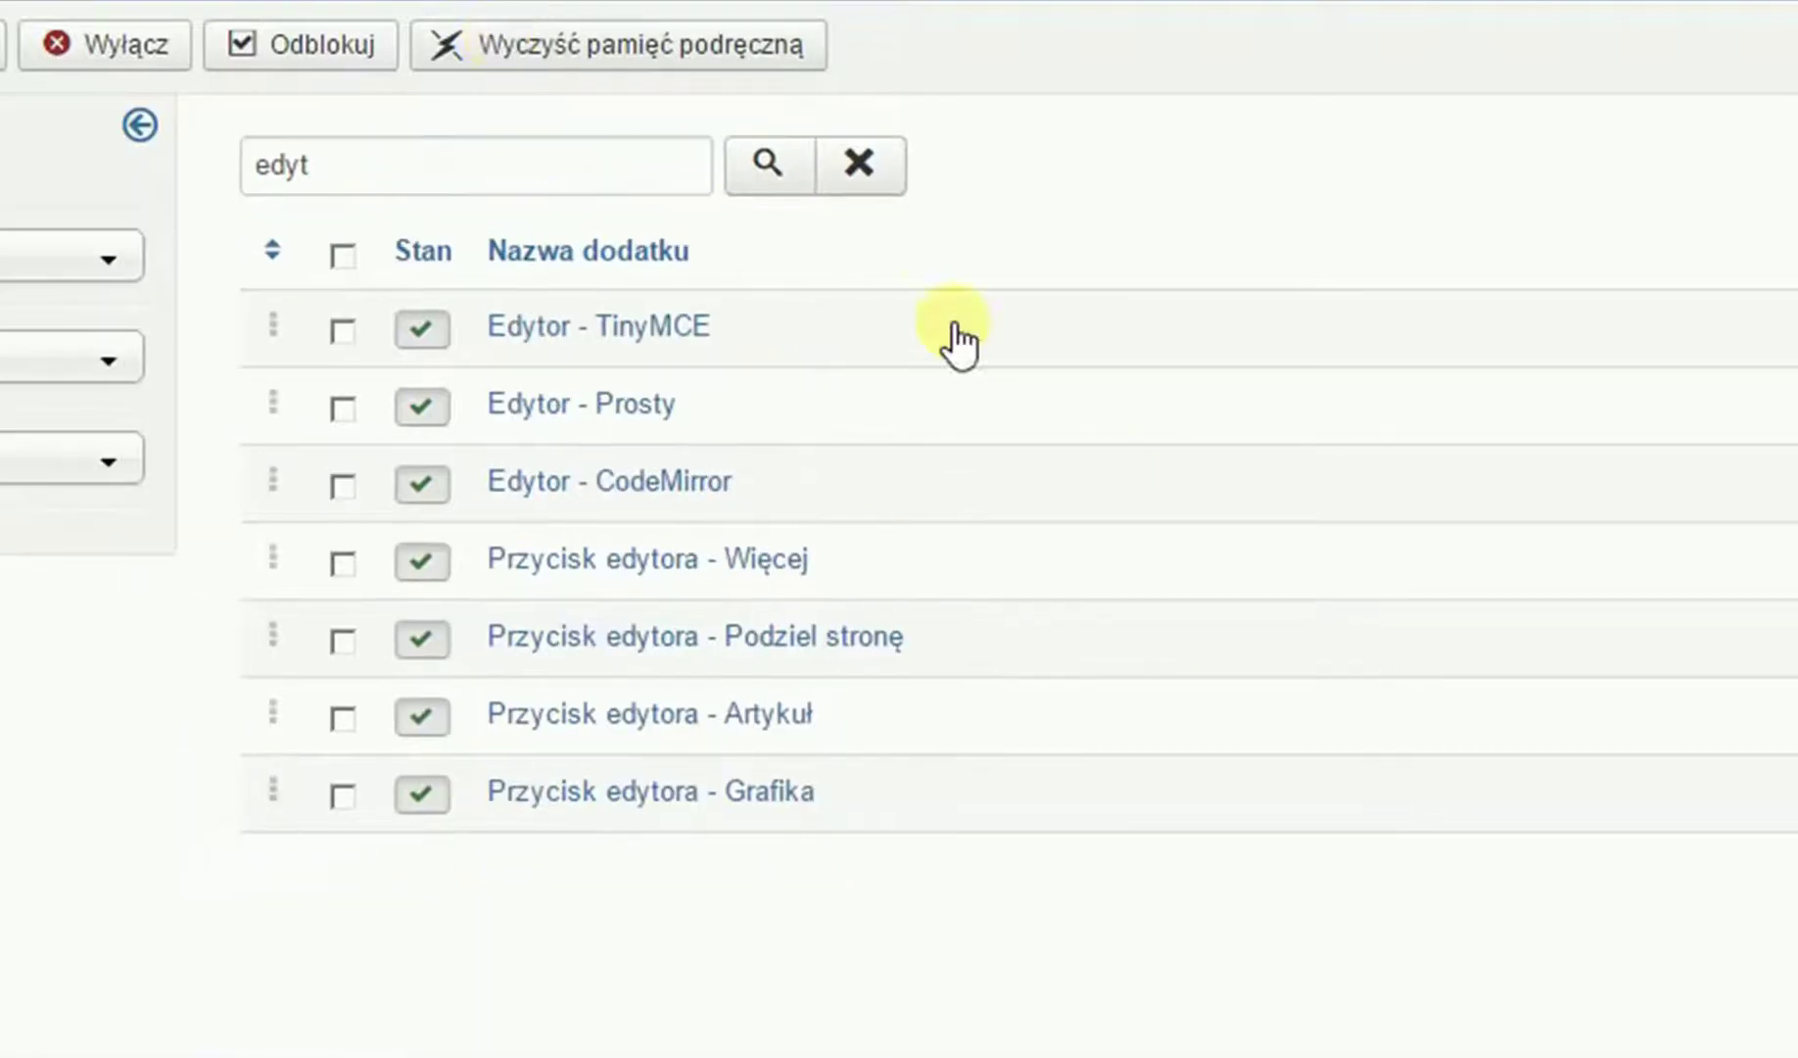
{"action": "left_click", "coordinate": [642, 323]}
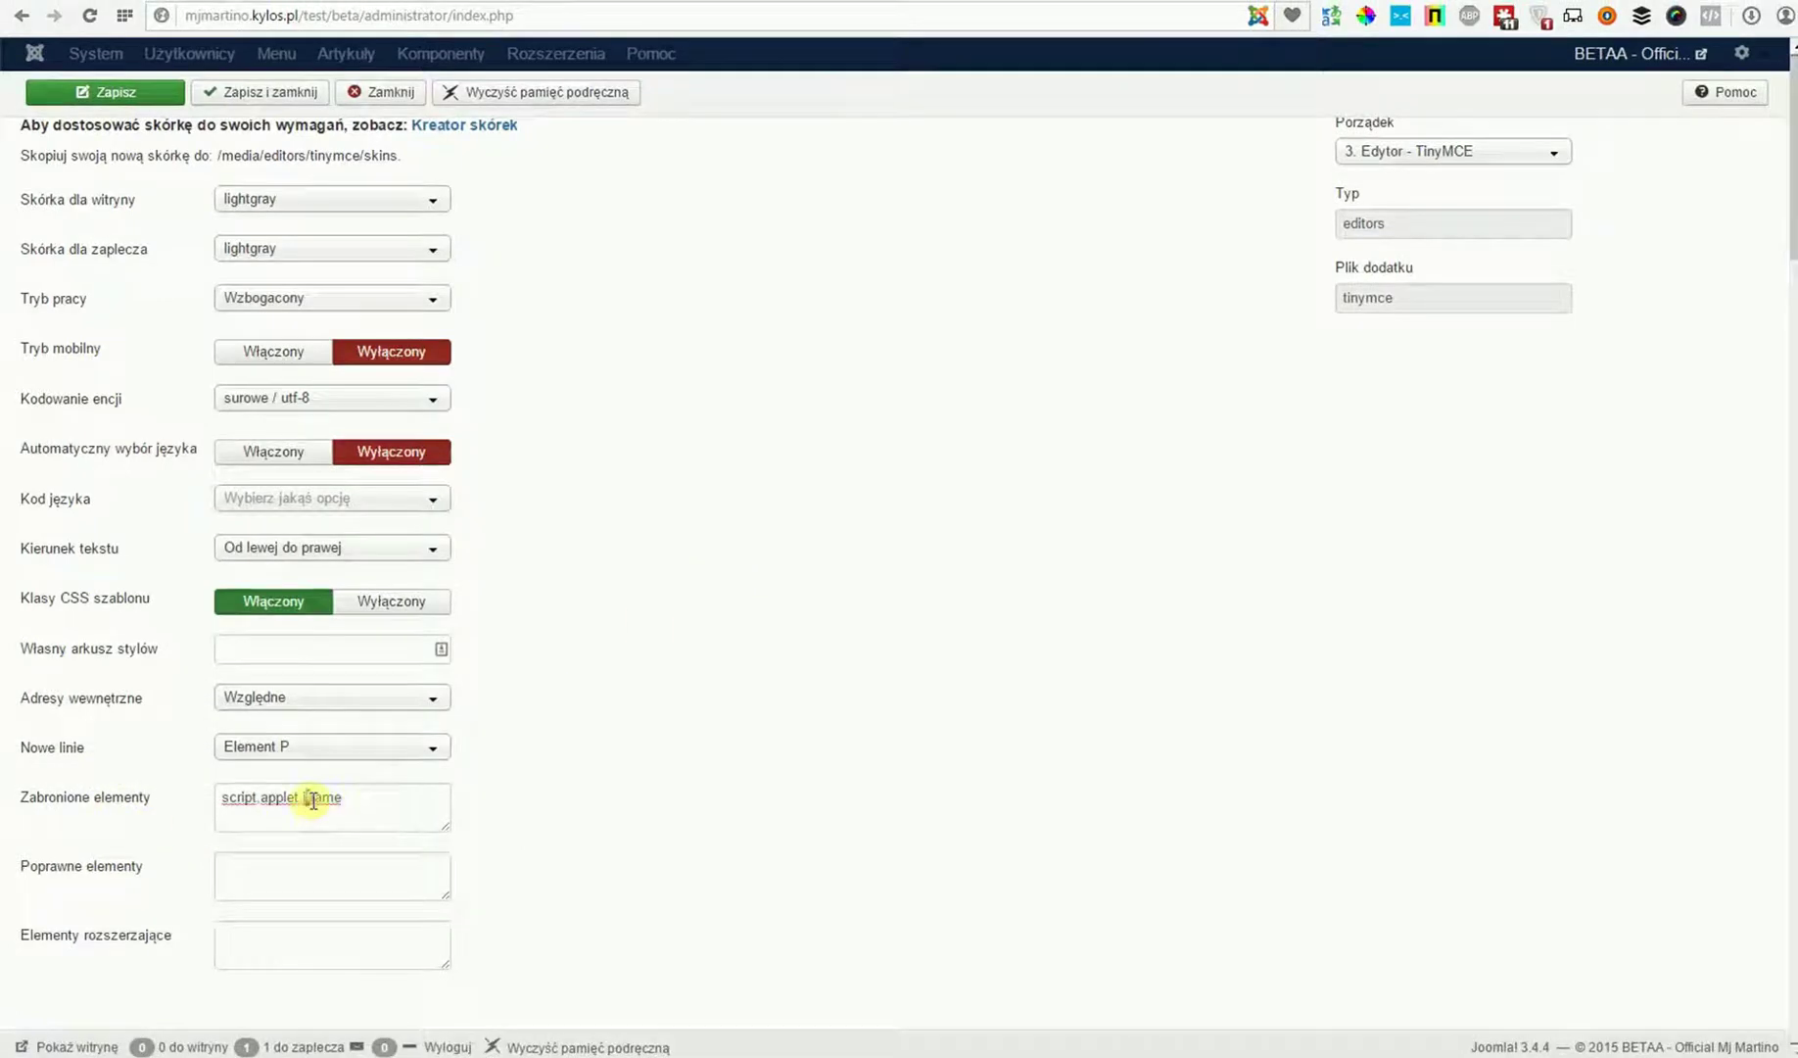
Remove iframe from the TinyMCE prohibited elements (Zabronione elementy), leaving script,applet, and save and close the plugin.
{"action": "left_click_drag", "start_coordinate": [304, 801], "coordinate": [399, 799]}
{"action": "key", "text": "BackSpace"}
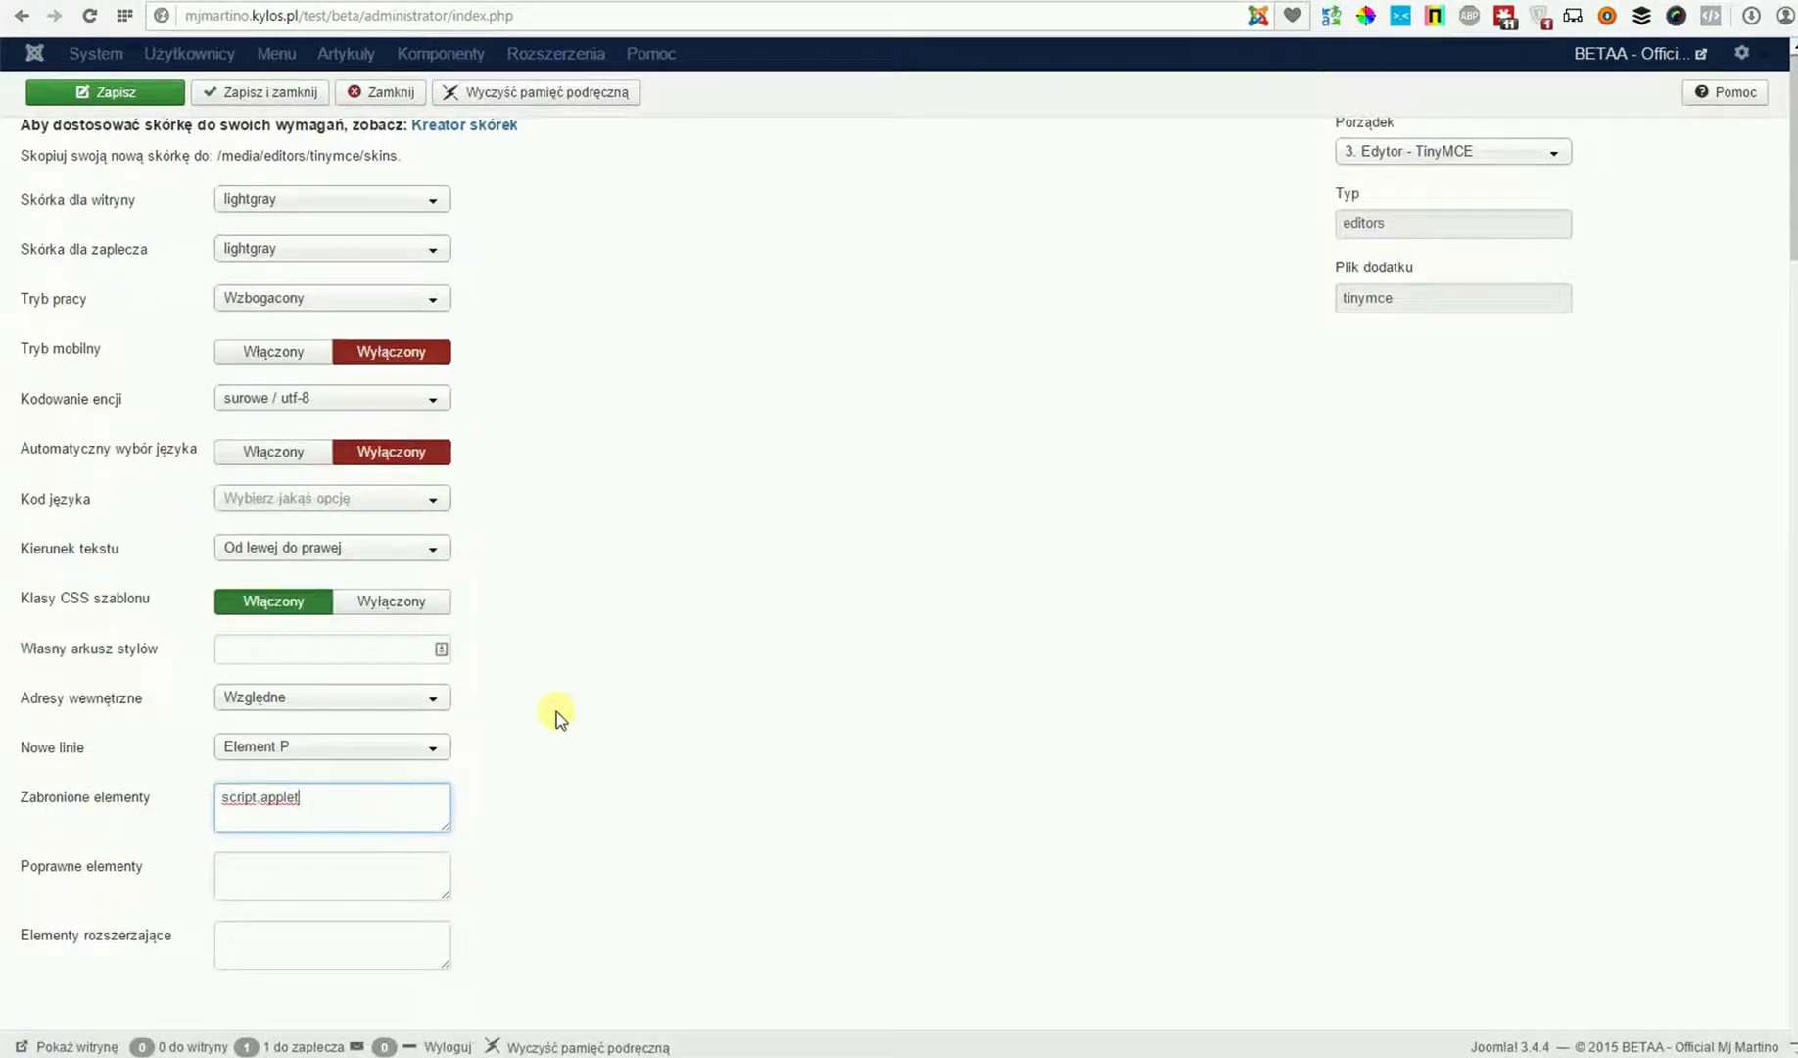
{"action": "scroll", "coordinate": [558, 714], "scroll_direction": "up", "scroll_amount": 3}
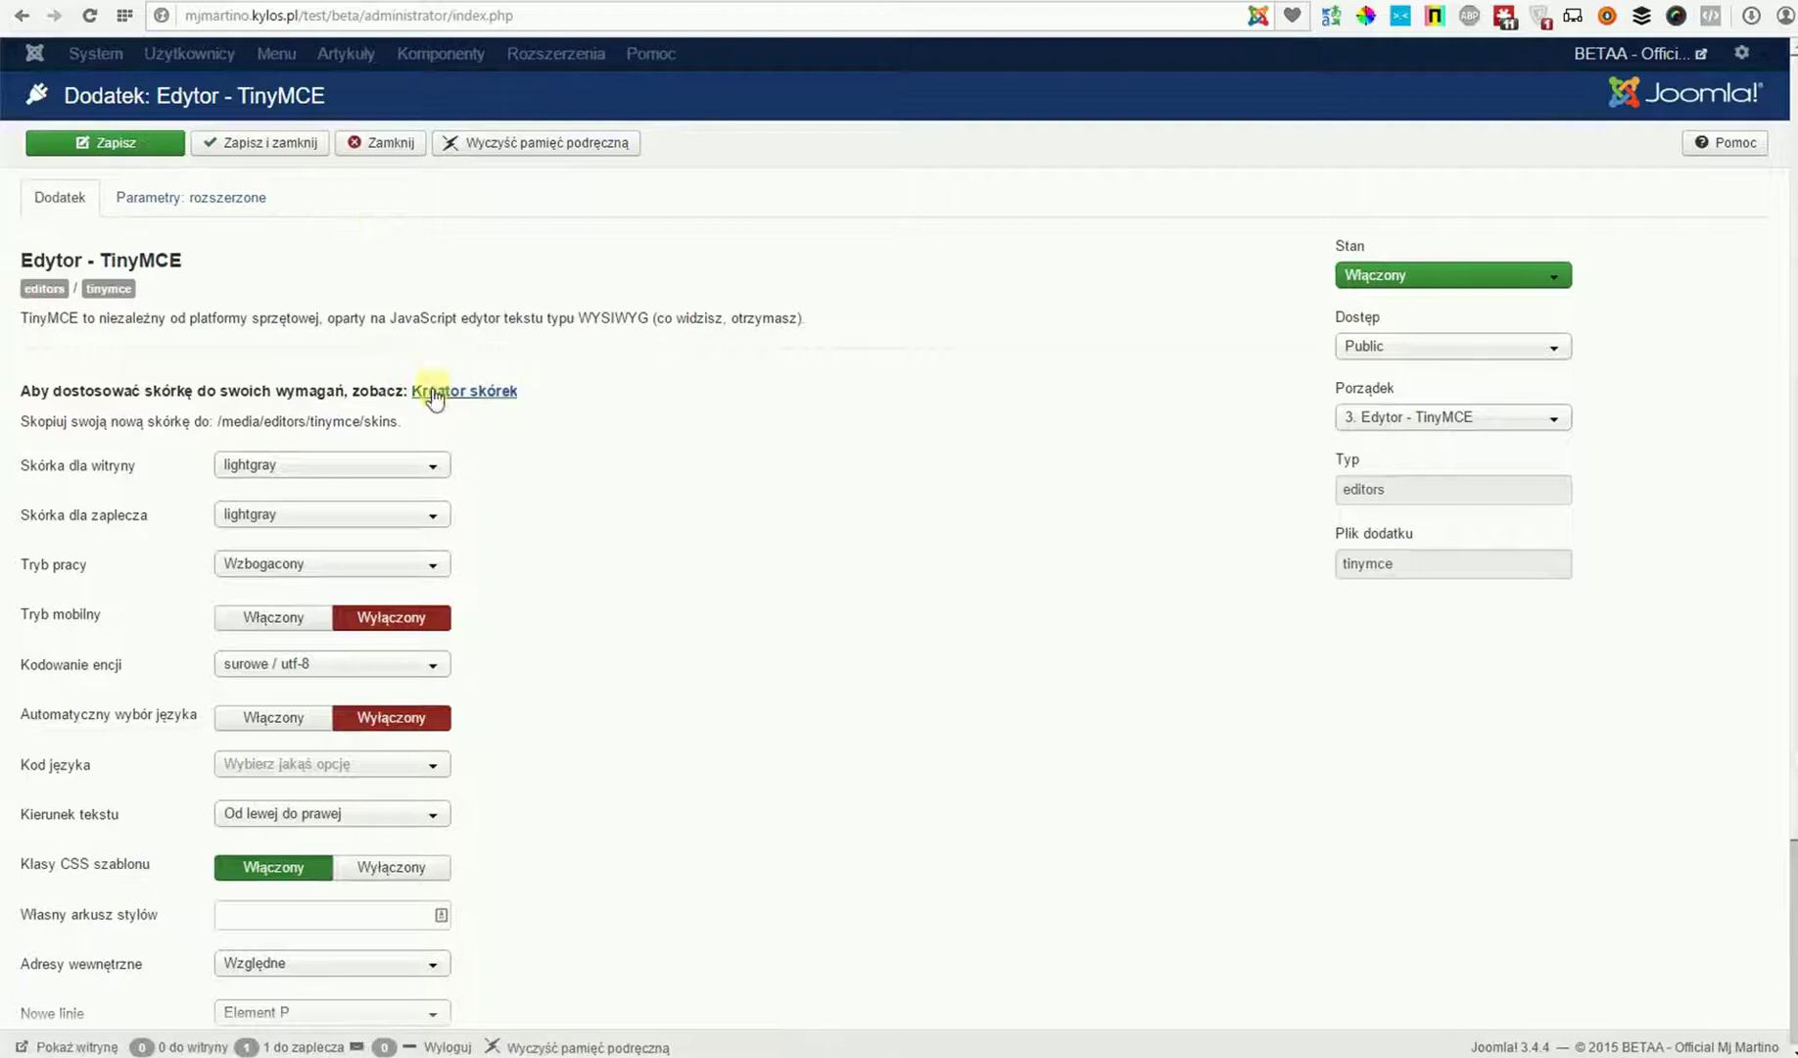
{"action": "left_click", "coordinate": [274, 142]}
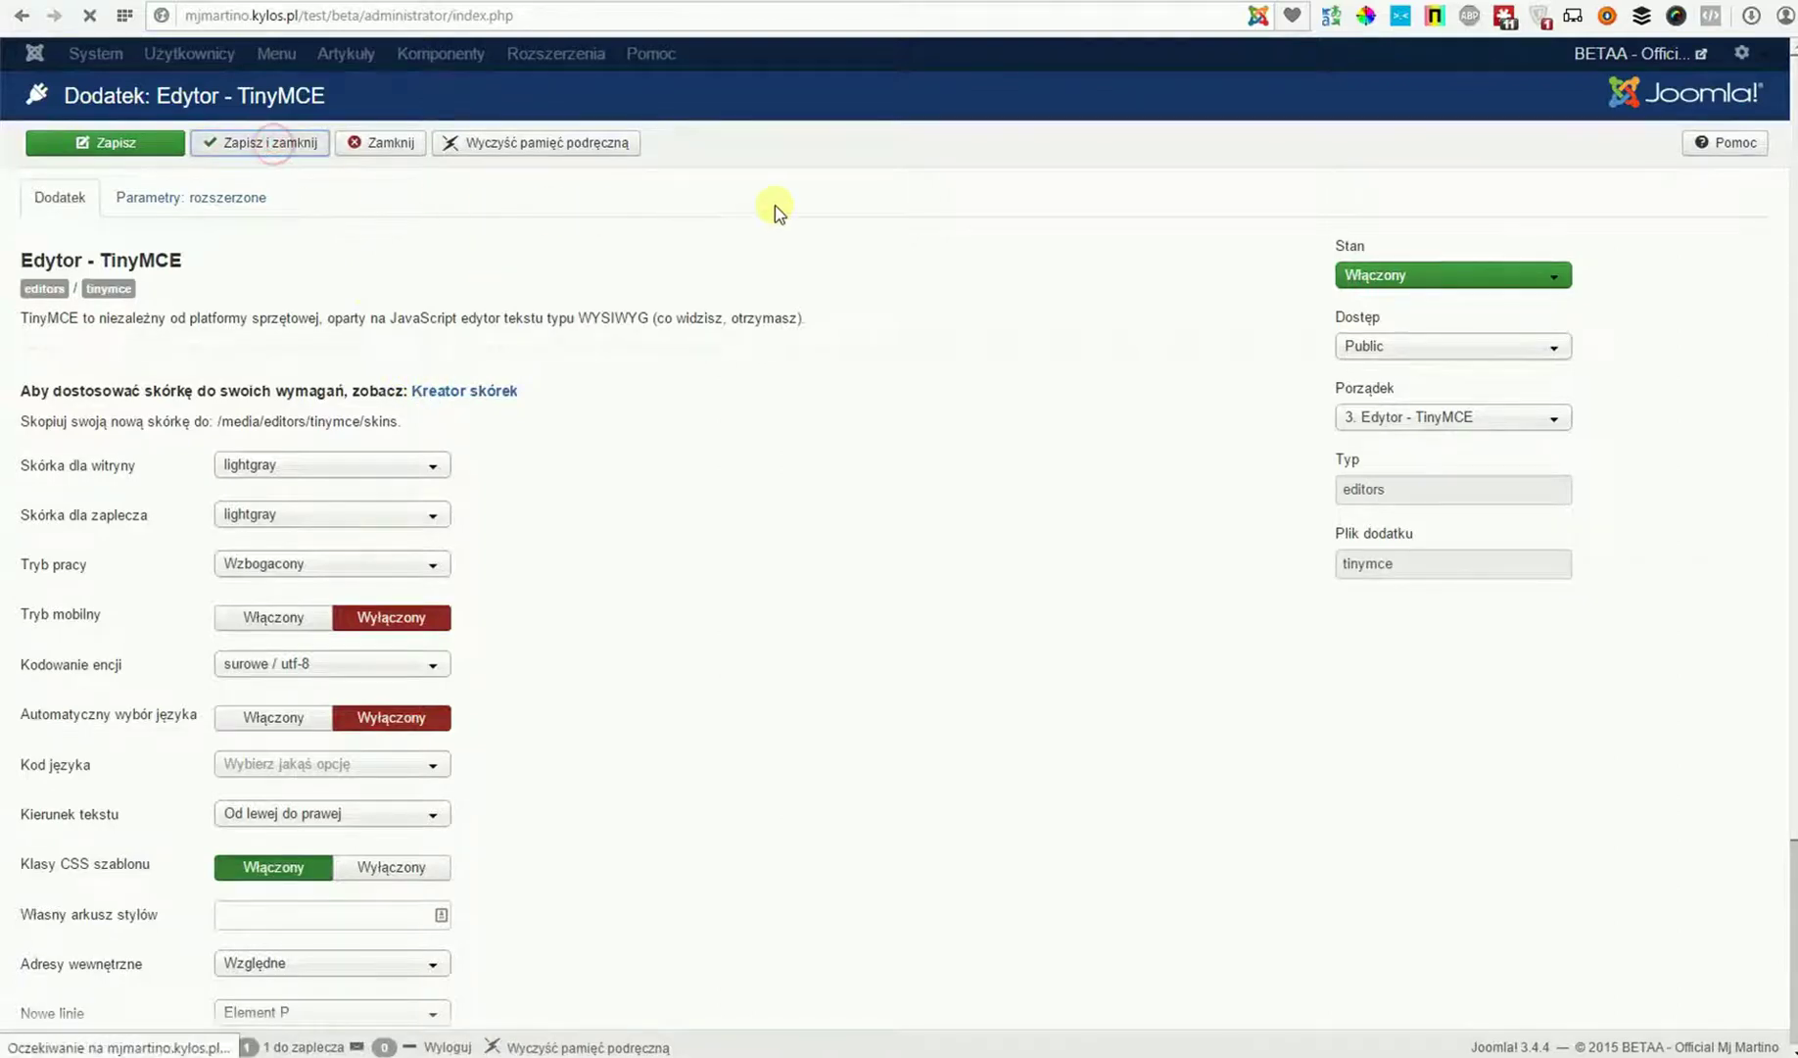
Reopen the iframe article and cut the whole embed code out of its content.
{"action": "left_click", "coordinate": [392, 52]}
{"action": "left_click", "coordinate": [409, 90]}
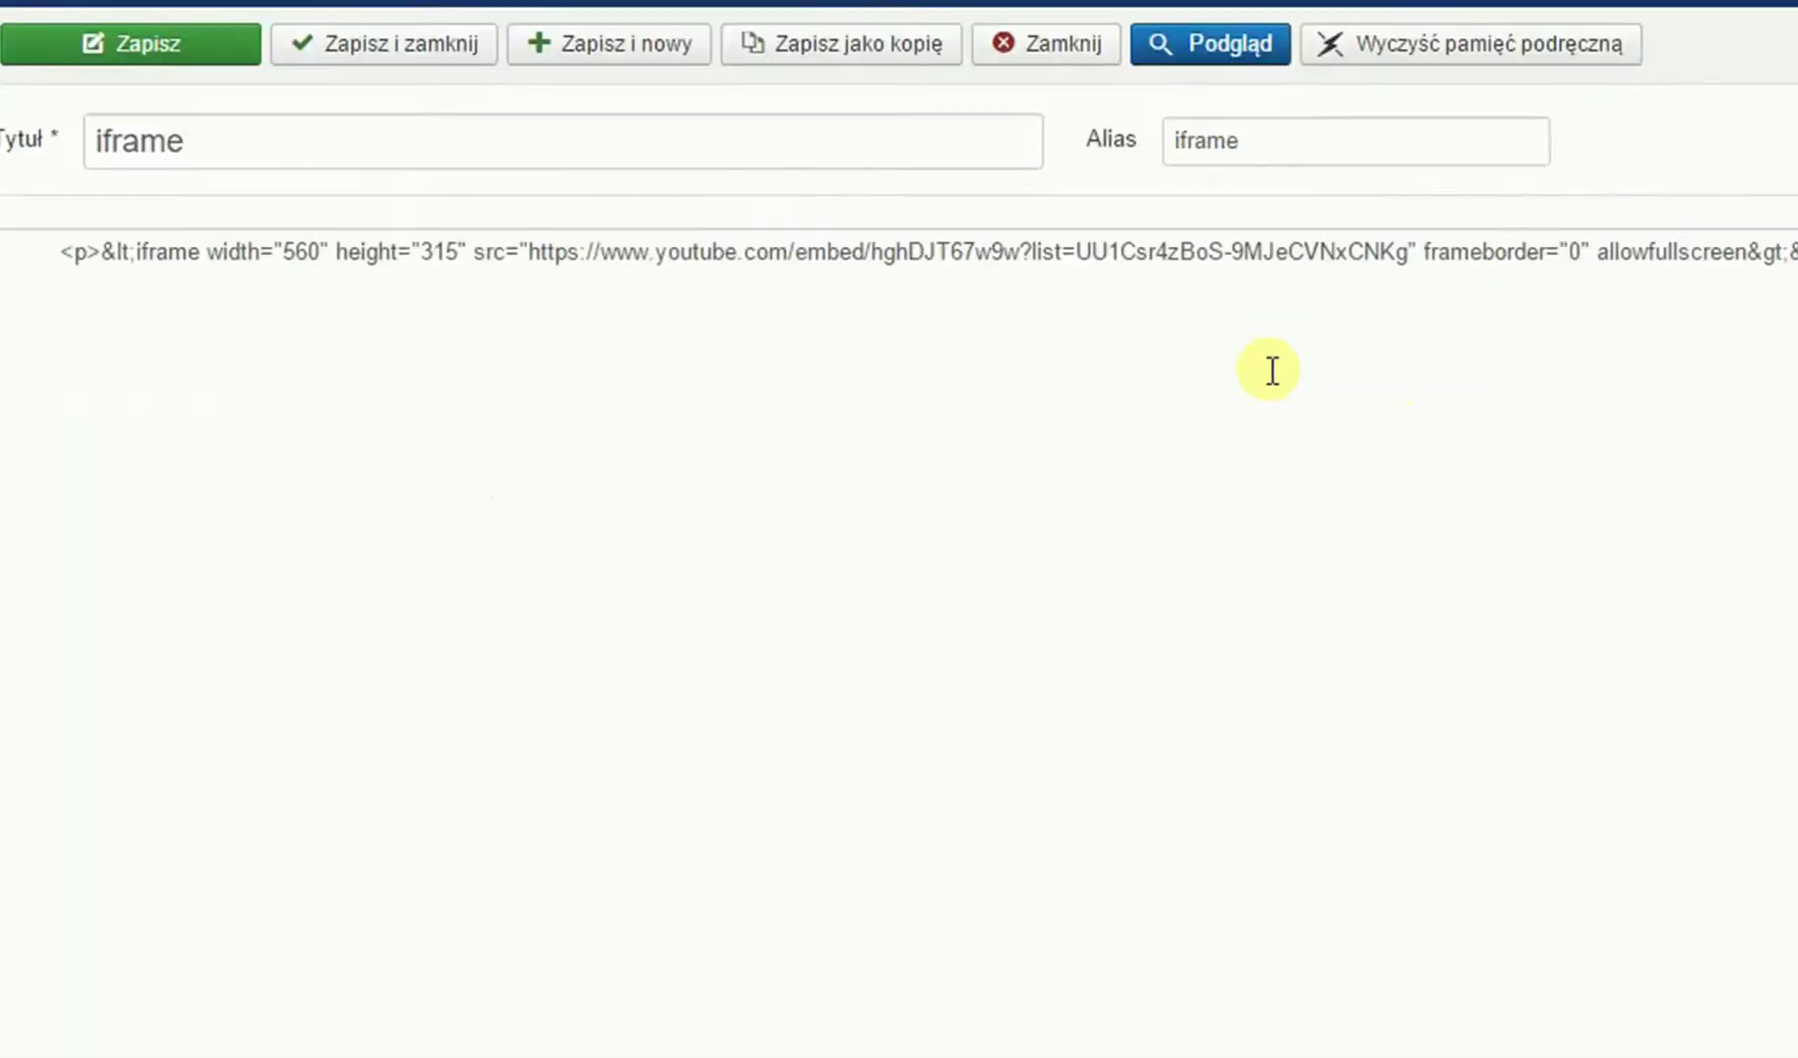
{"action": "scroll", "coordinate": [1241, 409], "scroll_direction": "down", "scroll_amount": 2}
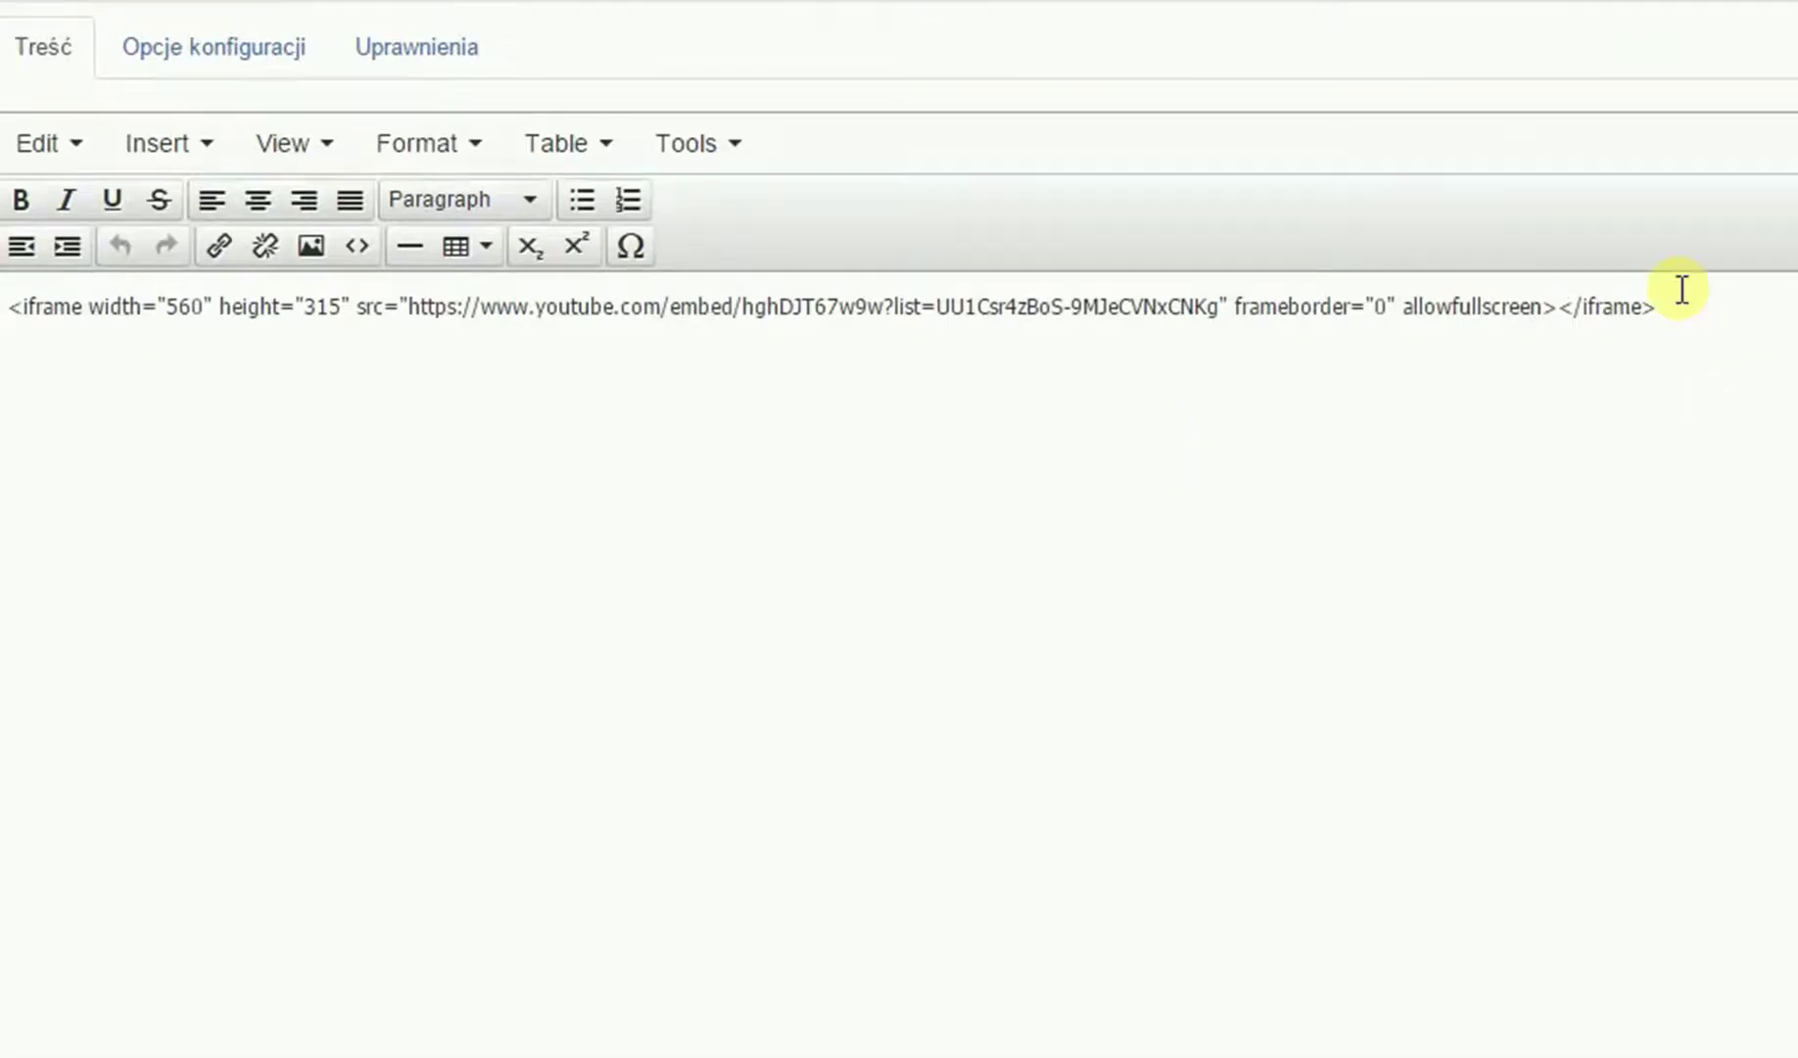
{"action": "left_click_drag", "start_coordinate": [1682, 289], "coordinate": [15, 381]}
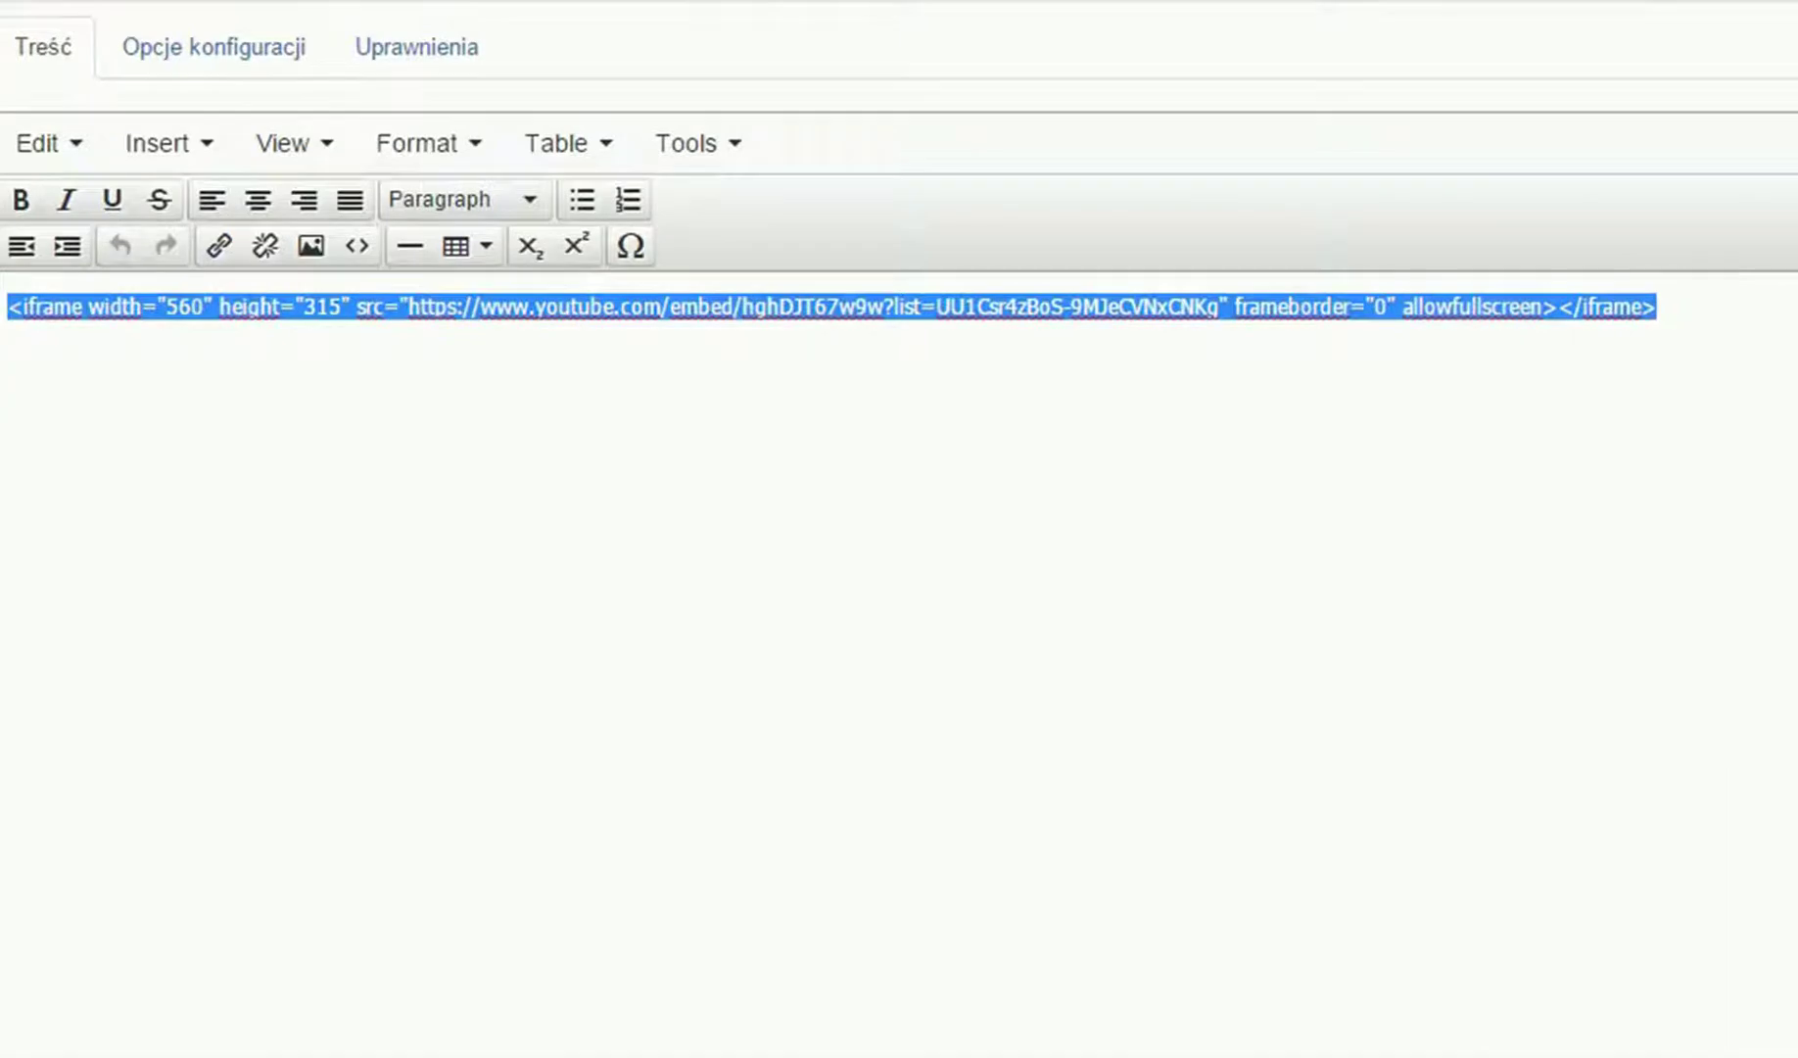
{"action": "key", "text": "ctrl+x"}
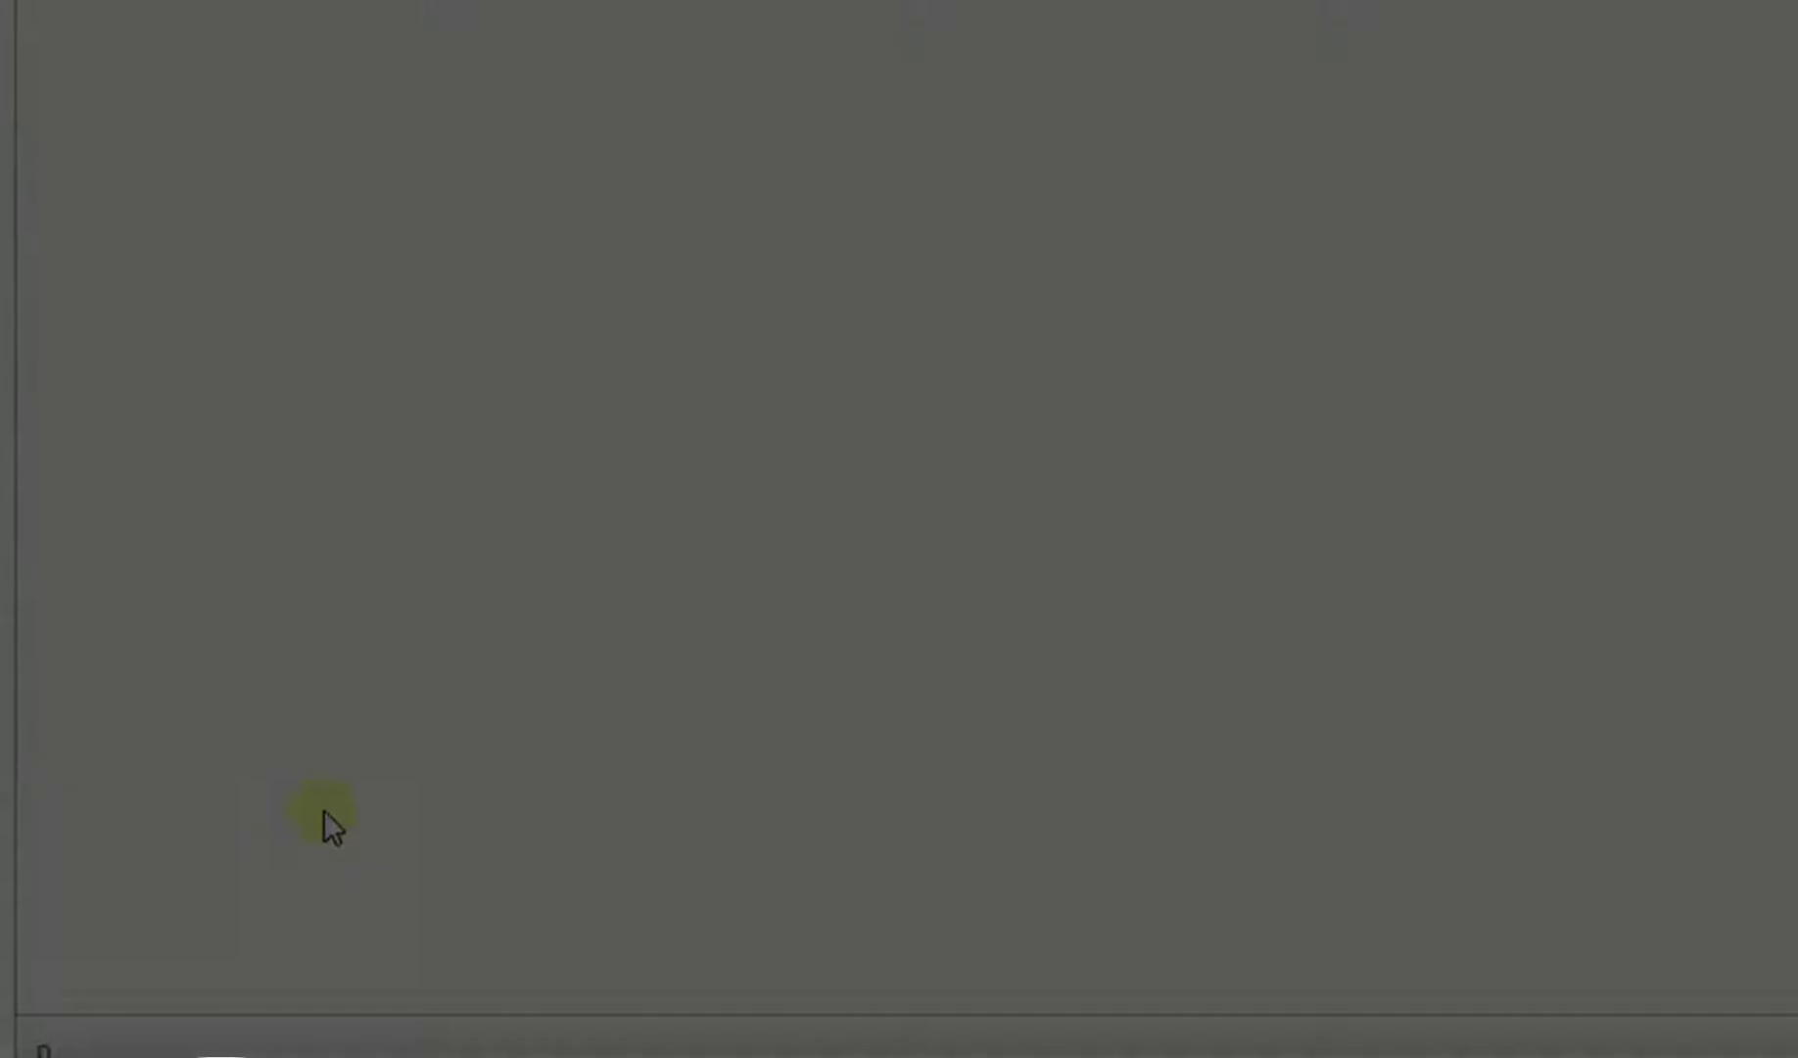
Switch the article to the plain code editor, paste the YouTube iframe code there and save the article.
{"action": "left_click", "coordinate": [216, 987]}
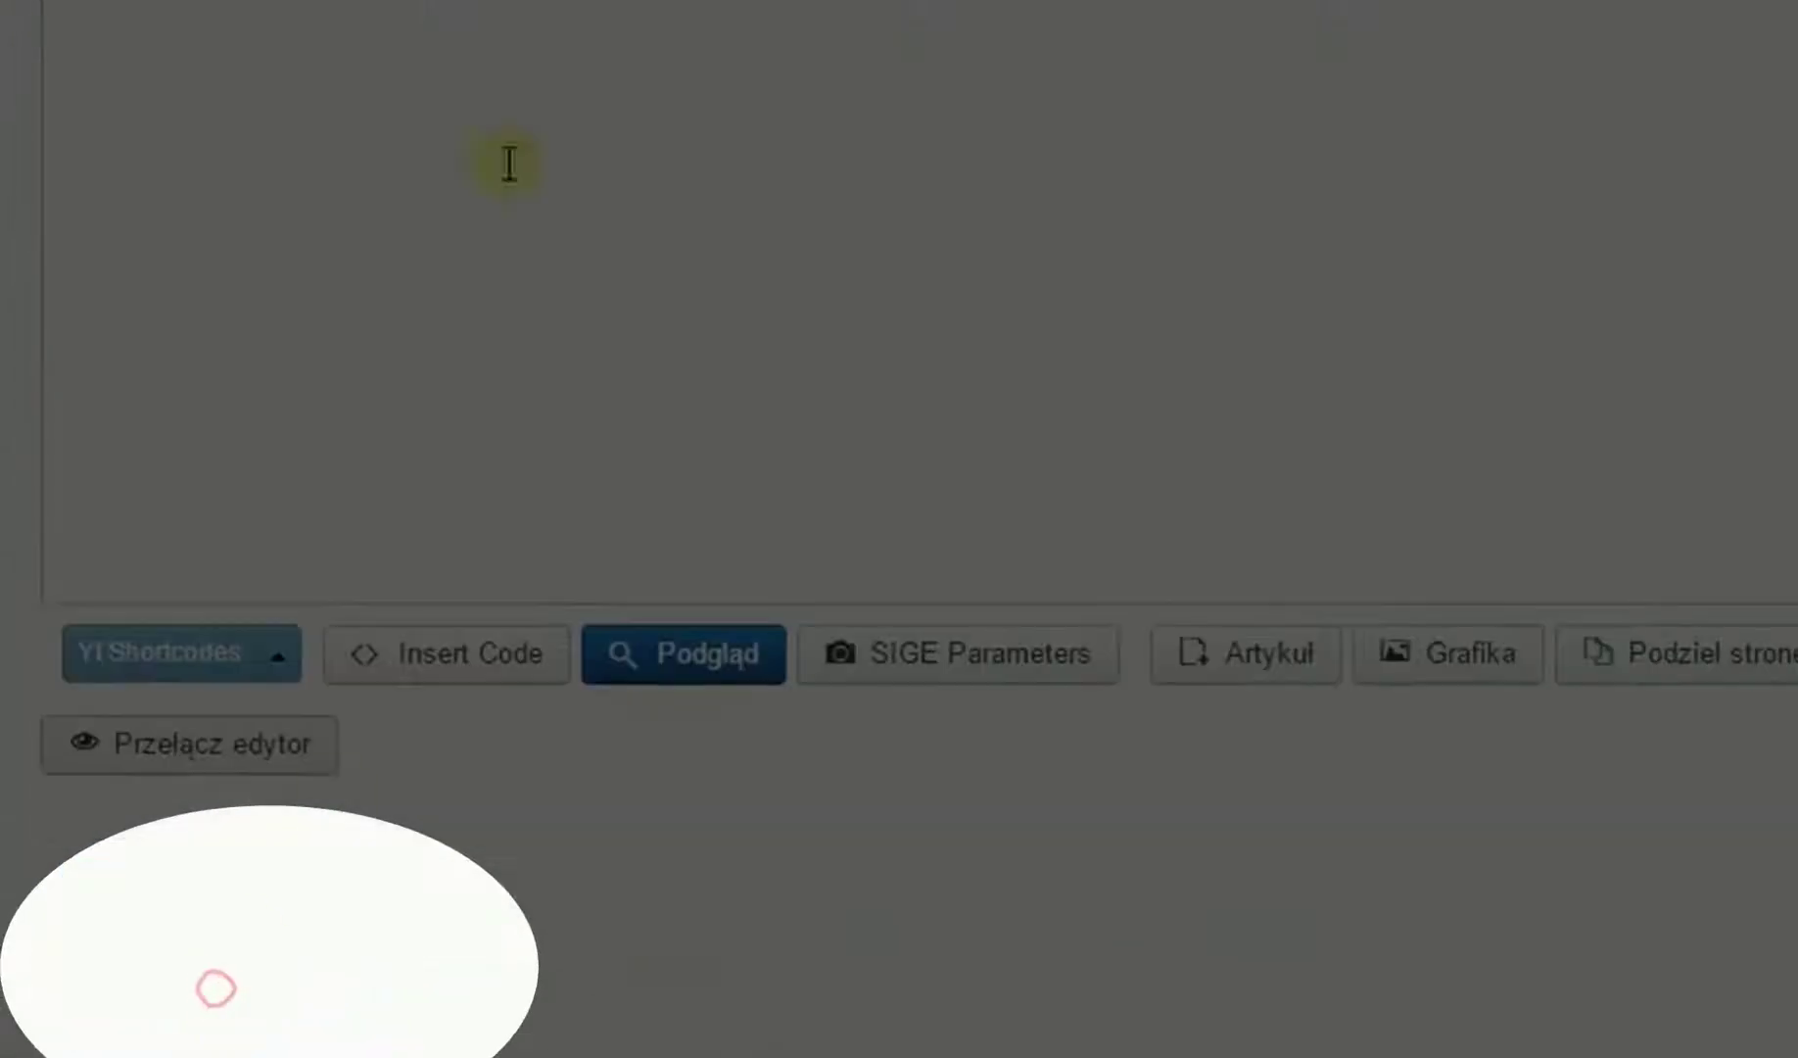
{"action": "key", "text": "ctrl+v"}
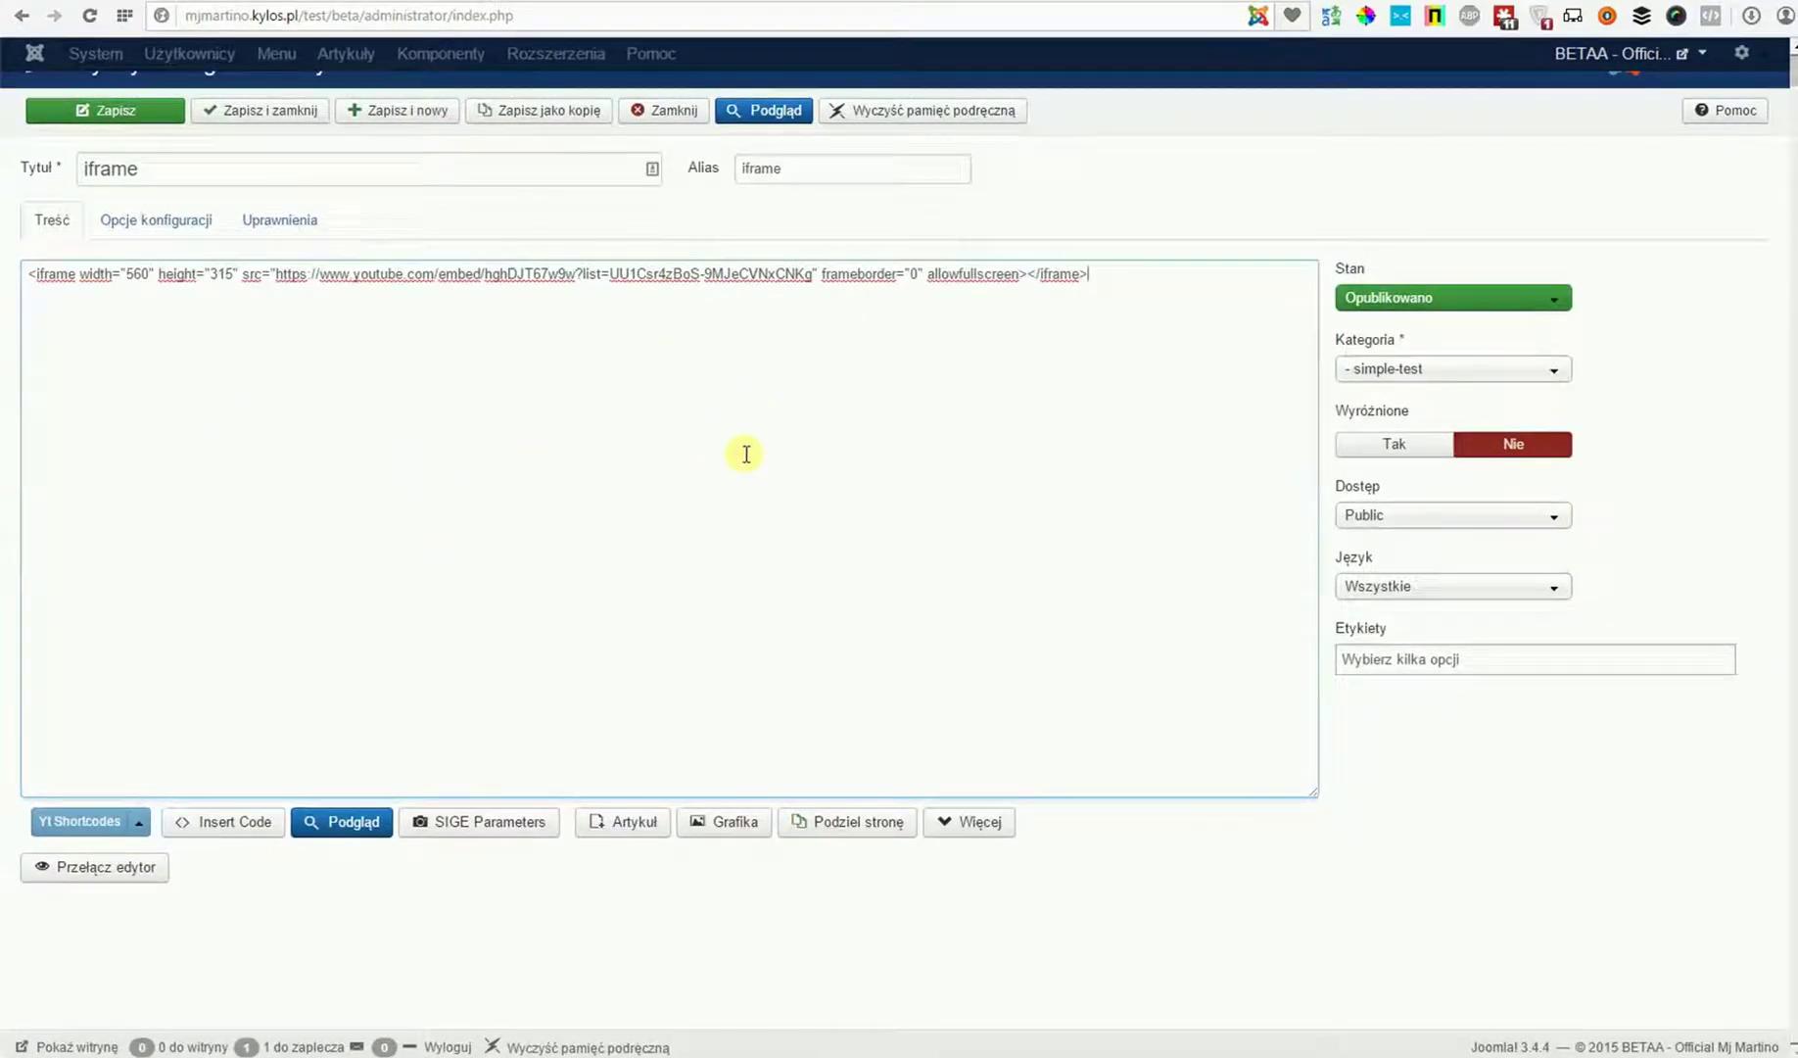
{"action": "left_click", "coordinate": [132, 126]}
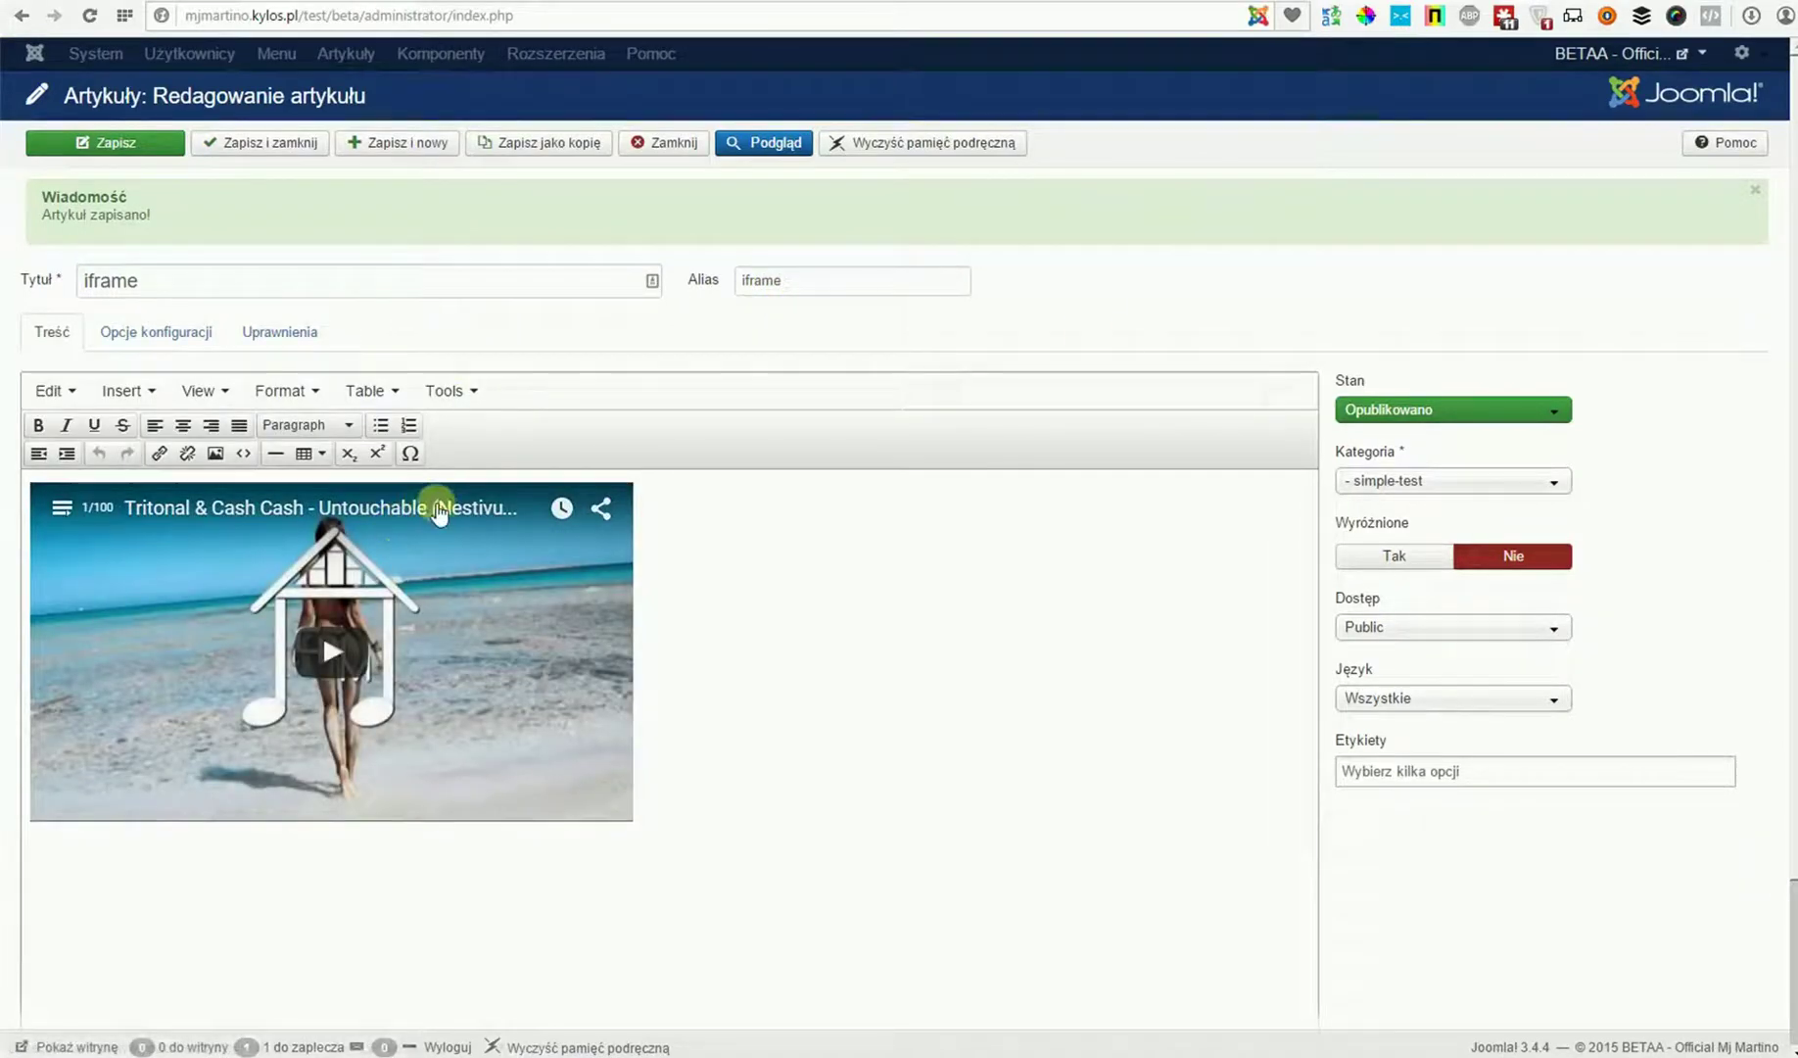
Check the embedded video on the site's reloaded TEST page, and save and close the iframe article.
{"action": "left_click", "coordinate": [1538, 18]}
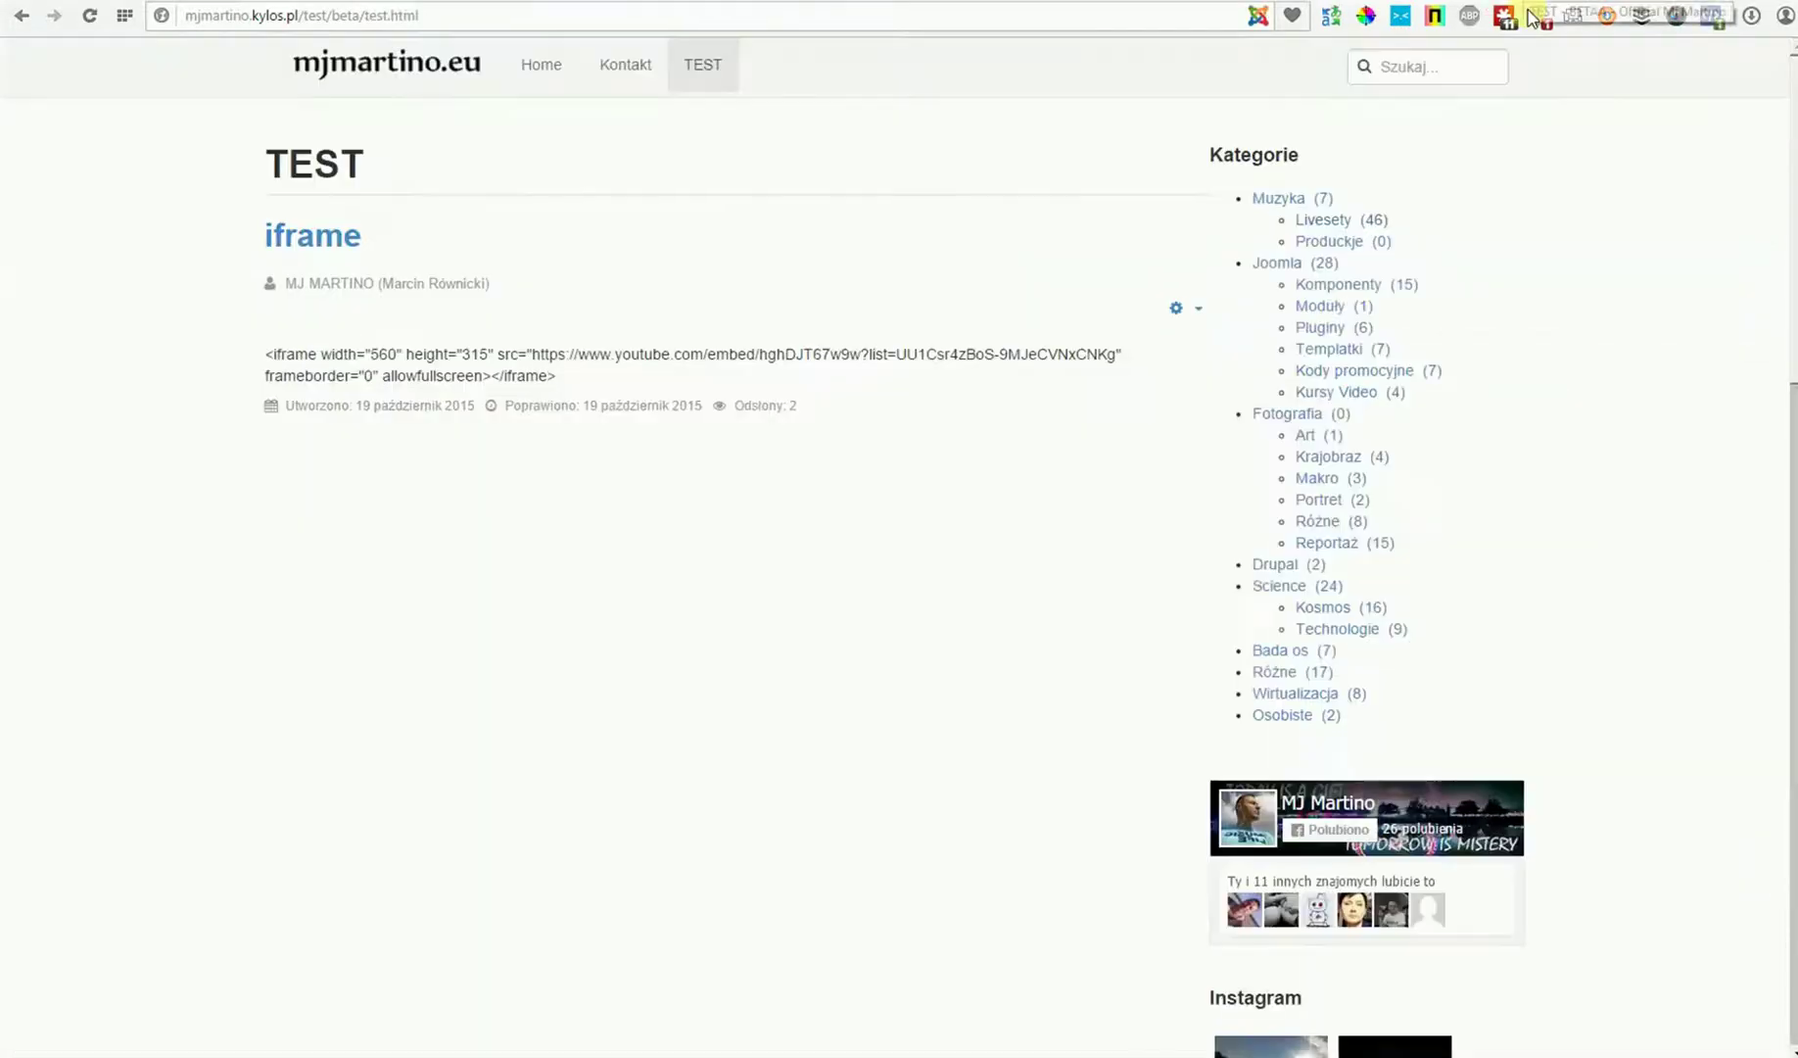
{"action": "left_click", "coordinate": [703, 68]}
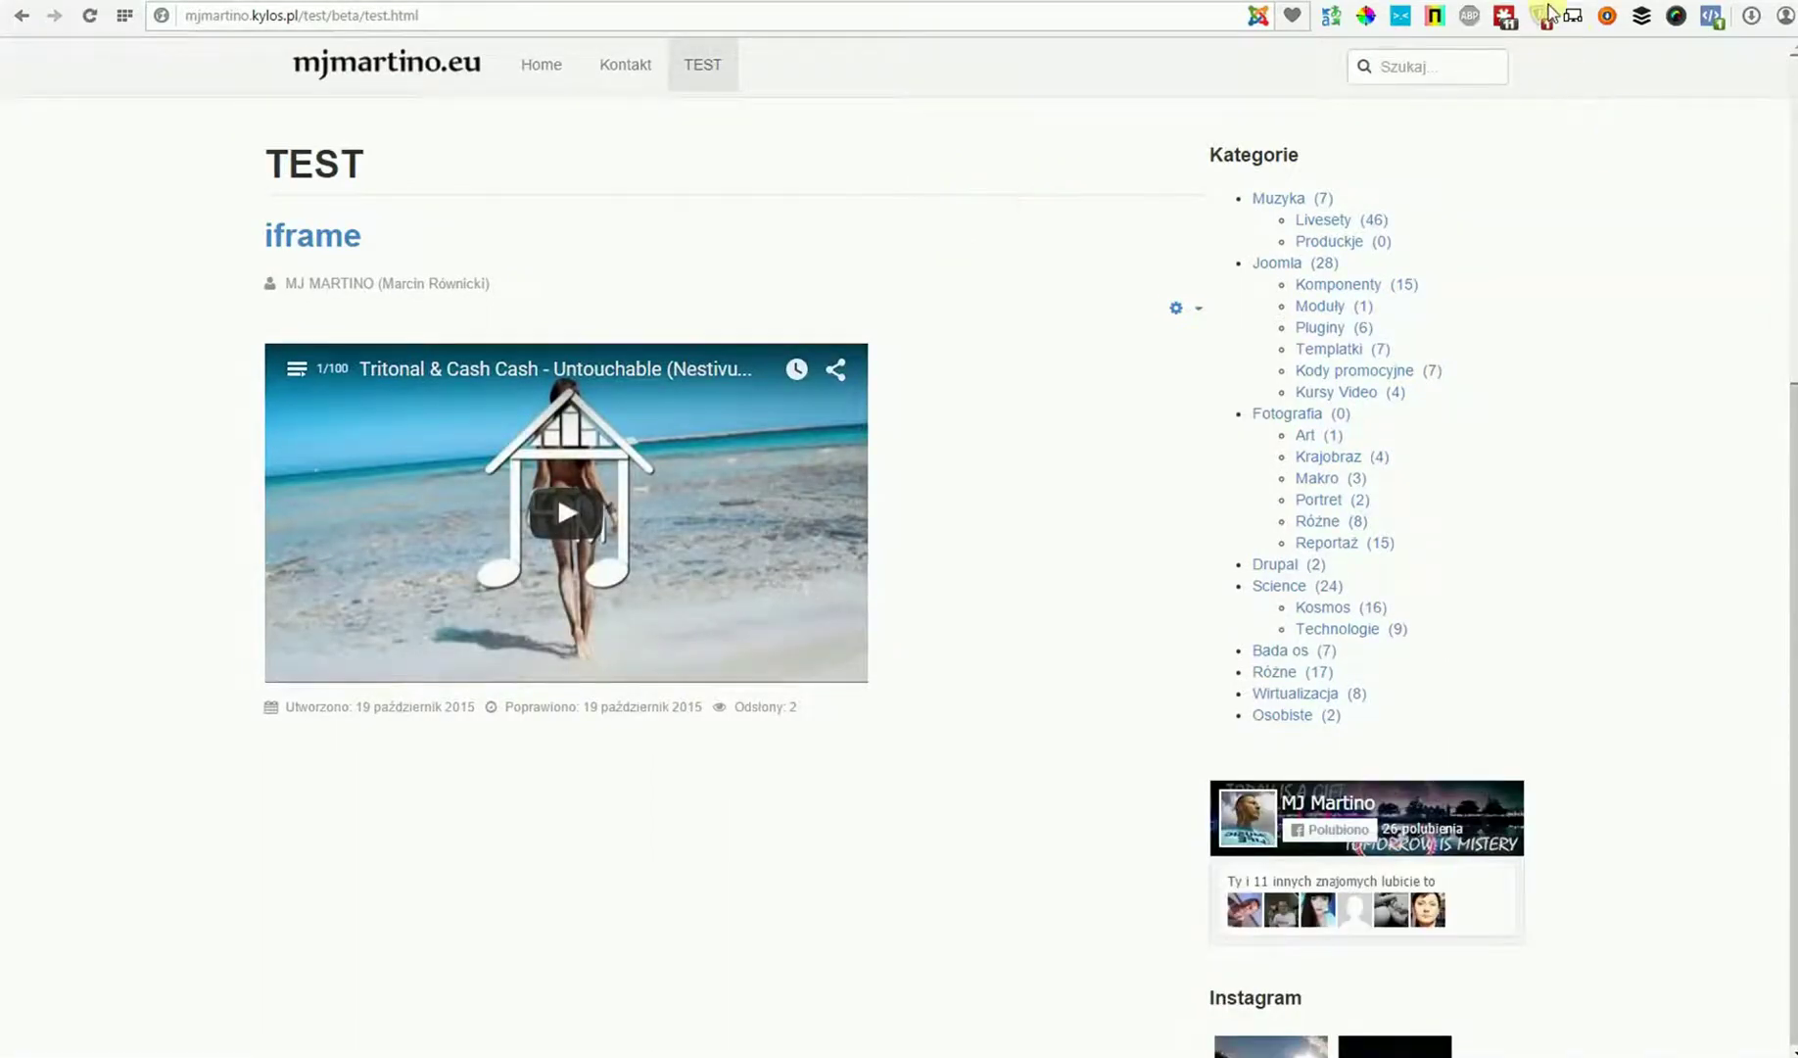
{"action": "key", "text": "alt+Tab"}
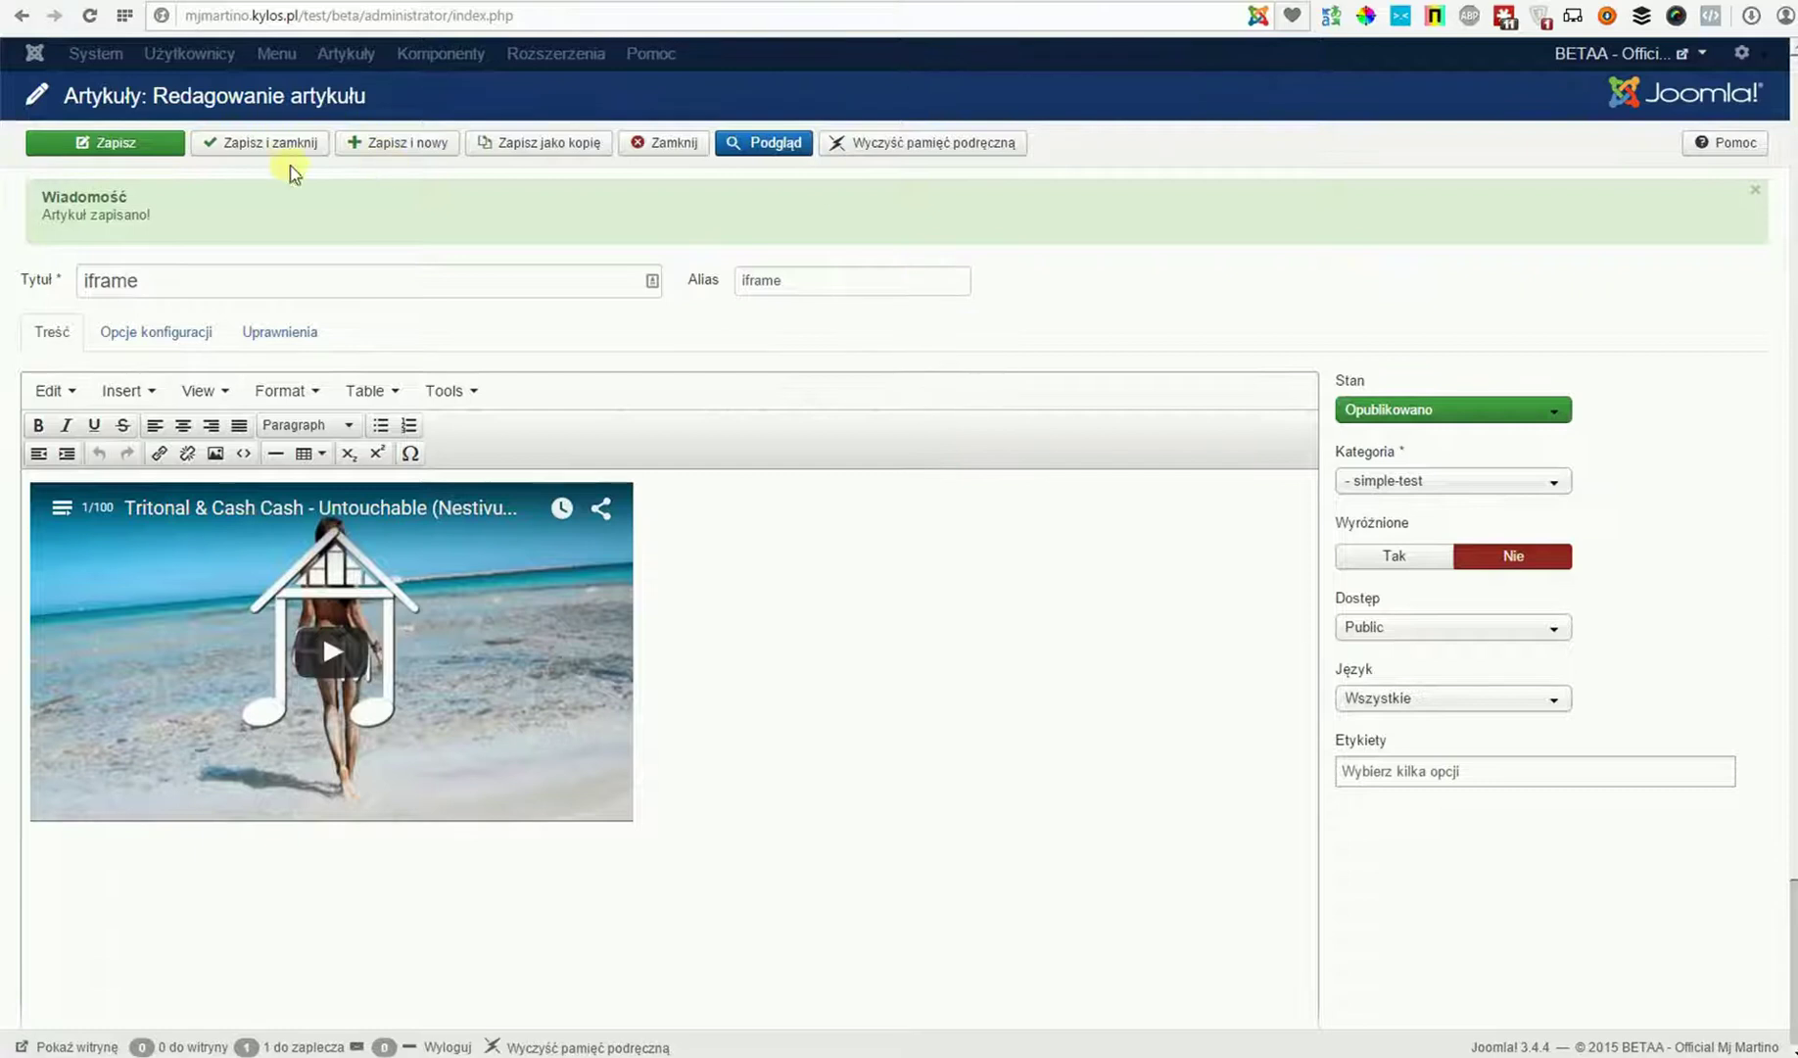
{"action": "left_click", "coordinate": [272, 144]}
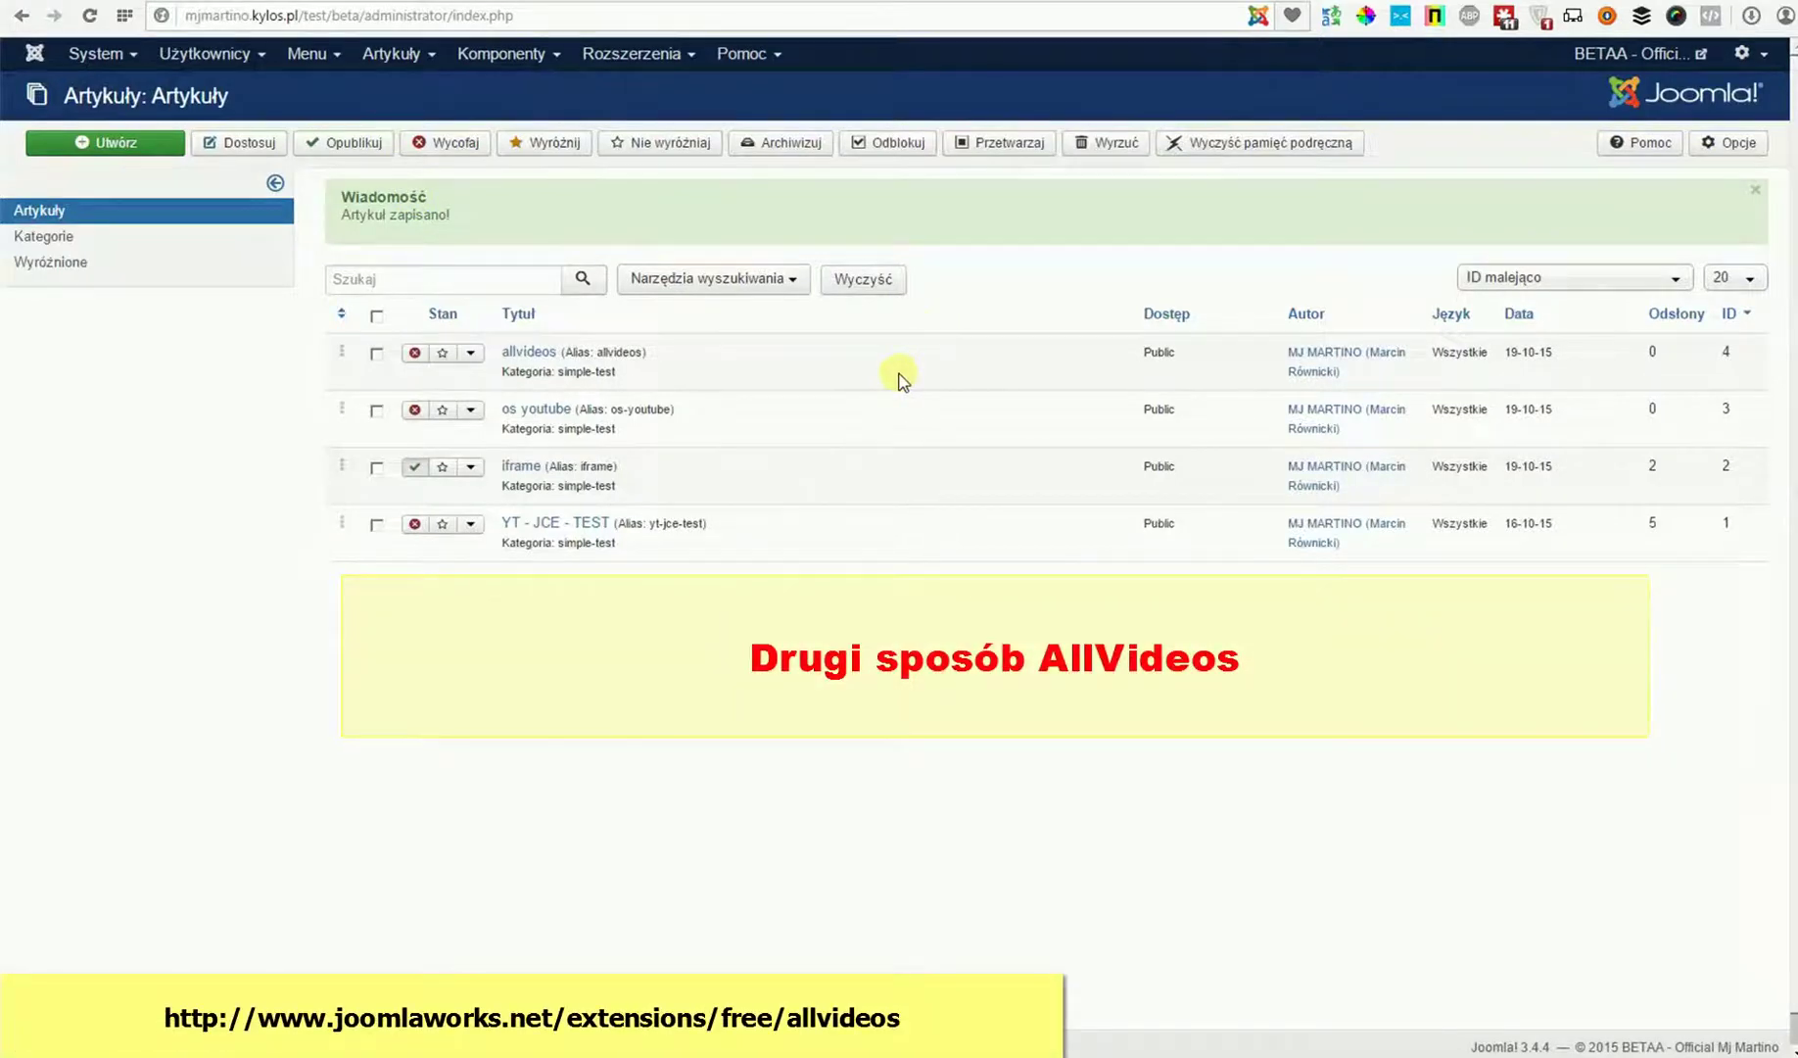
Open the allvideos article and examine the {youtube} tags and the list parameter in its video link.
{"action": "left_click", "coordinate": [527, 352]}
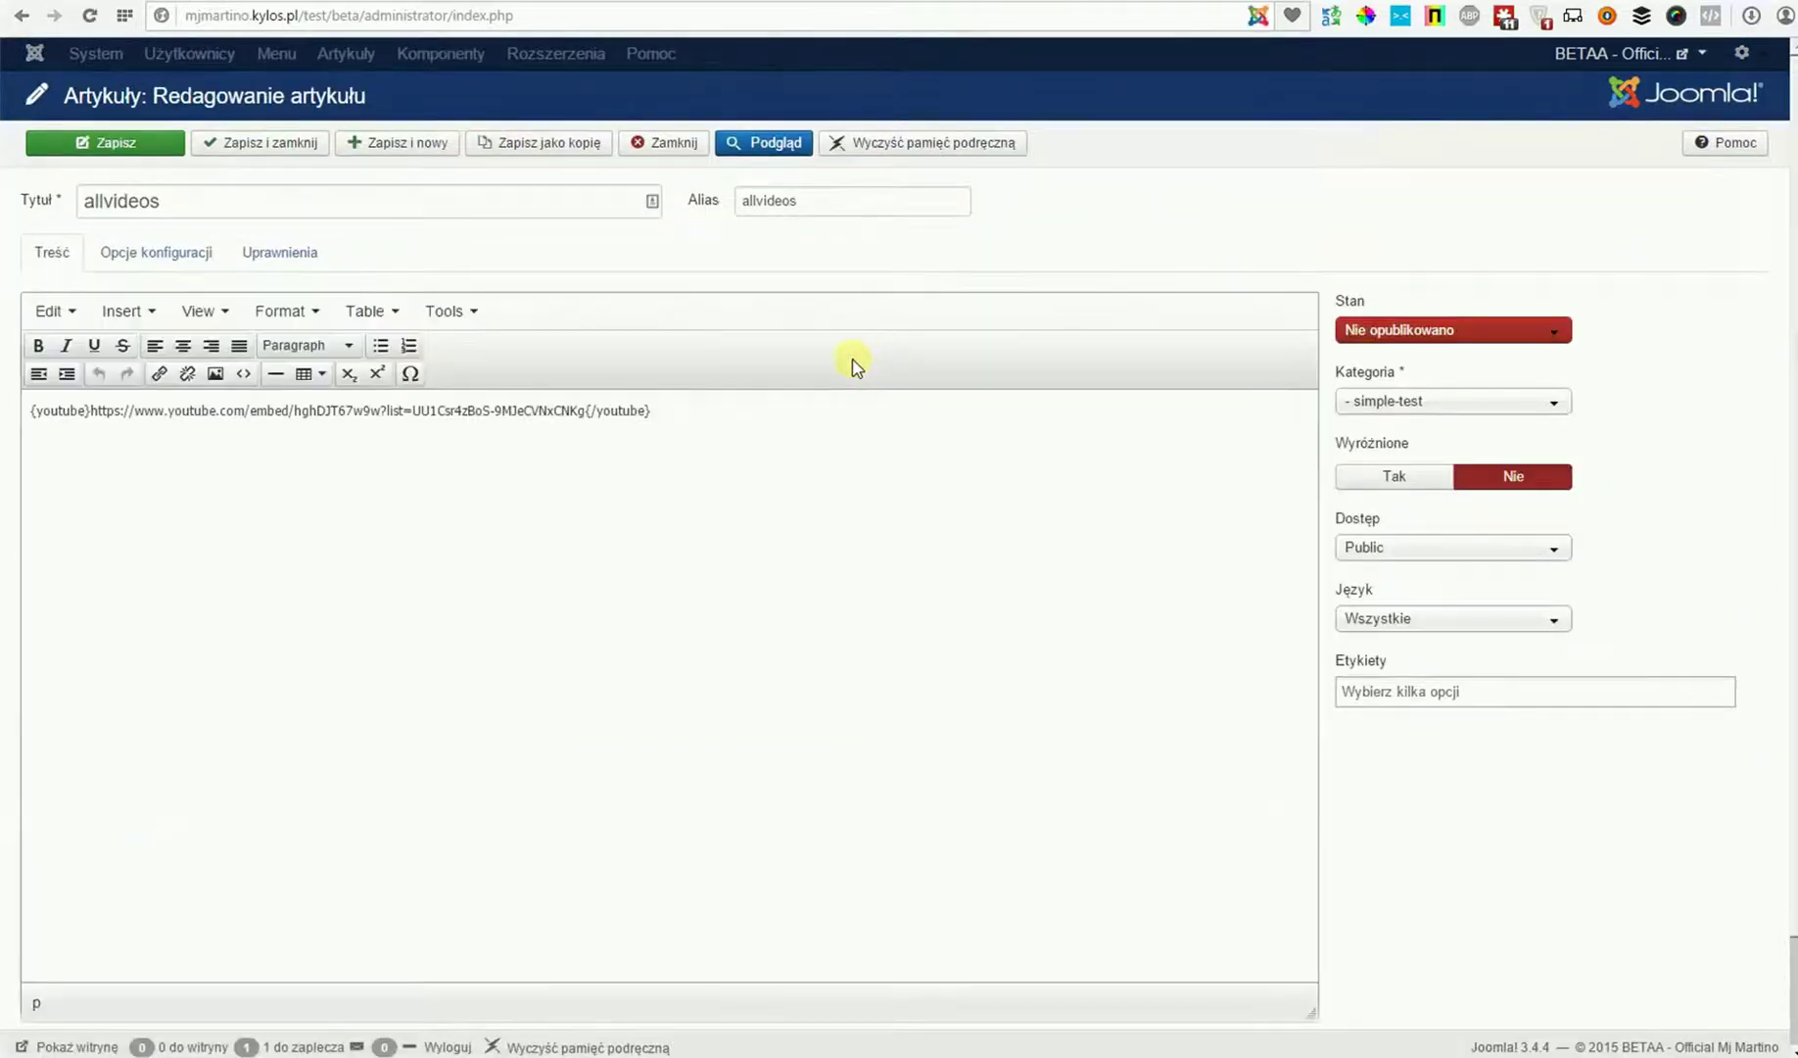
{"action": "scroll", "coordinate": [852, 365], "scroll_direction": "down", "scroll_amount": 1}
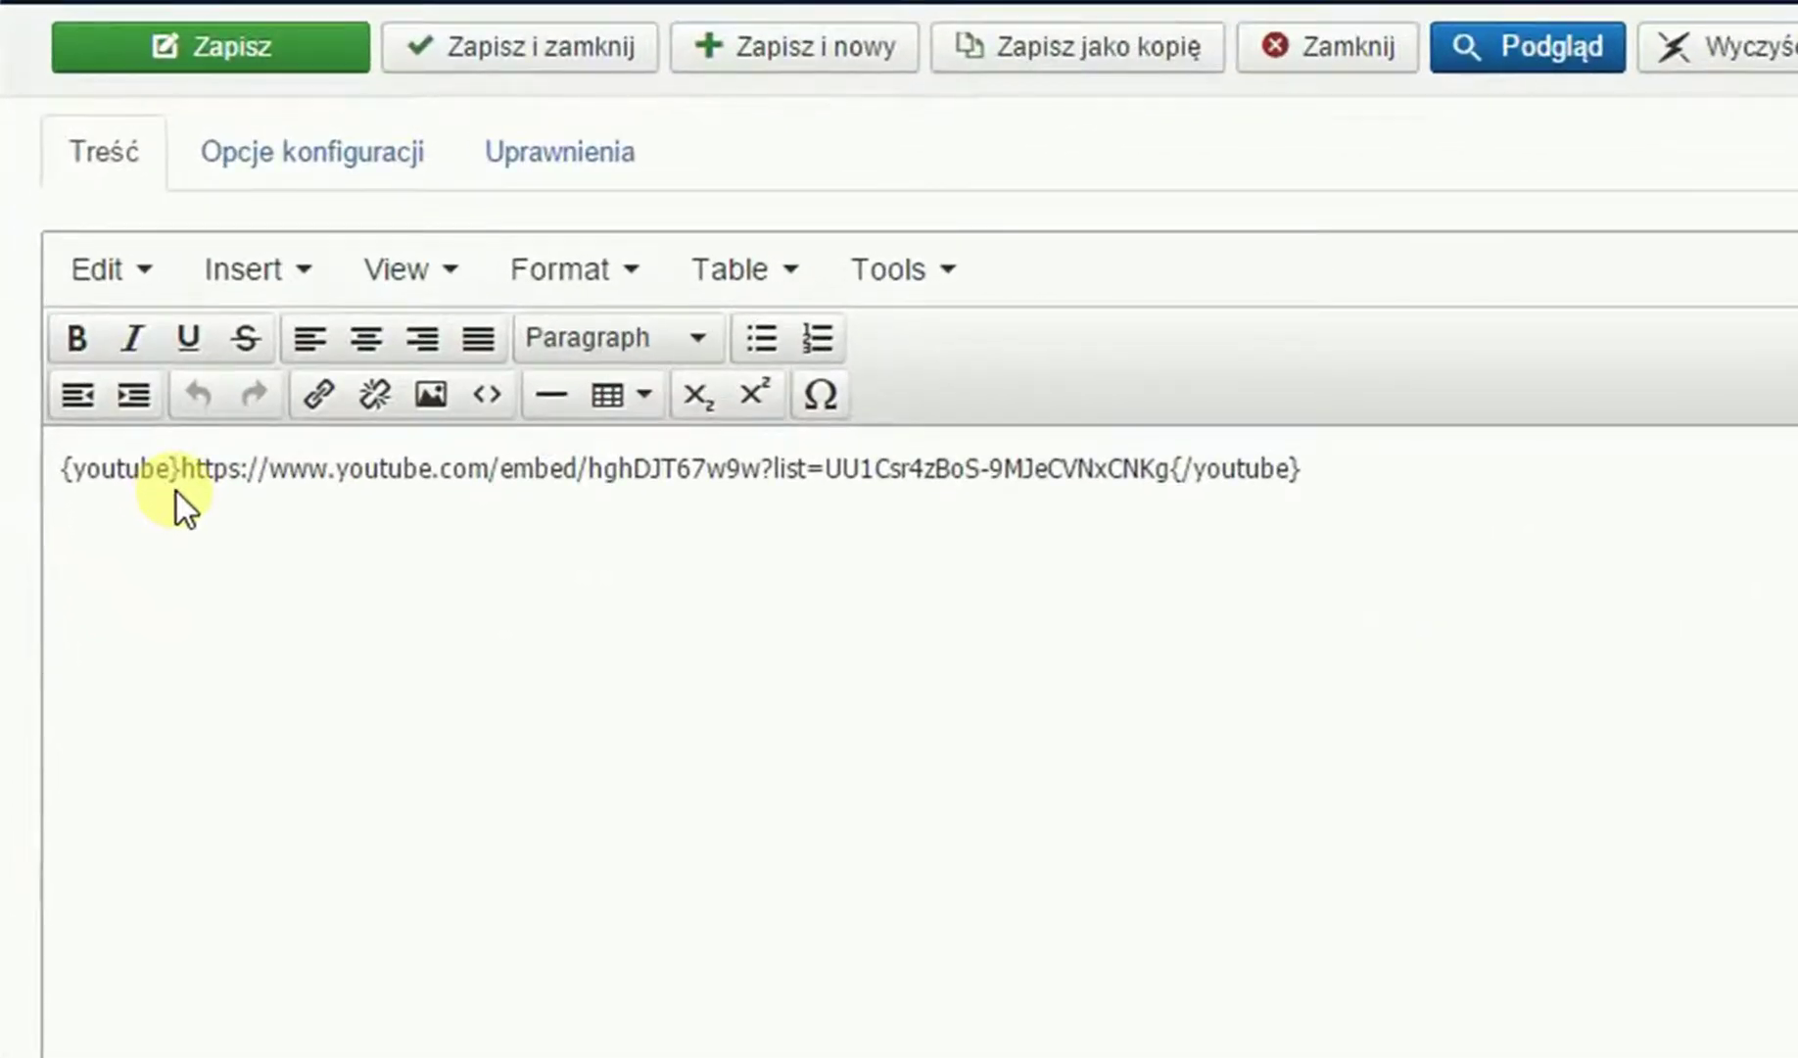
{"action": "left_click_drag", "start_coordinate": [181, 457], "coordinate": [61, 466]}
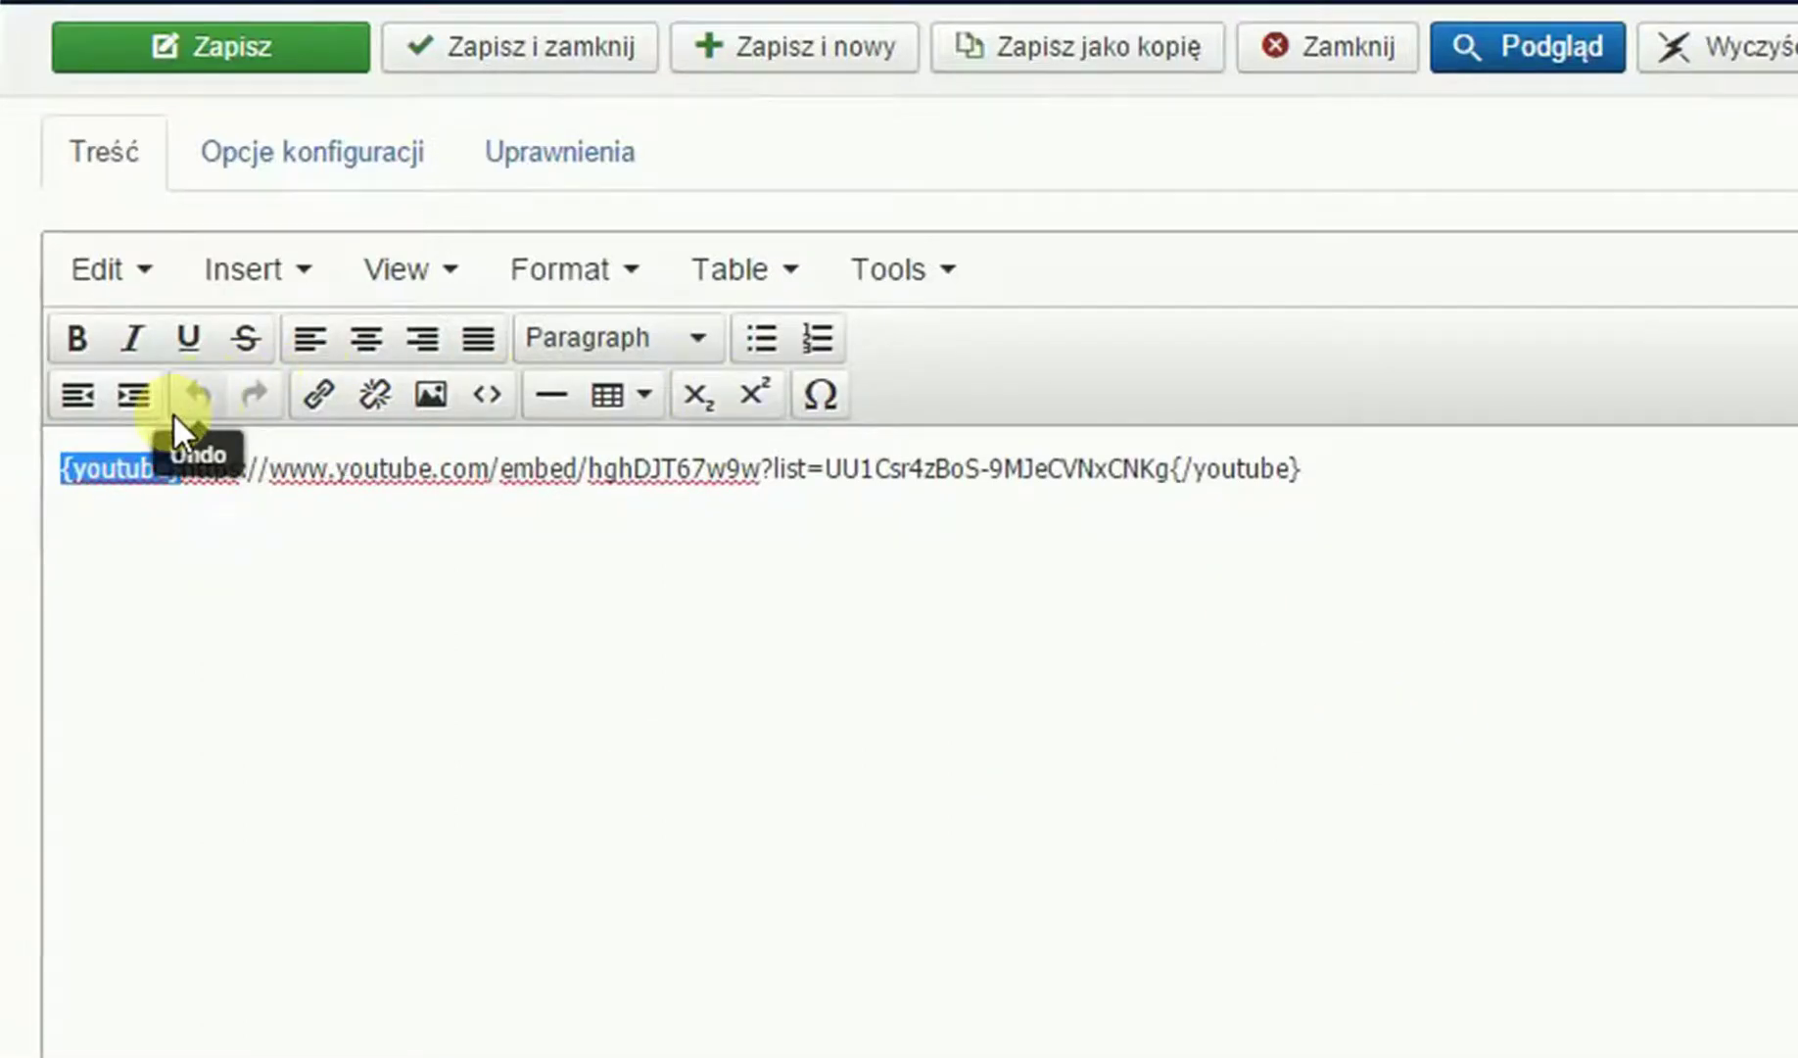
{"action": "left_click", "coordinate": [319, 538]}
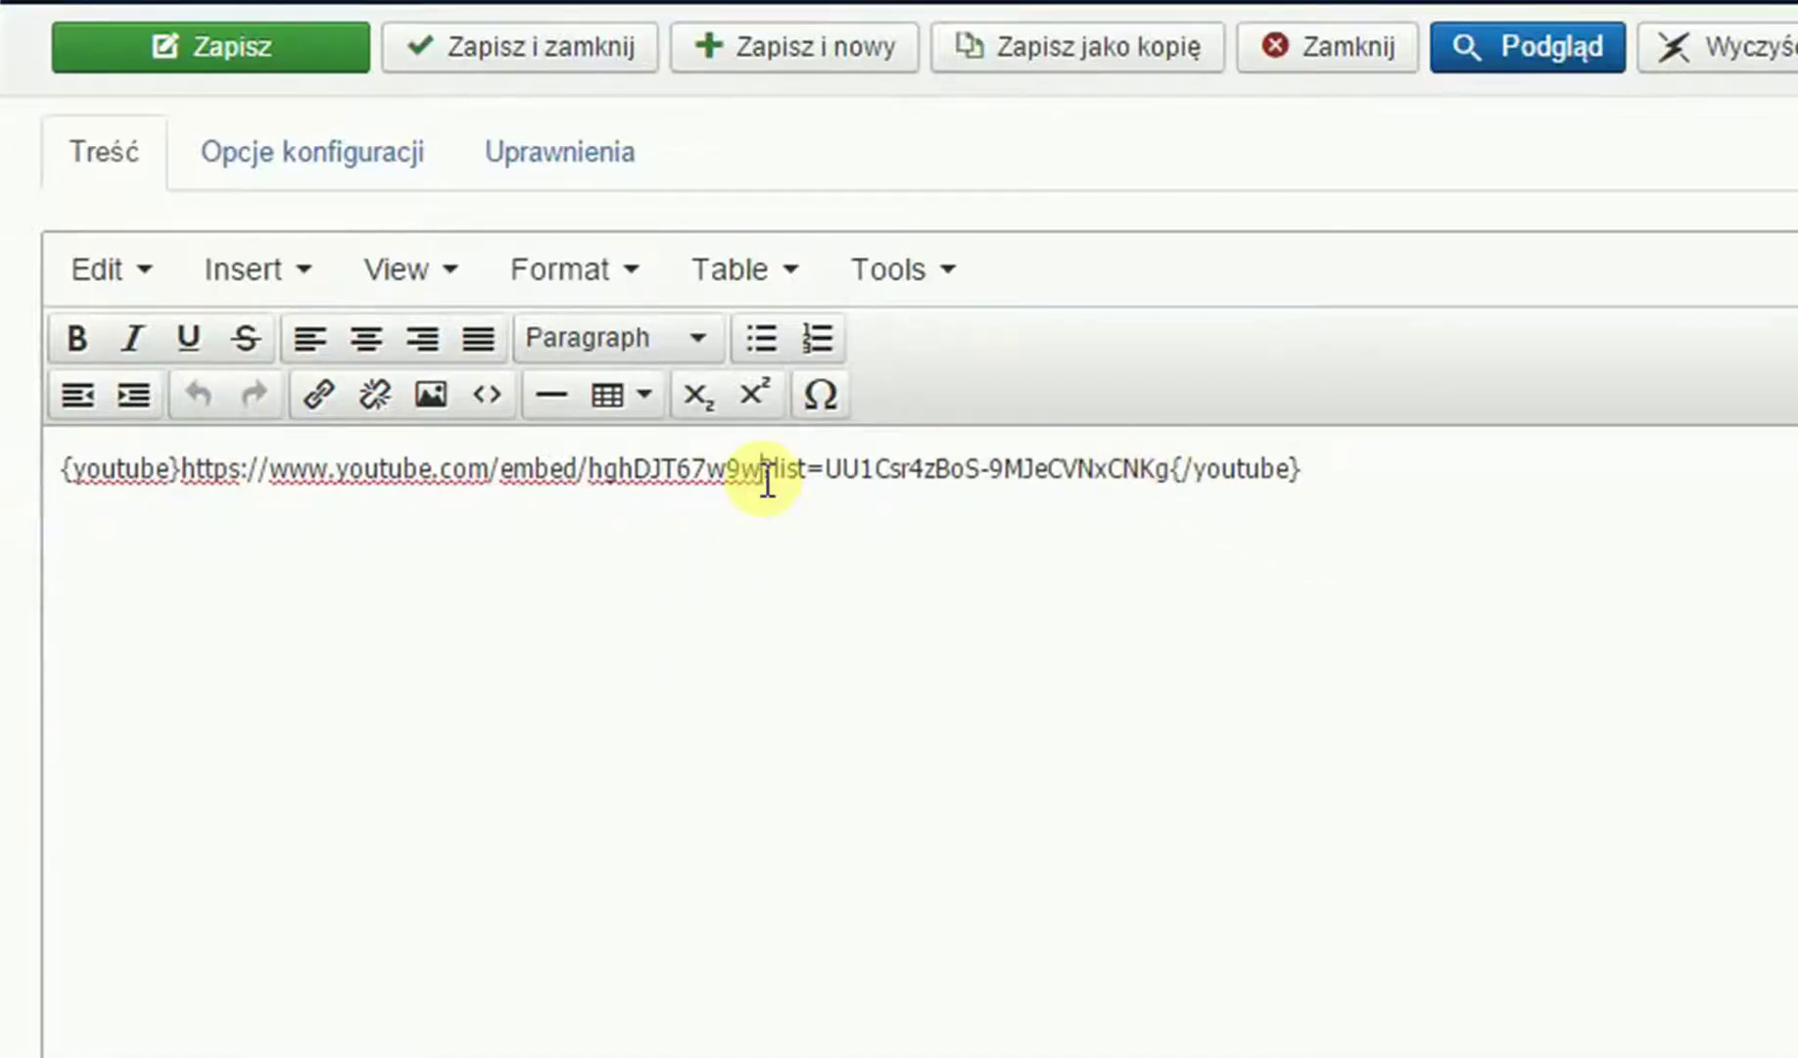
{"action": "left_click_drag", "start_coordinate": [767, 478], "coordinate": [1176, 502]}
{"action": "left_click", "coordinate": [1212, 549]}
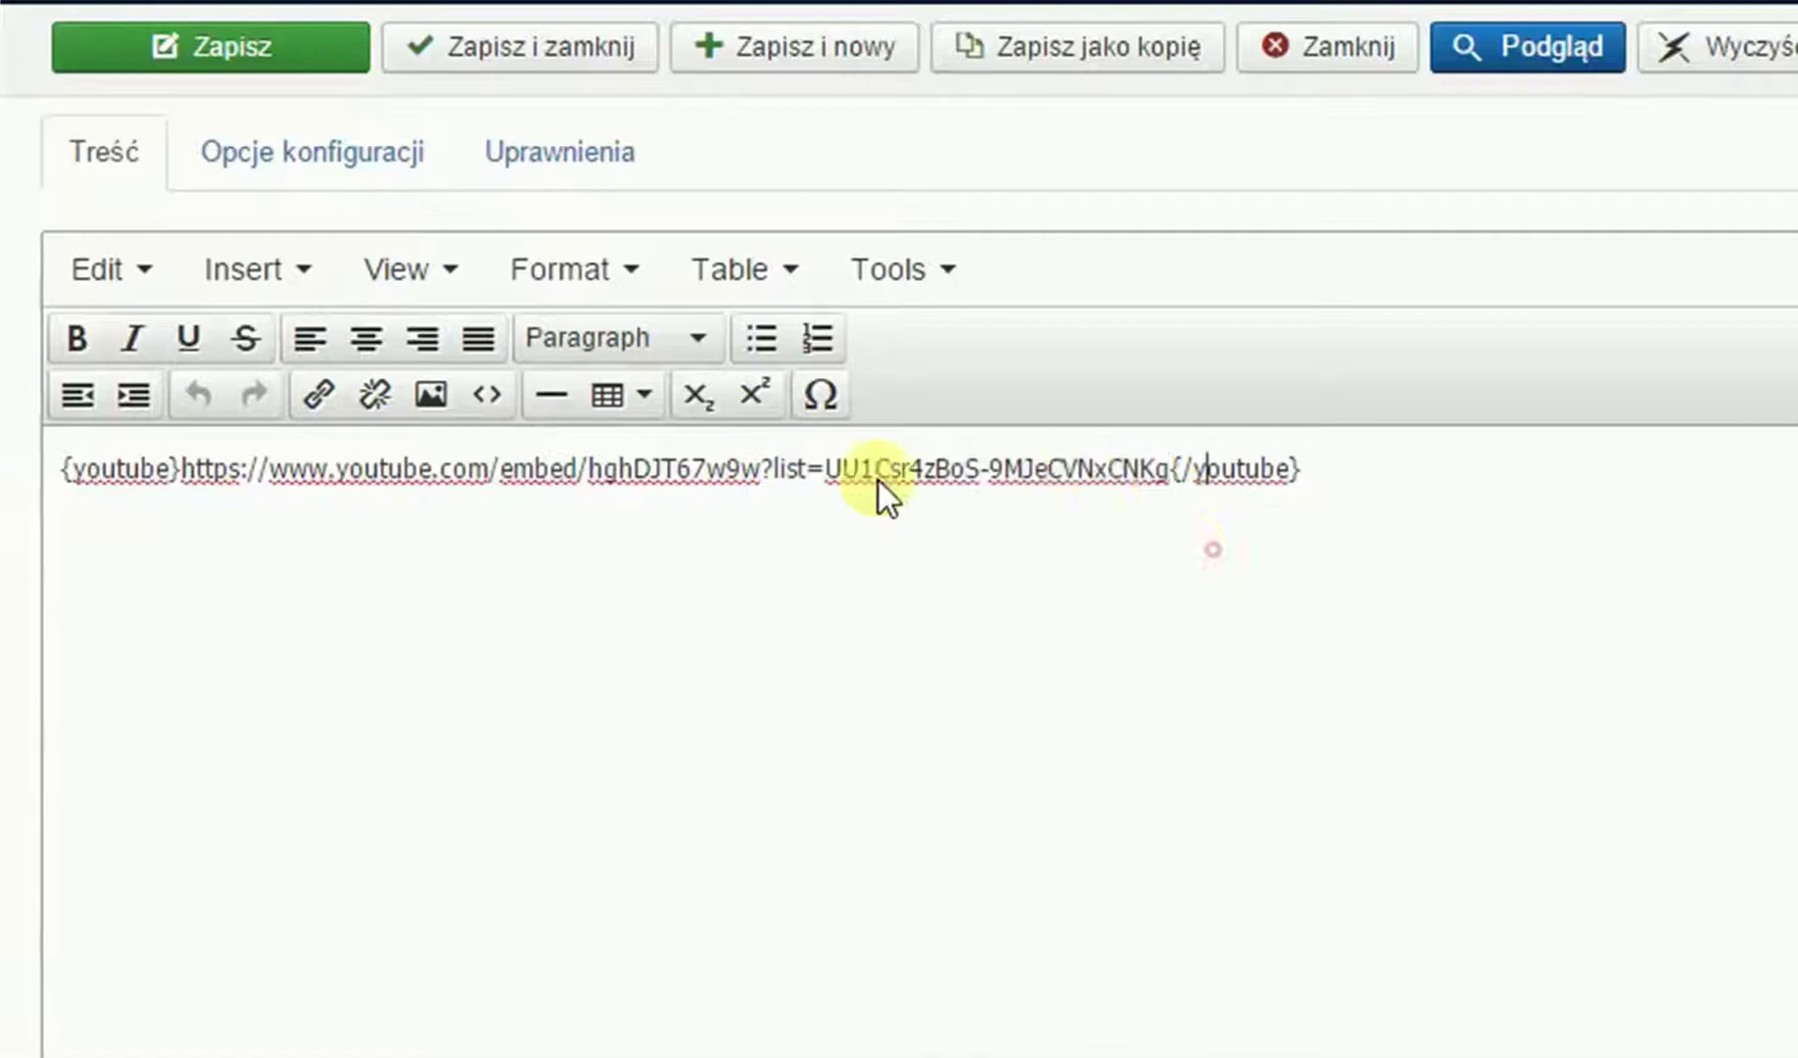
Duplicate the {youtube} line below the original in the article and delete the link between the copy's tags.
{"action": "left_click", "coordinate": [1384, 480]}
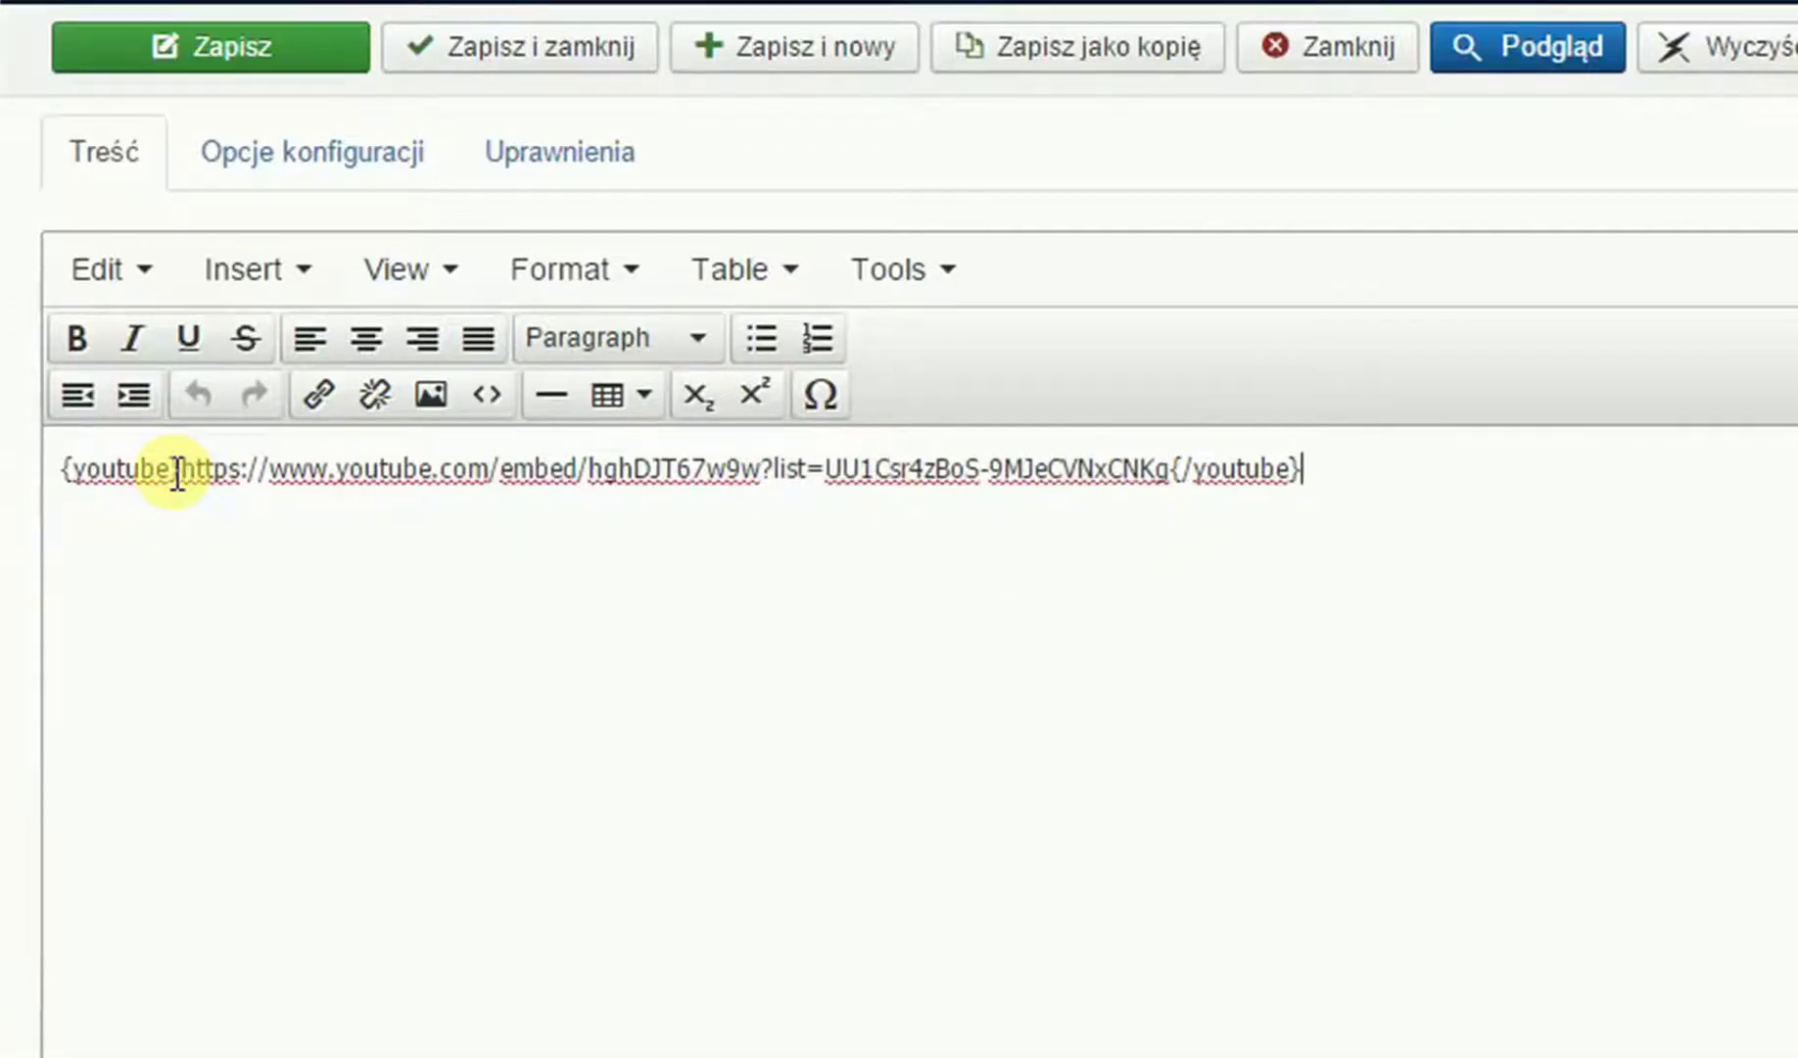
{"action": "left_click_drag", "start_coordinate": [1376, 466], "coordinate": [135, 455]}
{"action": "left_click", "coordinate": [1606, 560]}
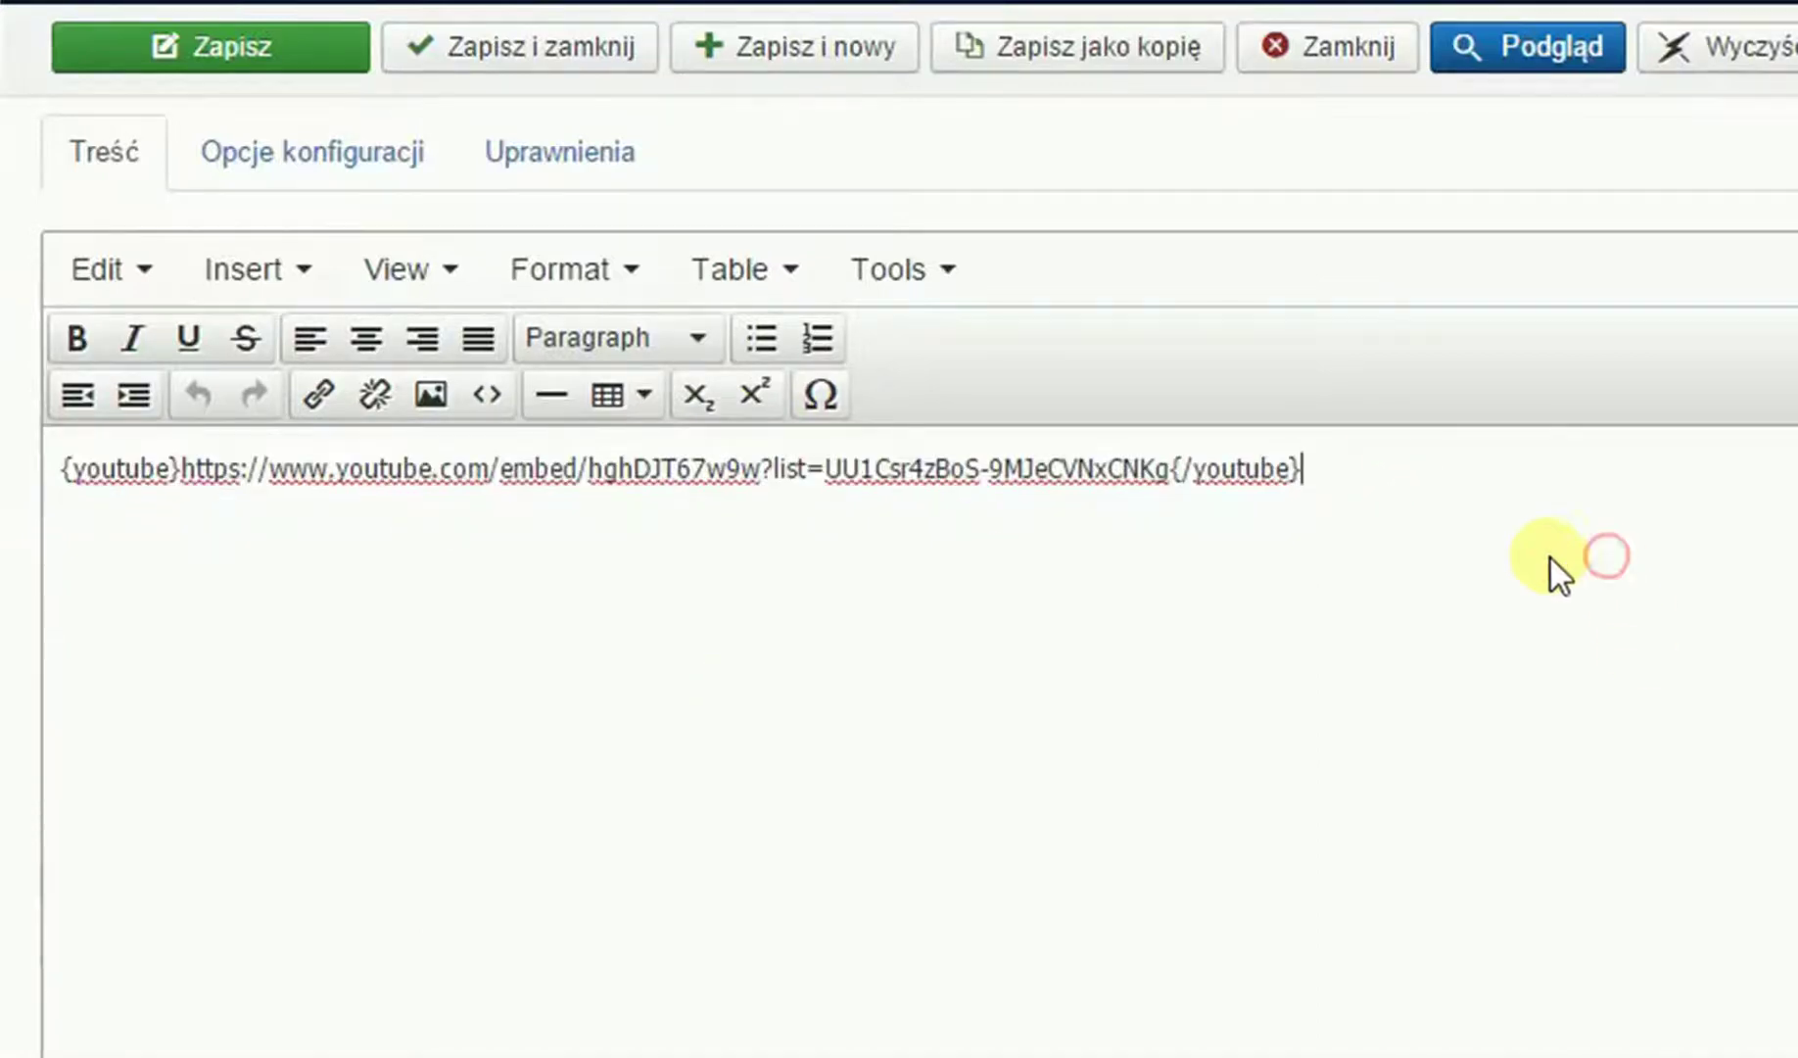
{"action": "key", "text": "ctrl+v"}
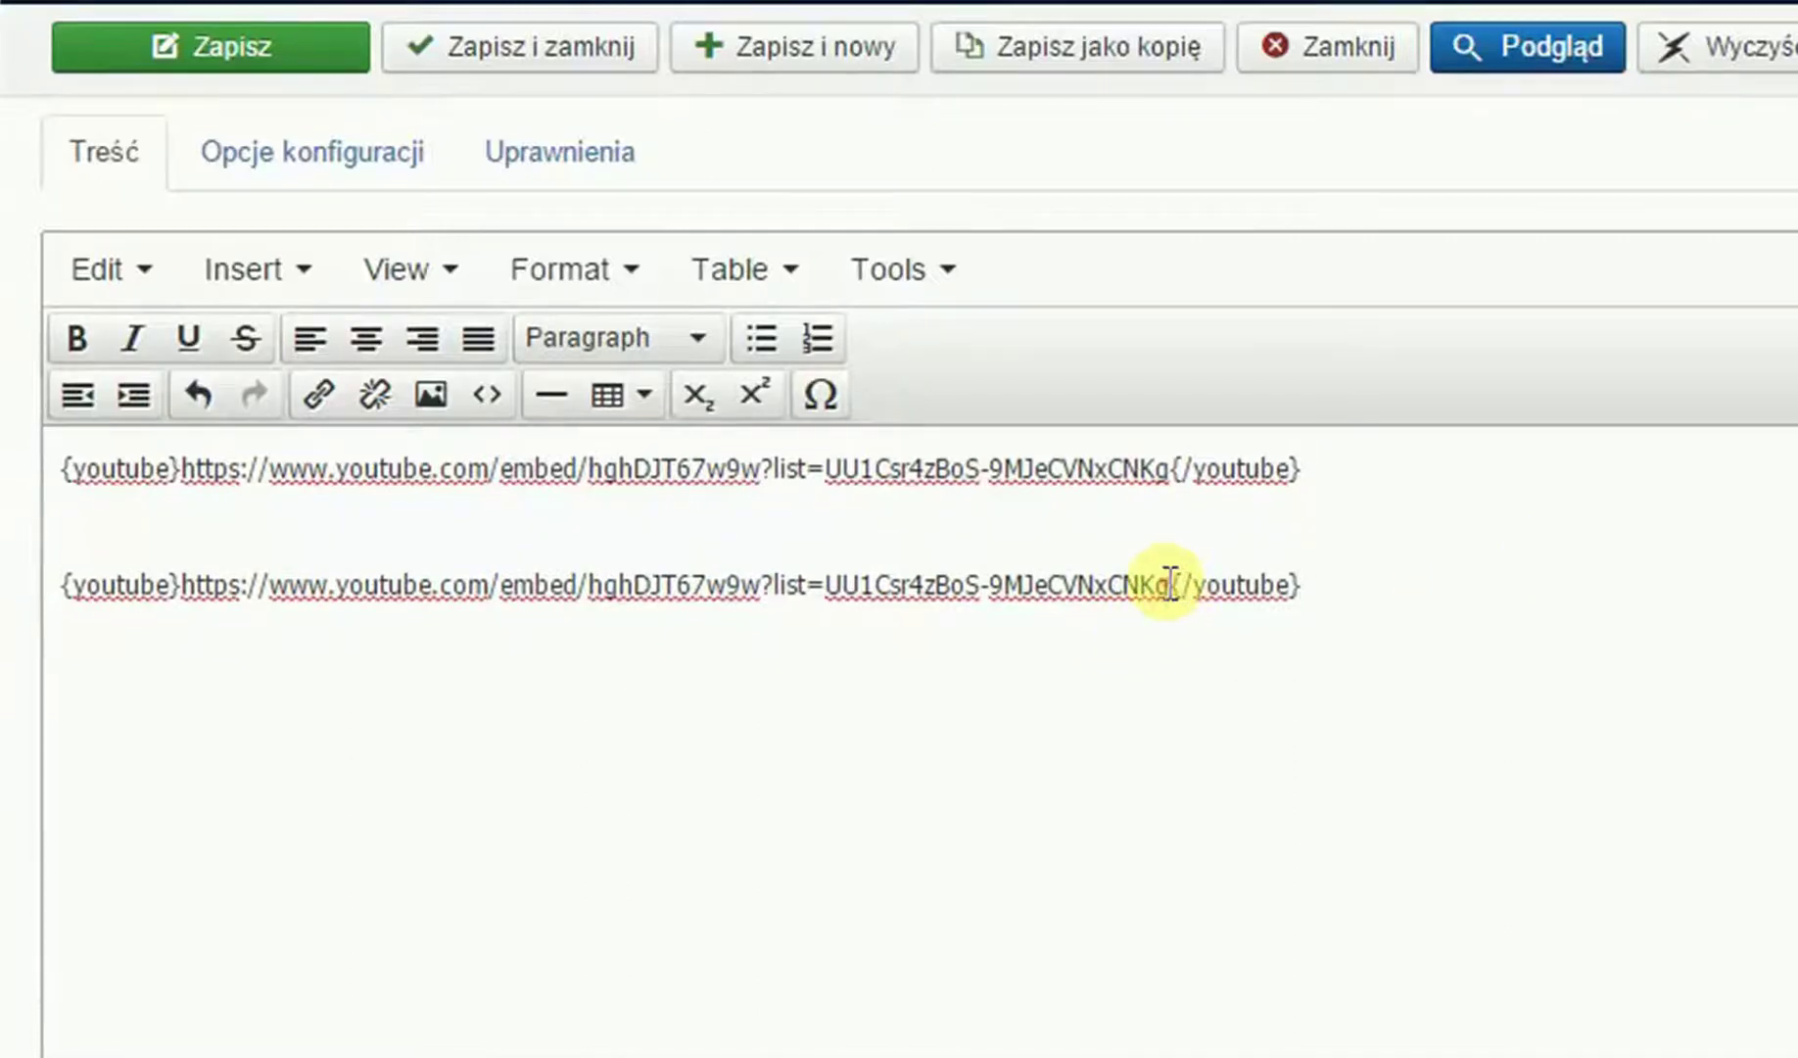
{"action": "left_click_drag", "start_coordinate": [1170, 584], "coordinate": [207, 587]}
{"action": "key", "text": "BackSpace"}
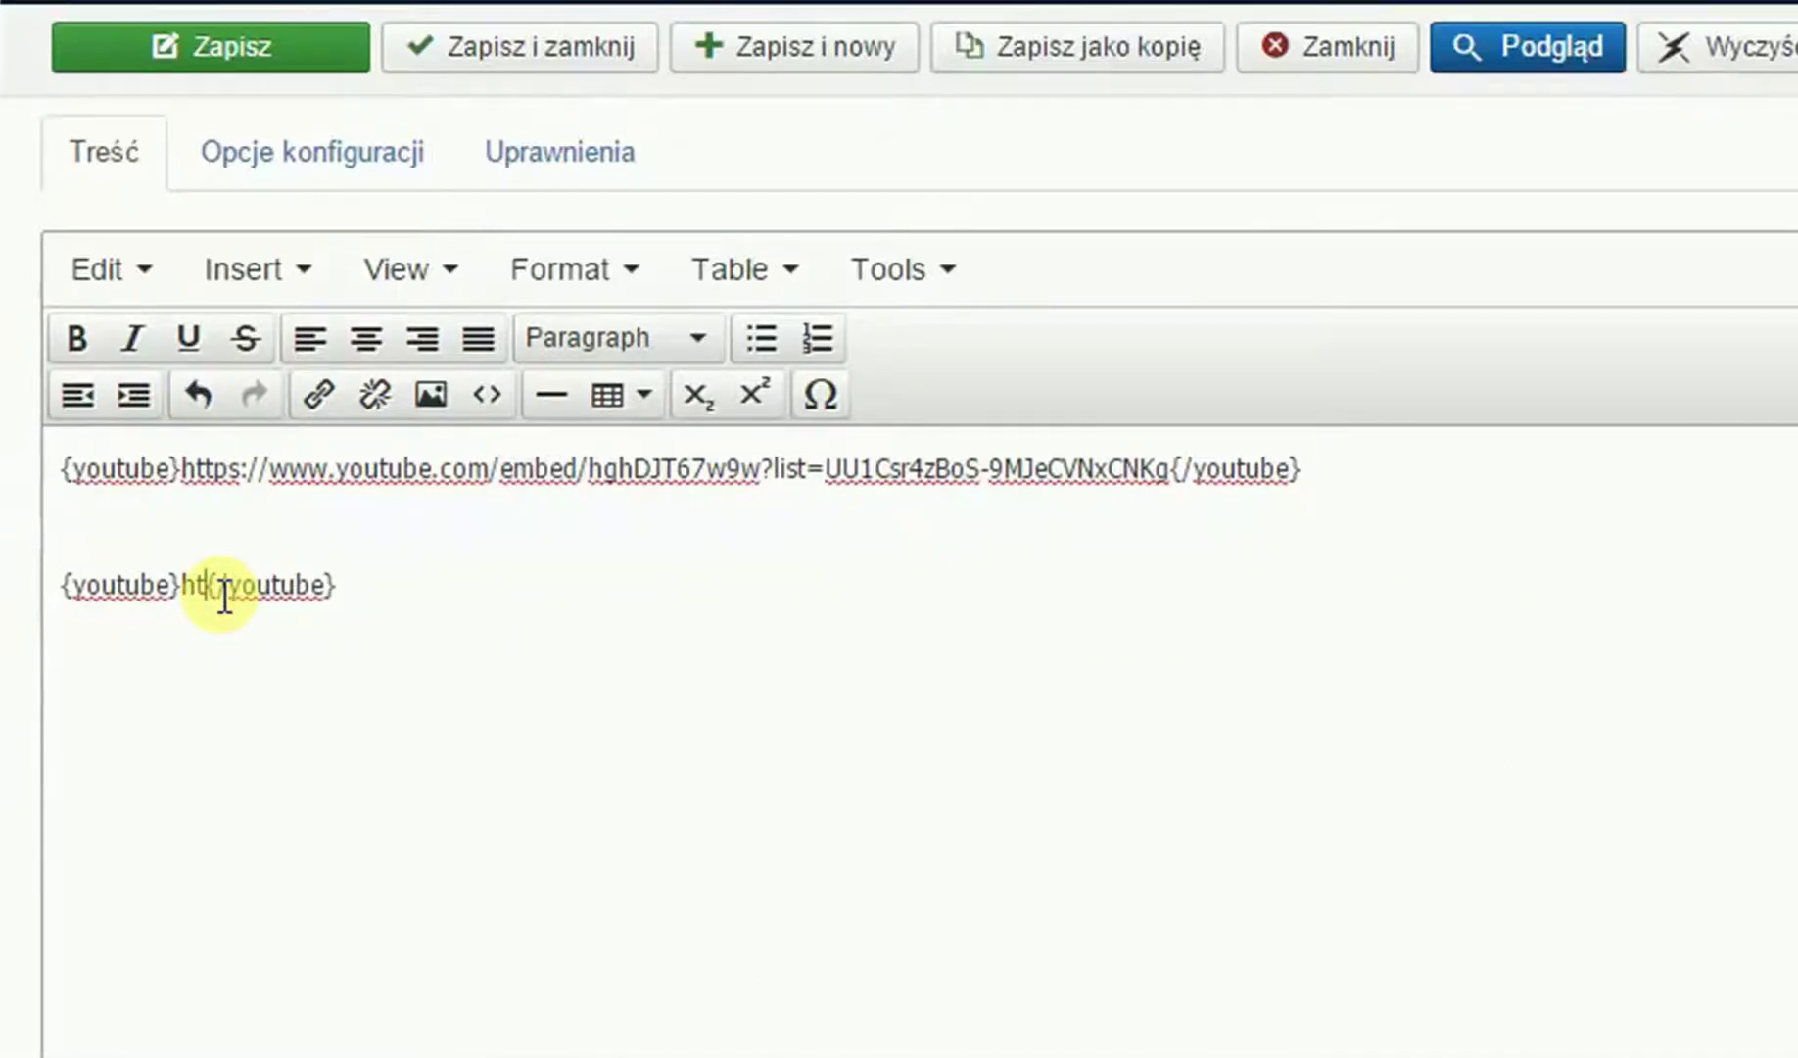
{"action": "key", "text": "BackSpace"}
{"action": "key", "text": "BackSpace"}
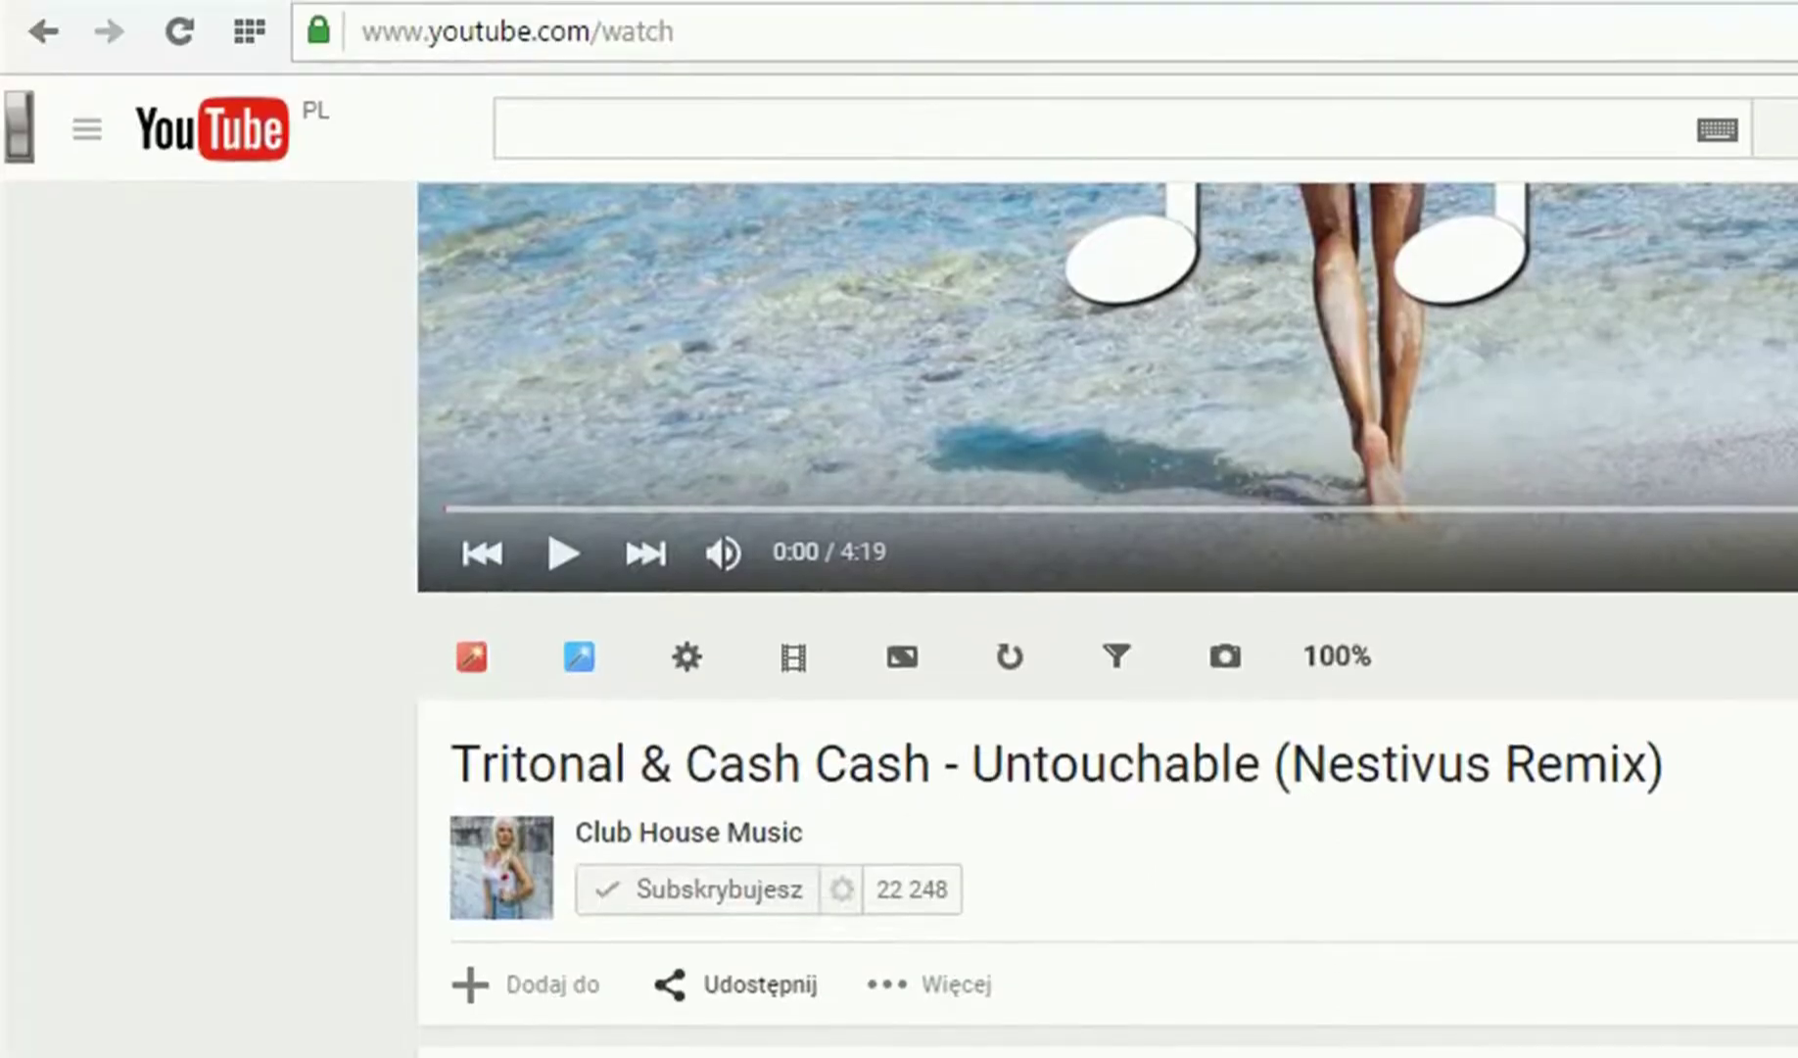
On the YouTube video page, copy the video ID hghDJT67w9w from the end of the address.
{"action": "scroll", "coordinate": [1107, 627], "scroll_direction": "up", "scroll_amount": 3}
{"action": "double_click", "coordinate": [808, 32]}
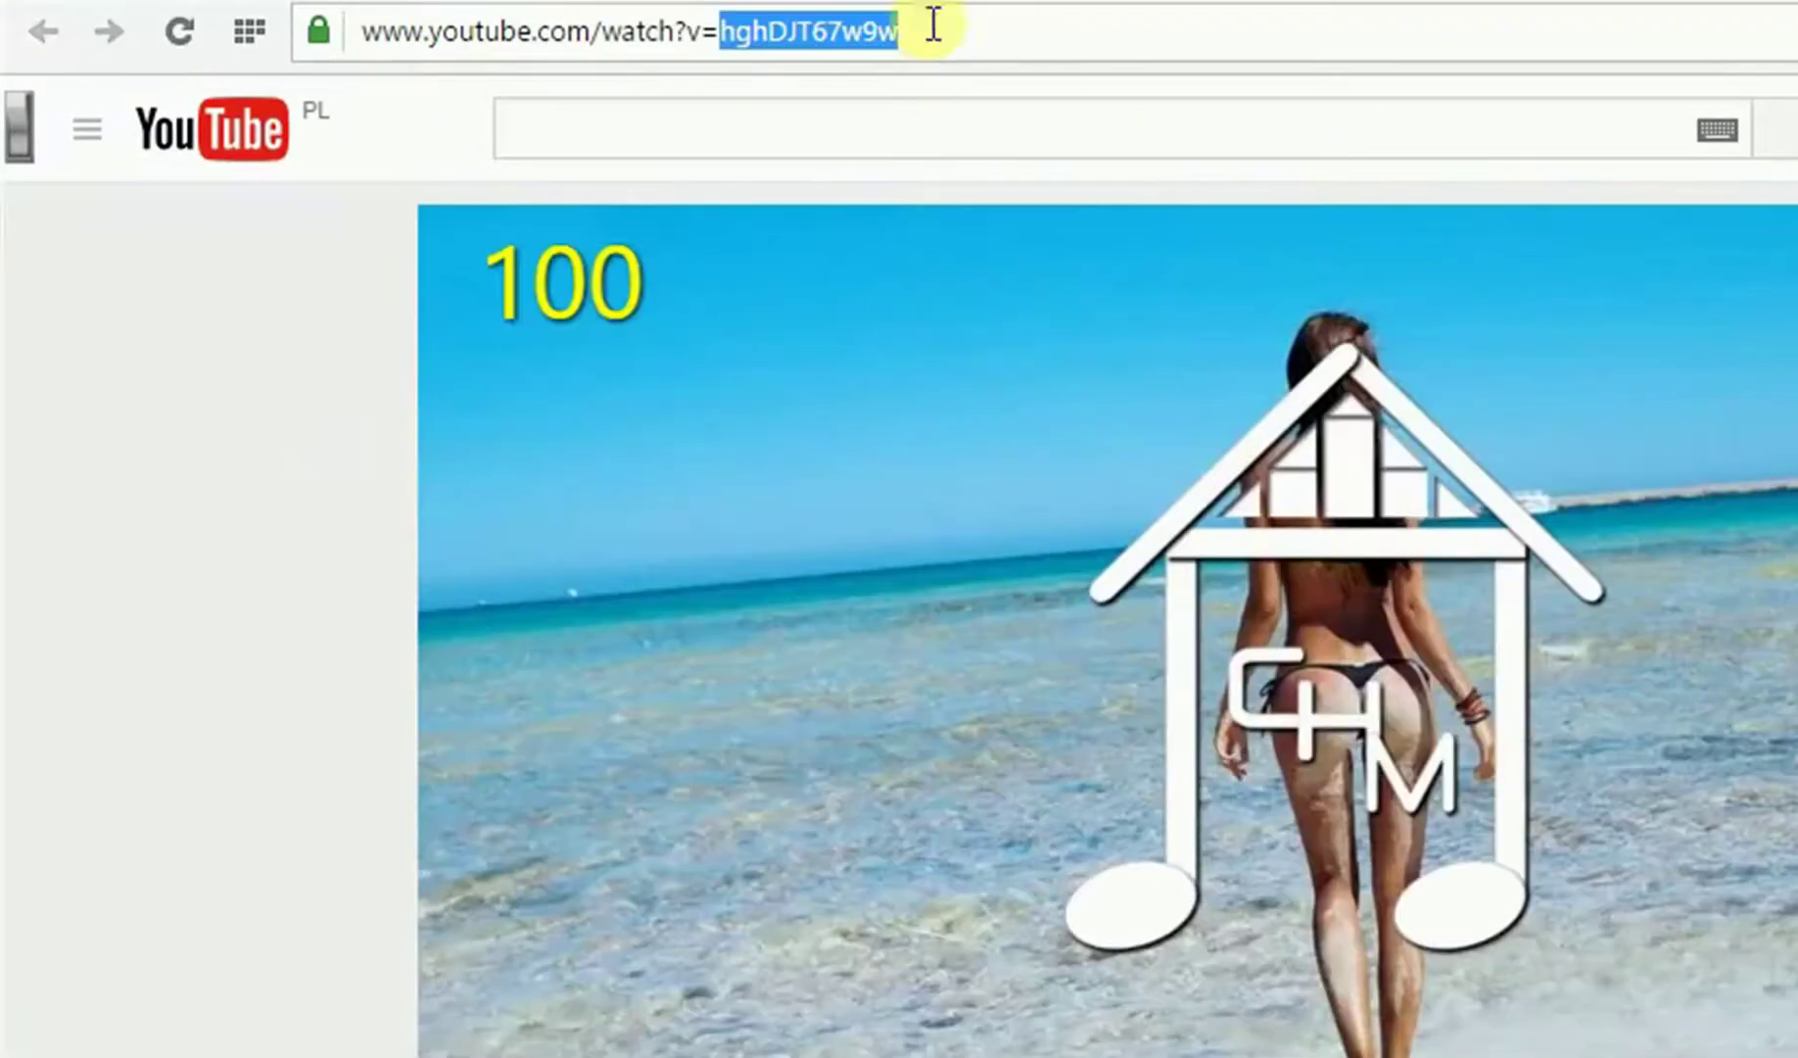
{"action": "left_click", "coordinate": [996, 48]}
{"action": "left_click_drag", "start_coordinate": [1050, 46], "coordinate": [723, 48]}
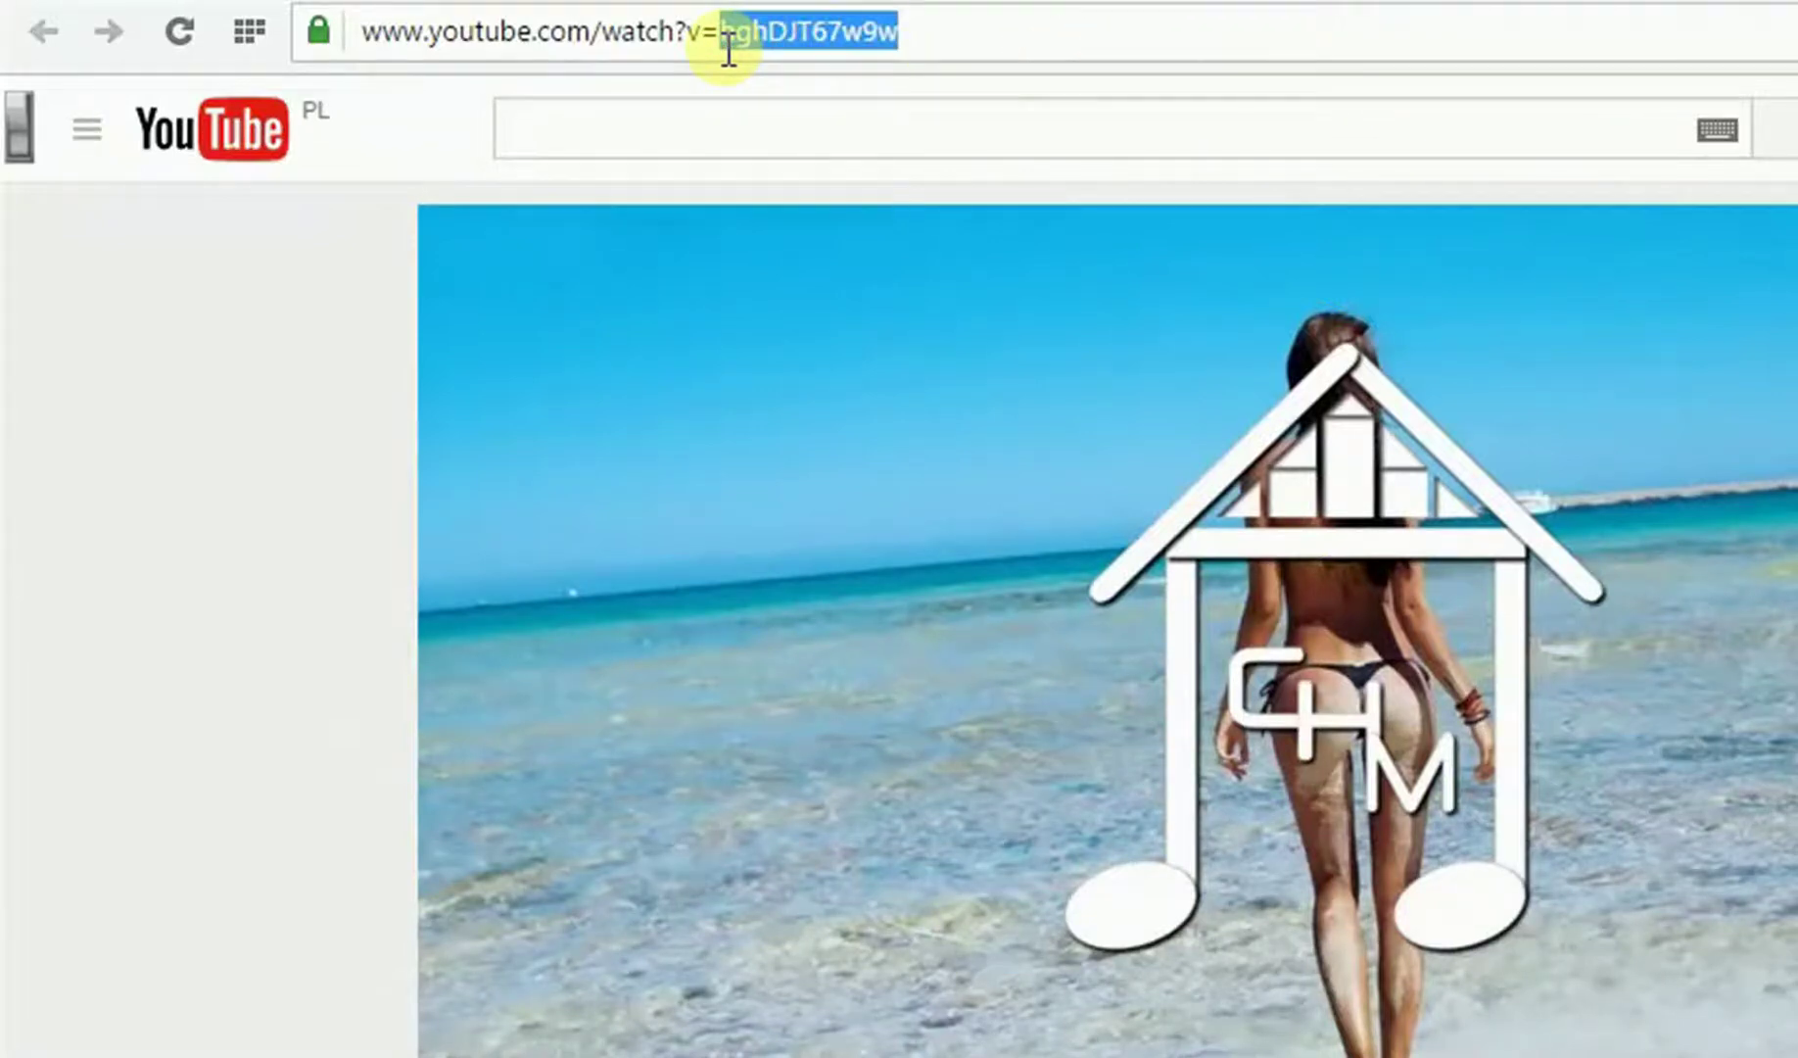
{"action": "right_click", "coordinate": [801, 33]}
{"action": "left_click", "coordinate": [870, 175]}
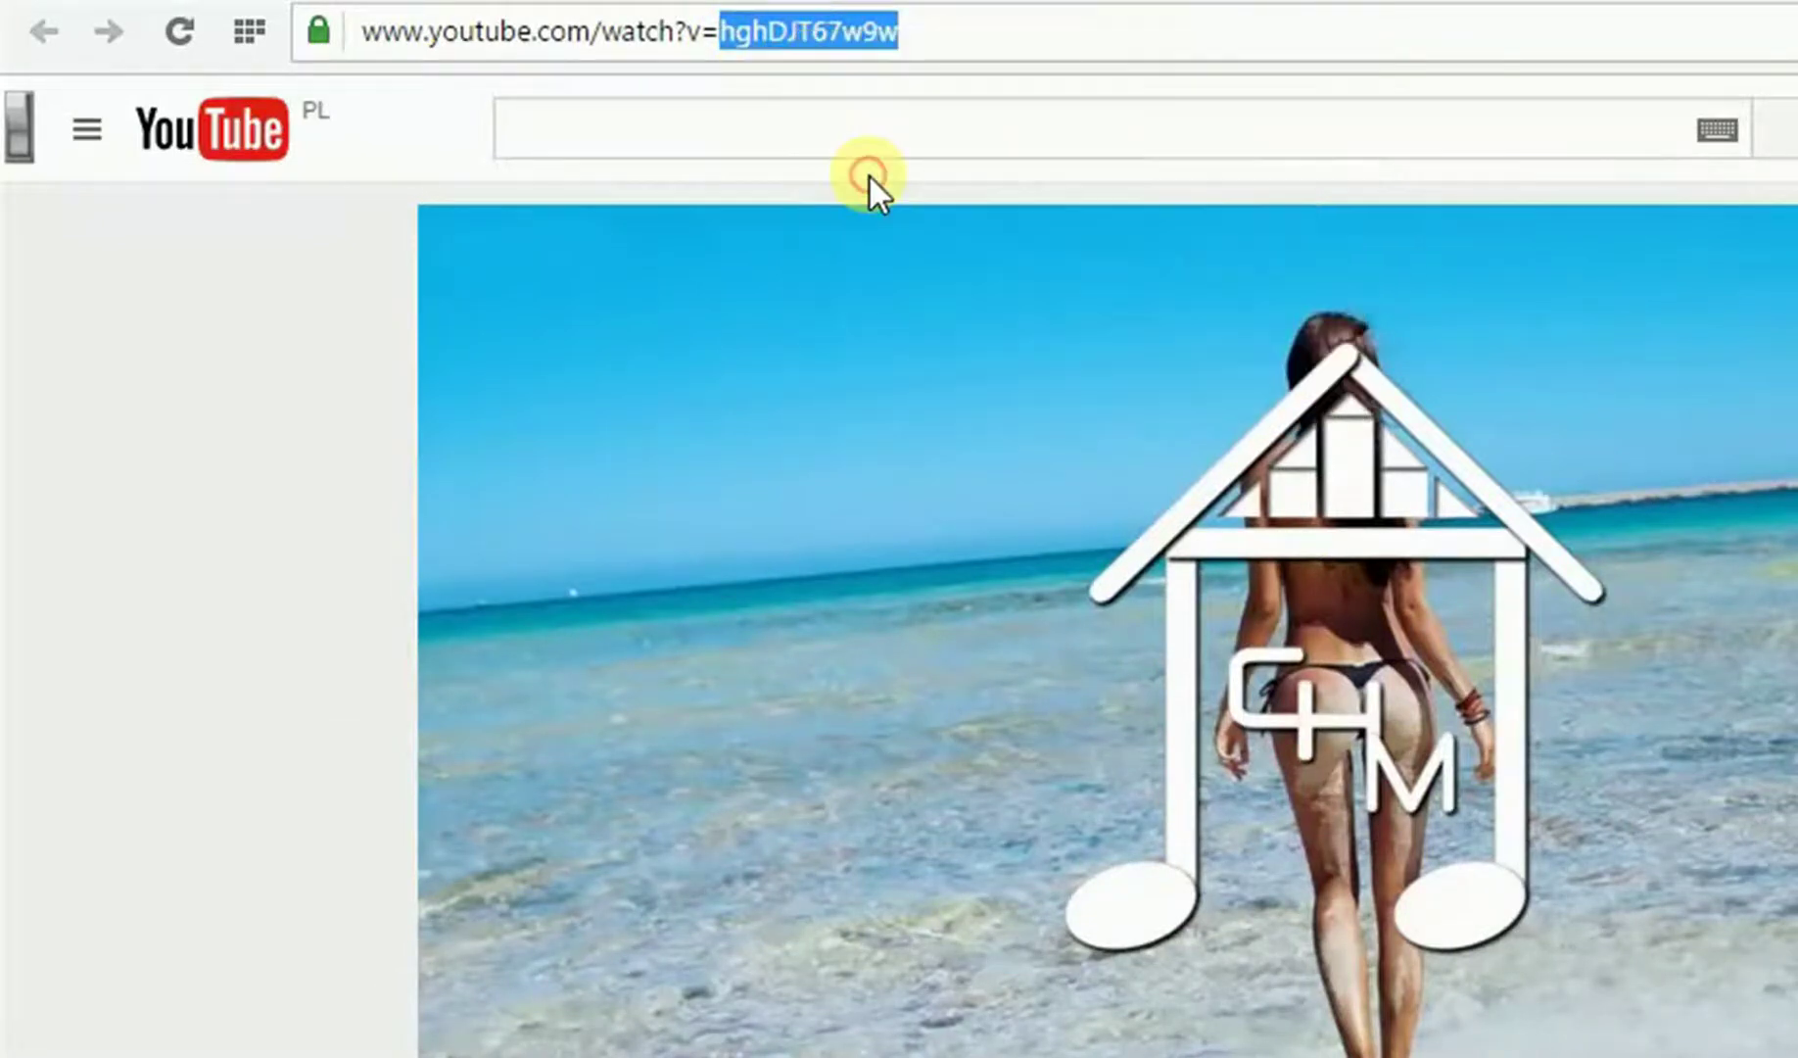
Return to the allvideos article and paste the video ID hghDJT67w9w between the empty {youtube} tags.
{"action": "key", "text": "ctrl+Tab"}
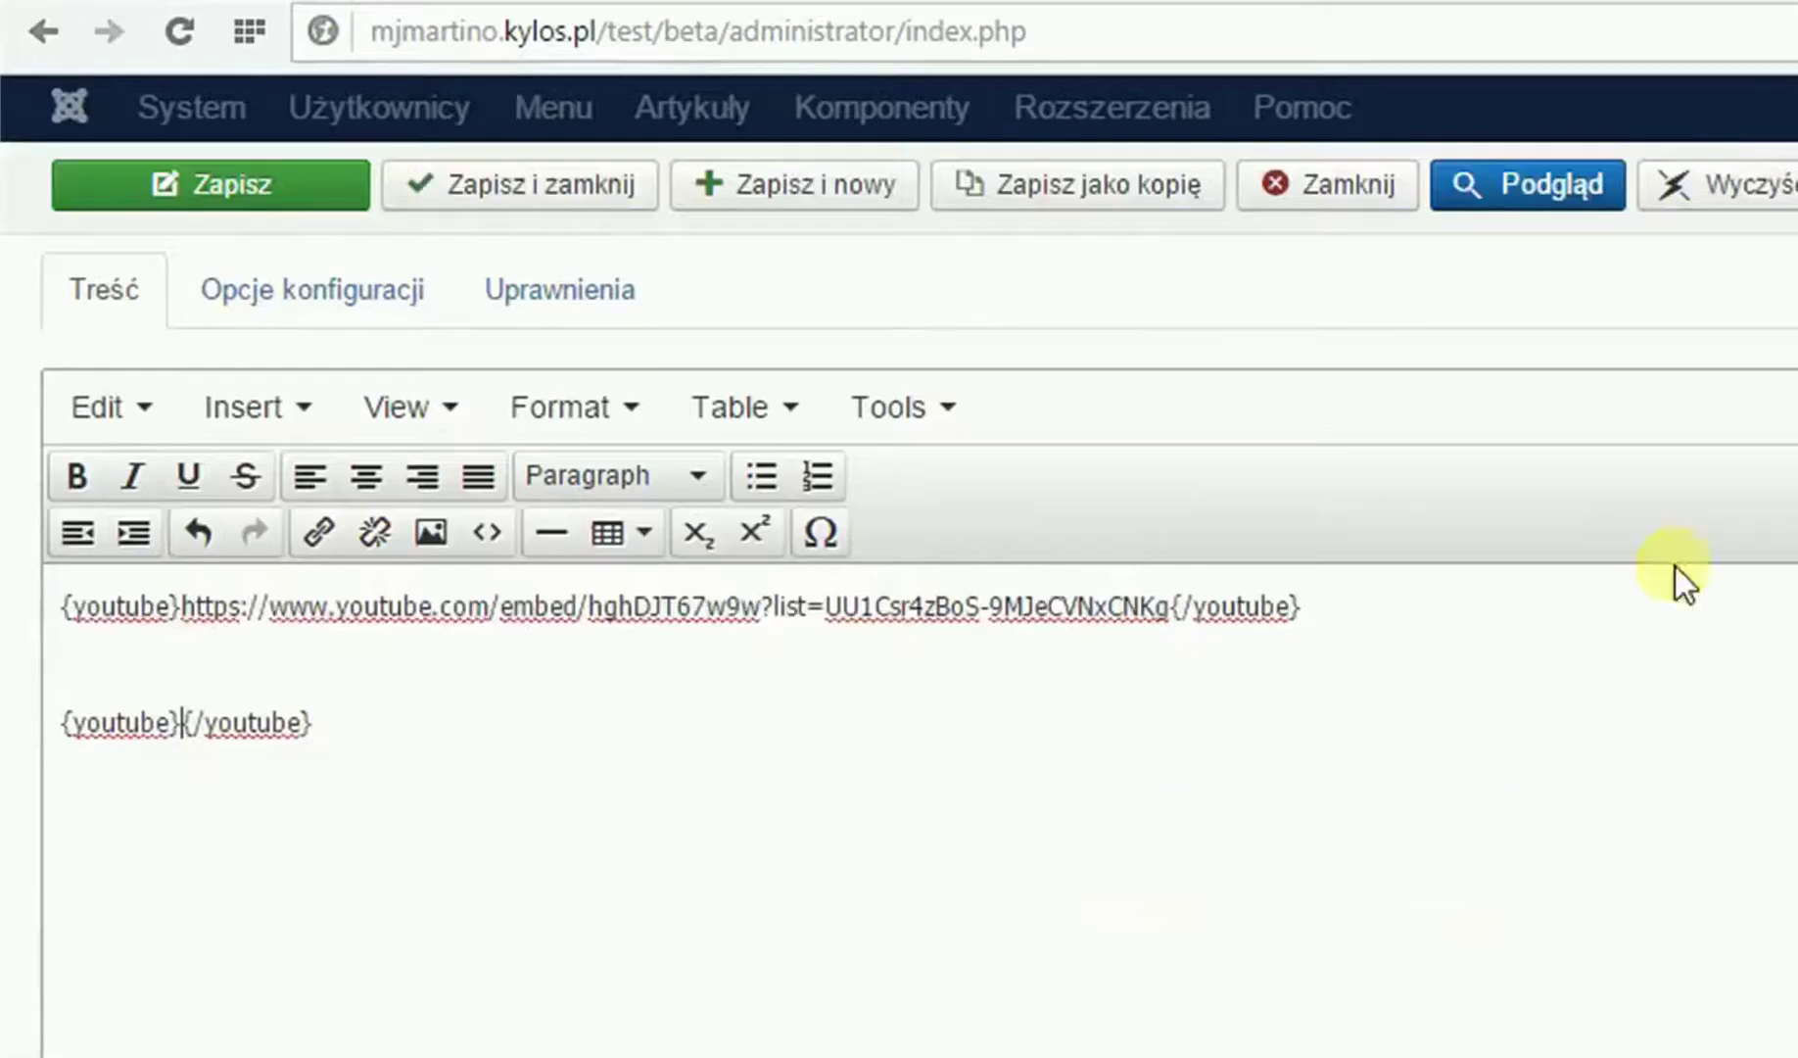
{"action": "key", "text": "ctrl+v"}
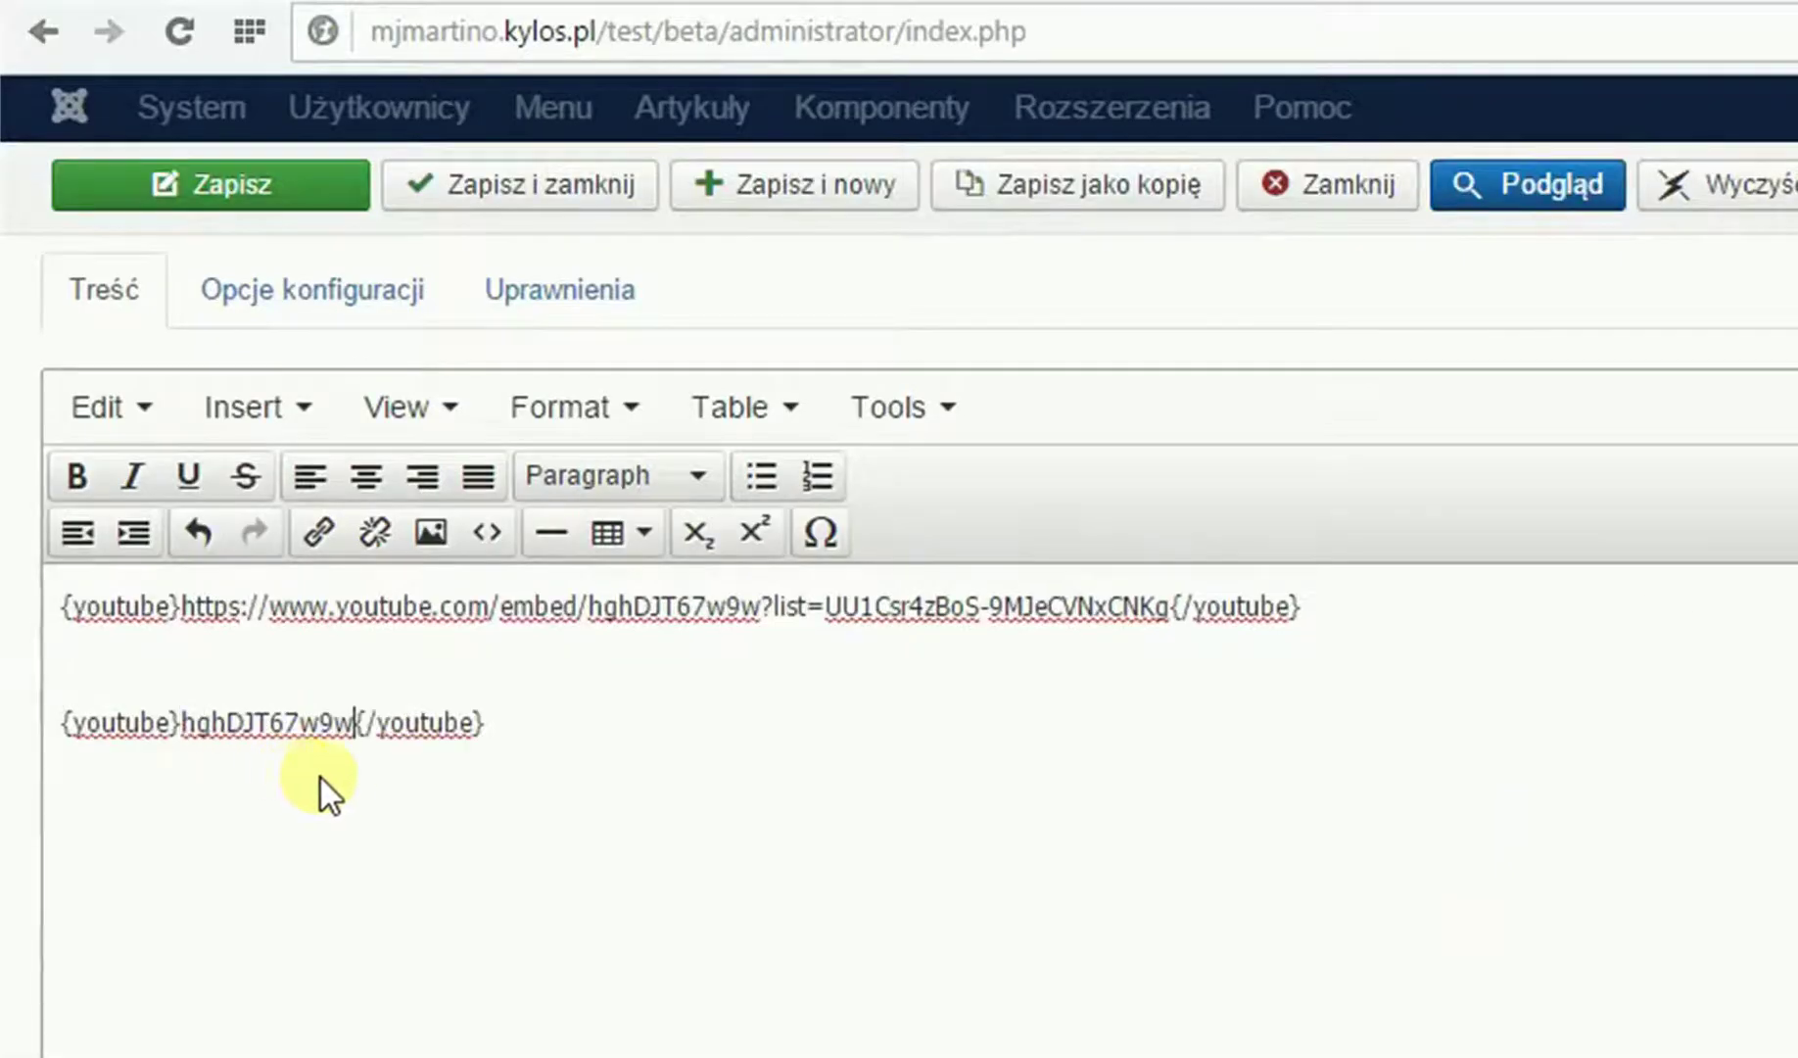
{"action": "left_click", "coordinate": [696, 761]}
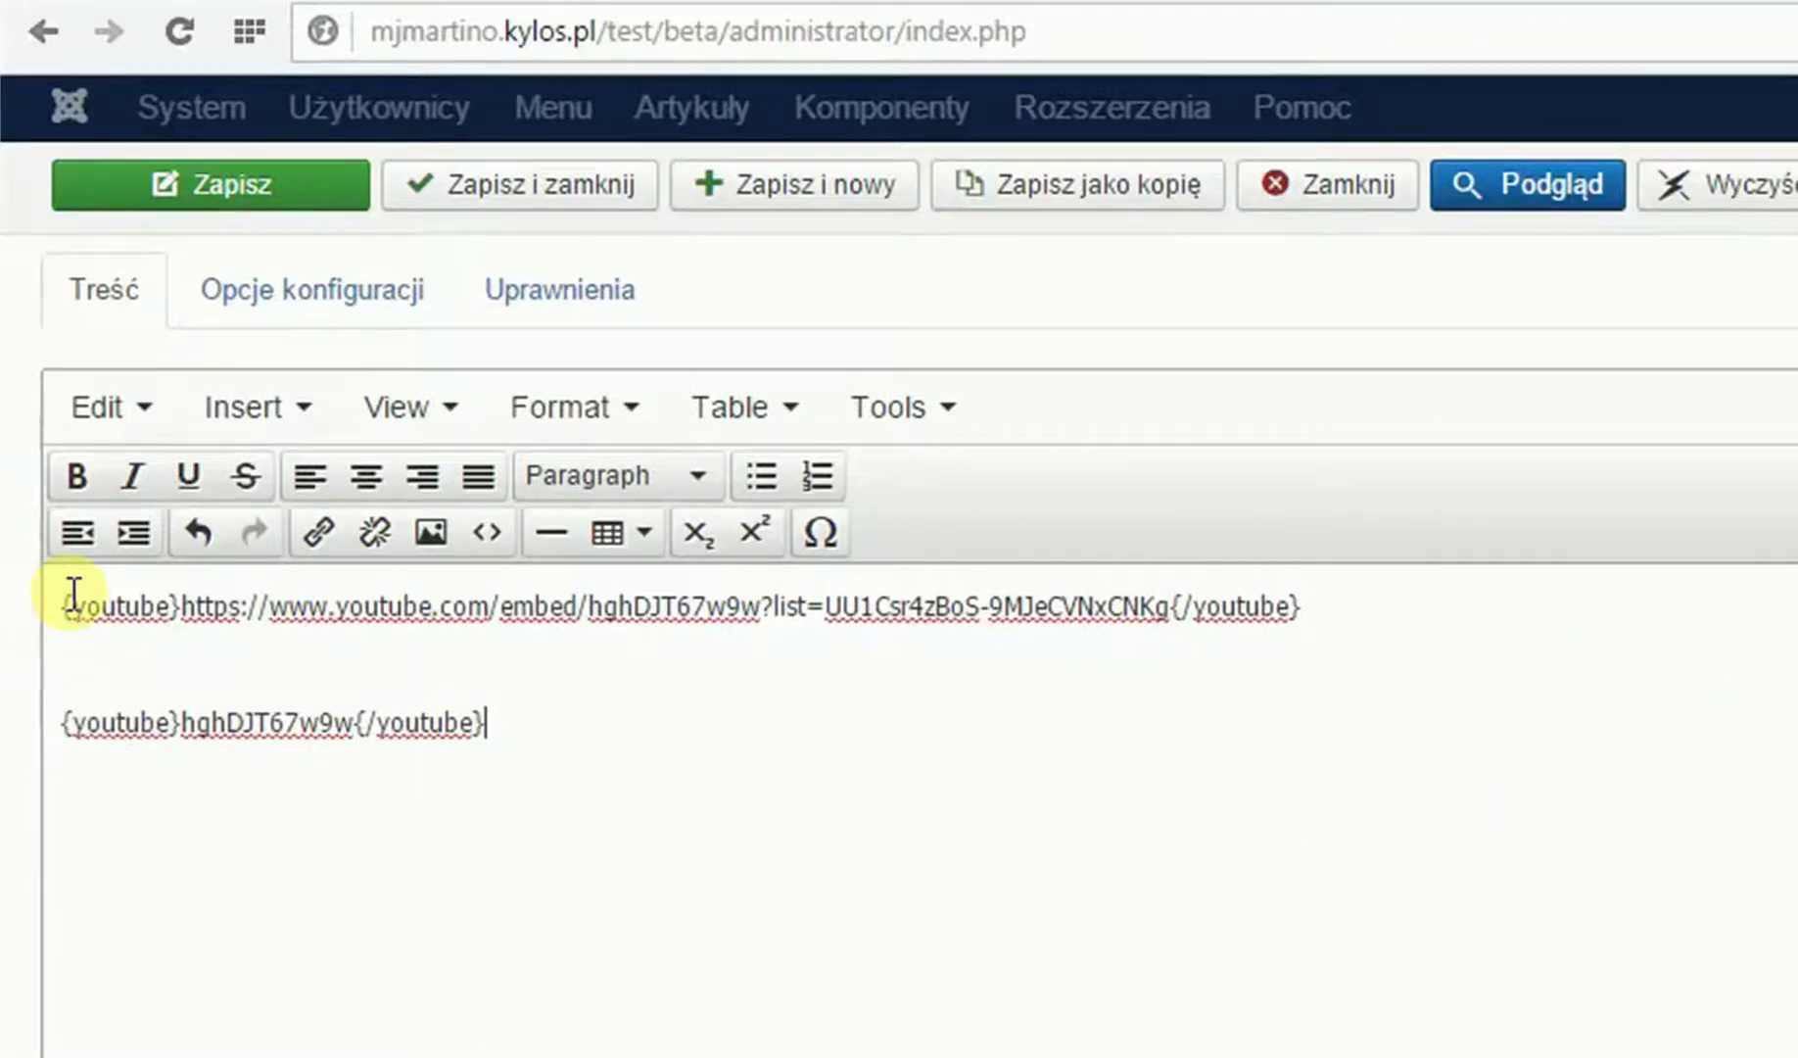
Compare the full-link and ID-only {youtube} lines, and examine the video URL inside YouTube's embed code.
{"action": "left_click_drag", "start_coordinate": [1444, 615], "coordinate": [18, 575]}
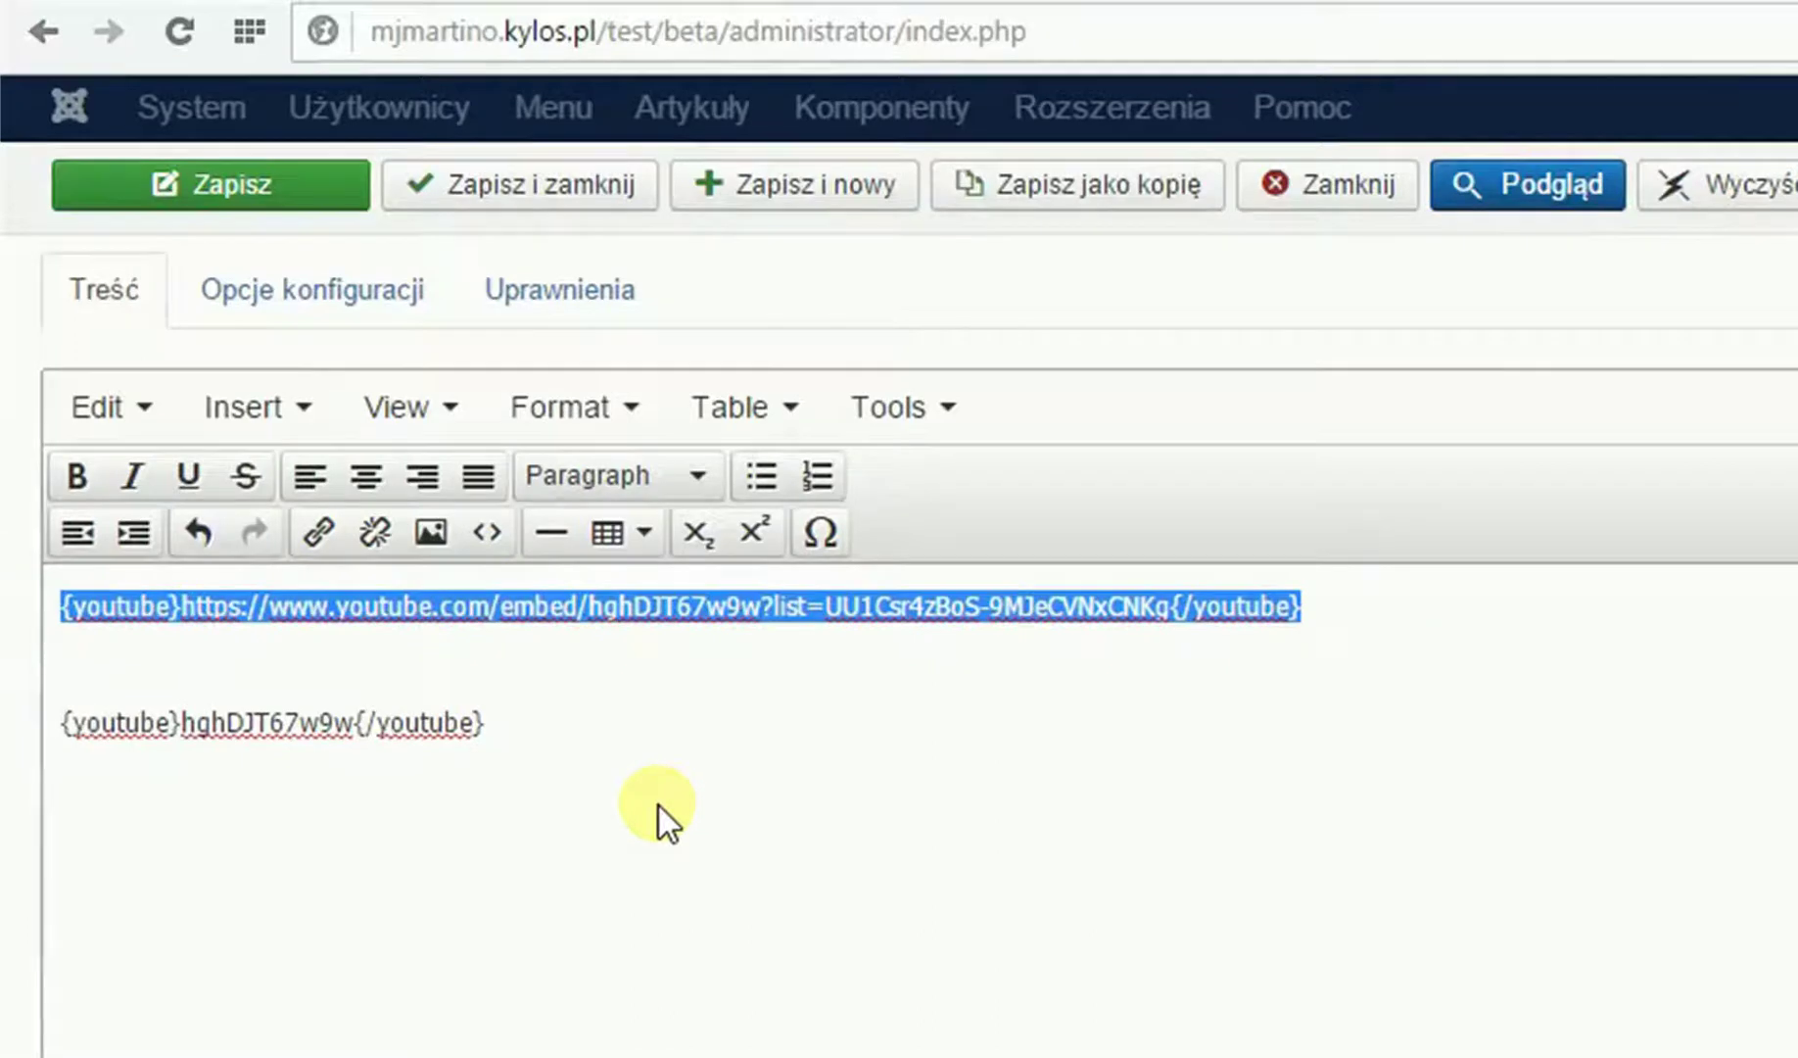
{"action": "left_click_drag", "start_coordinate": [575, 739], "coordinate": [64, 744]}
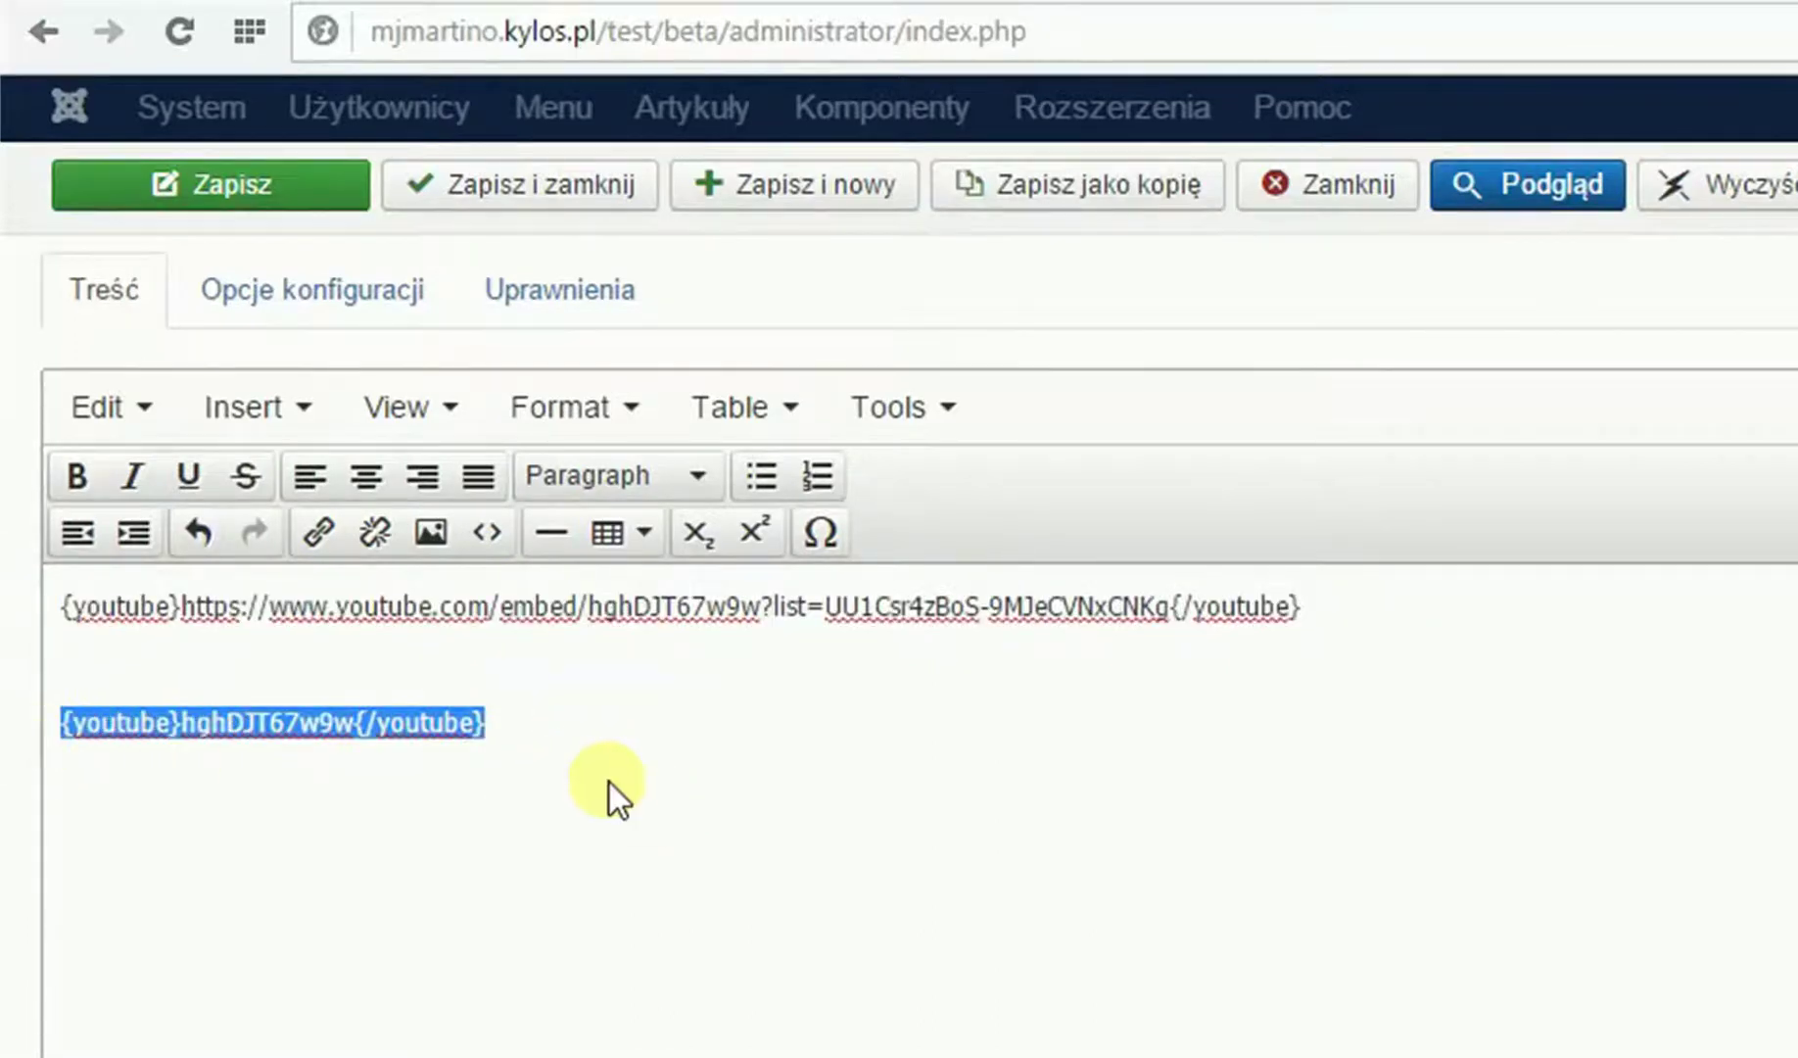
{"action": "left_click", "coordinate": [646, 779]}
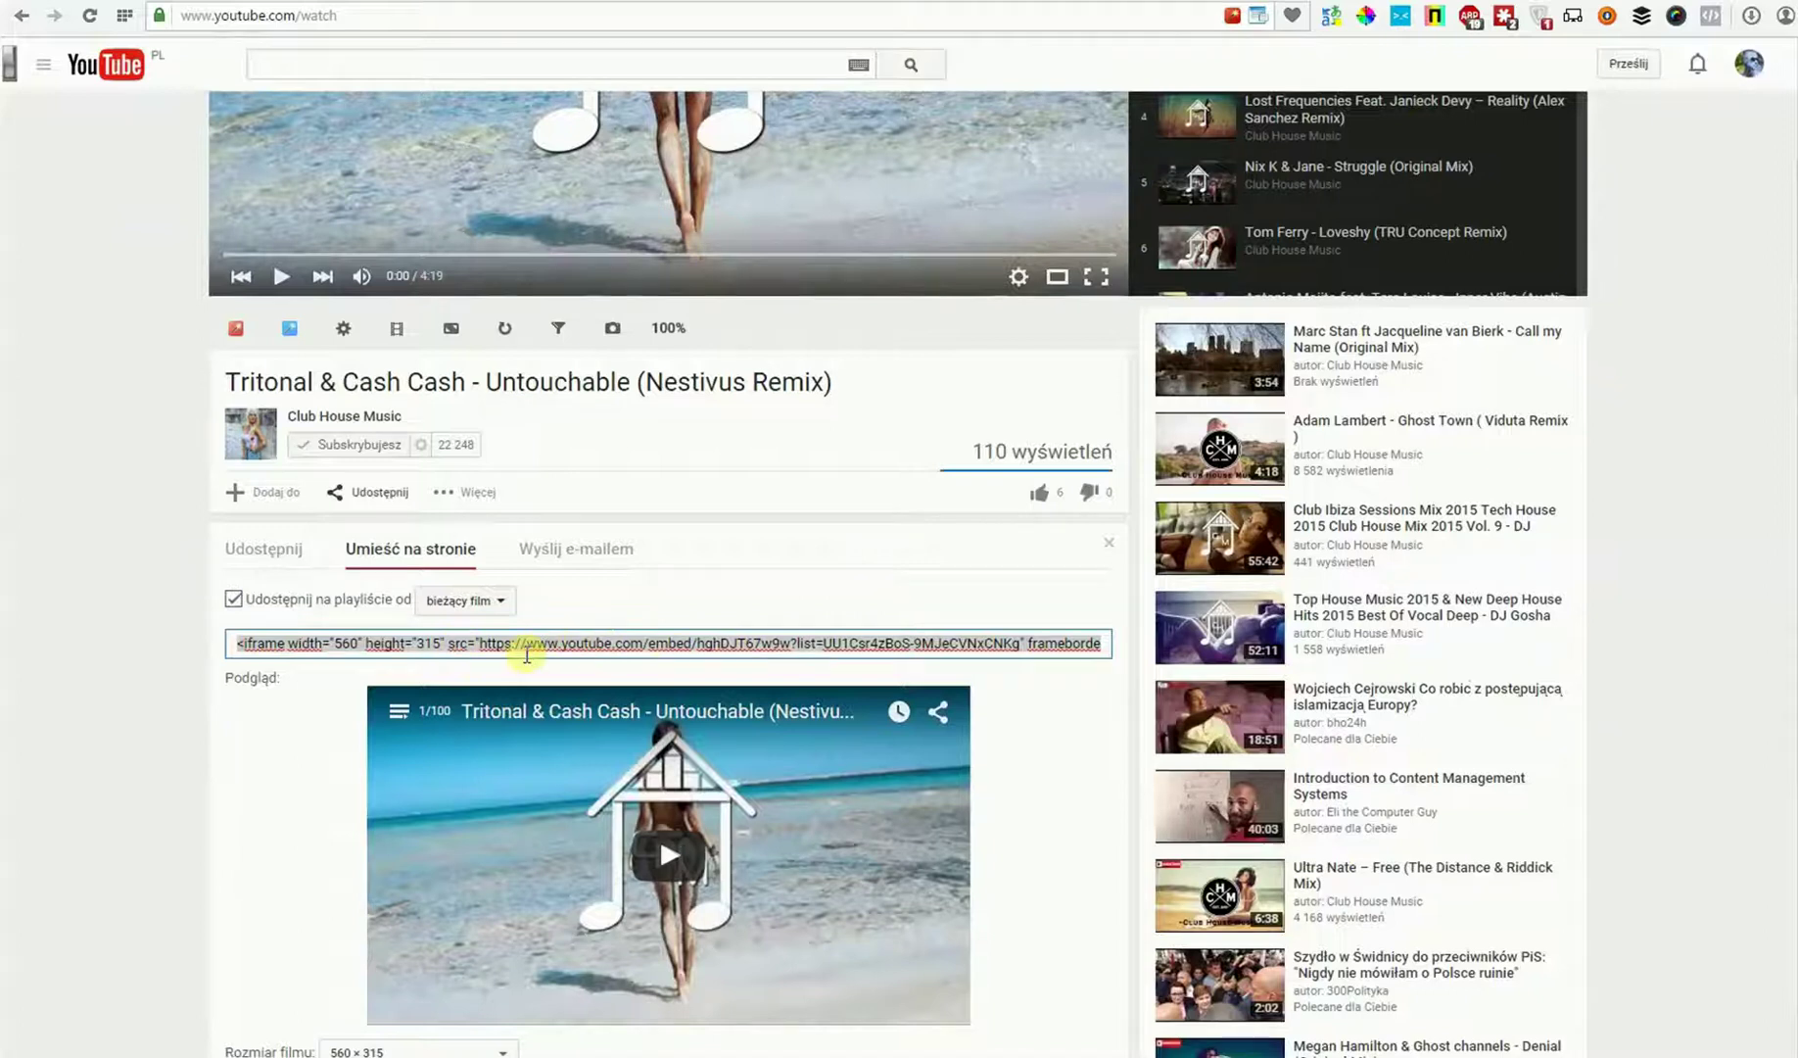
{"action": "double_click", "coordinate": [492, 643]}
{"action": "left_click_drag", "start_coordinate": [504, 639], "coordinate": [1014, 619]}
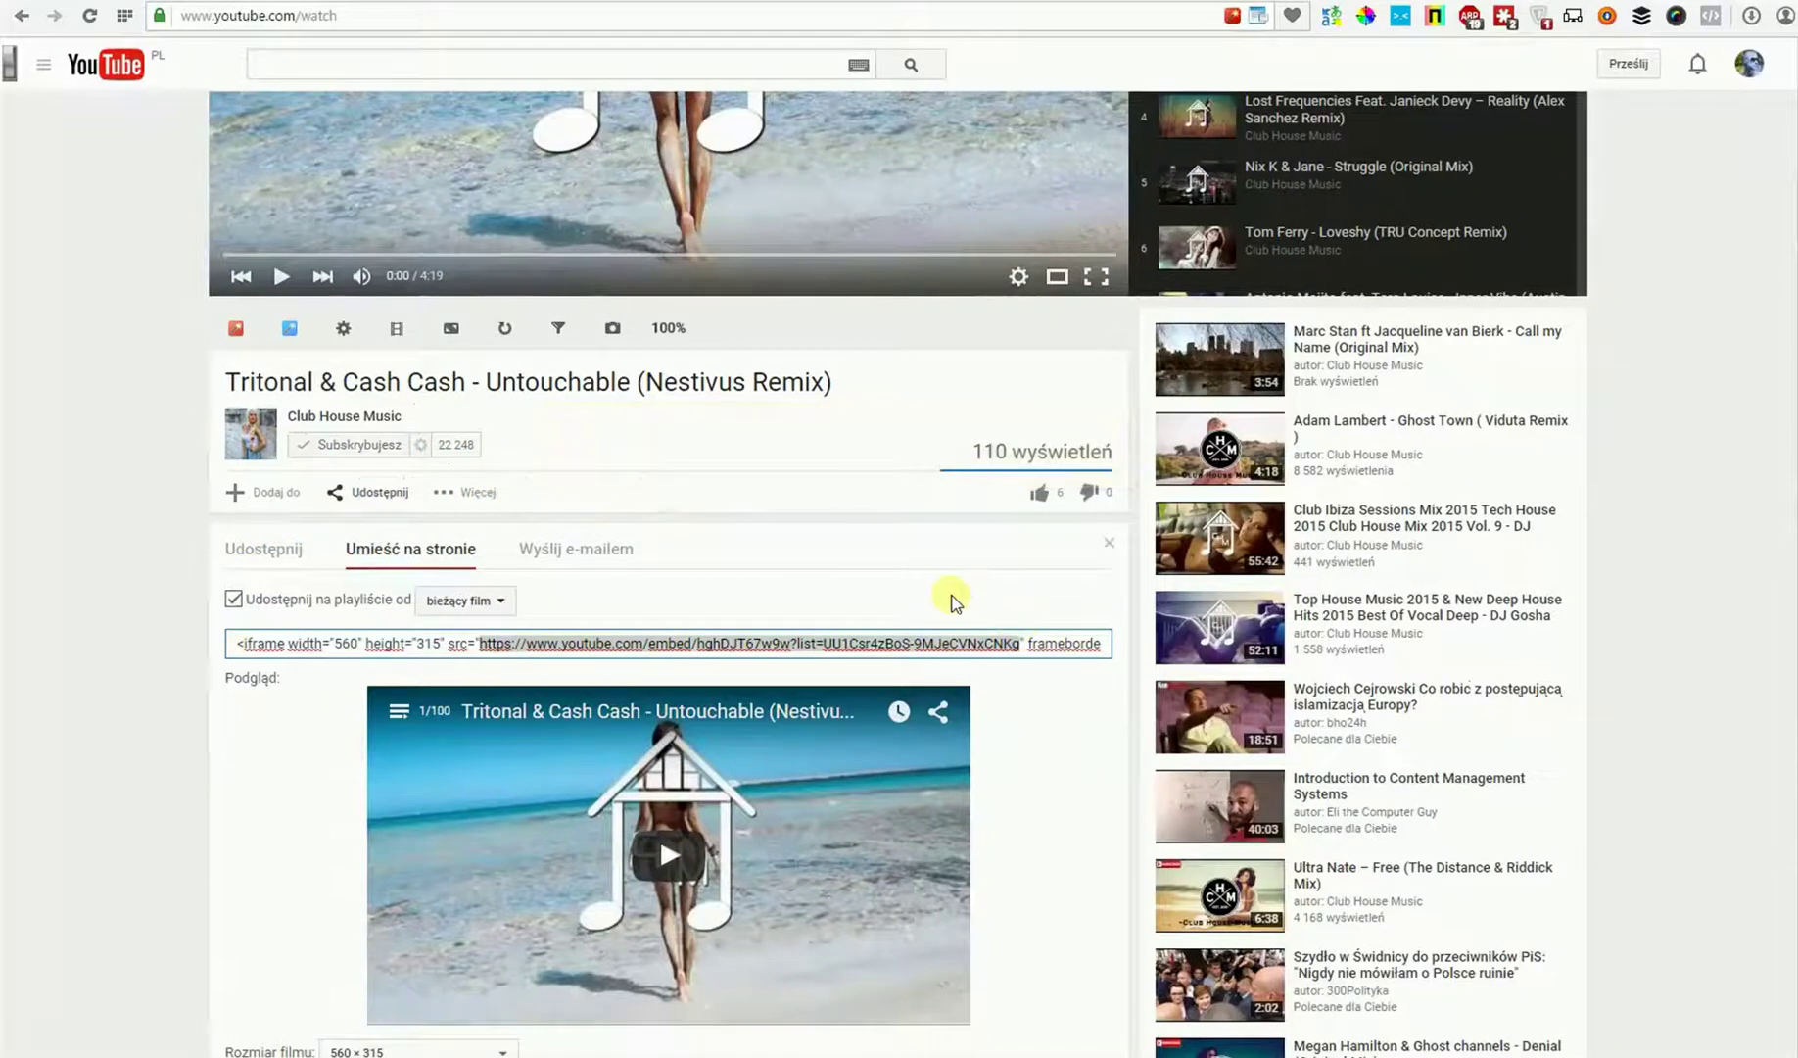
{"action": "left_click", "coordinate": [740, 647]}
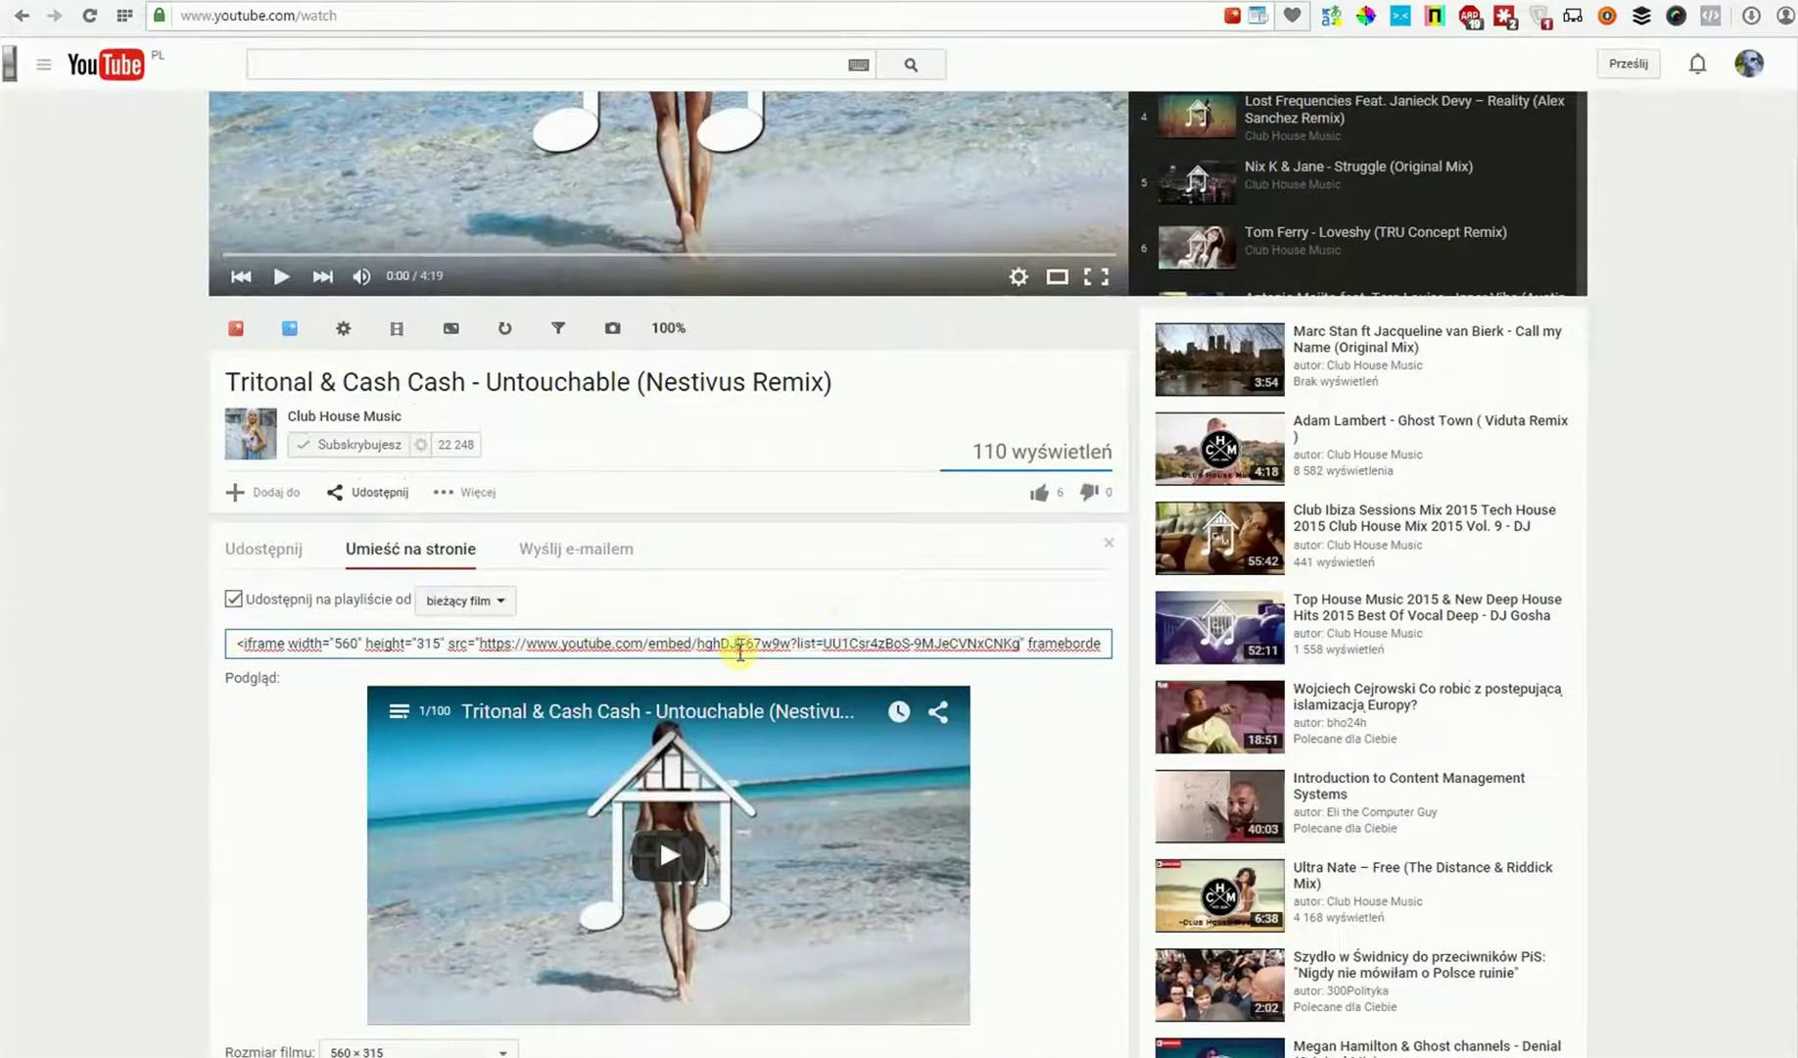
{"action": "left_click_drag", "start_coordinate": [698, 646], "coordinate": [1019, 657]}
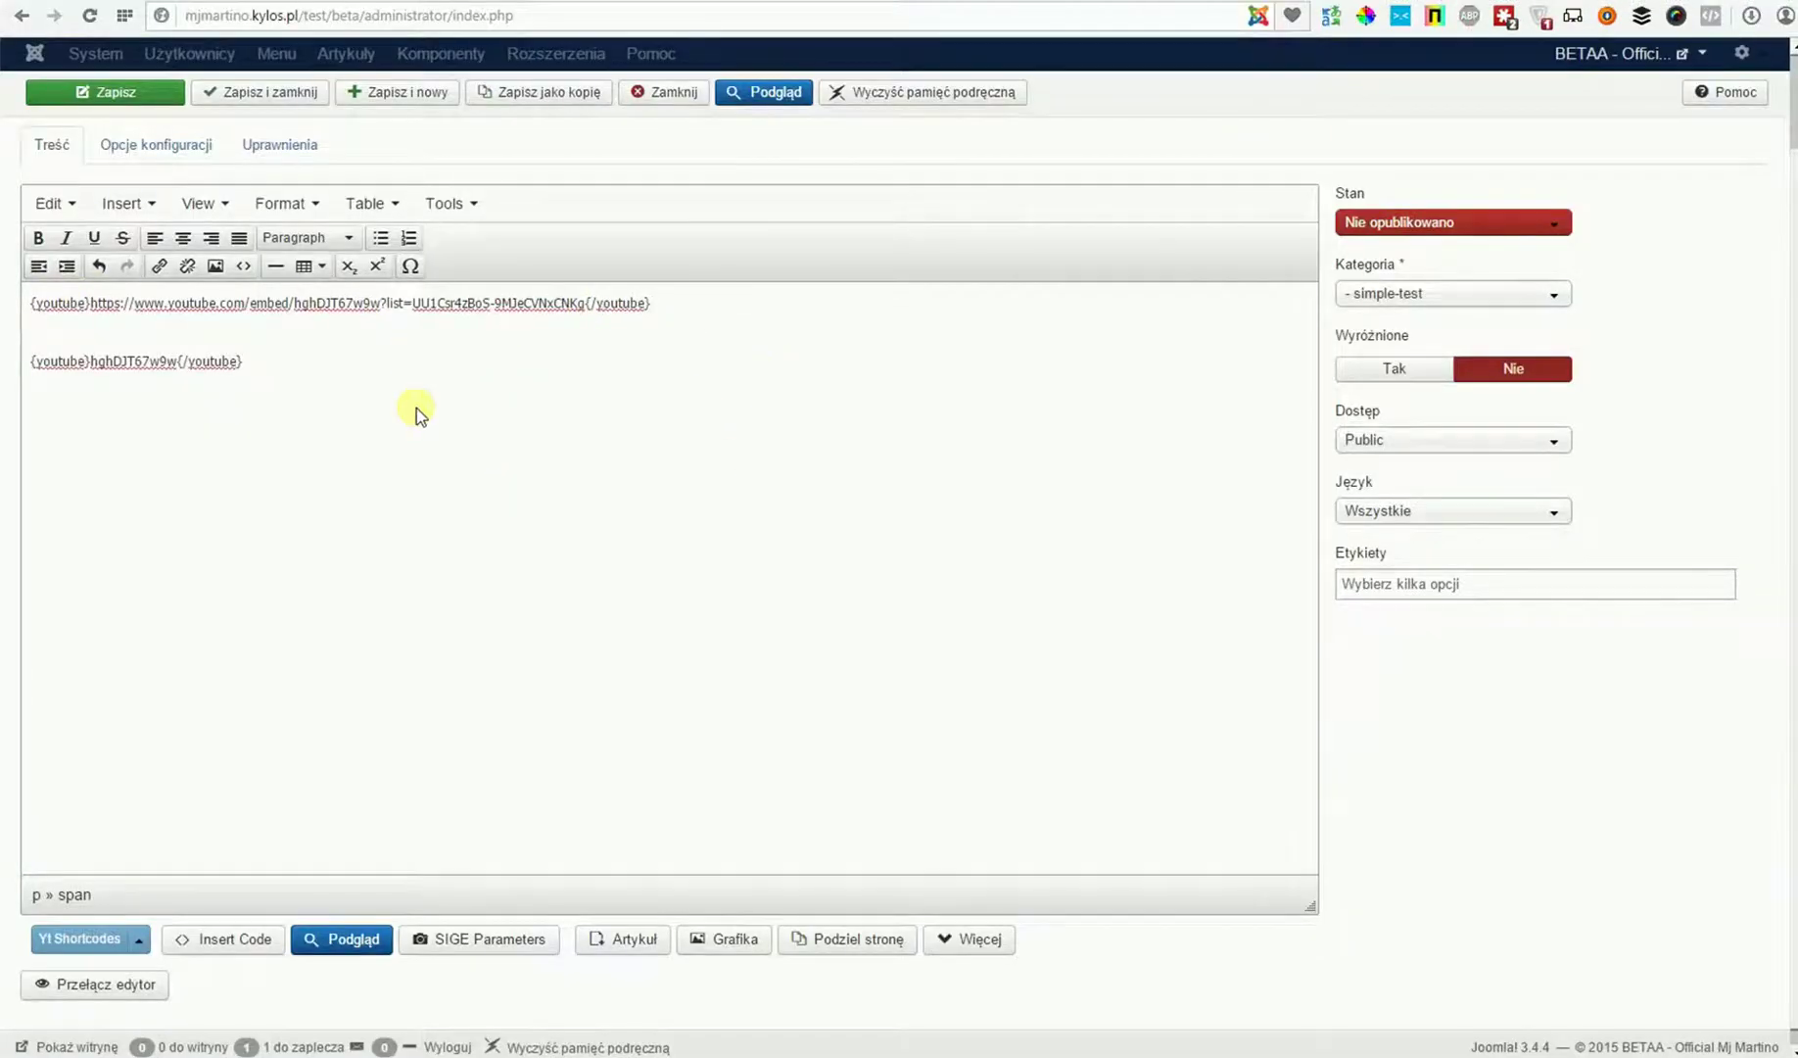
Save the allvideos article, set its state to Opublikowano and save it again.
{"action": "left_click", "coordinate": [123, 93]}
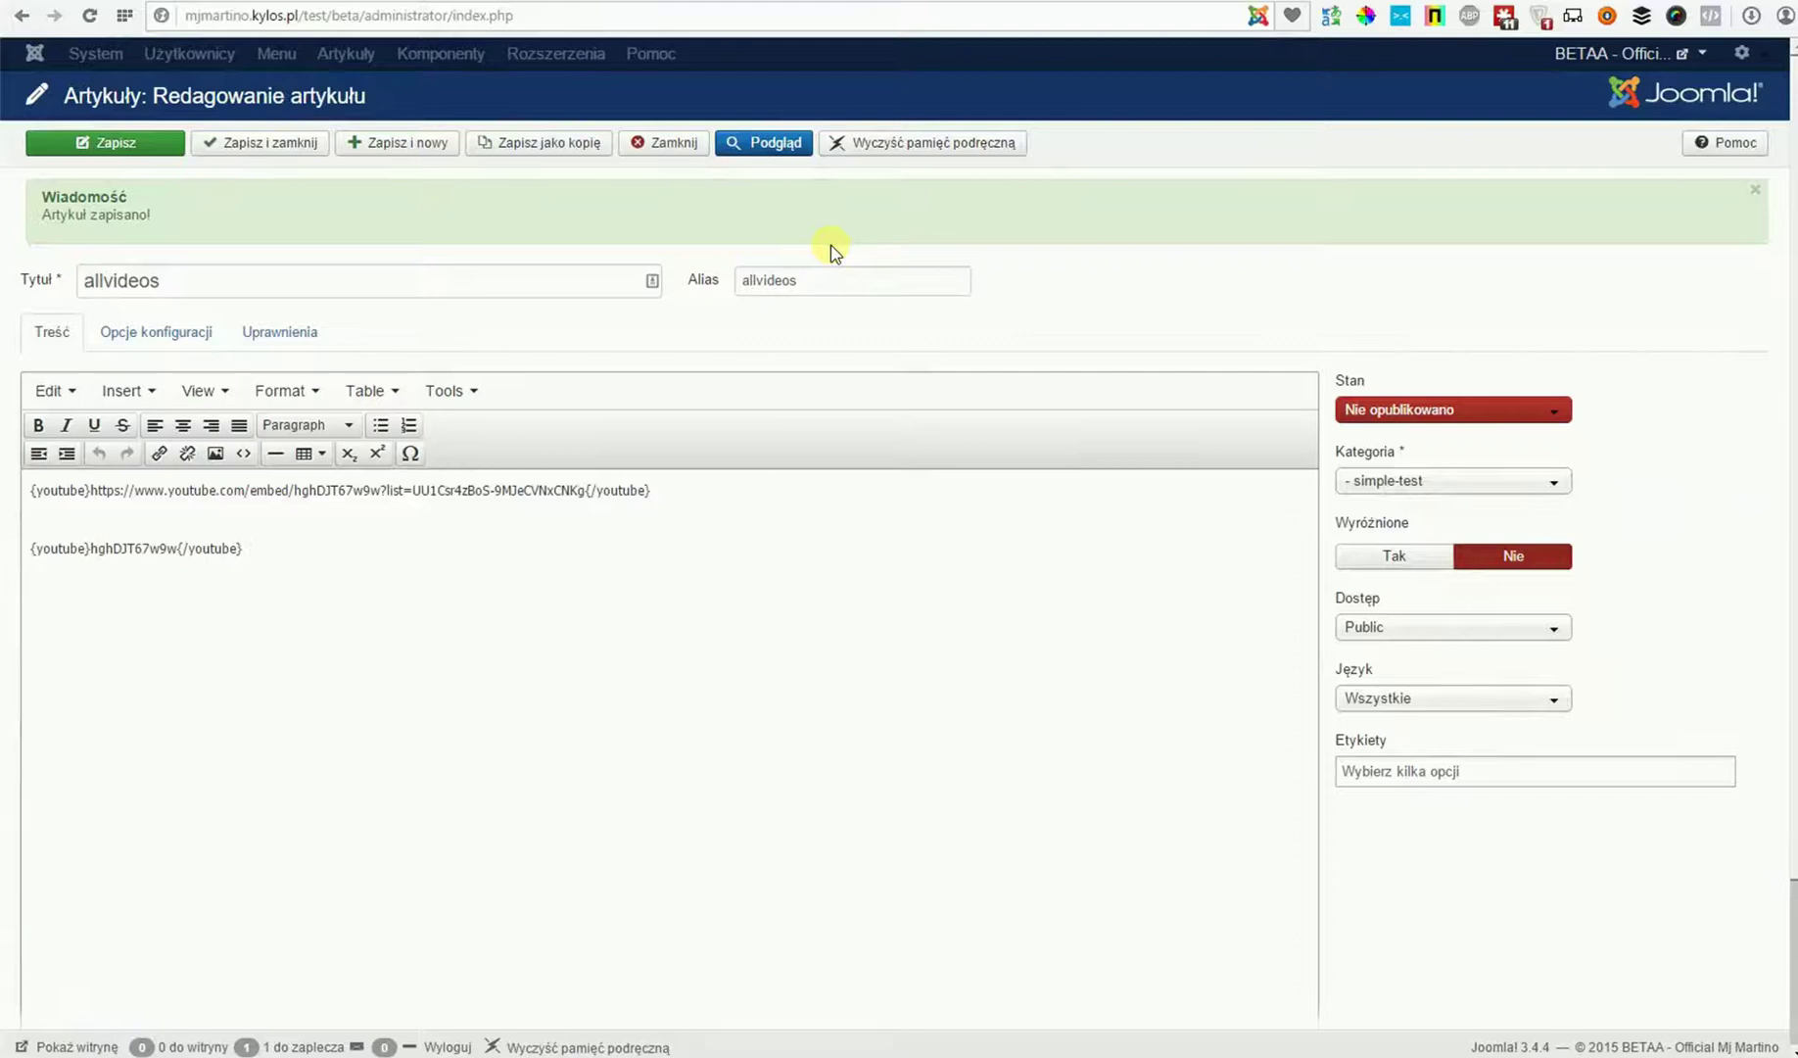
{"action": "left_click", "coordinate": [1469, 409]}
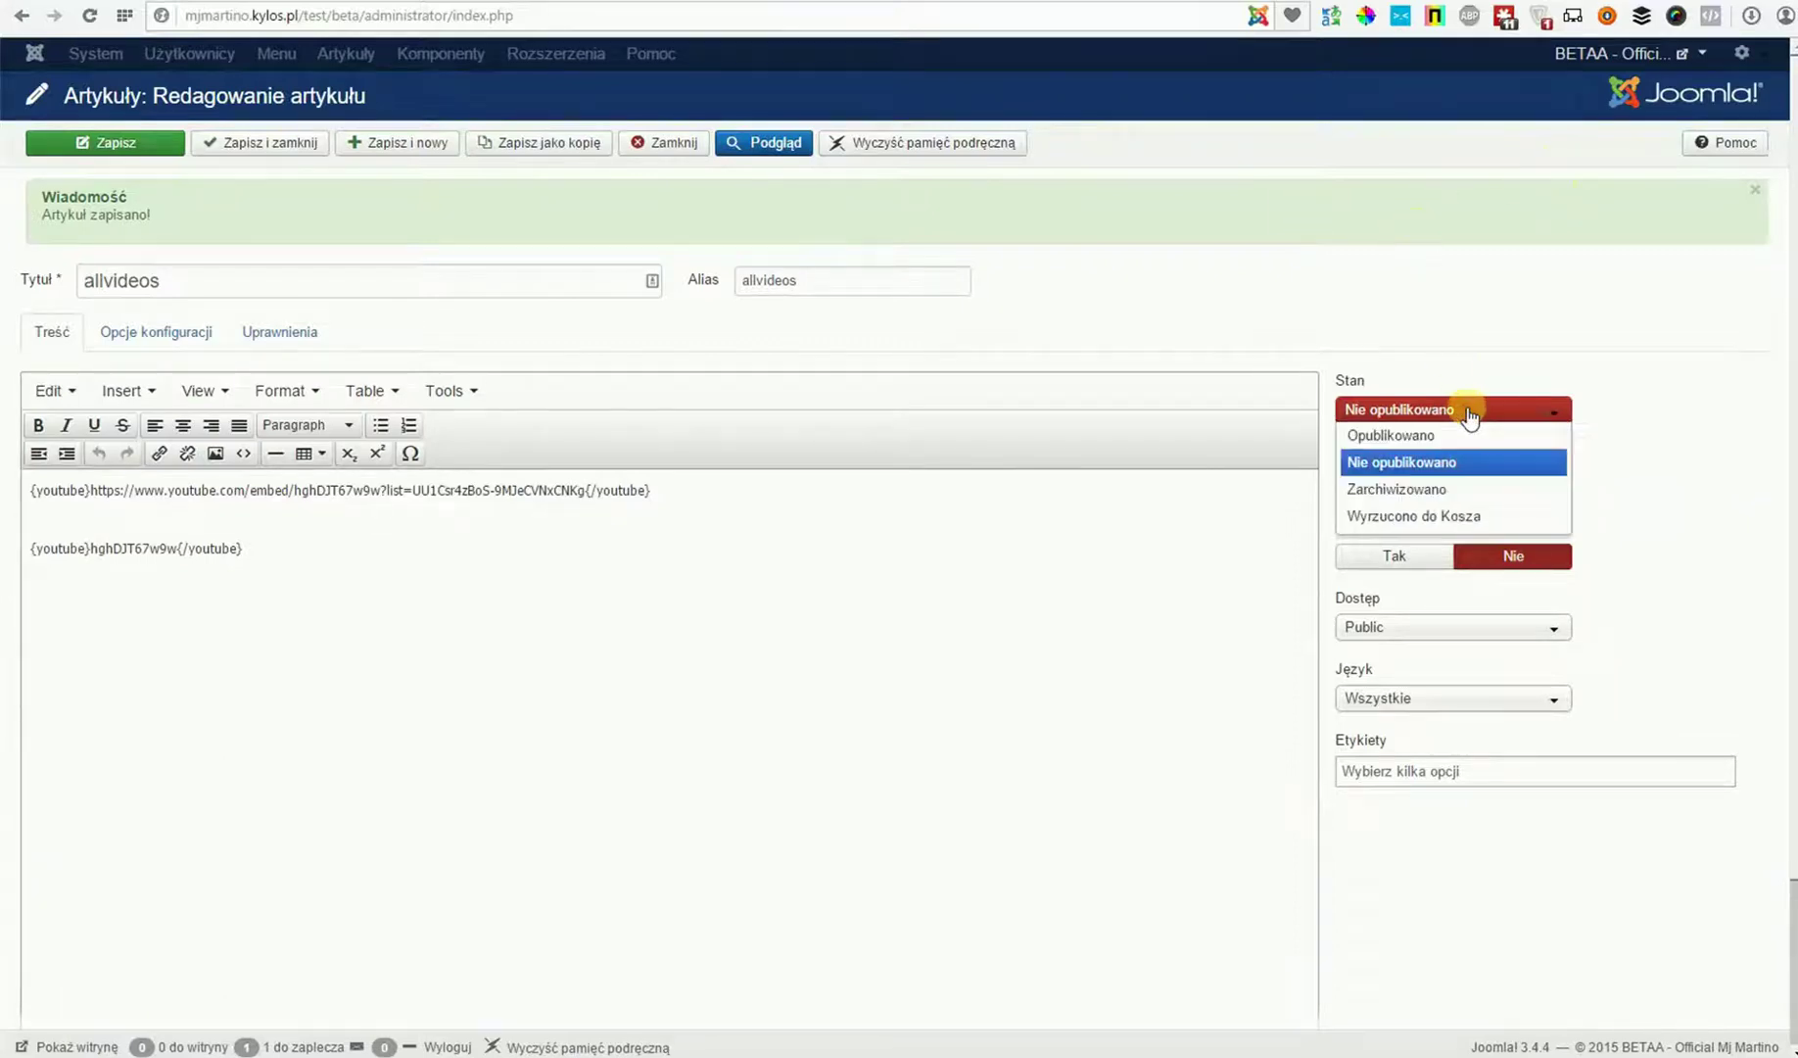
{"action": "left_click", "coordinate": [1466, 431]}
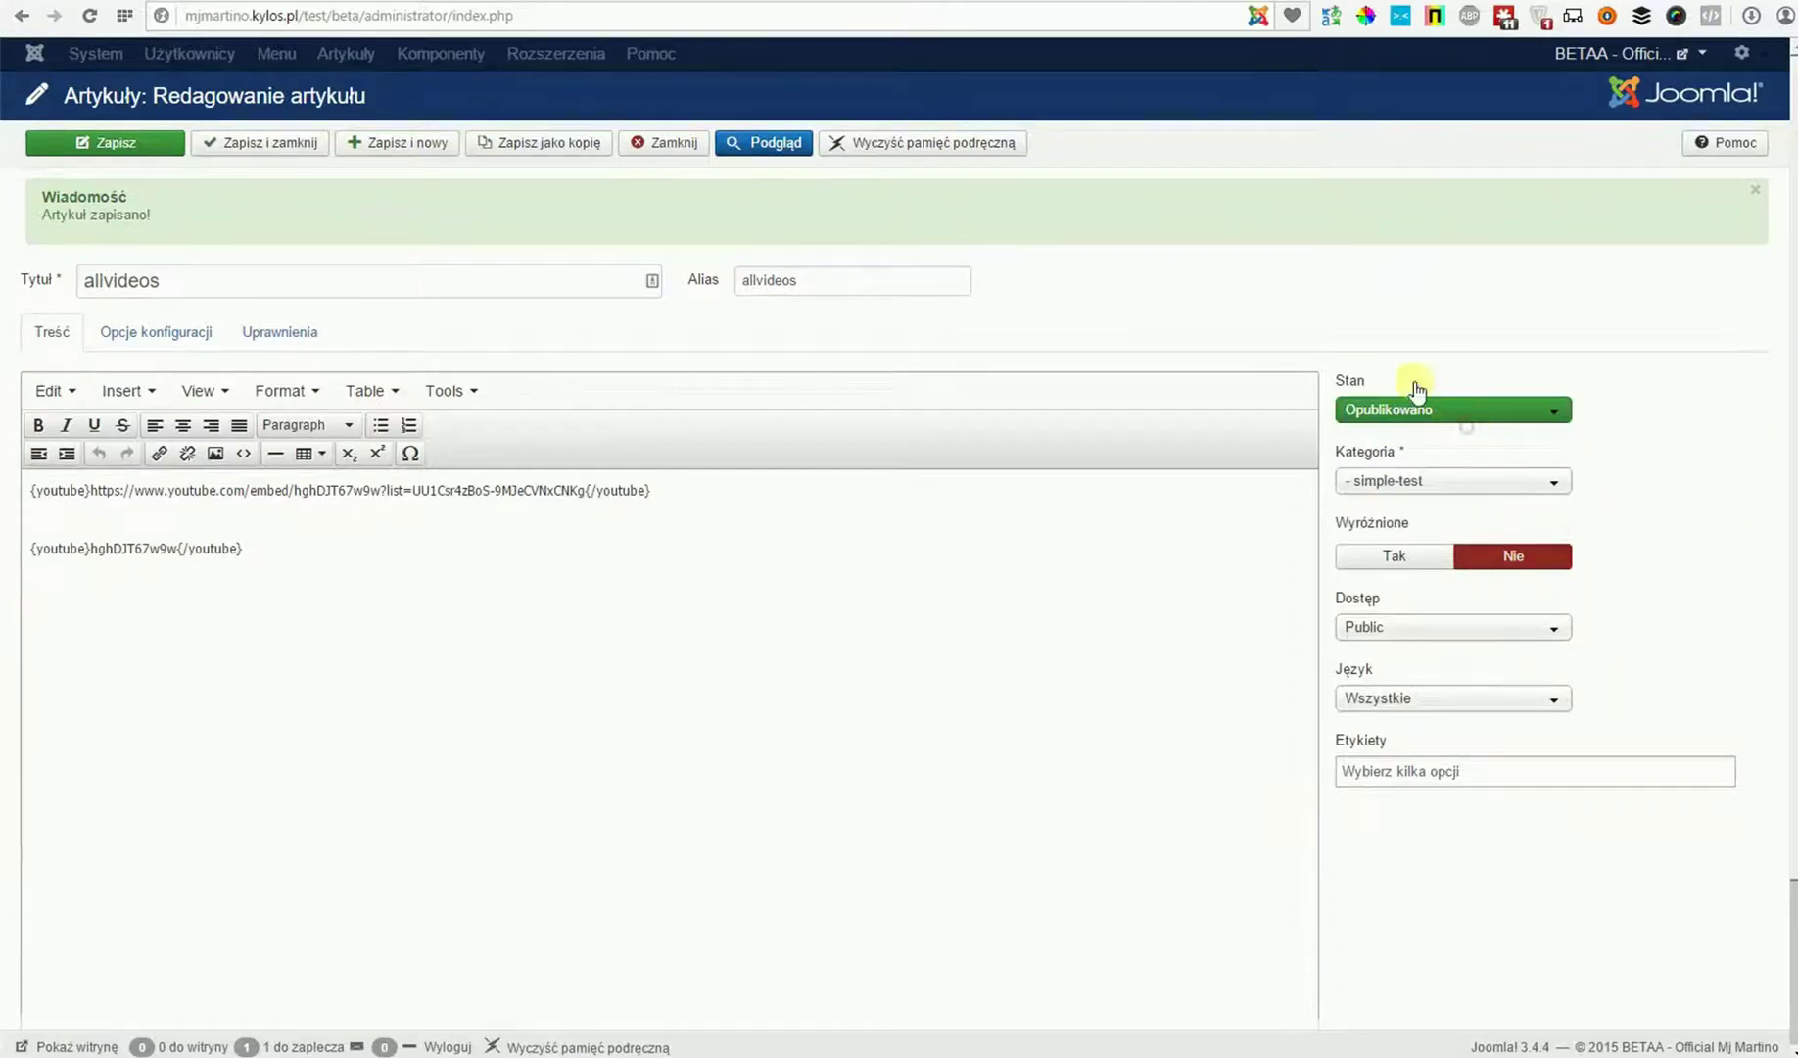
{"action": "left_click", "coordinate": [120, 143]}
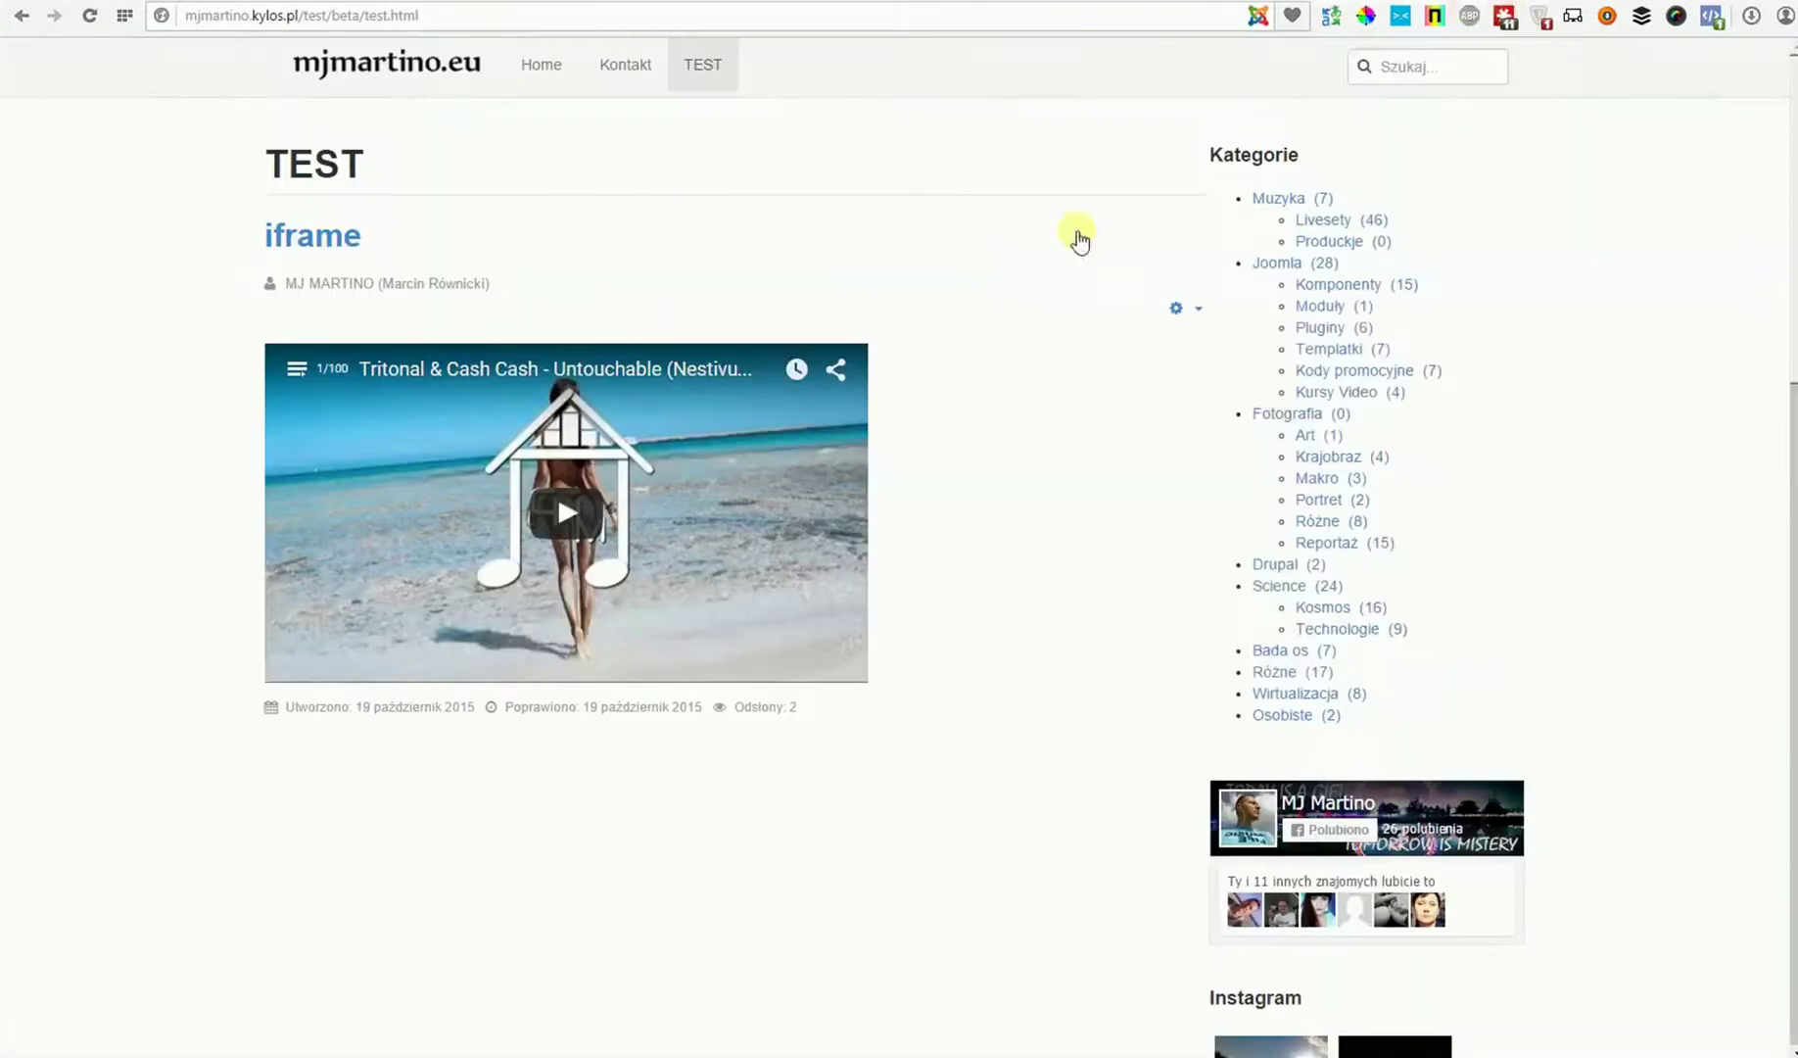
Reload the site's TEST page and check the first video embedded in the allvideos article, including its playlist control.
{"action": "left_click", "coordinate": [702, 65]}
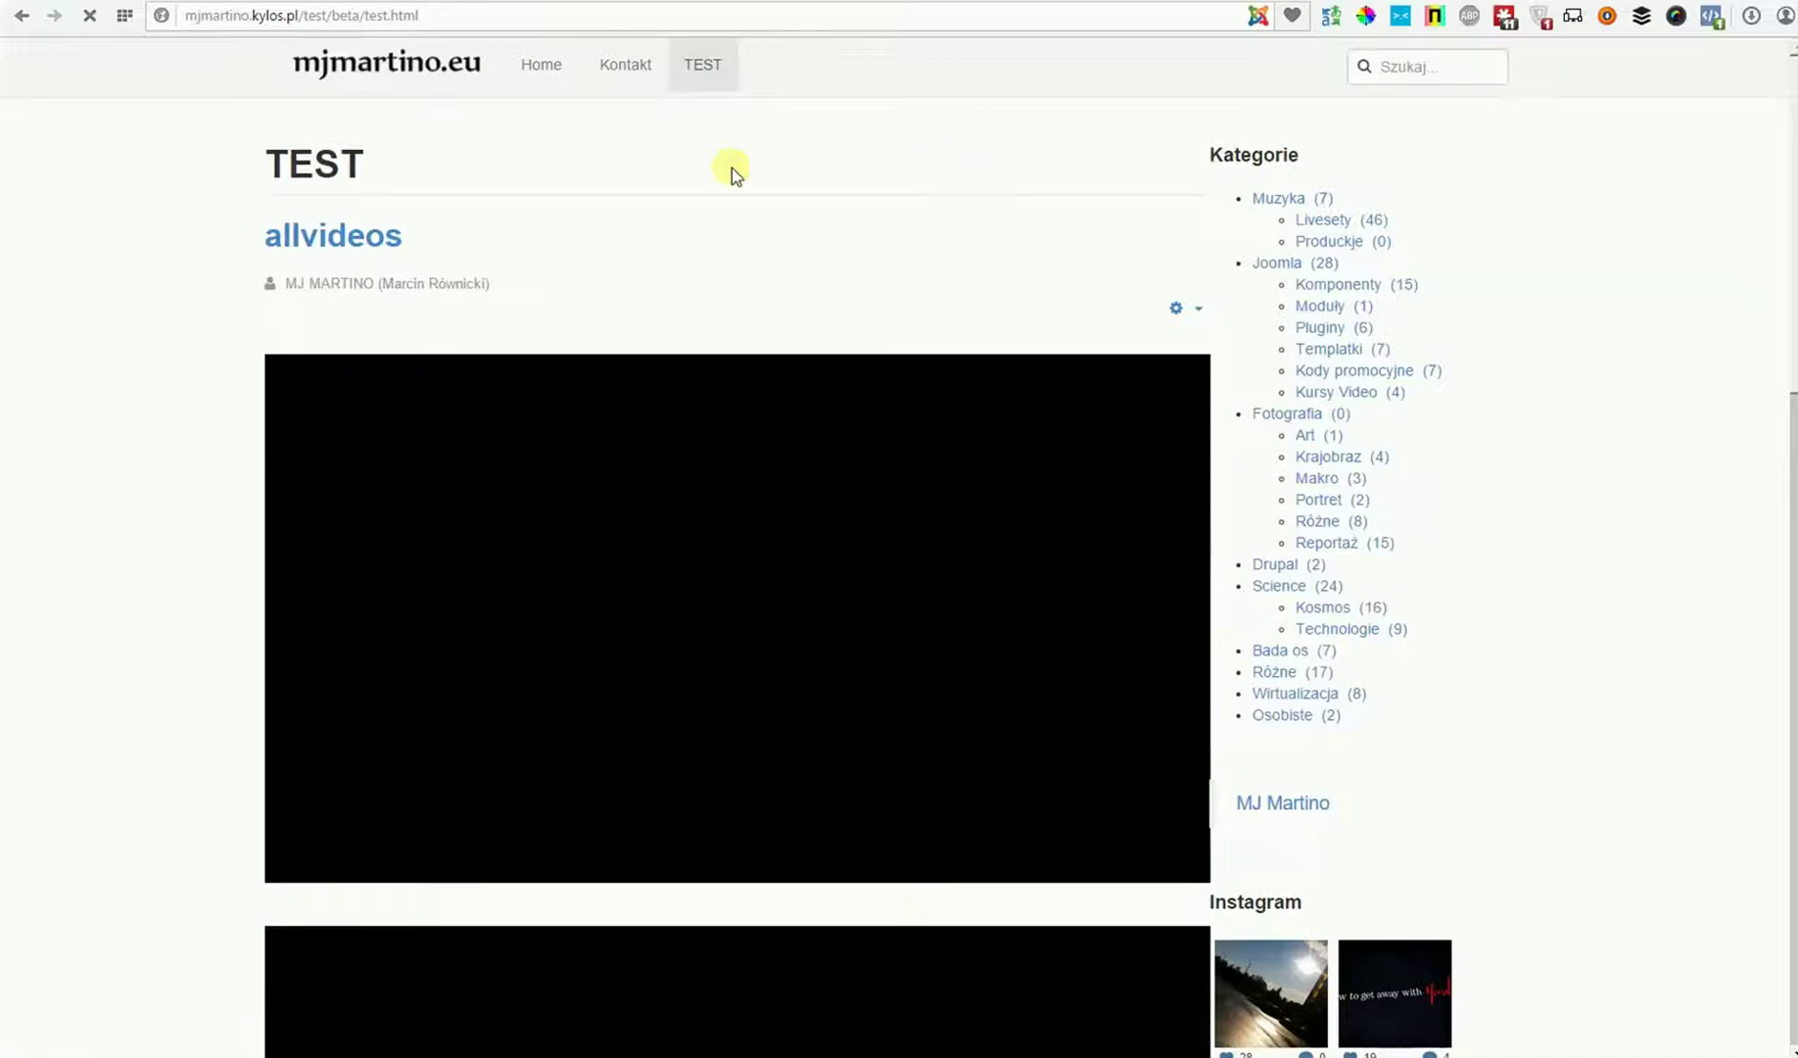
{"action": "scroll", "coordinate": [179, 289], "scroll_direction": "down", "scroll_amount": 2}
{"action": "scroll", "coordinate": [166, 294], "scroll_direction": "down", "scroll_amount": 1}
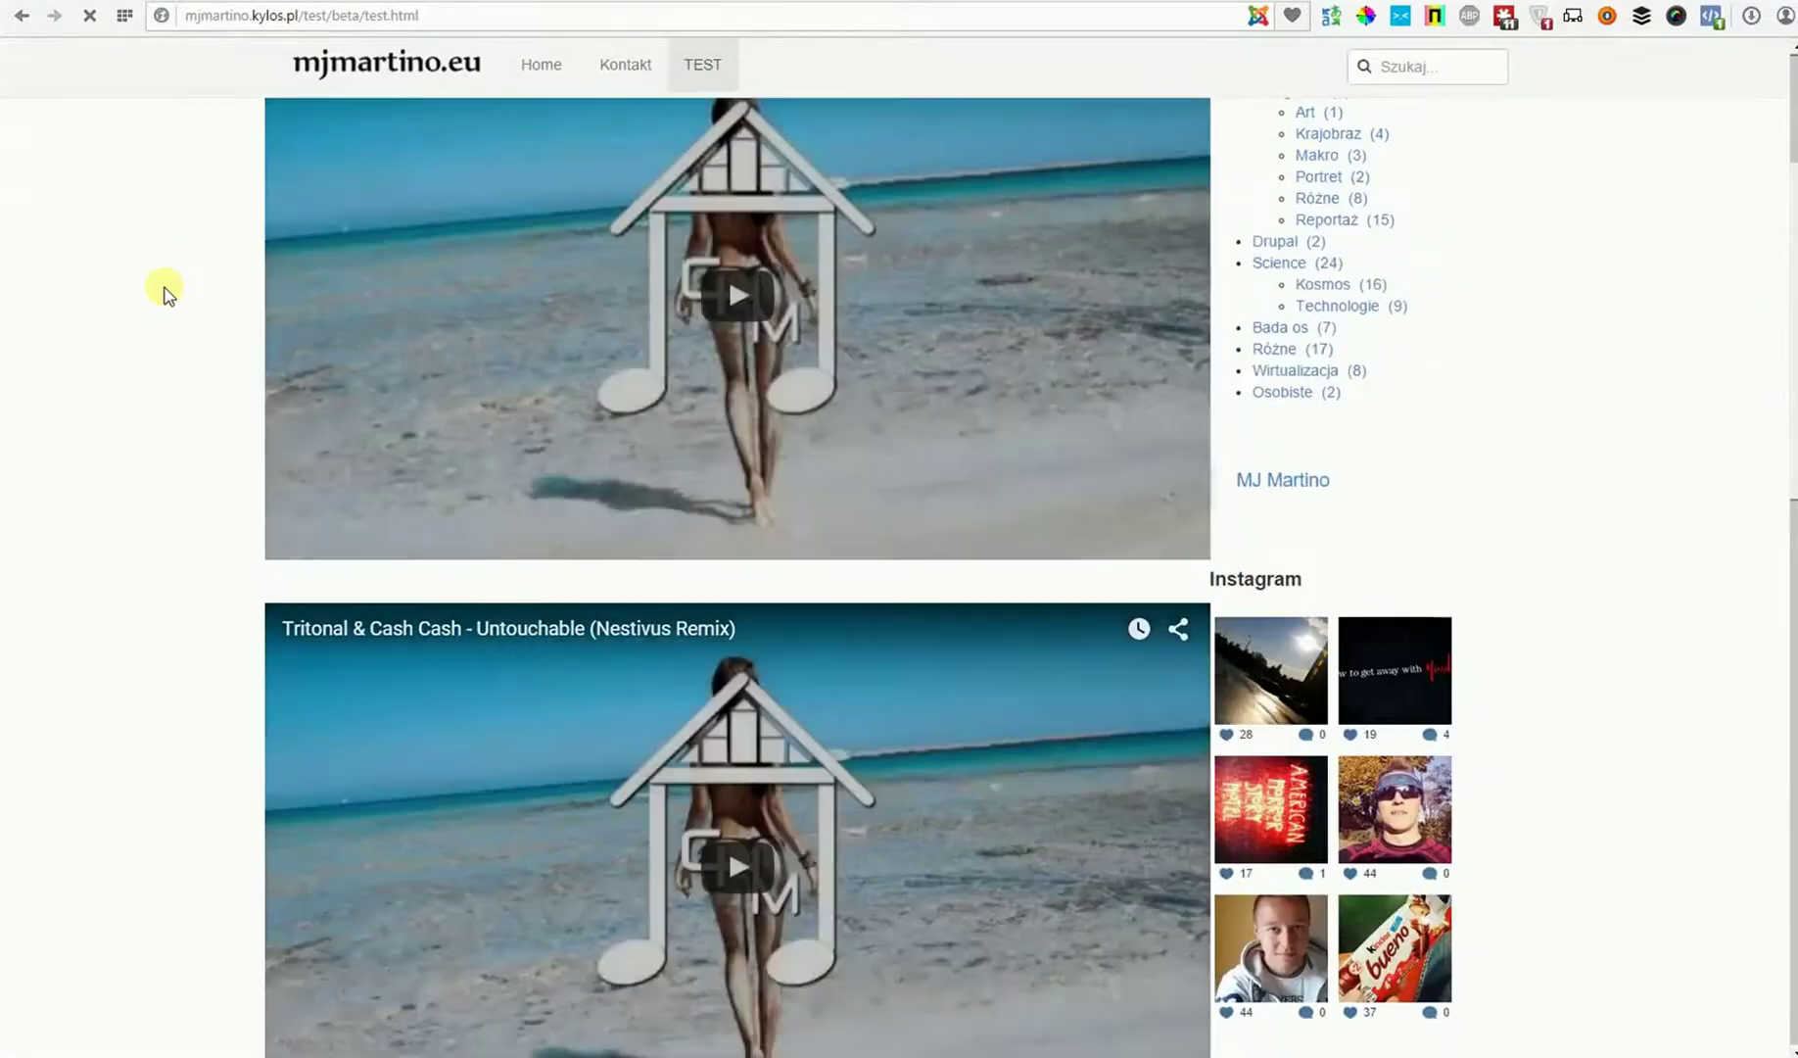
{"action": "scroll", "coordinate": [163, 291], "scroll_direction": "up", "scroll_amount": 1}
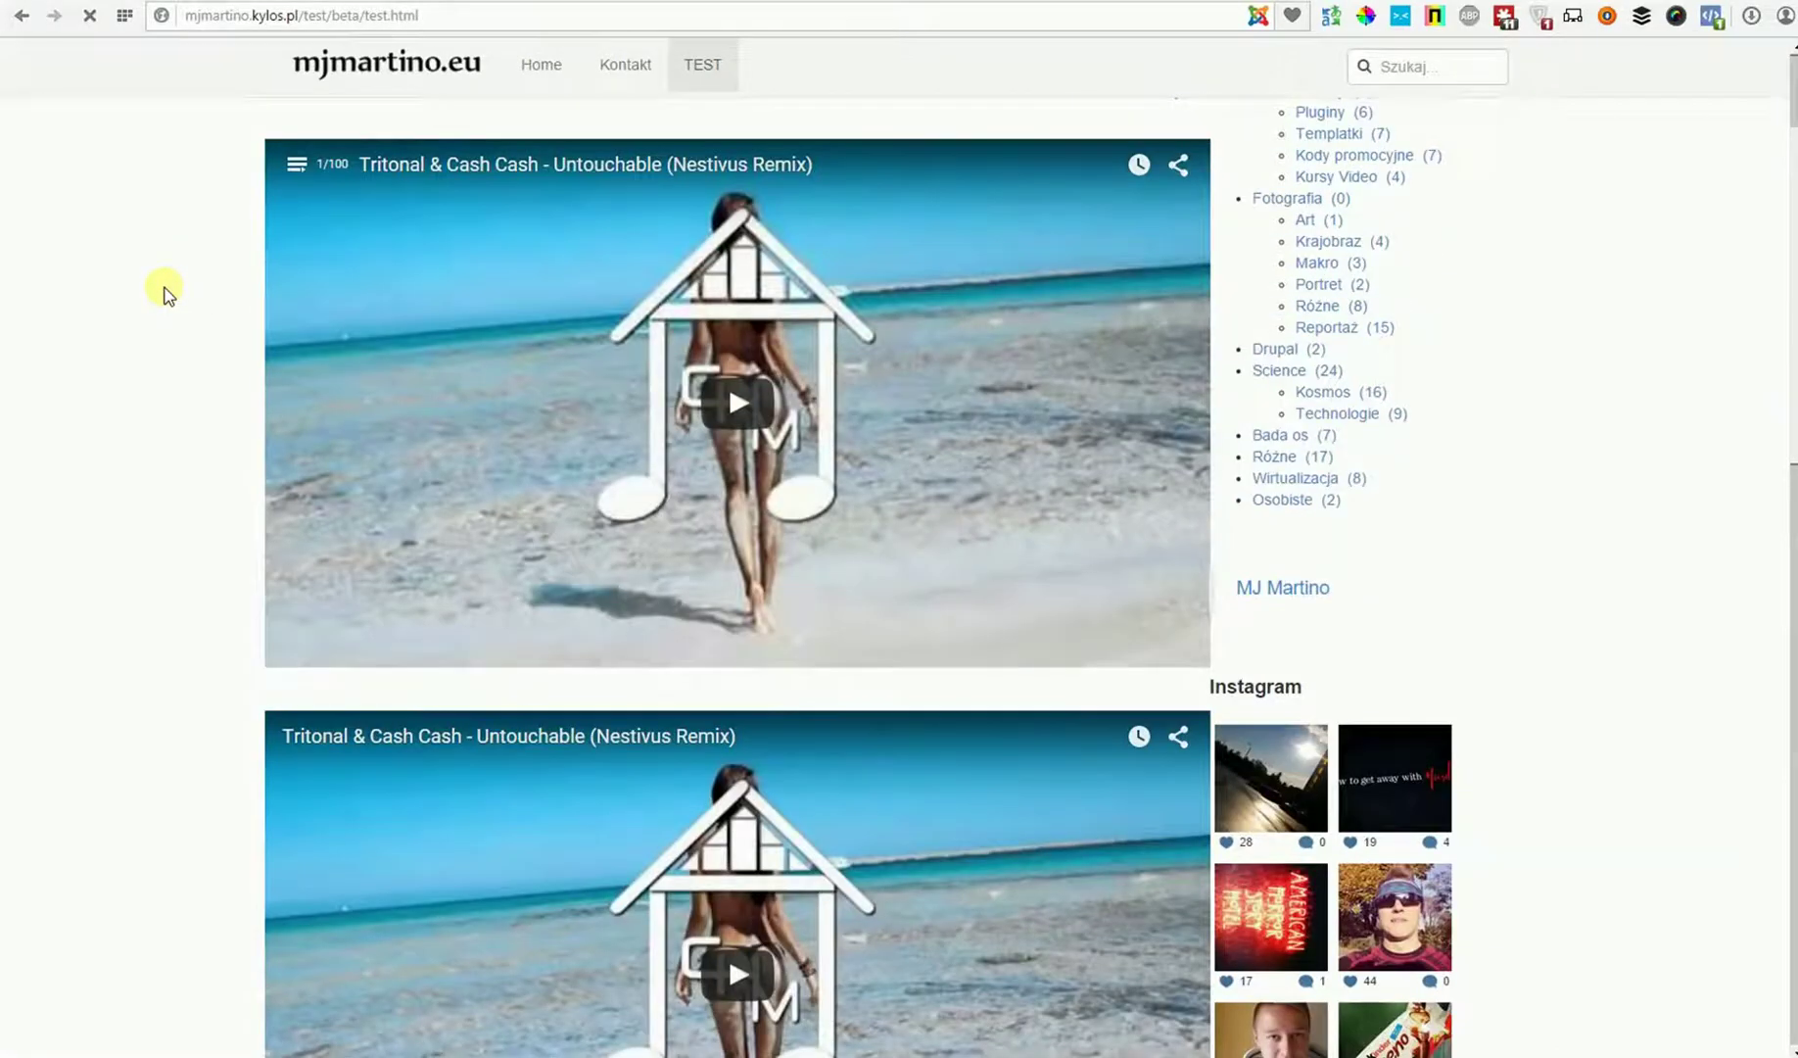
{"action": "left_click", "coordinate": [296, 164]}
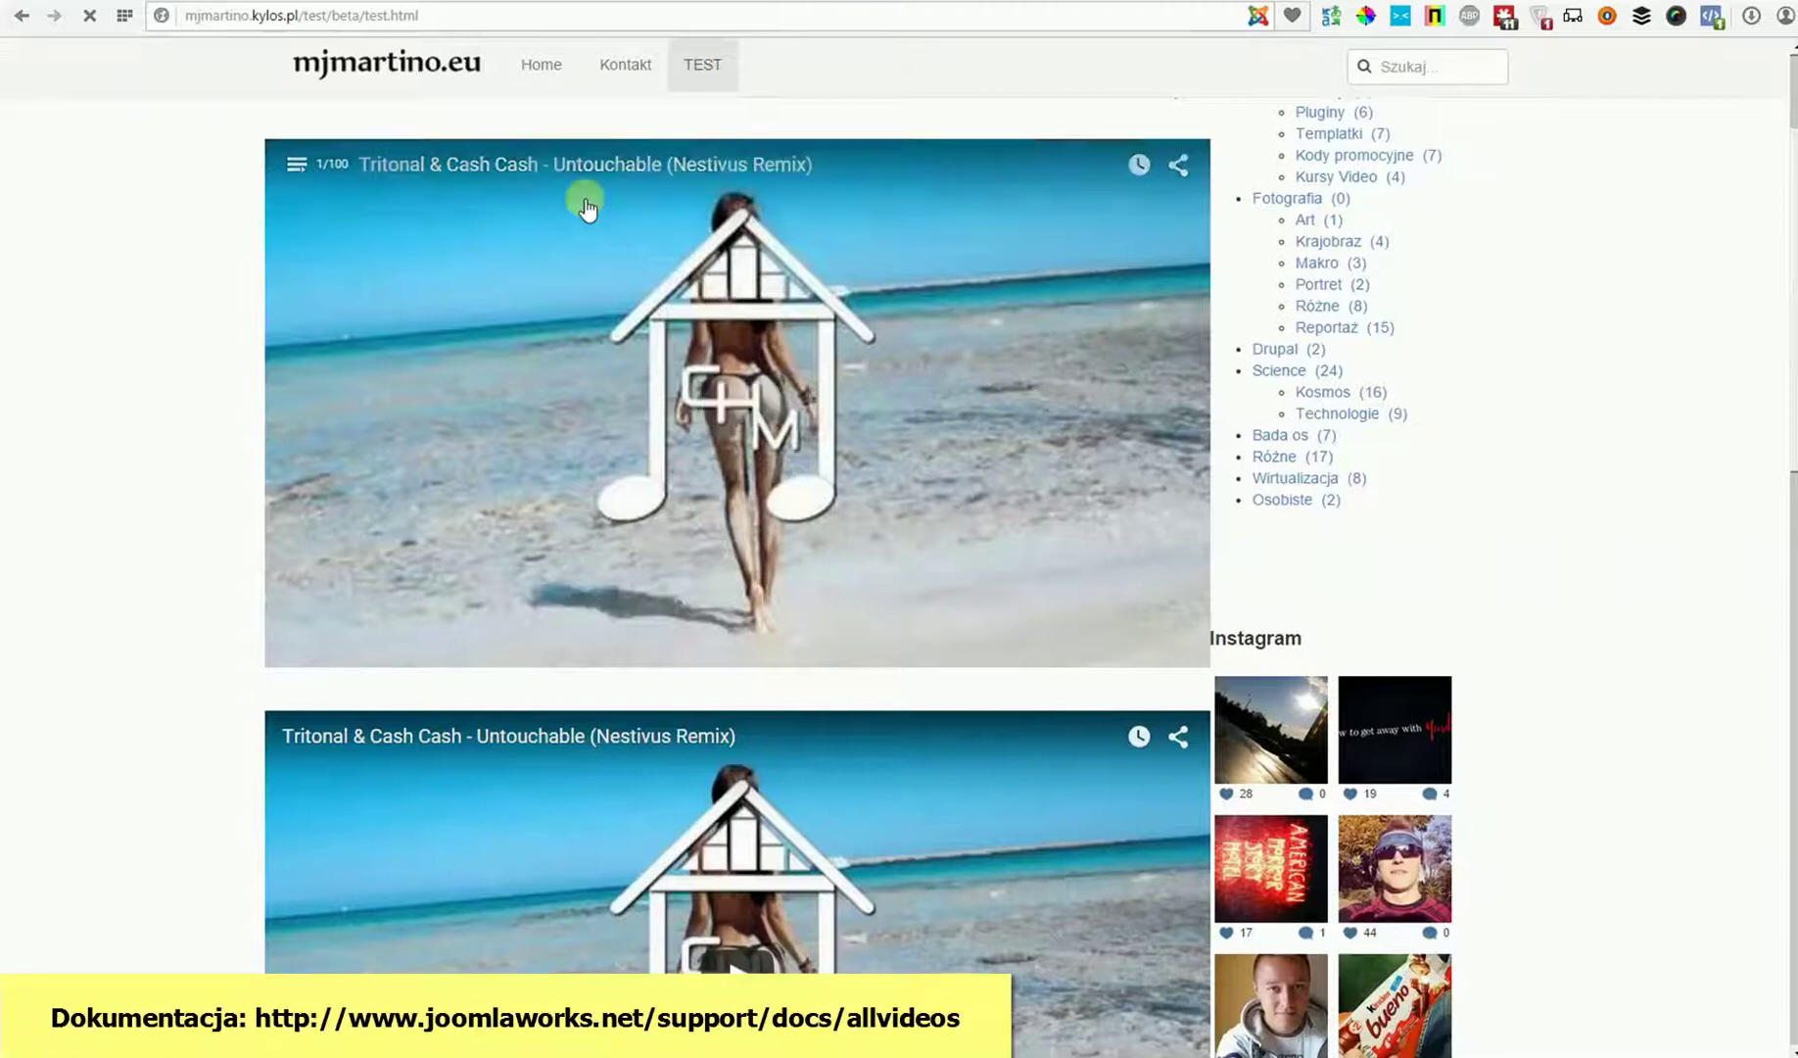
{"action": "left_click", "coordinate": [666, 167]}
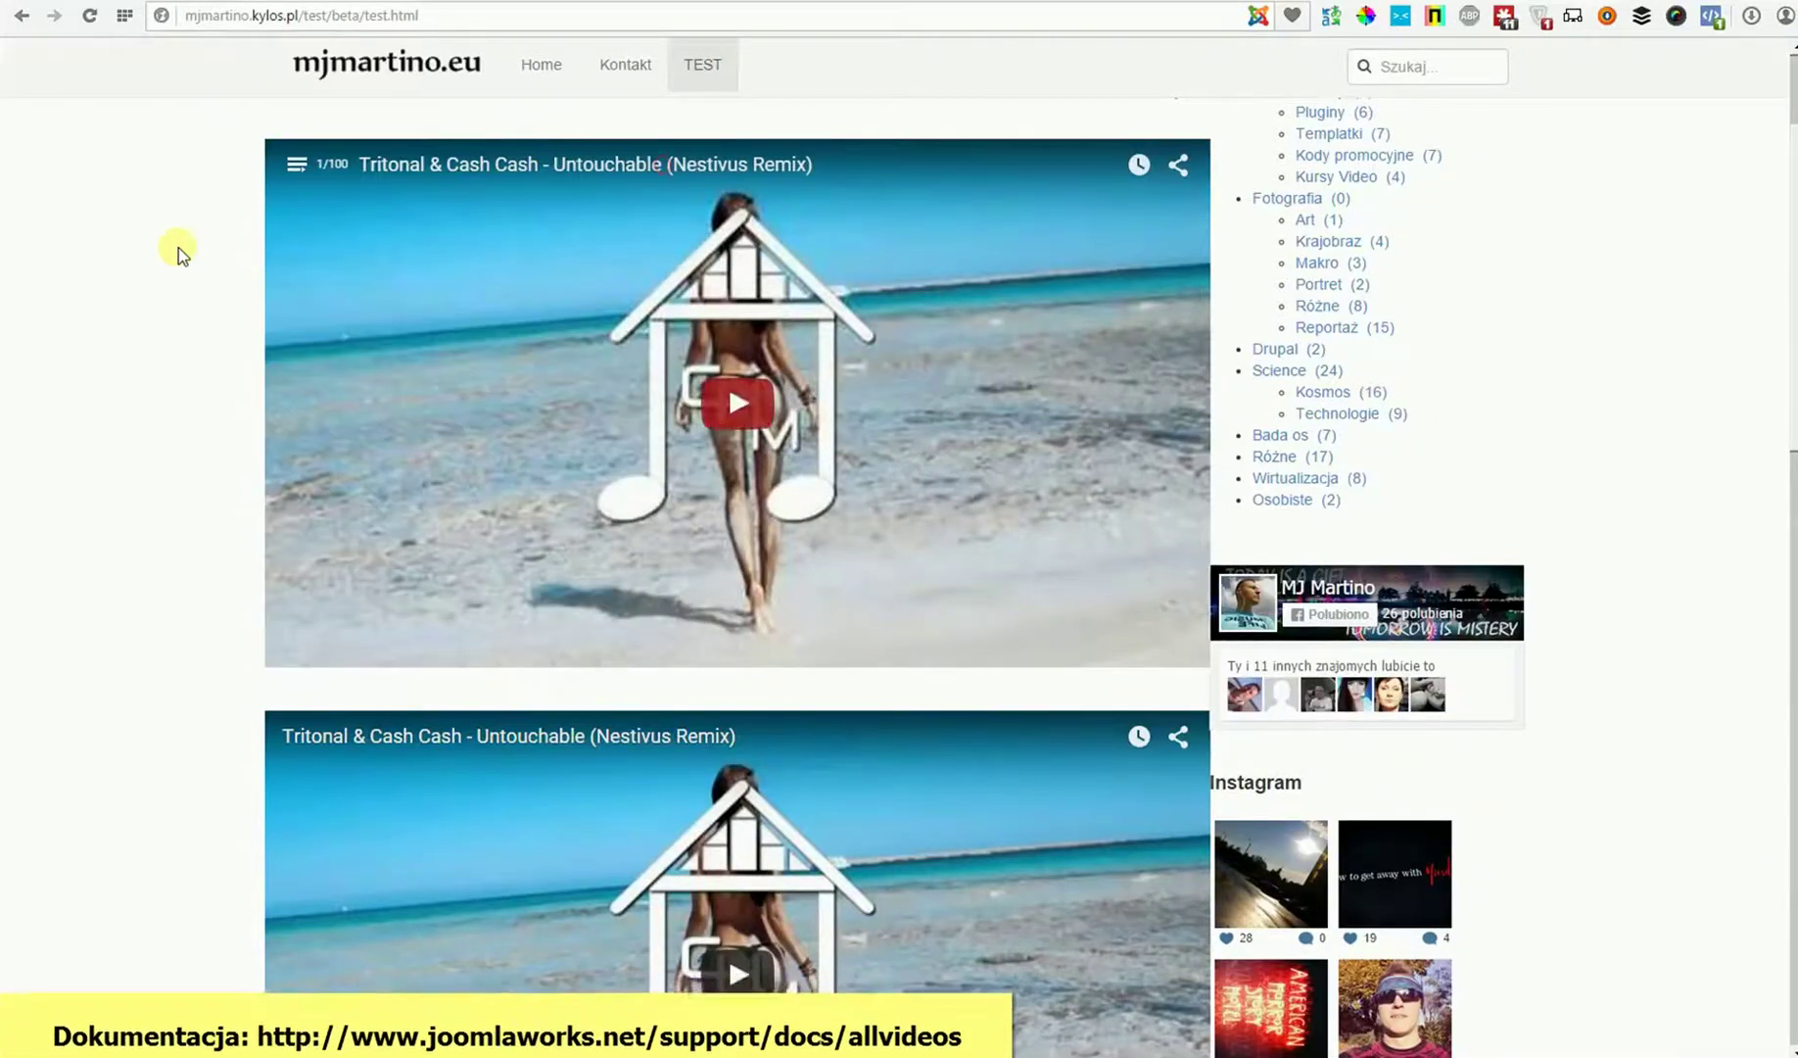
Review the second allvideos video and the iframe article on the TEST page, and save and close the allvideos article.
{"action": "scroll", "coordinate": [501, 505], "scroll_direction": "down", "scroll_amount": 3}
{"action": "scroll", "coordinate": [585, 449], "scroll_direction": "down", "scroll_amount": 1}
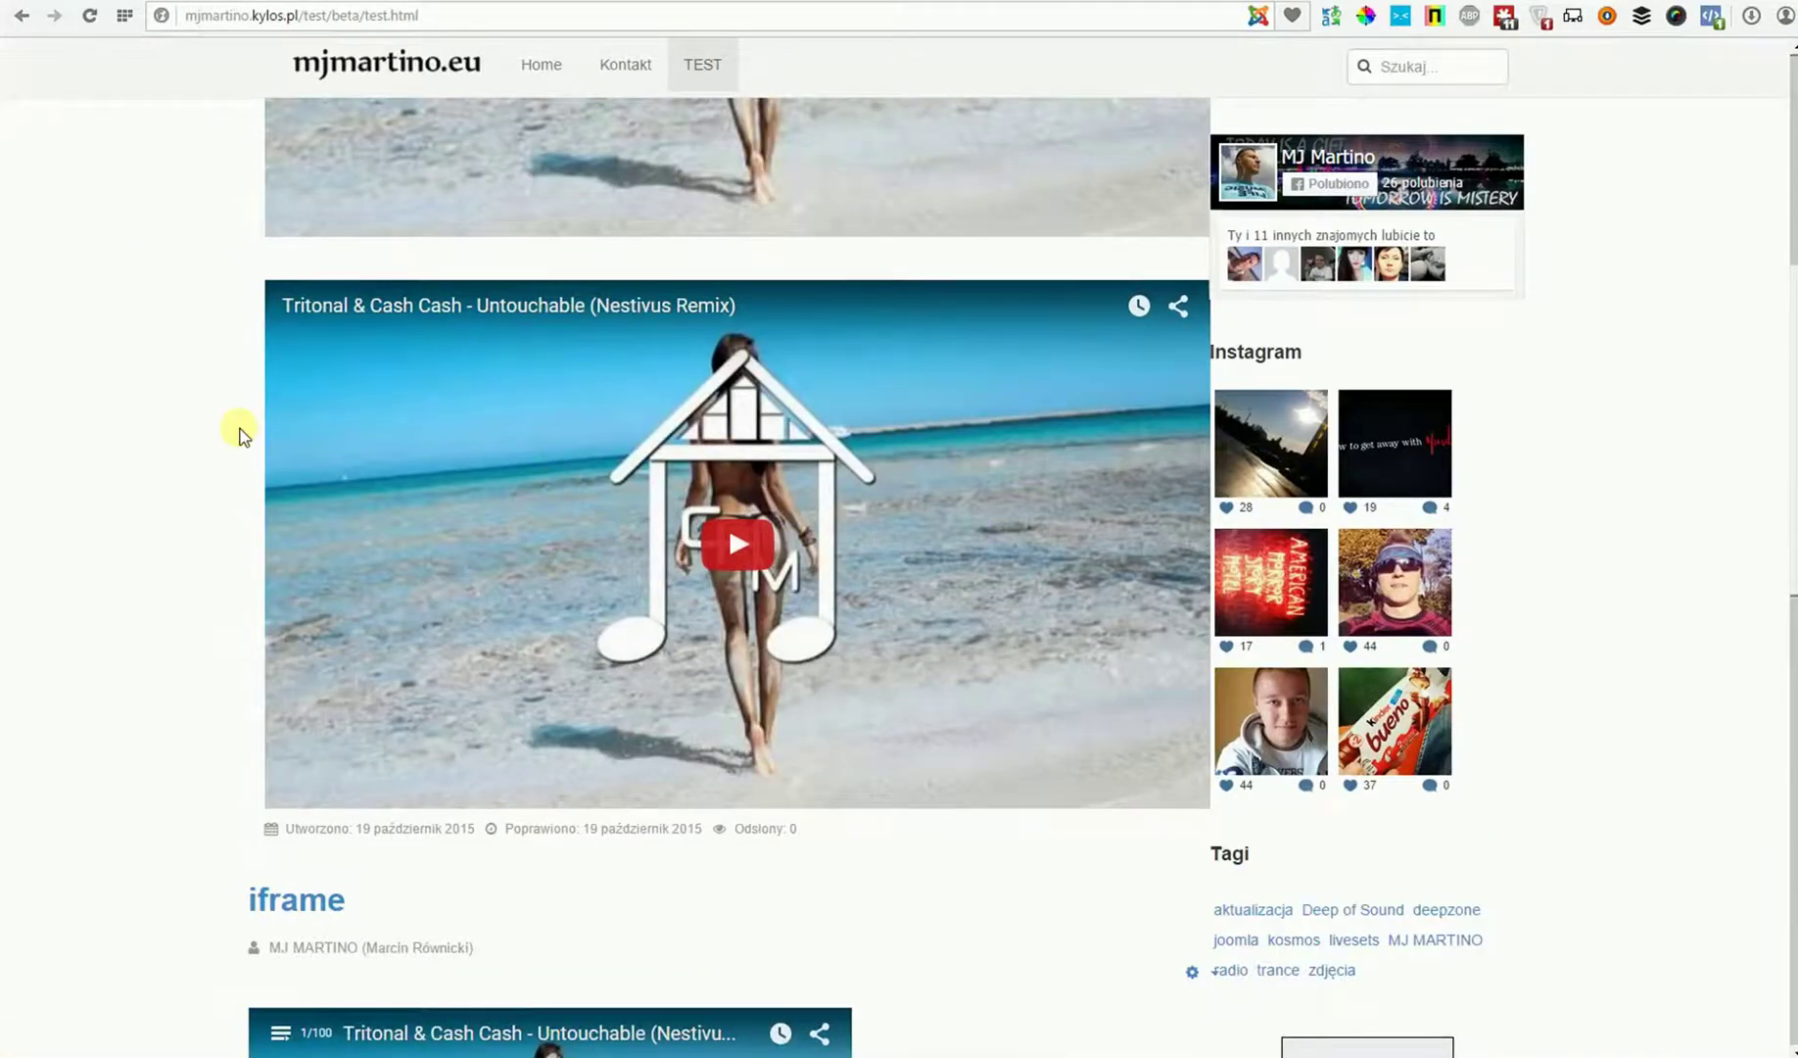
{"action": "scroll", "coordinate": [185, 397], "scroll_direction": "down", "scroll_amount": 1}
{"action": "scroll", "coordinate": [840, 363], "scroll_direction": "up", "scroll_amount": 7}
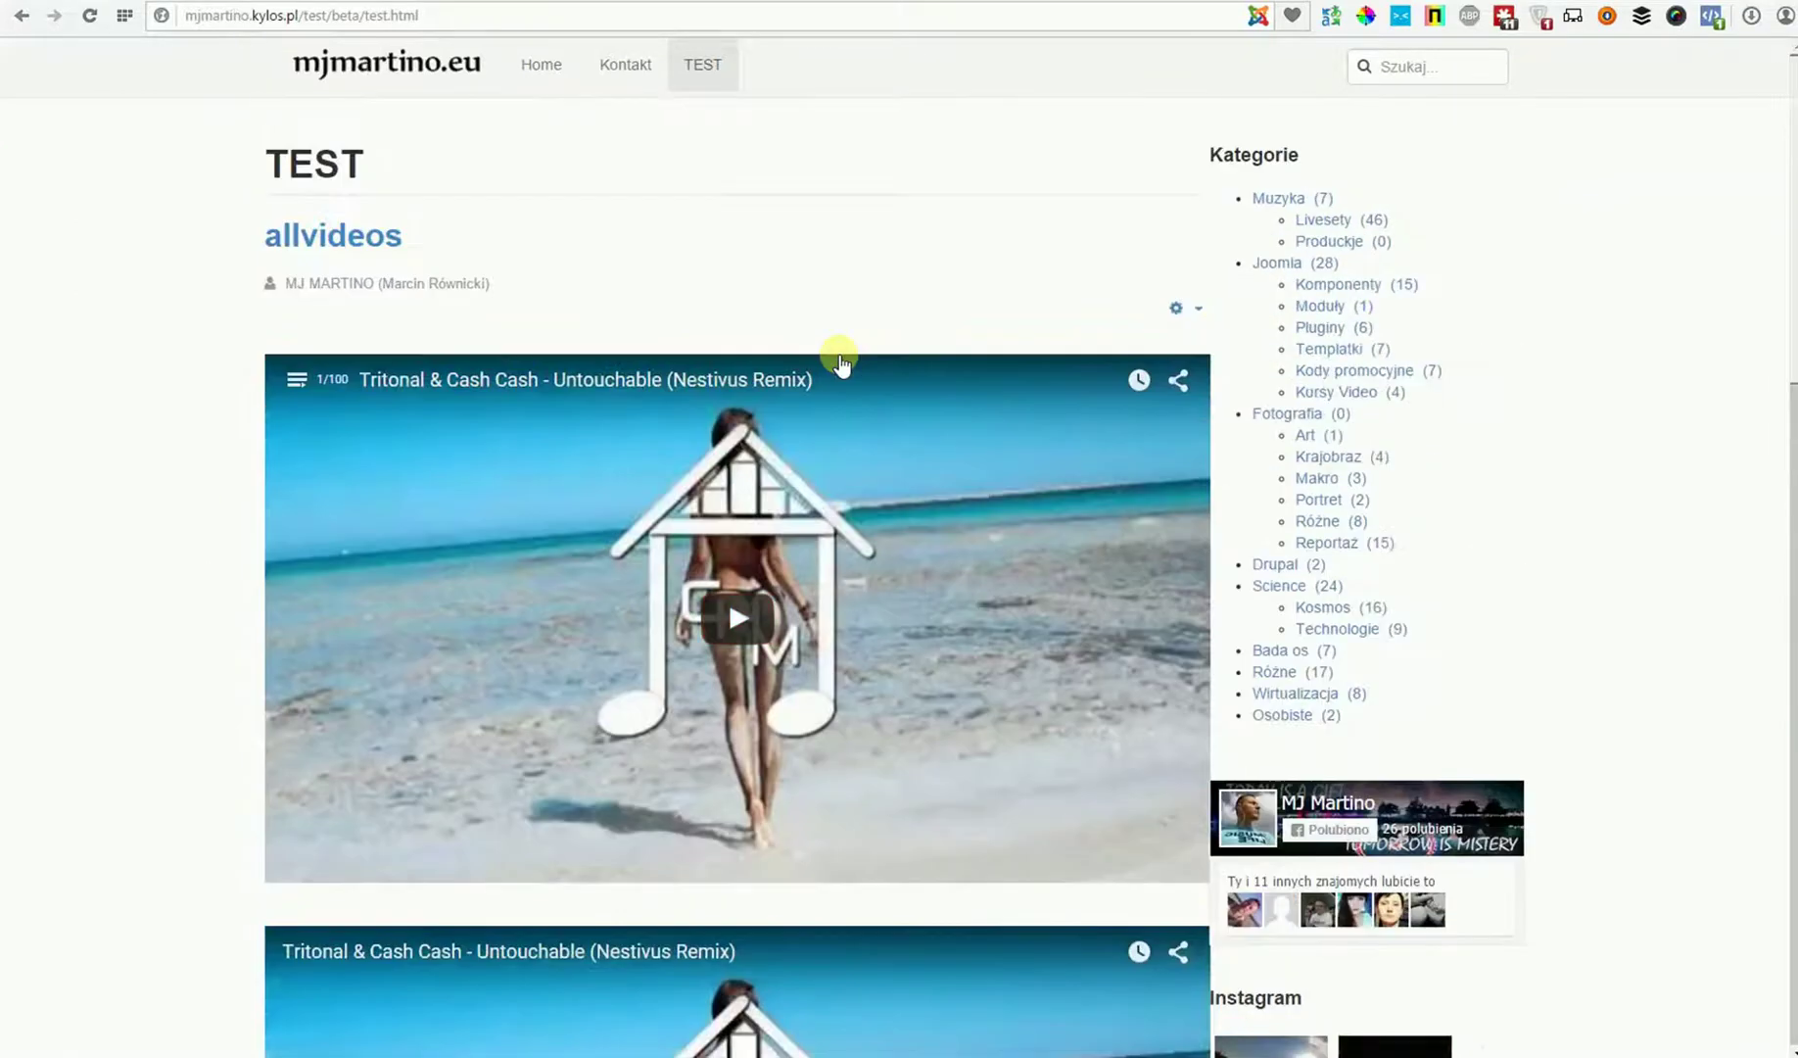
{"action": "scroll", "coordinate": [839, 353], "scroll_direction": "down", "scroll_amount": 8}
{"action": "scroll", "coordinate": [839, 353], "scroll_direction": "up", "scroll_amount": 3}
{"action": "scroll", "coordinate": [956, 431], "scroll_direction": "up", "scroll_amount": 3}
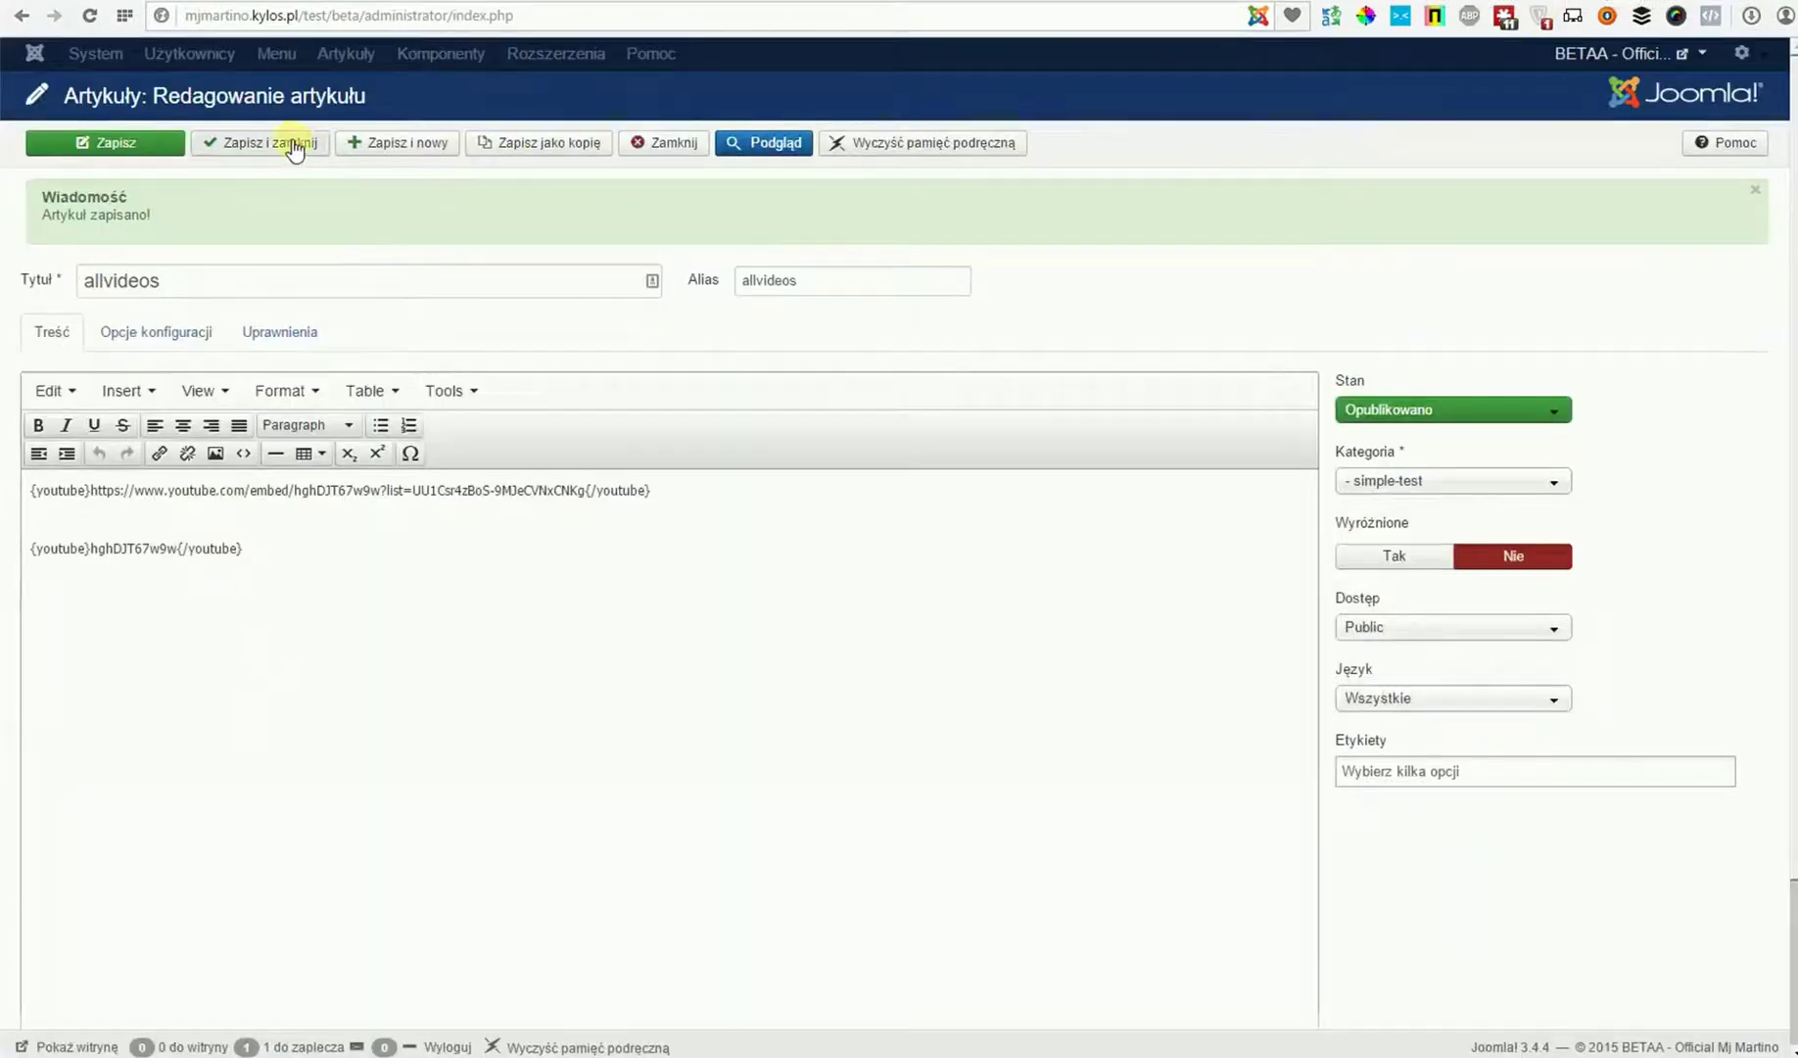
{"action": "left_click", "coordinate": [294, 147]}
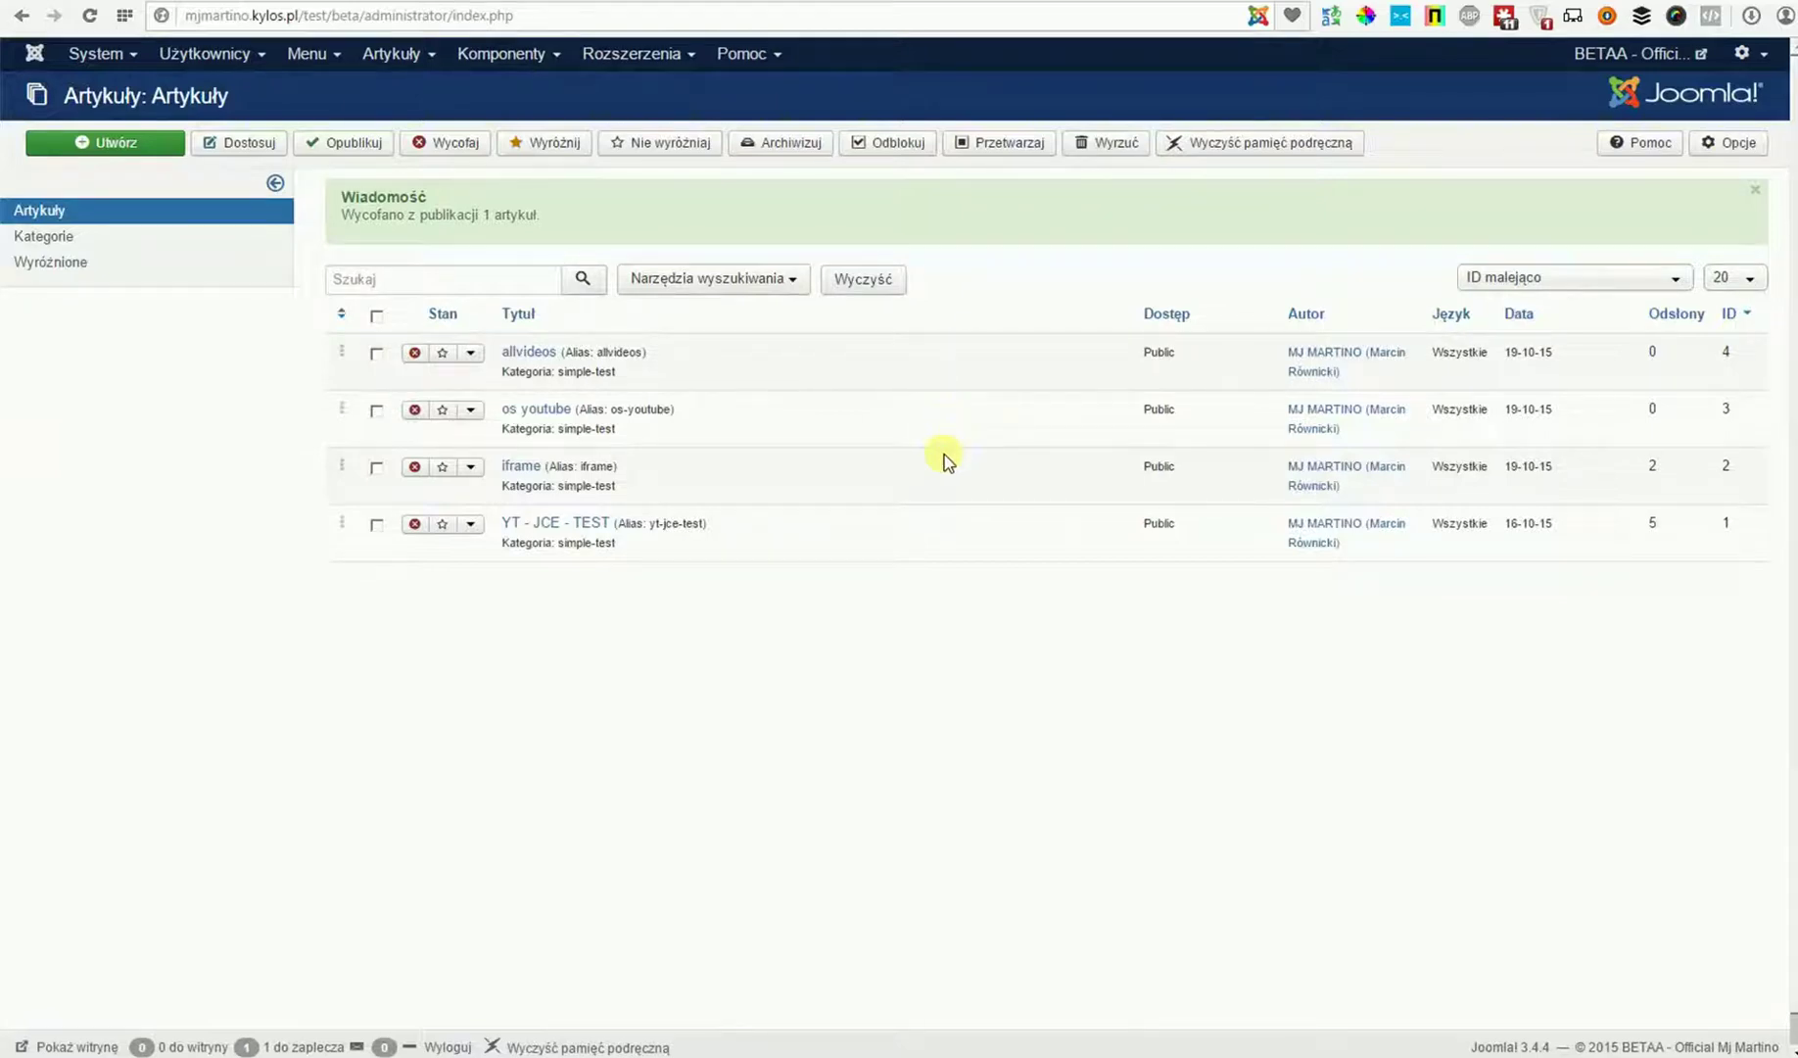
Open the os youtube article from the article list and set its state to Opublikowano.
{"action": "left_click", "coordinate": [547, 411]}
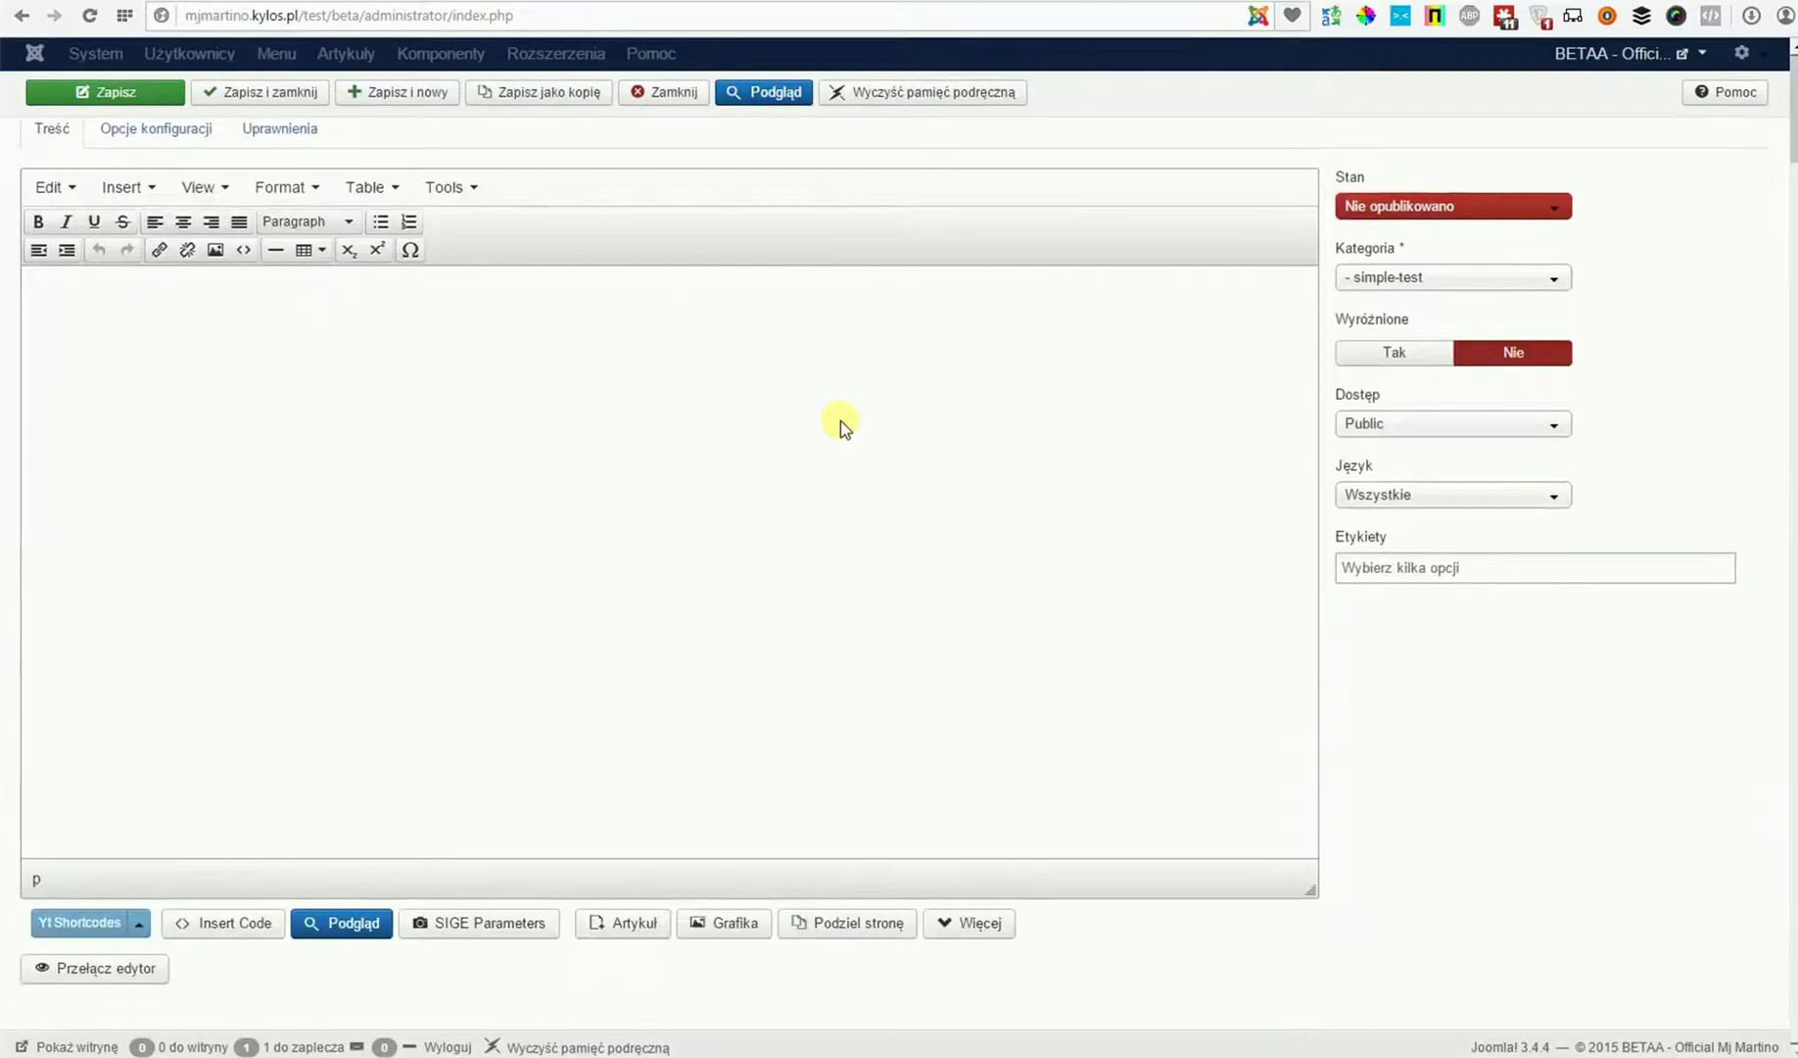
{"action": "left_click", "coordinate": [1474, 311]}
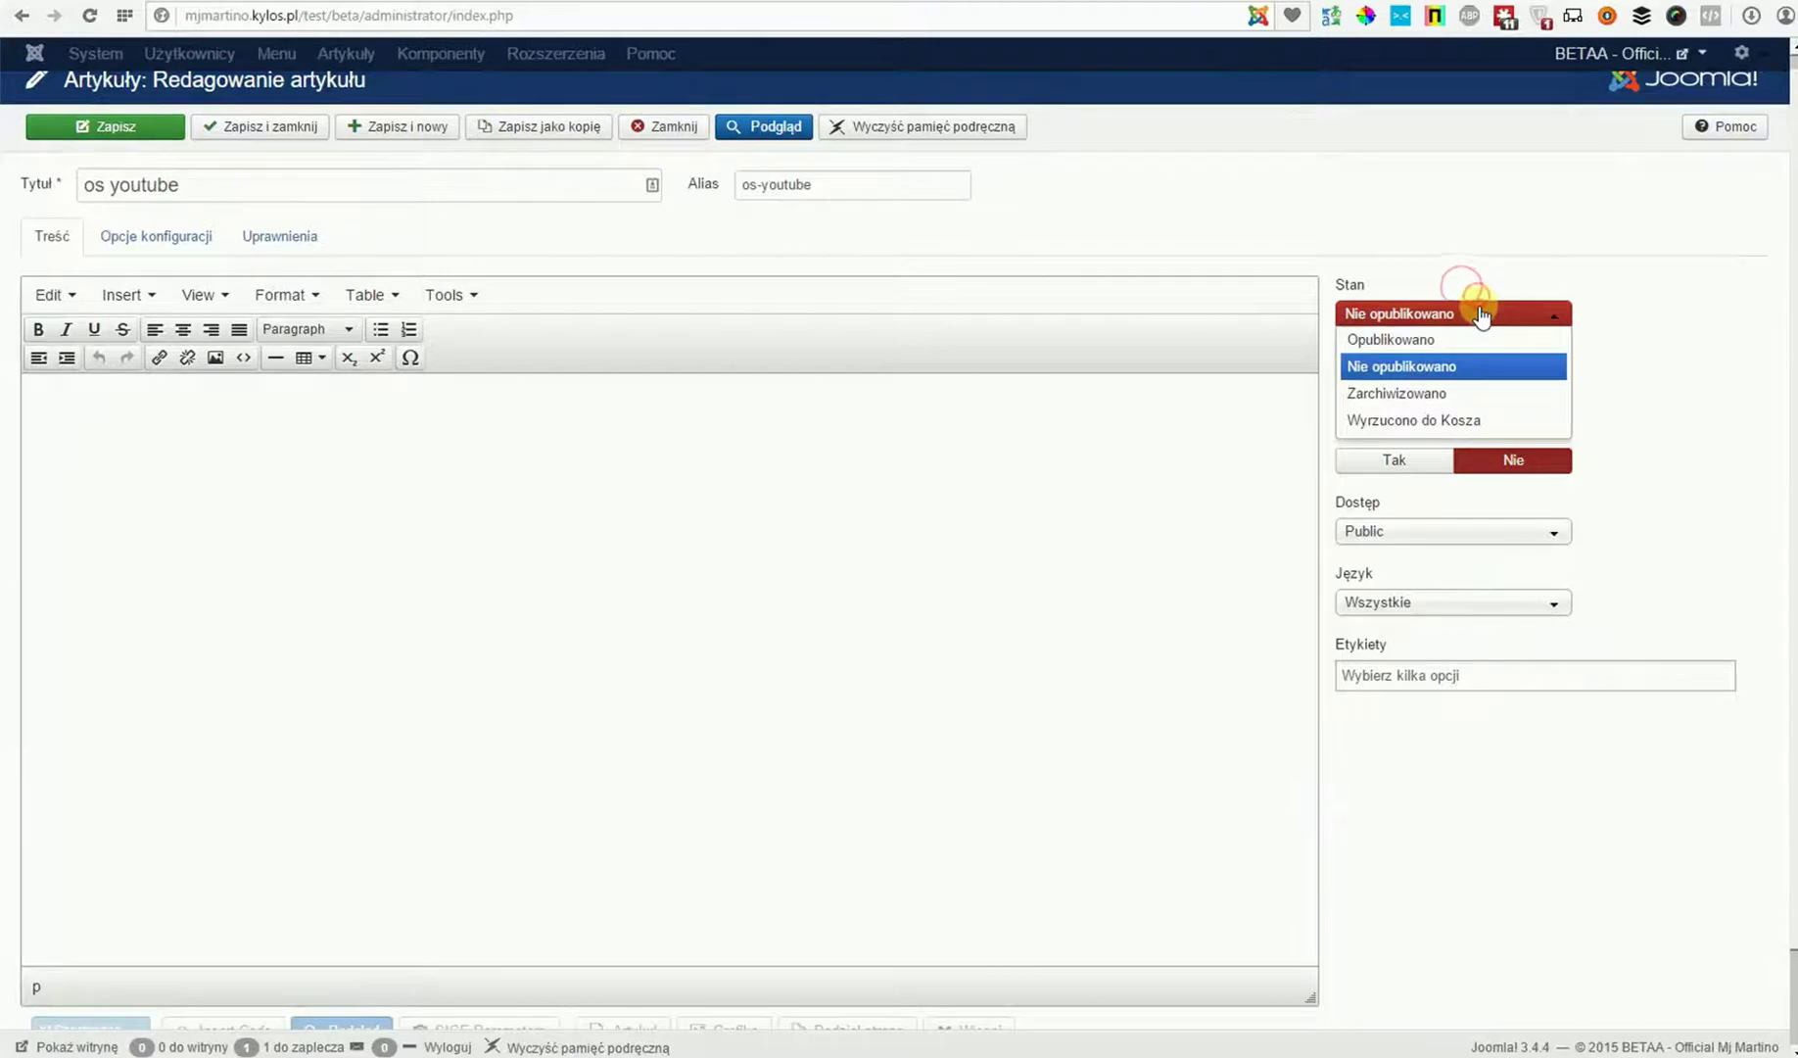
{"action": "left_click", "coordinate": [1466, 338]}
Switch to YouTube, open the video "Adam Lambert - Ghost Town ( Viduta Remix )" and copy its full address.
{"action": "key", "text": "ctrl+Tab"}
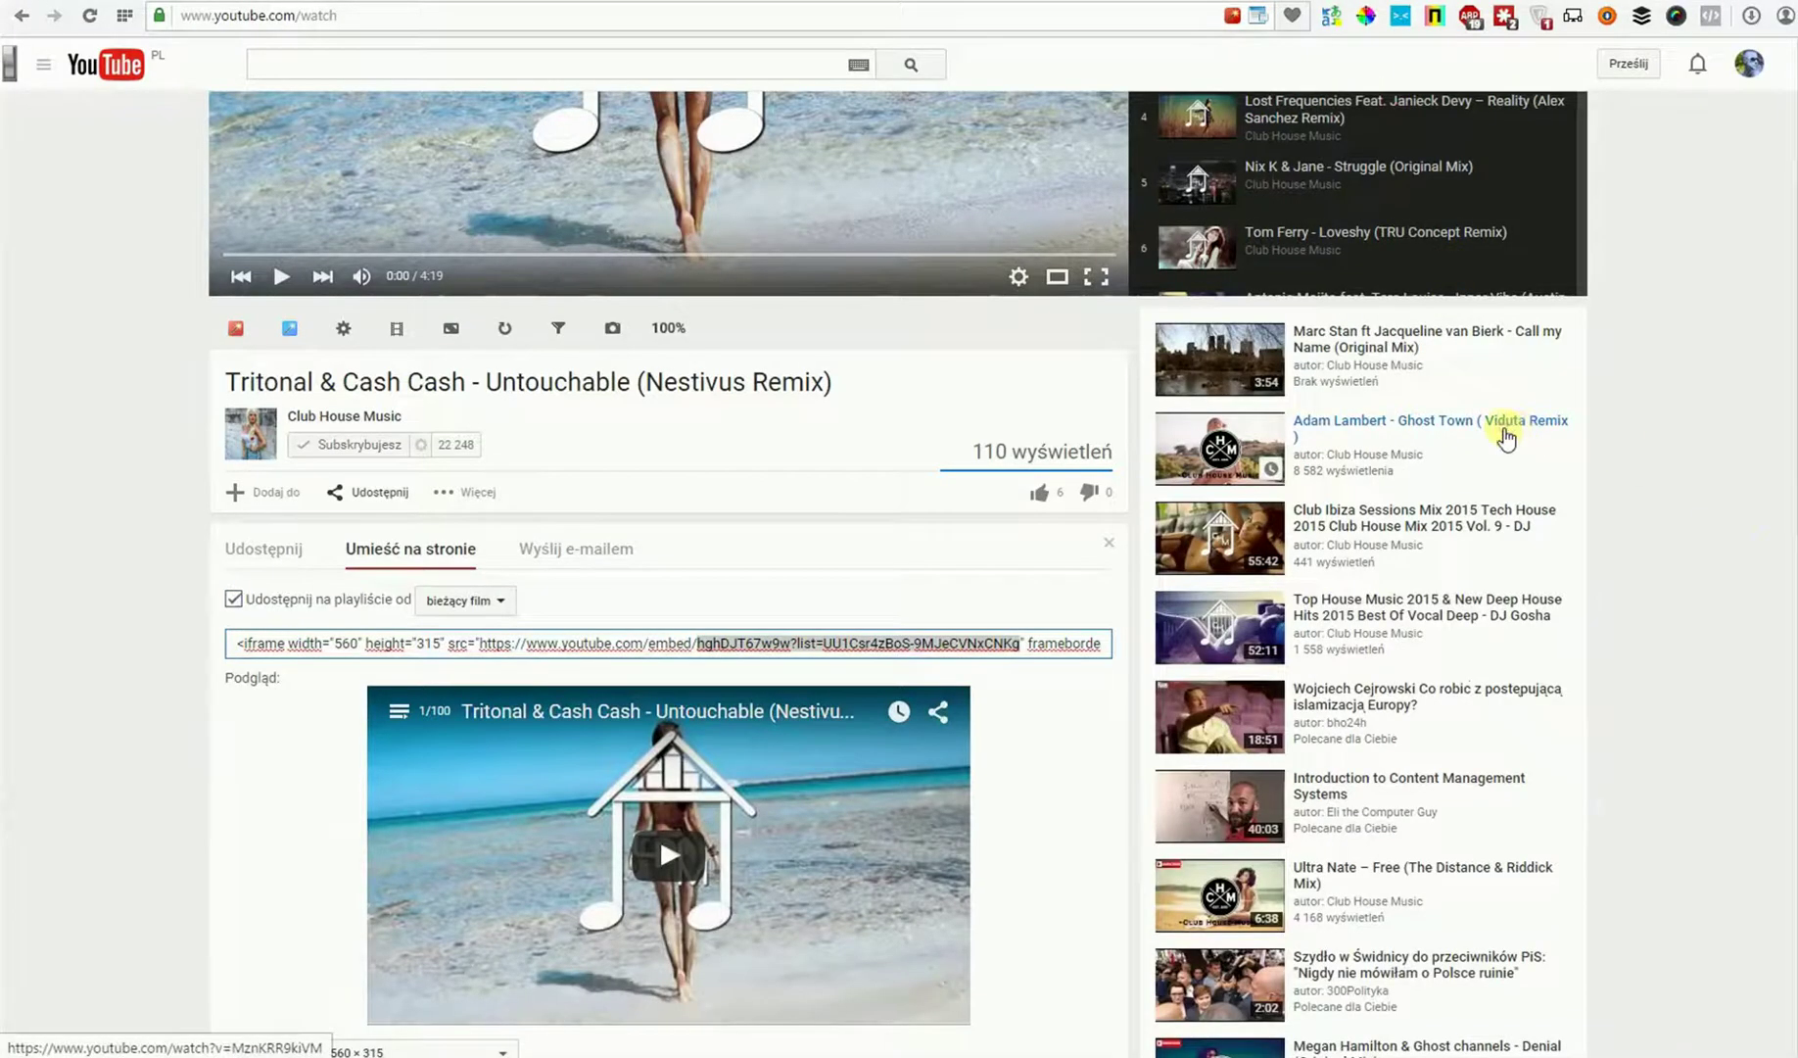
{"action": "left_click", "coordinate": [1509, 427]}
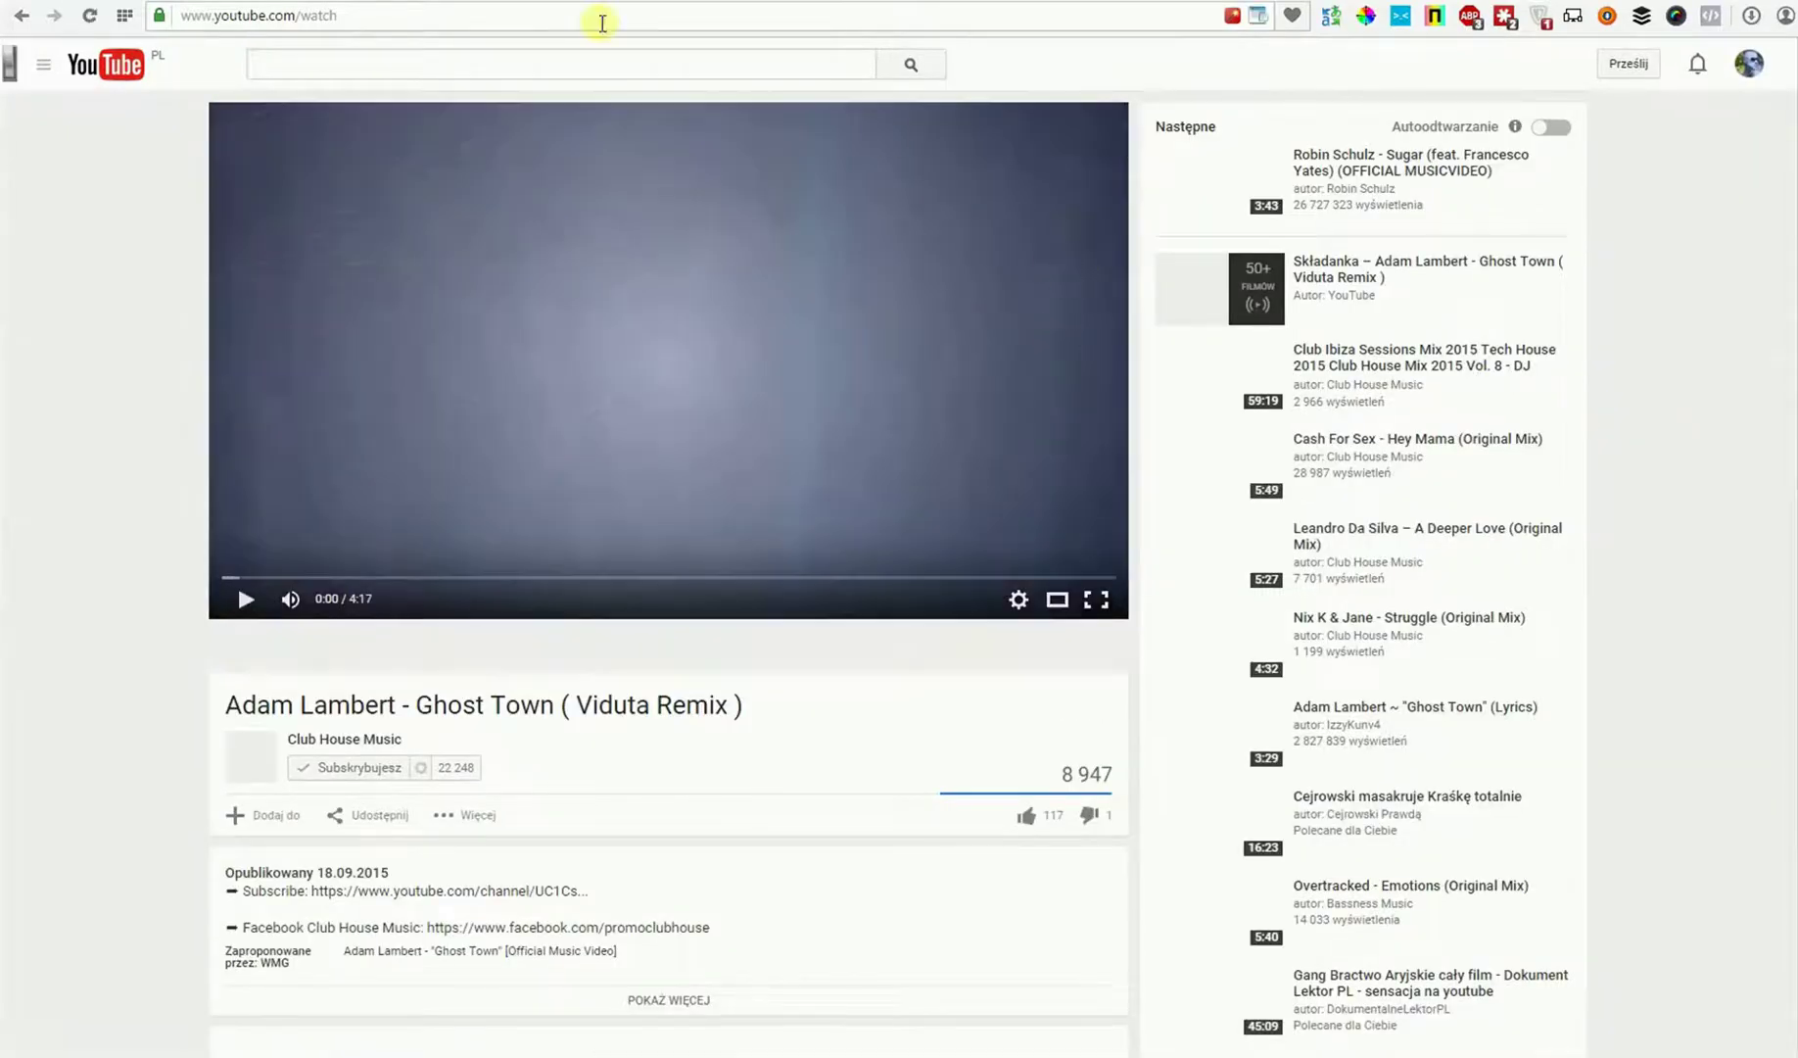
{"action": "left_click", "coordinate": [444, 25]}
{"action": "left_click", "coordinate": [436, 26]}
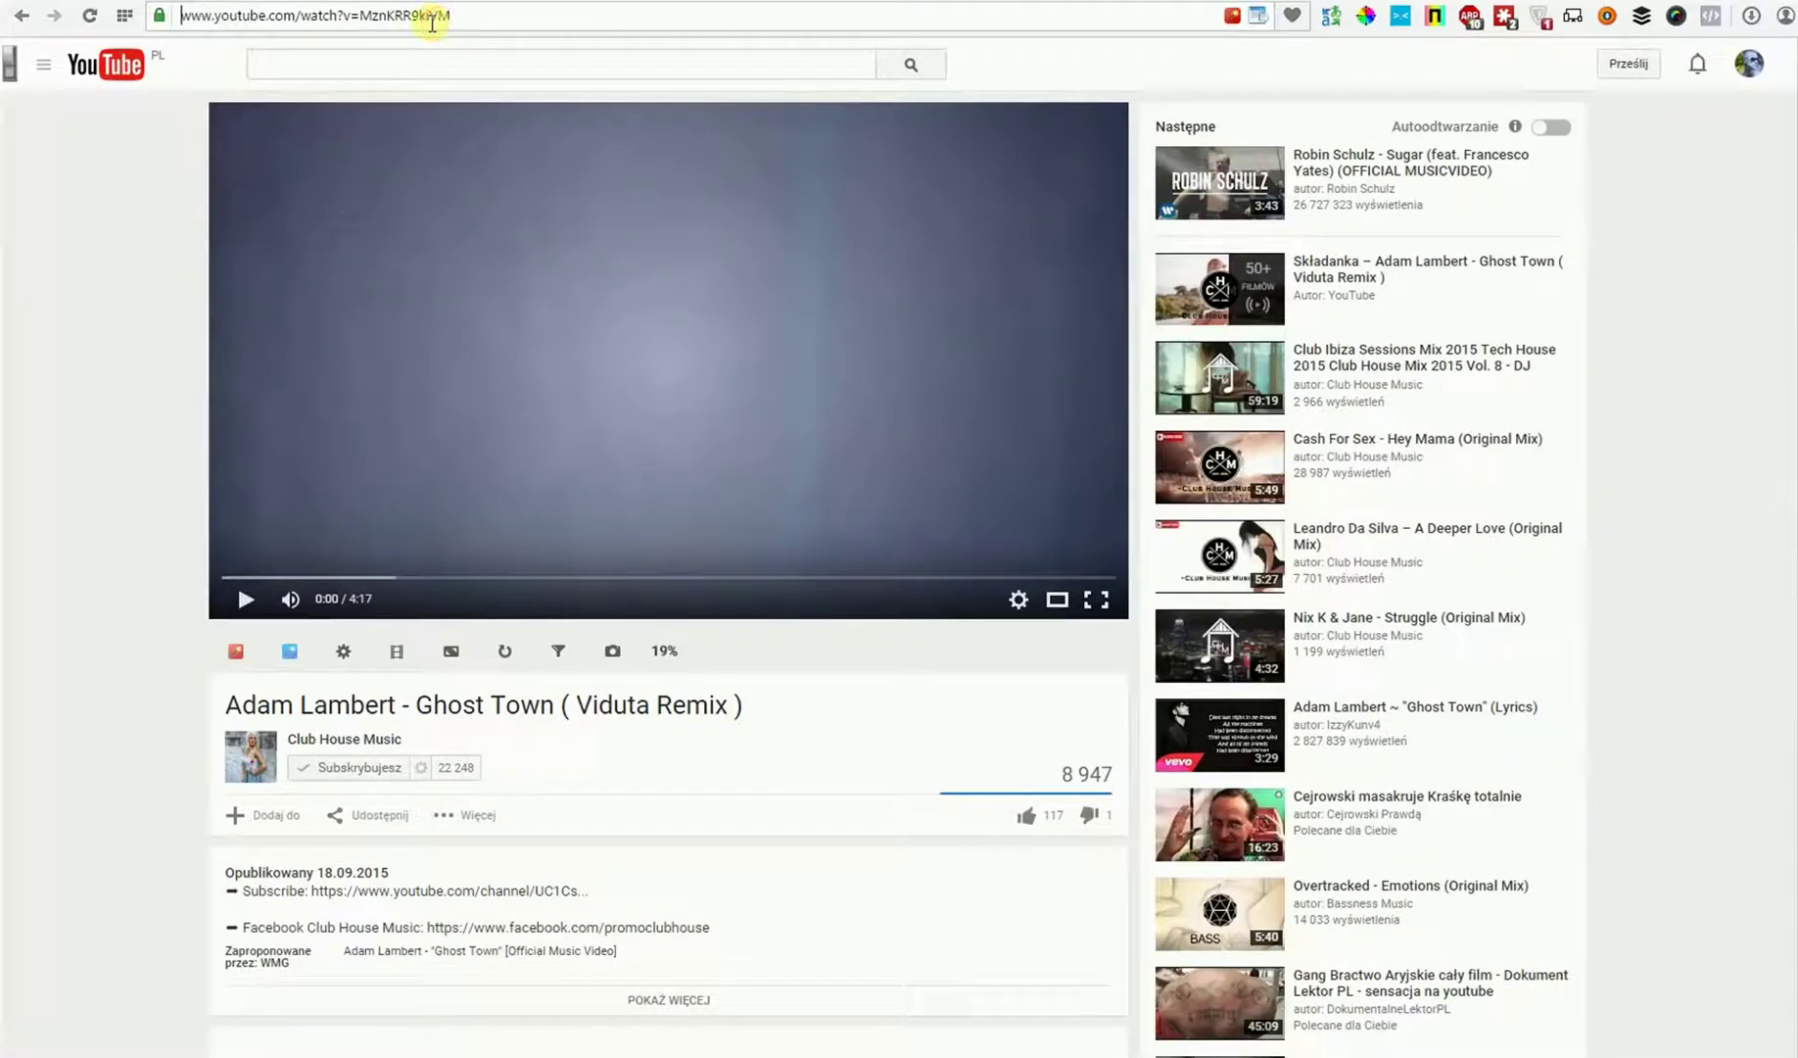
{"action": "key", "text": "ctrl+a"}
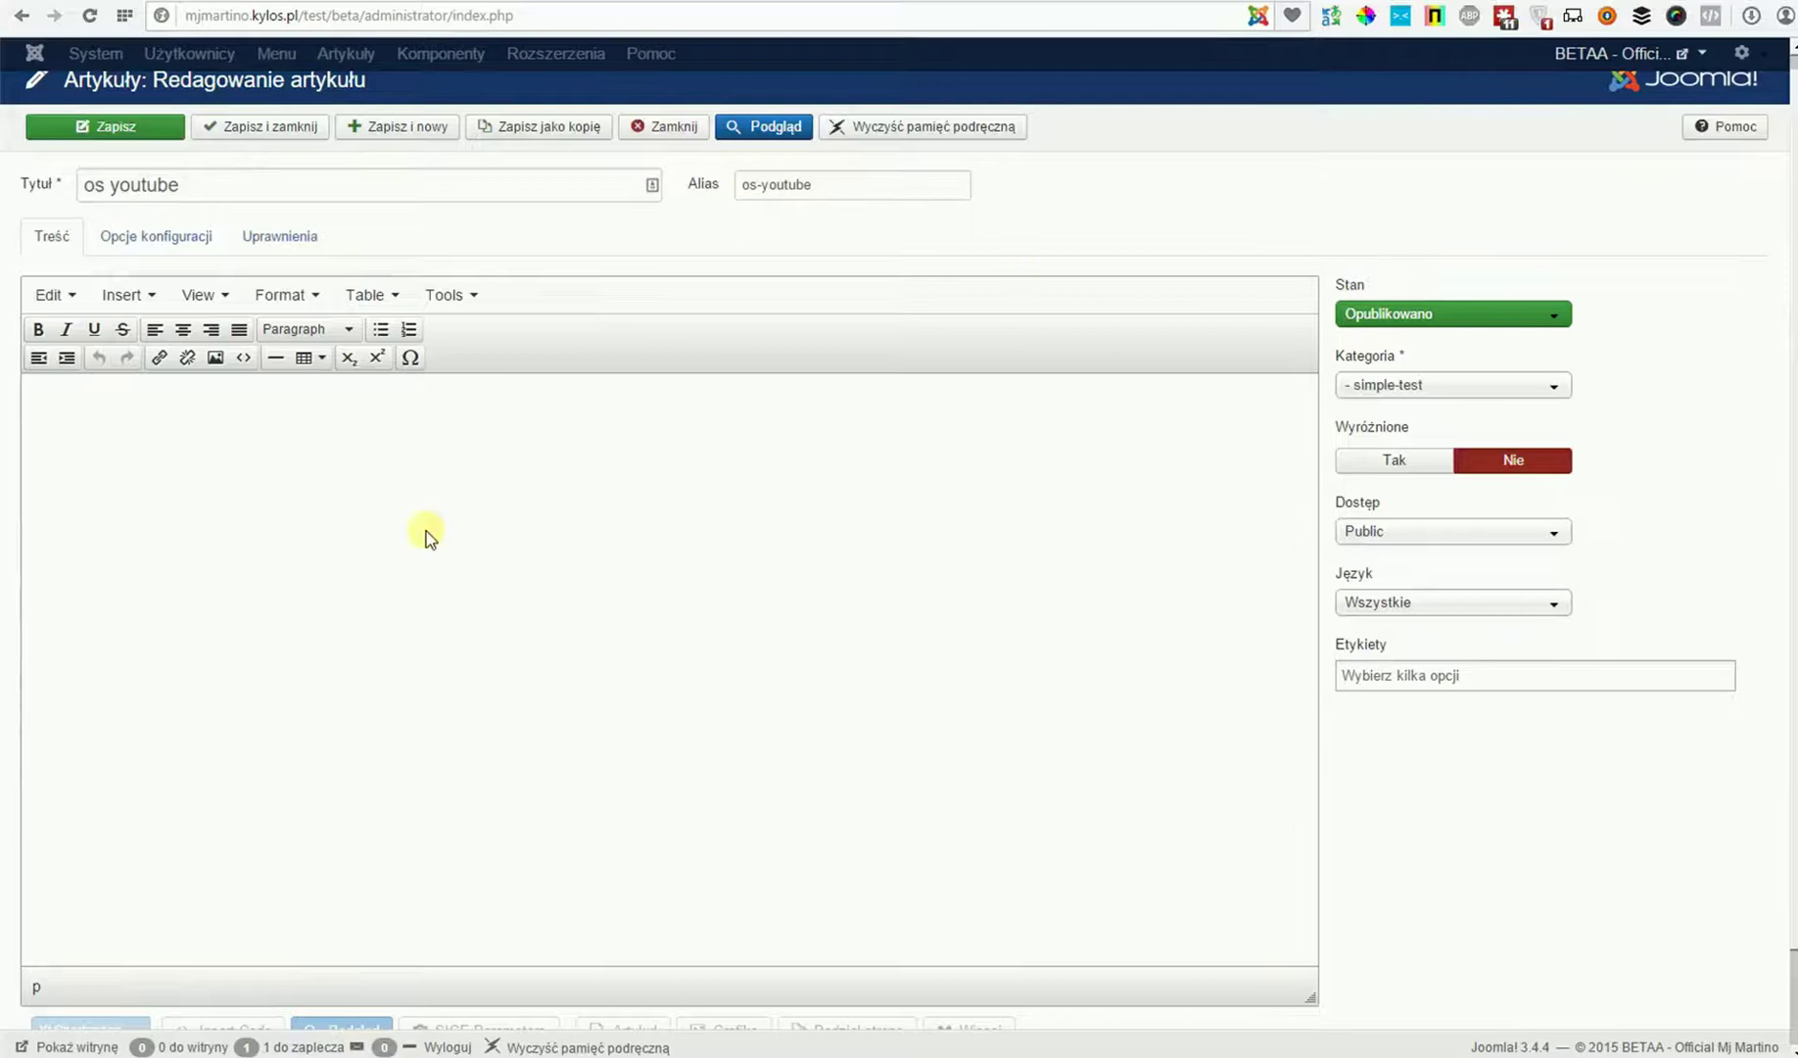
{"action": "type", "text": "https://www.youtube.com/watch?v=MznKRR9kiVM"}
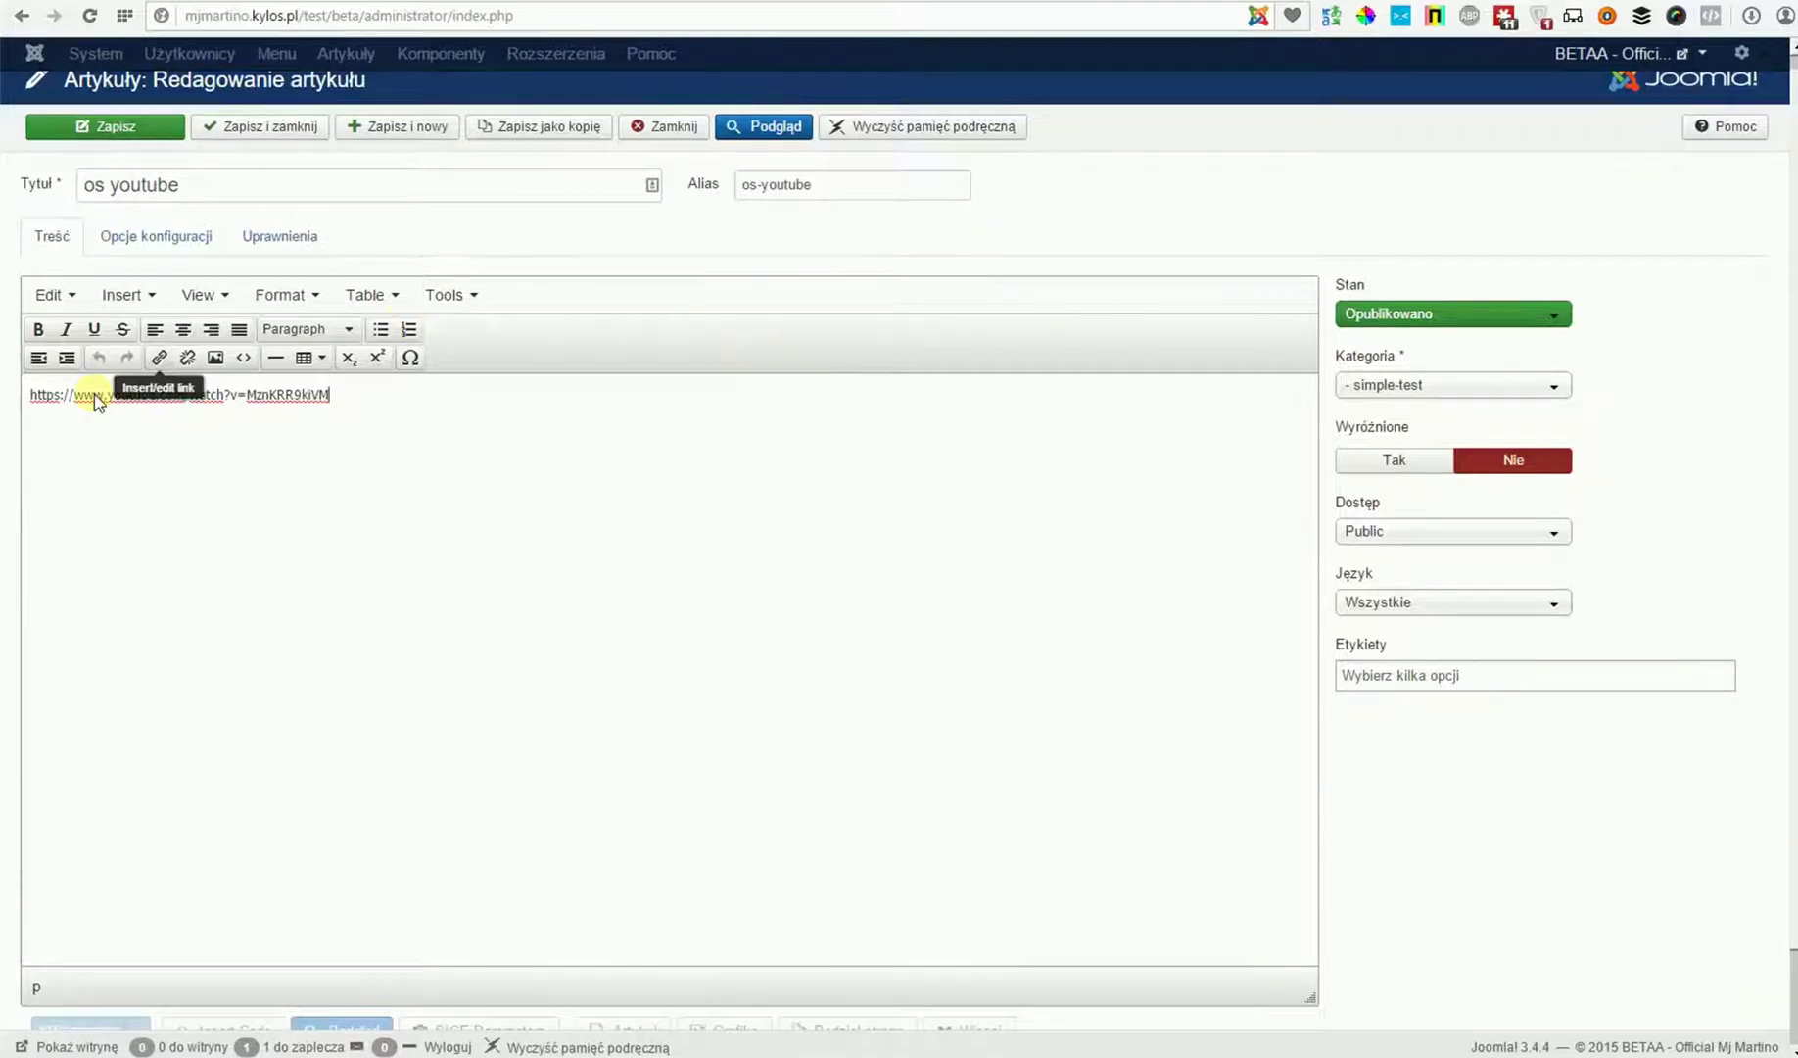
{"action": "left_click", "coordinate": [132, 134]}
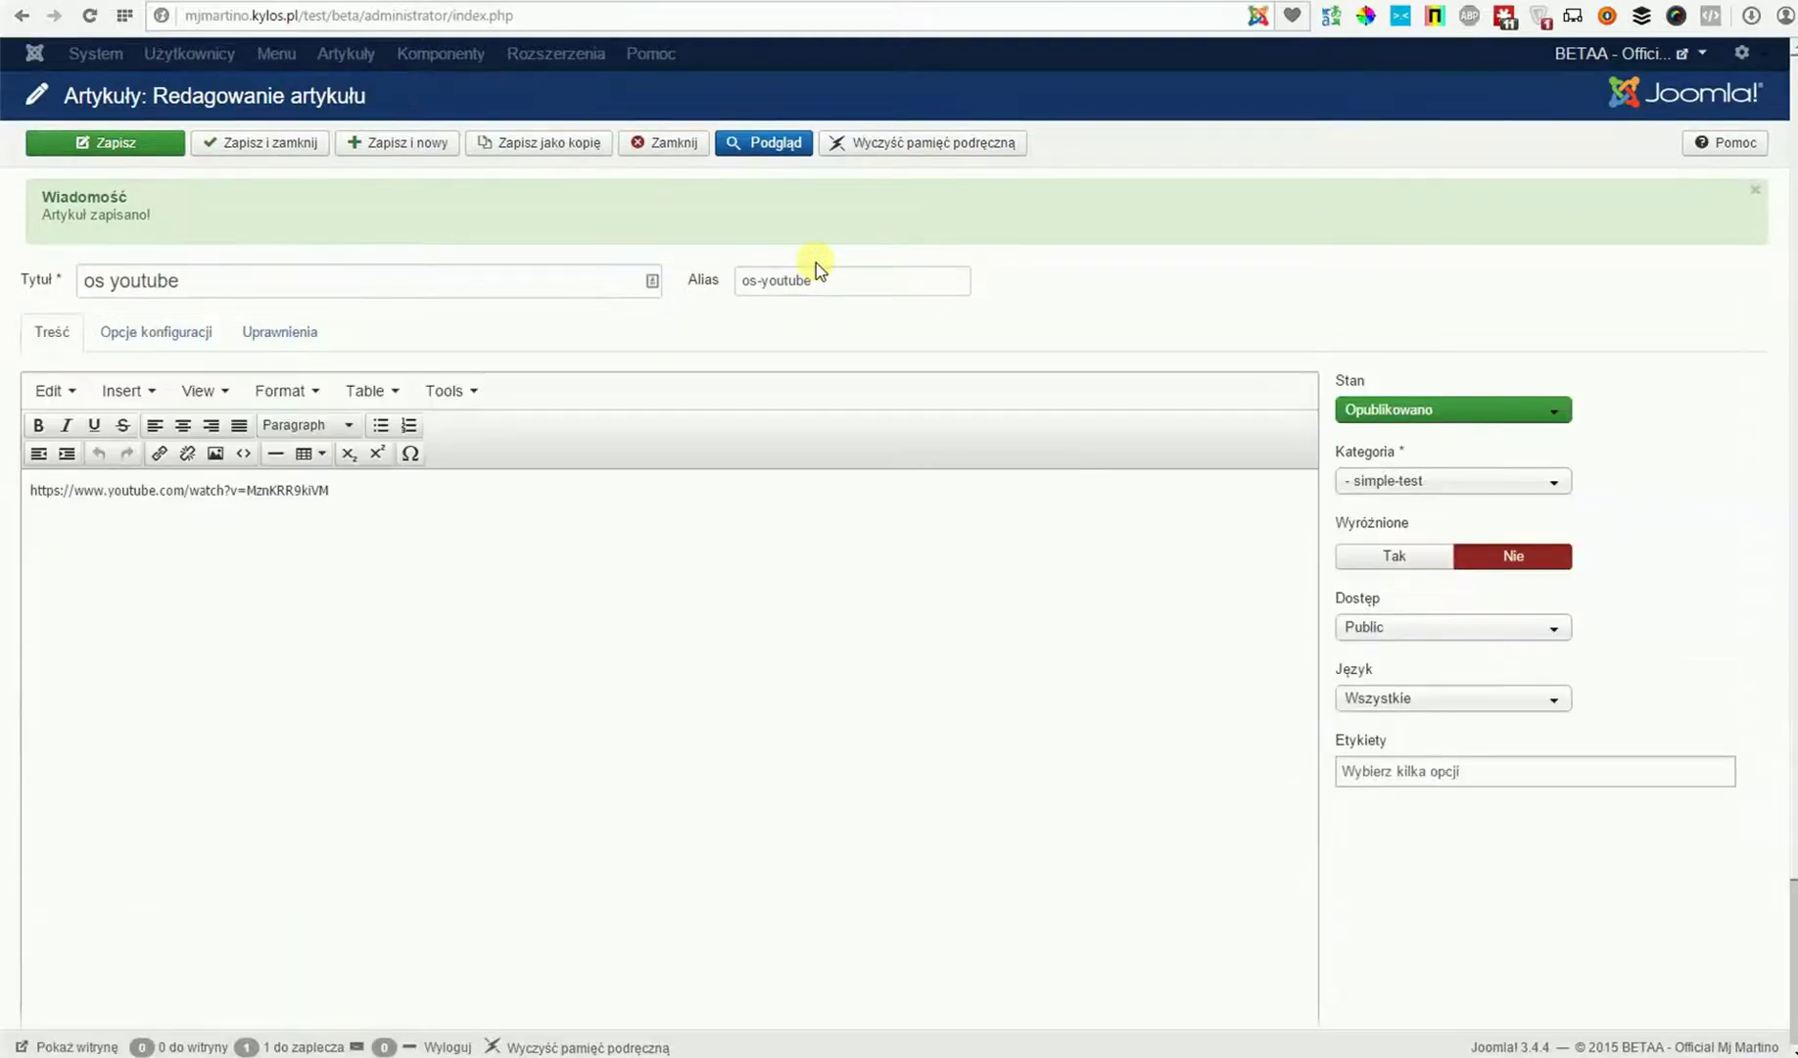
Reload the site's TEST page to check the video in the os youtube article, and look up the OSYouTube extension page.
{"action": "key", "text": "ctrl+Tab"}
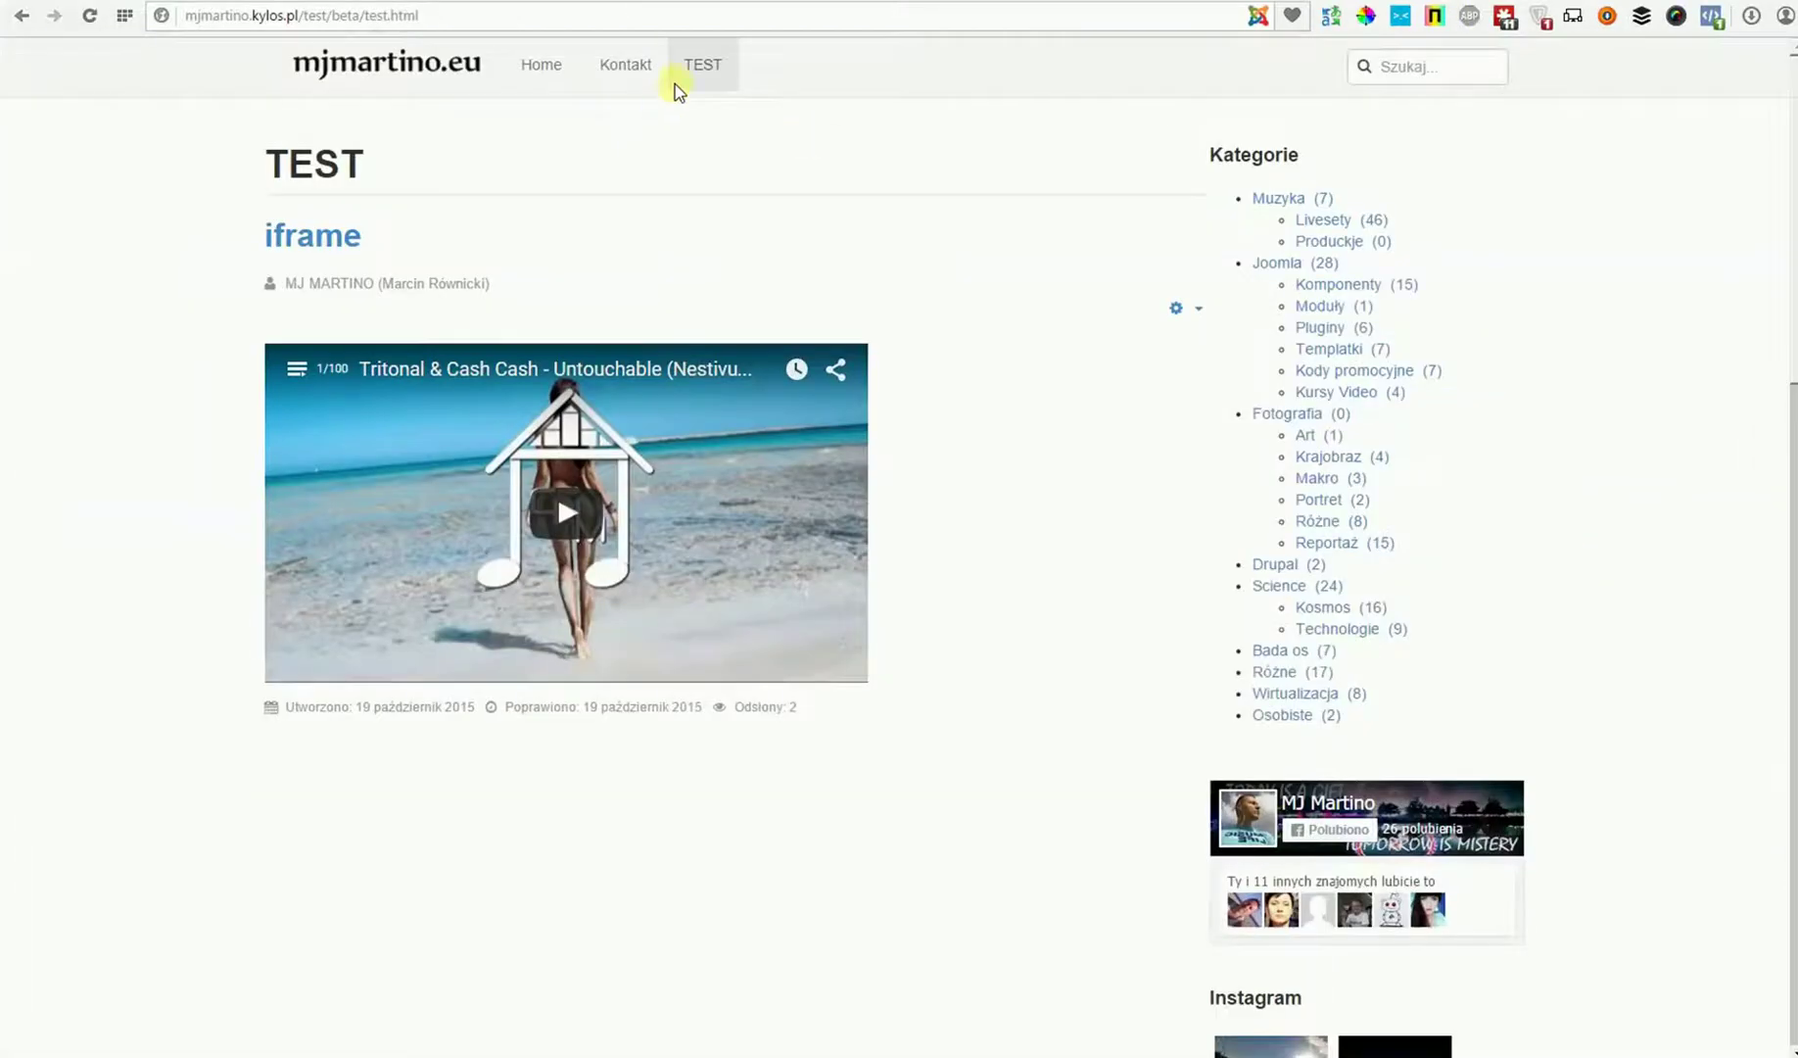
{"action": "left_click", "coordinate": [690, 70]}
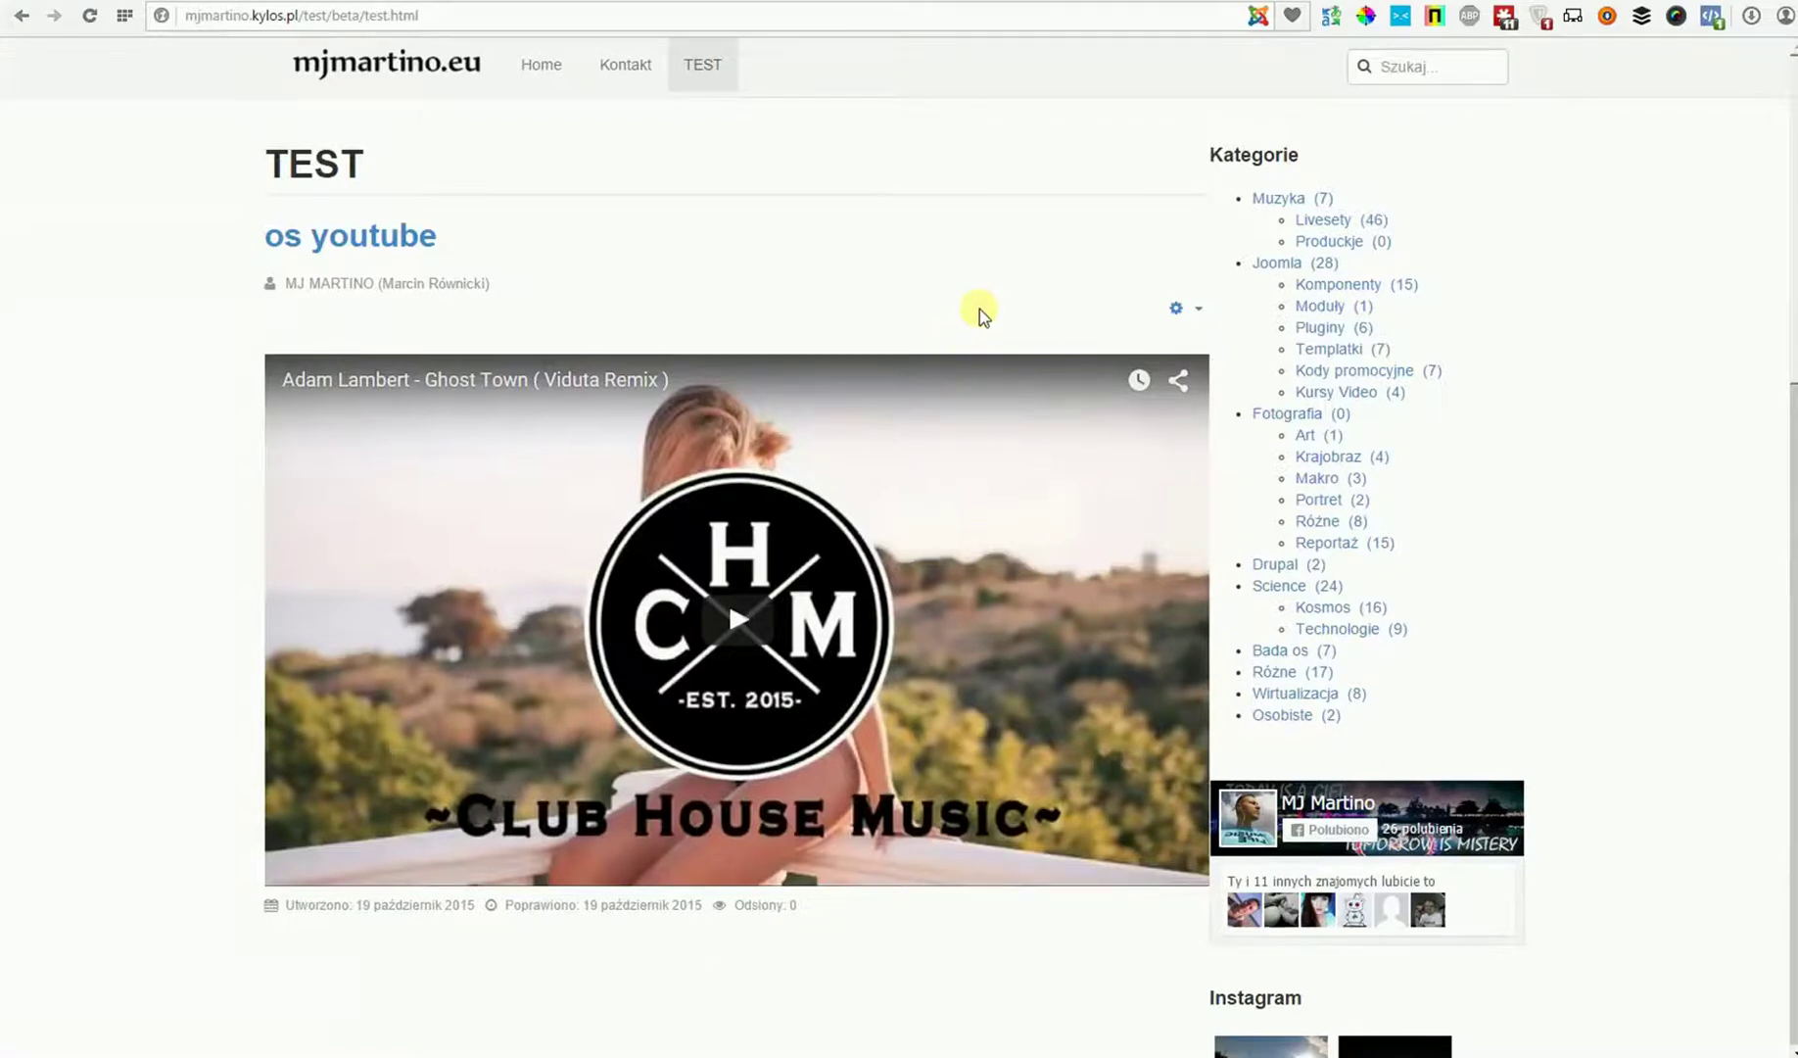
{"action": "key", "text": "ctrl+Tab"}
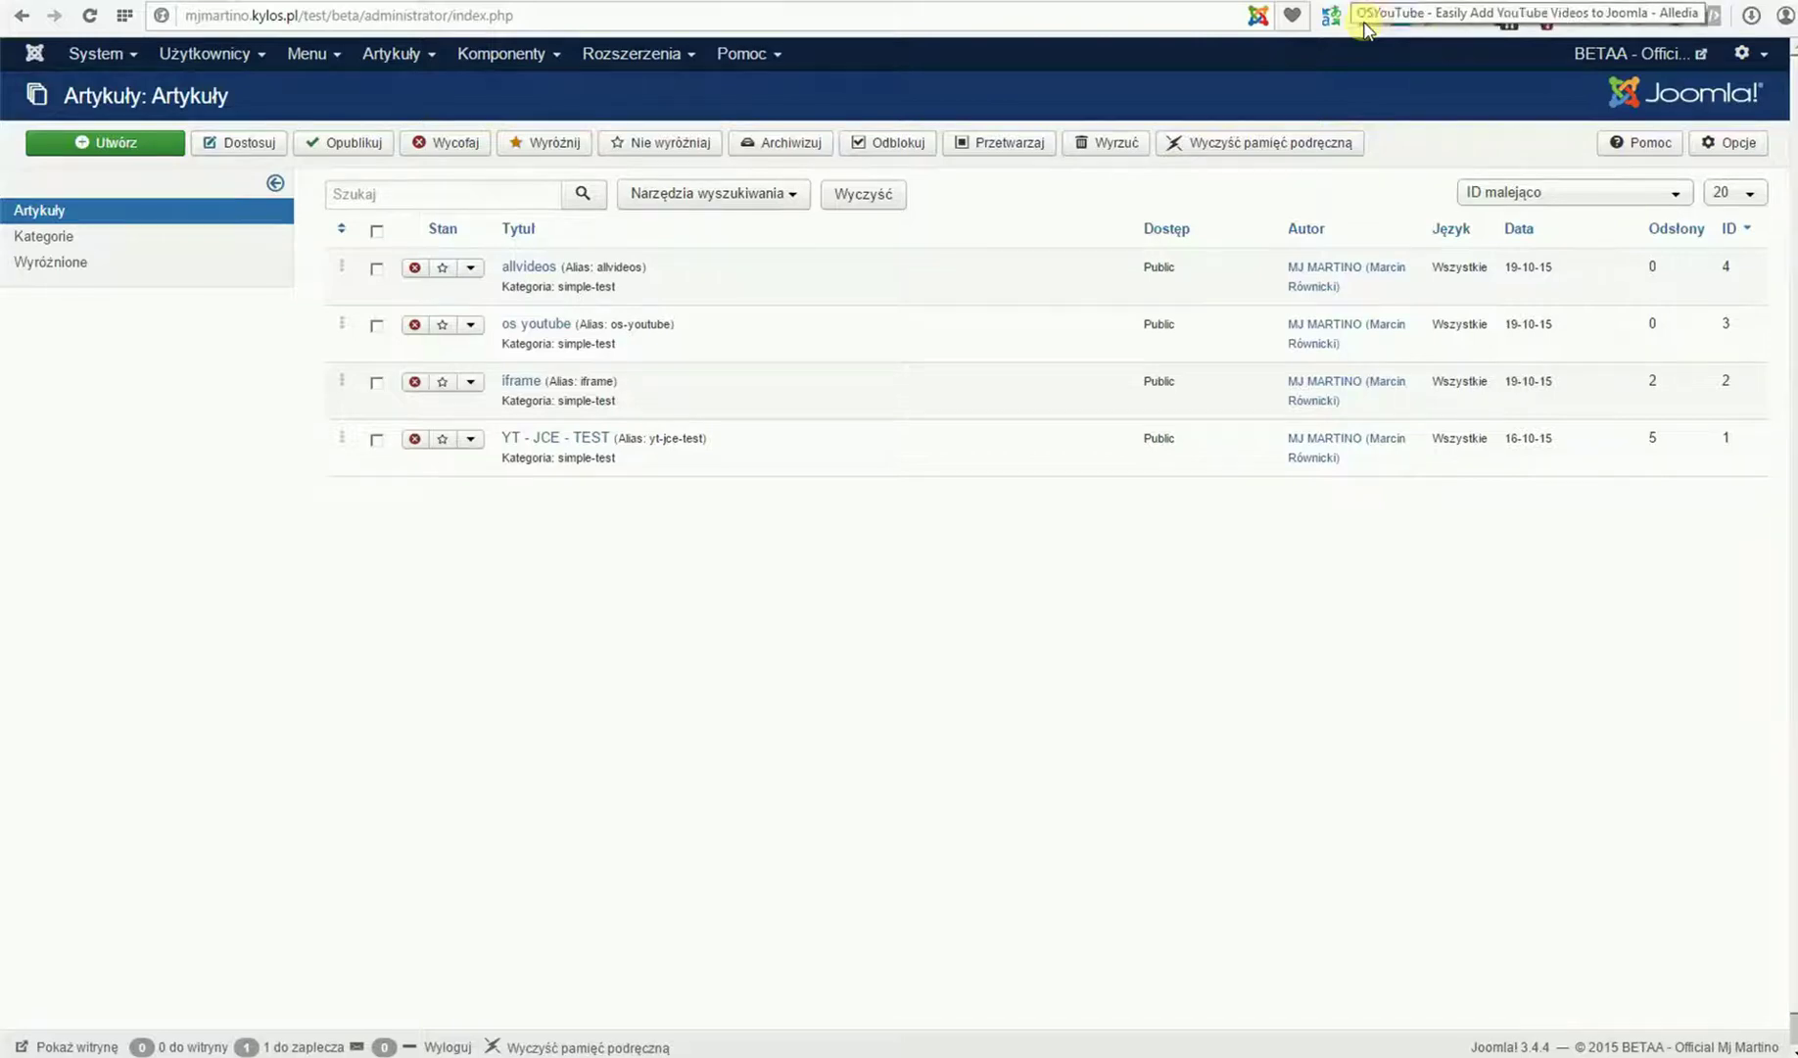
{"action": "left_click", "coordinate": [1365, 17]}
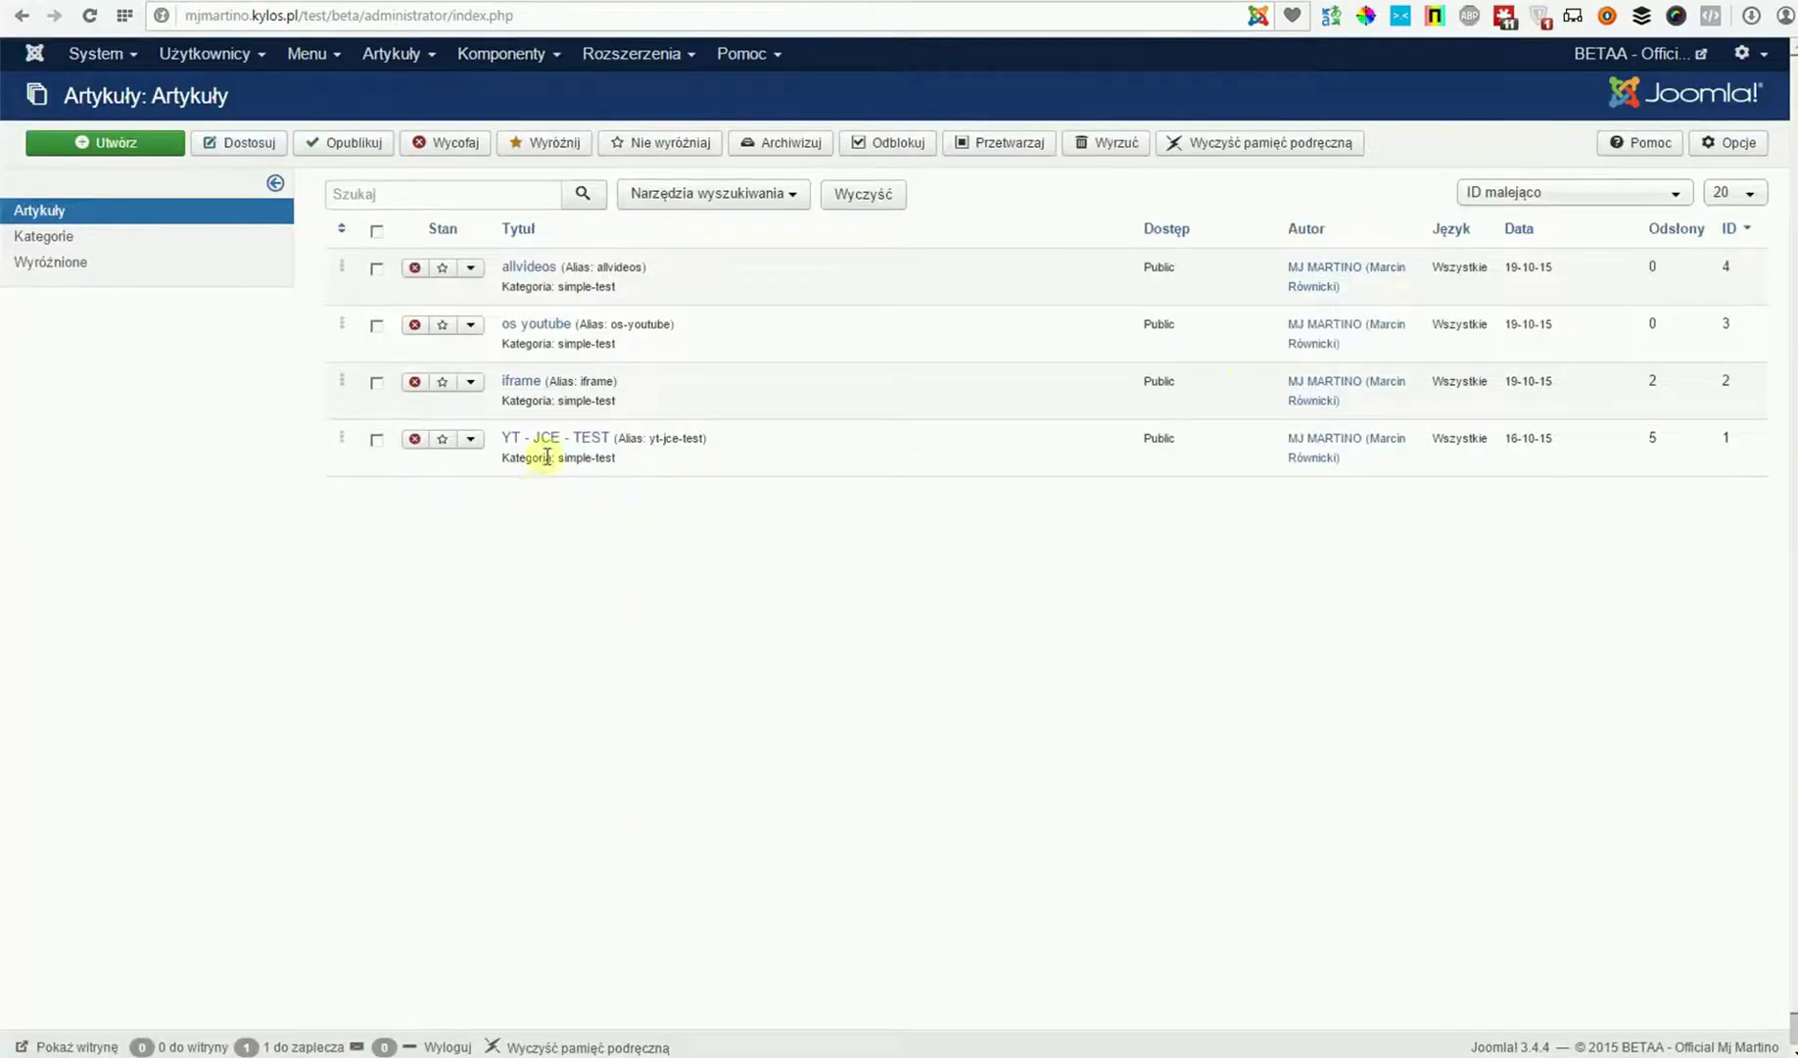
{"action": "left_click", "coordinate": [556, 438]}
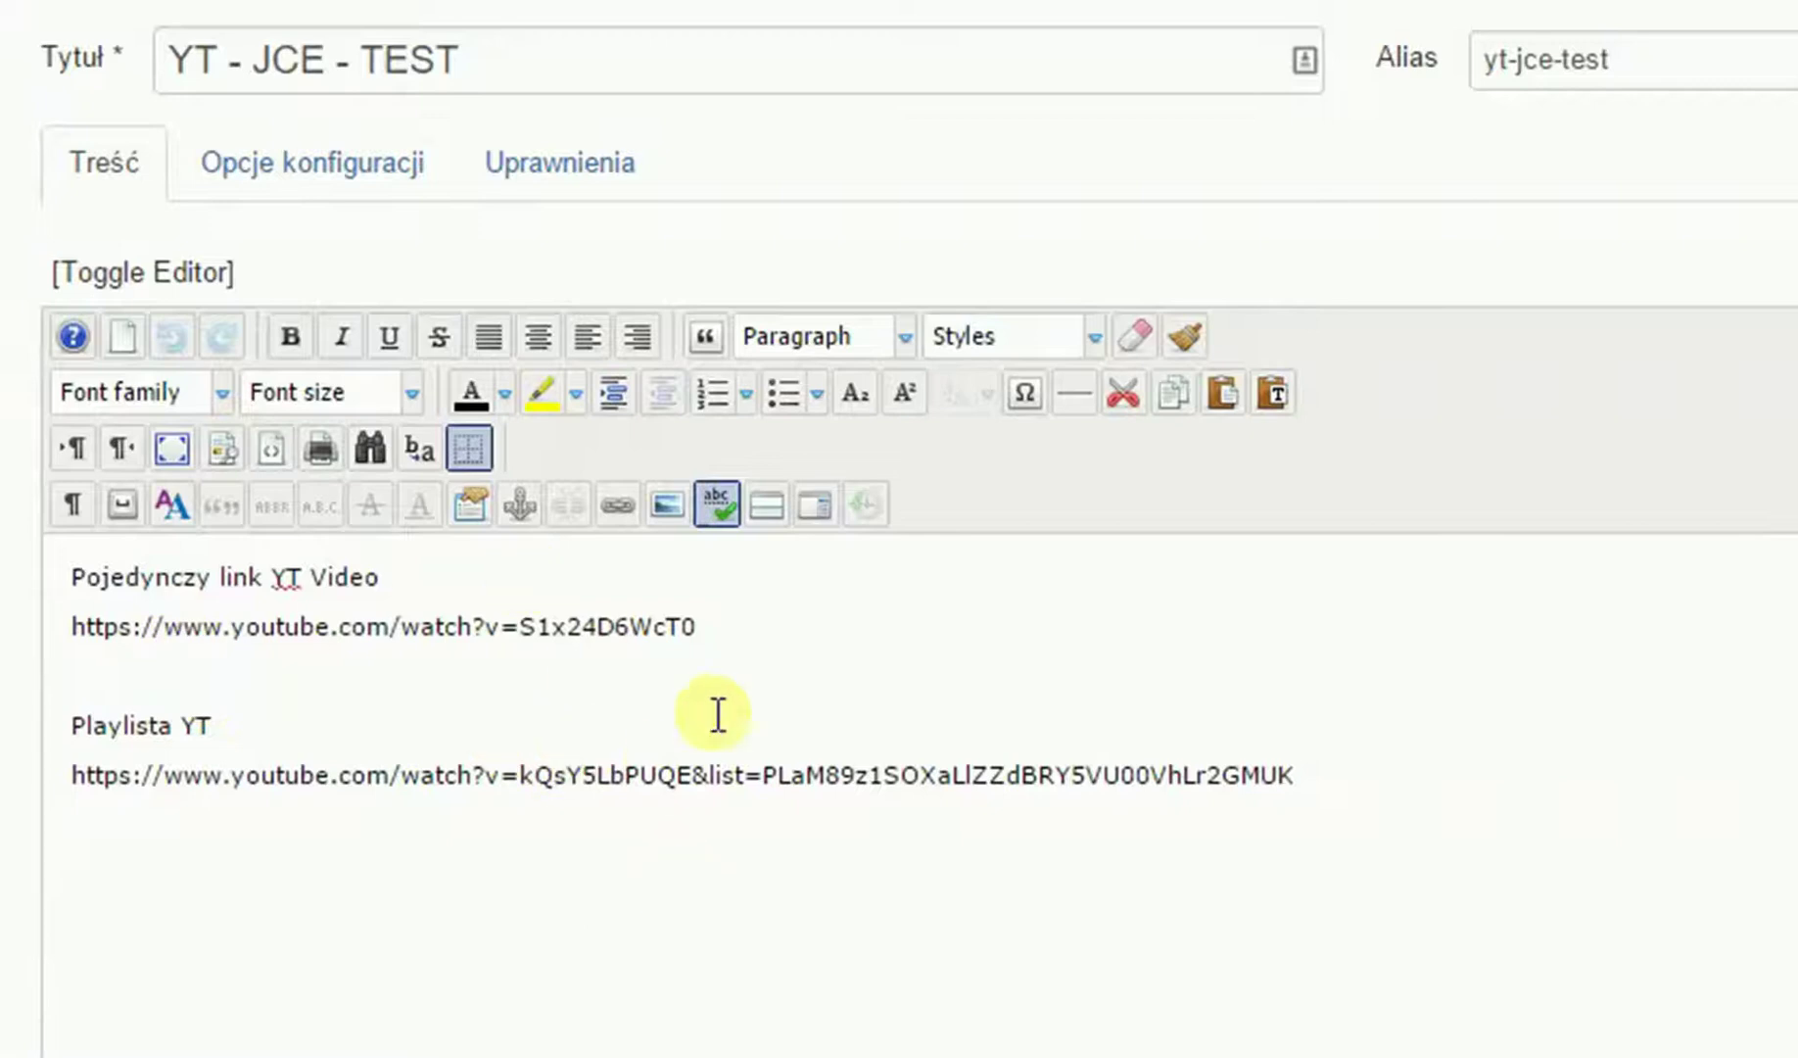
{"action": "left_click_drag", "start_coordinate": [727, 626], "coordinate": [63, 625]}
{"action": "key", "text": "ctrl+c"}
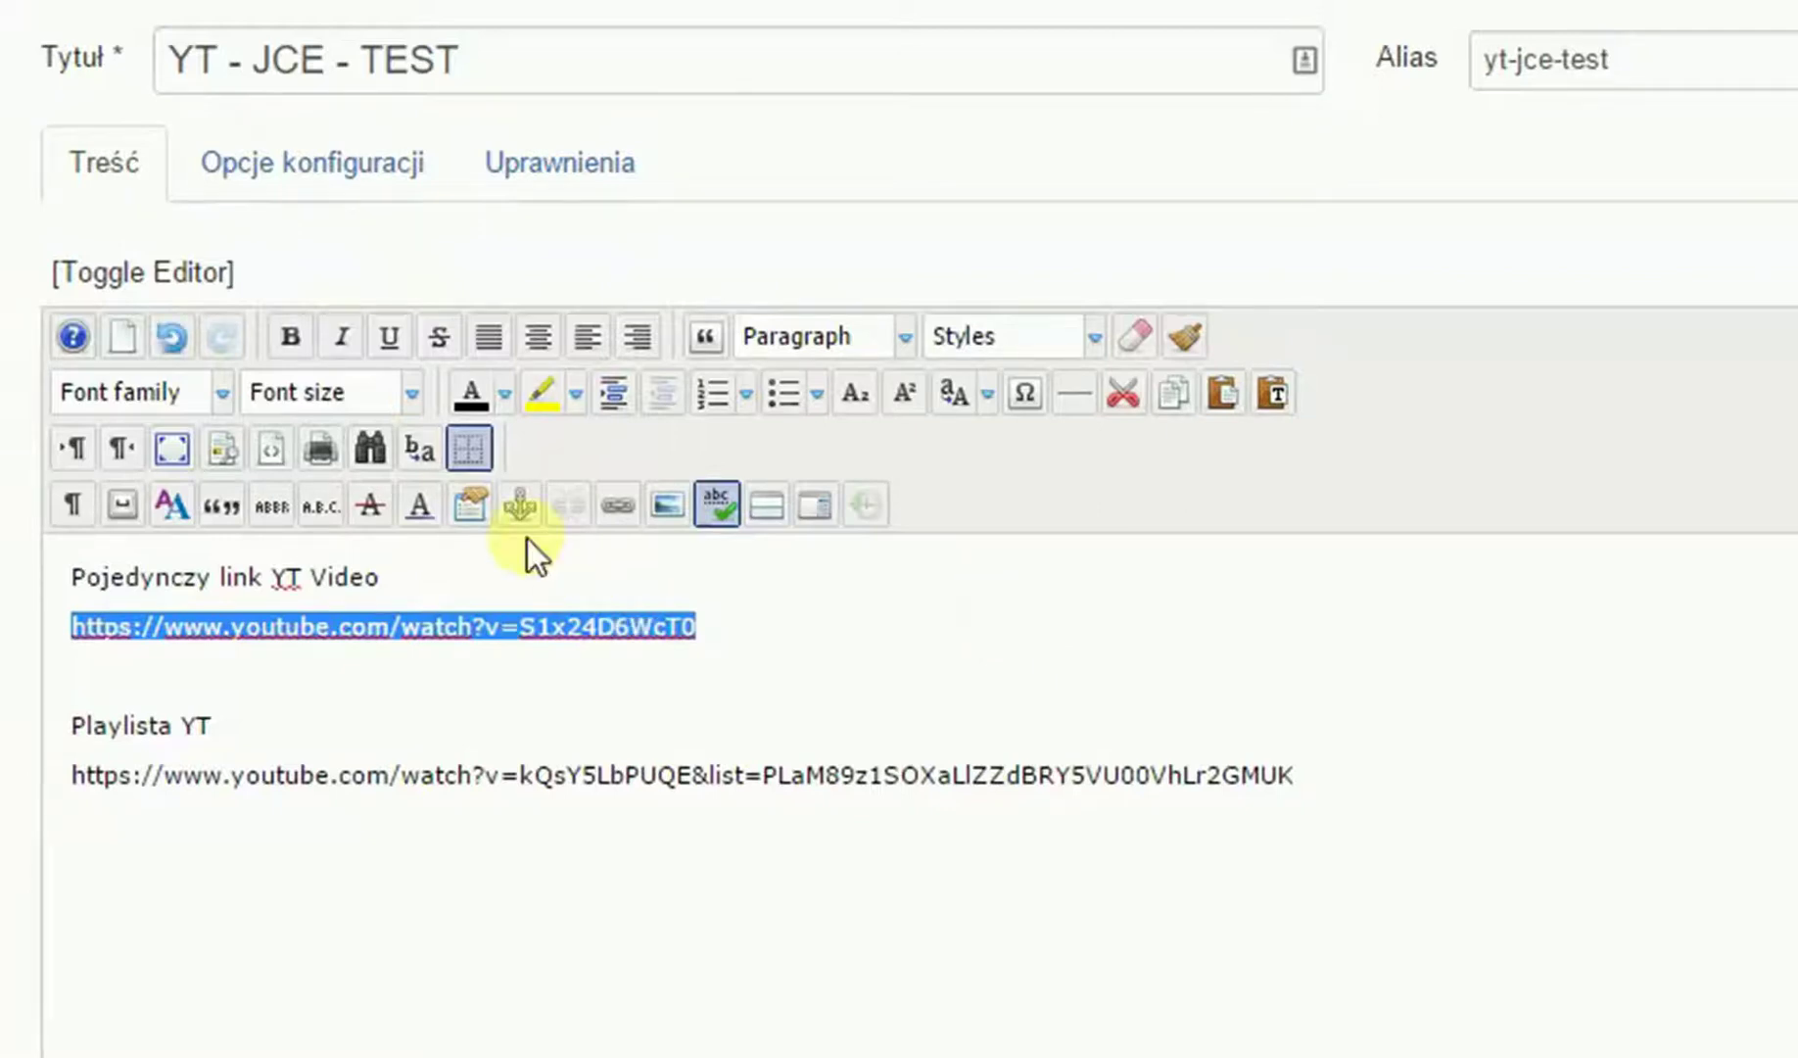
{"action": "left_click", "coordinate": [615, 506]}
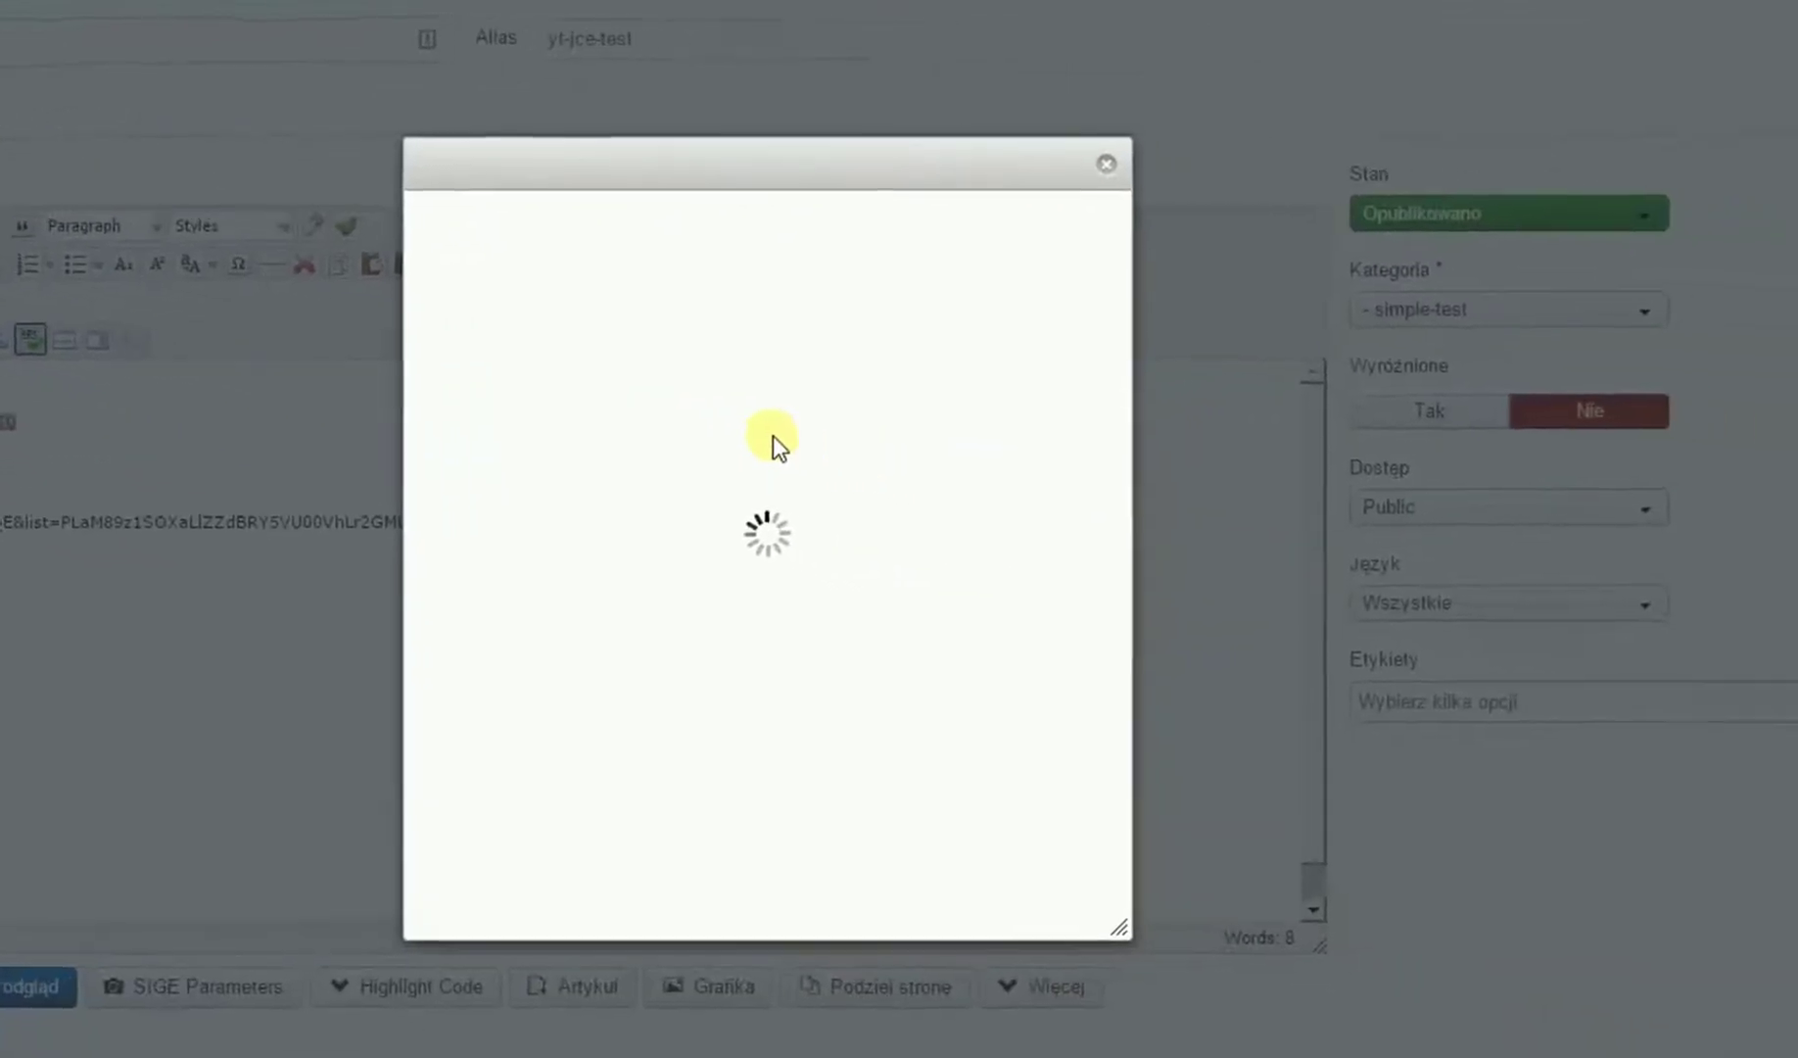
{"action": "left_click", "coordinate": [643, 267]}
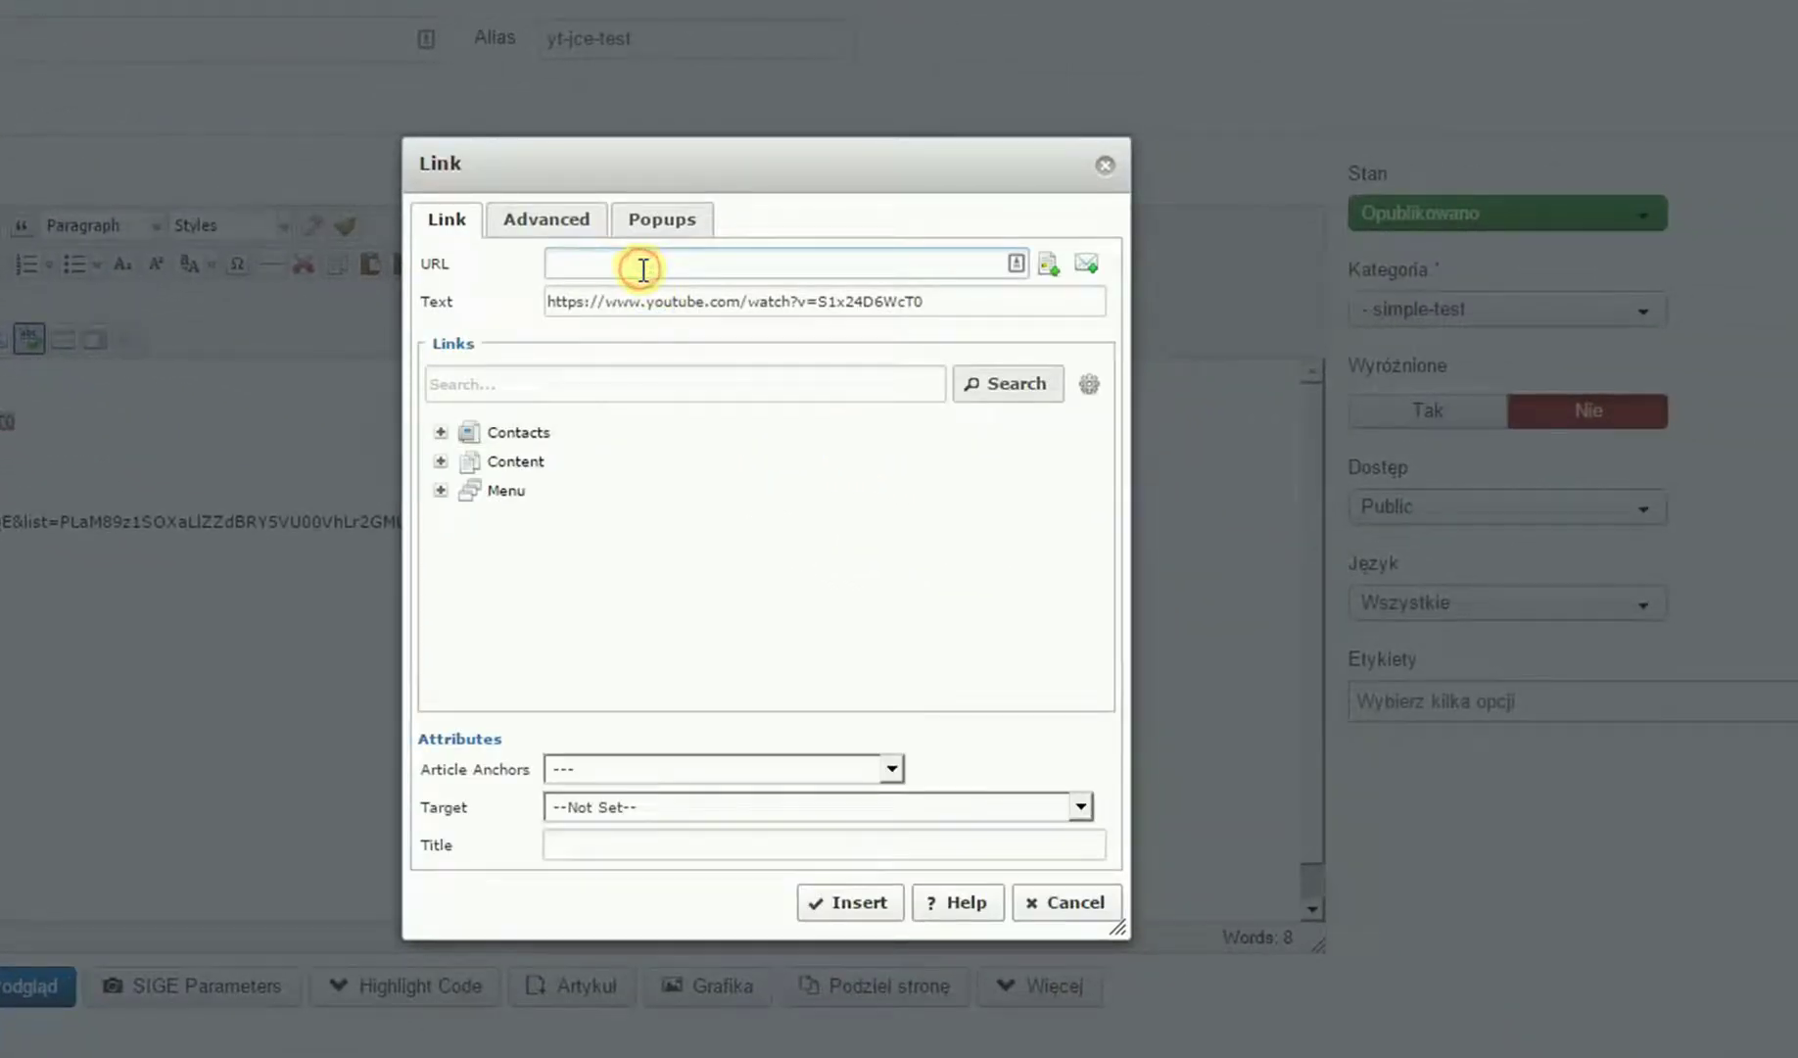
{"action": "key", "text": "ctrl+v"}
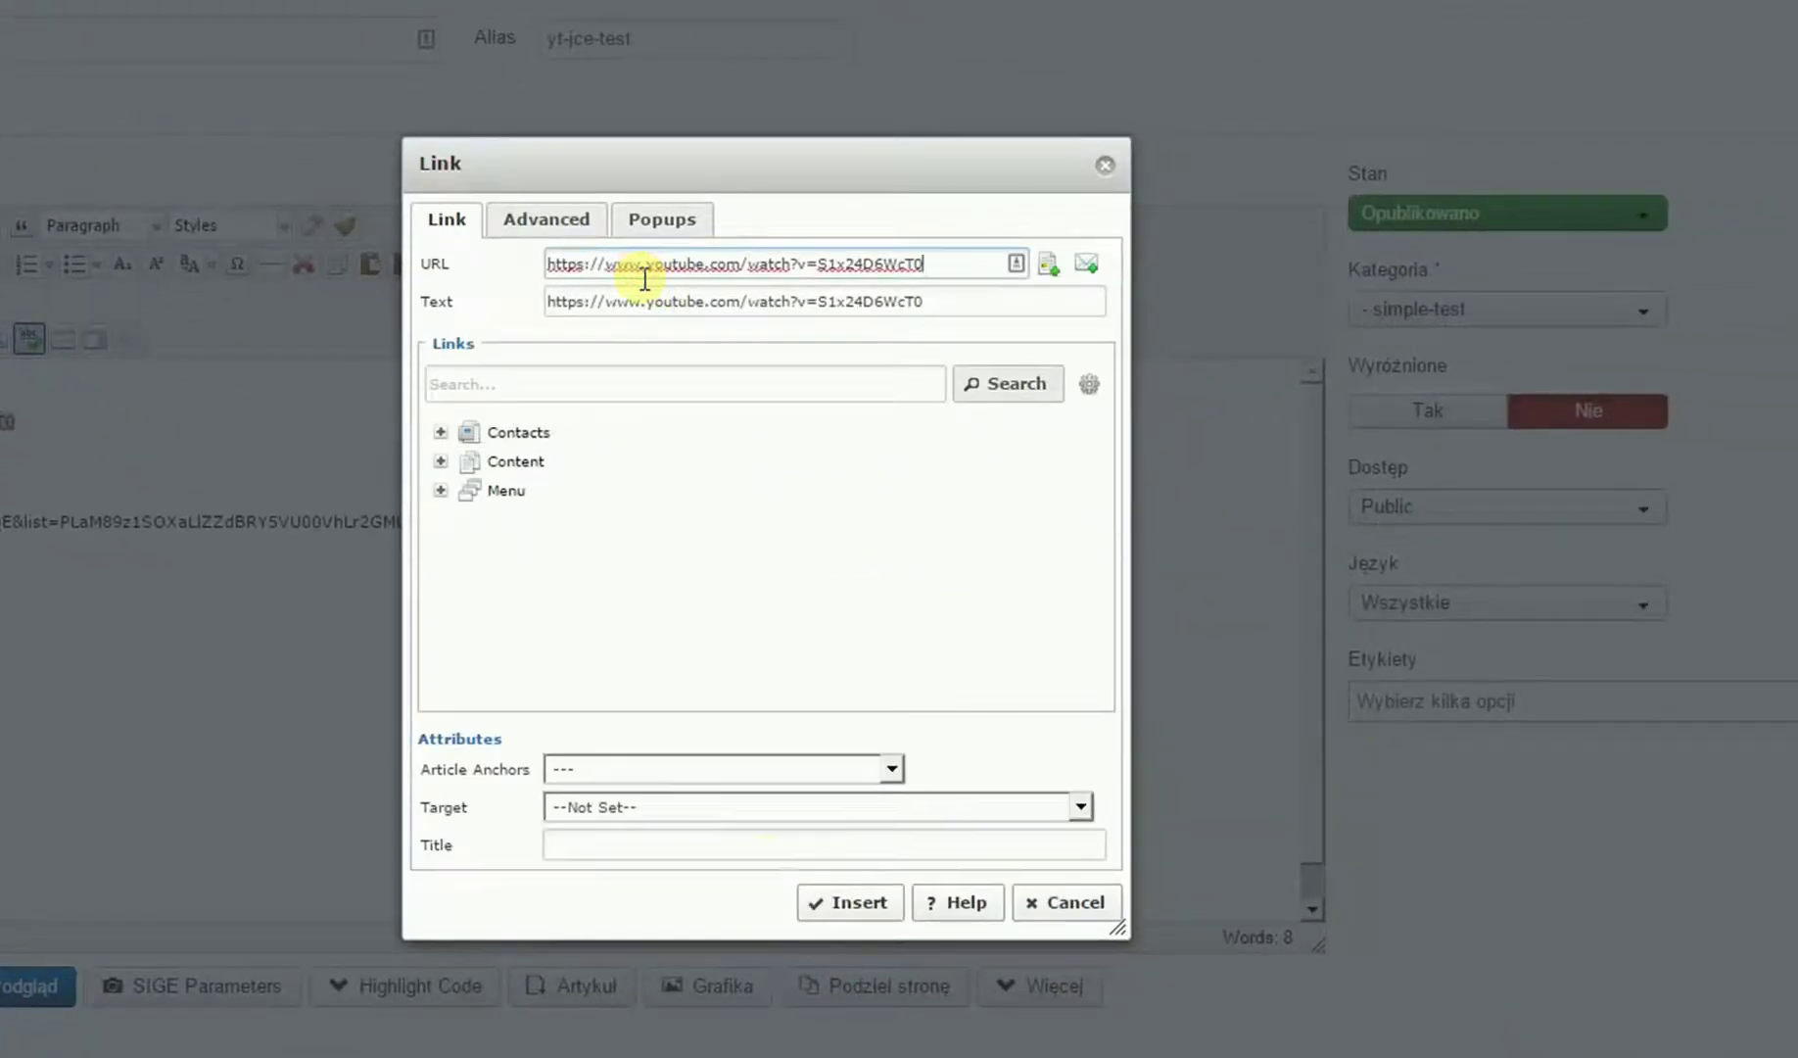
Set the single-video link's popup type to JCE MediaBox Popups and its popup title to AAA.
{"action": "left_click", "coordinate": [669, 224]}
{"action": "left_click", "coordinate": [725, 262]}
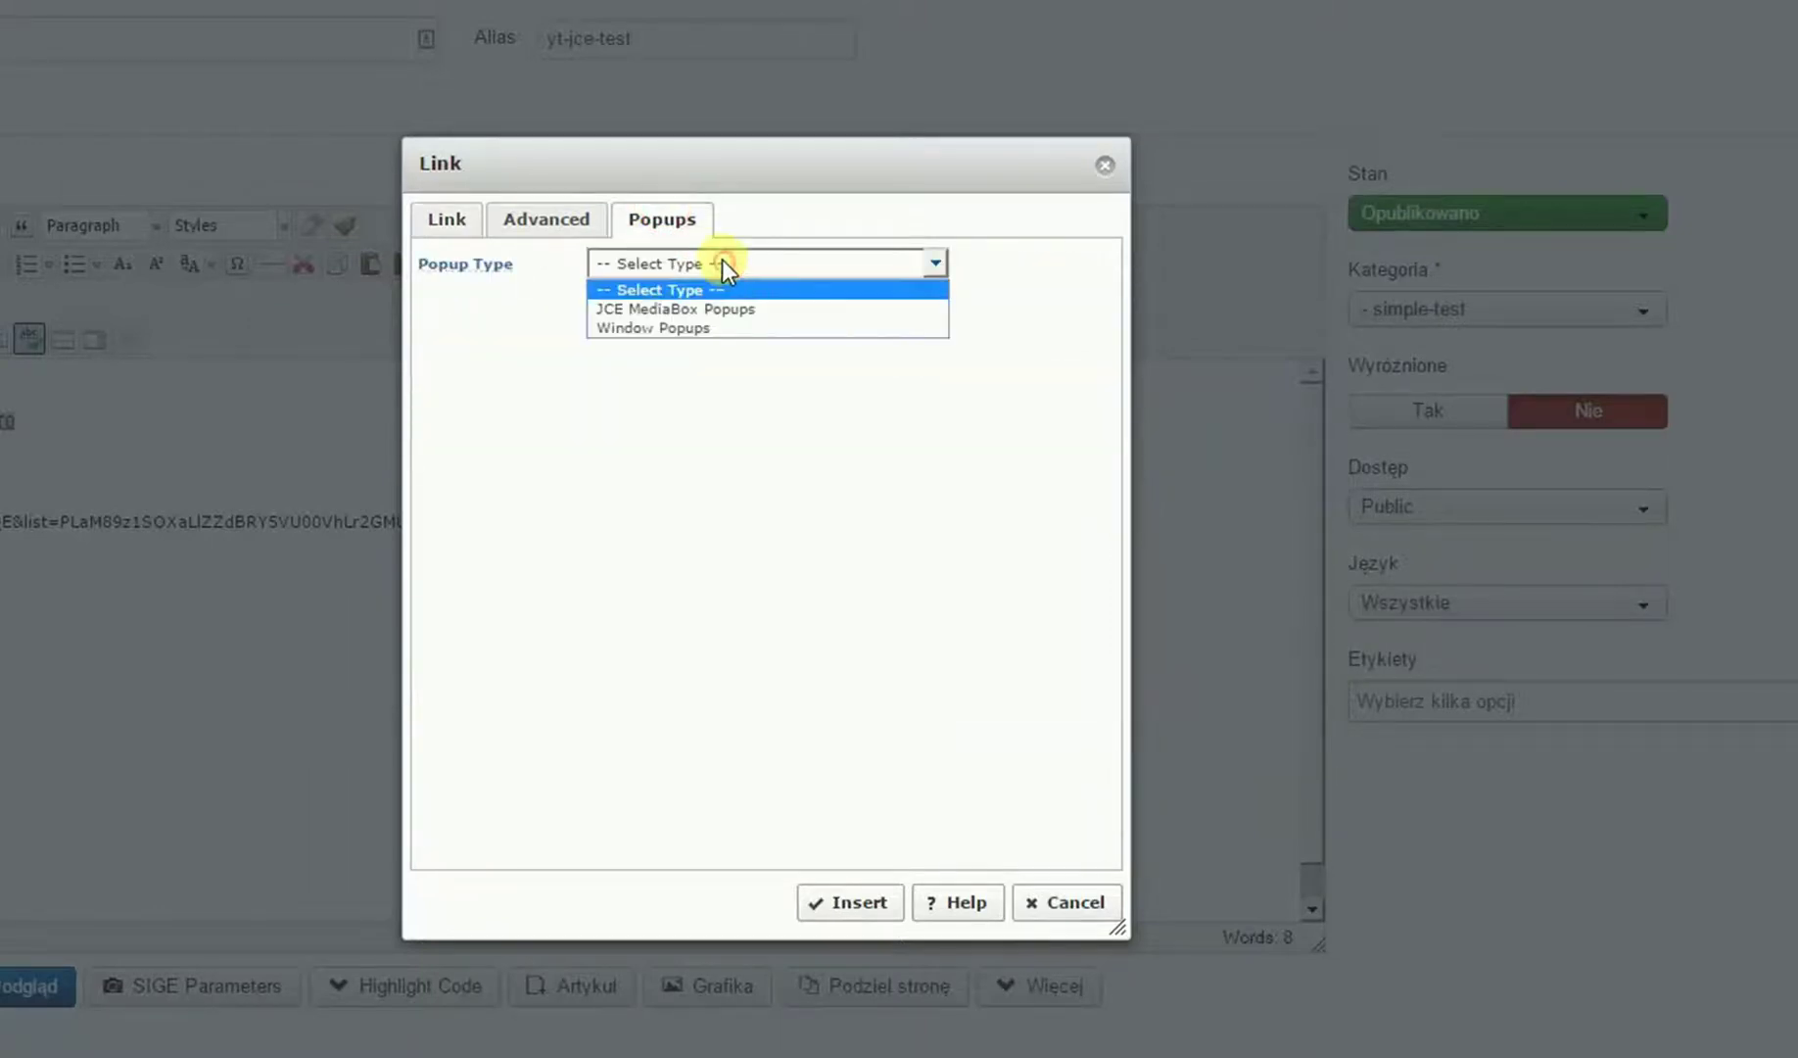
{"action": "left_click", "coordinate": [767, 308]}
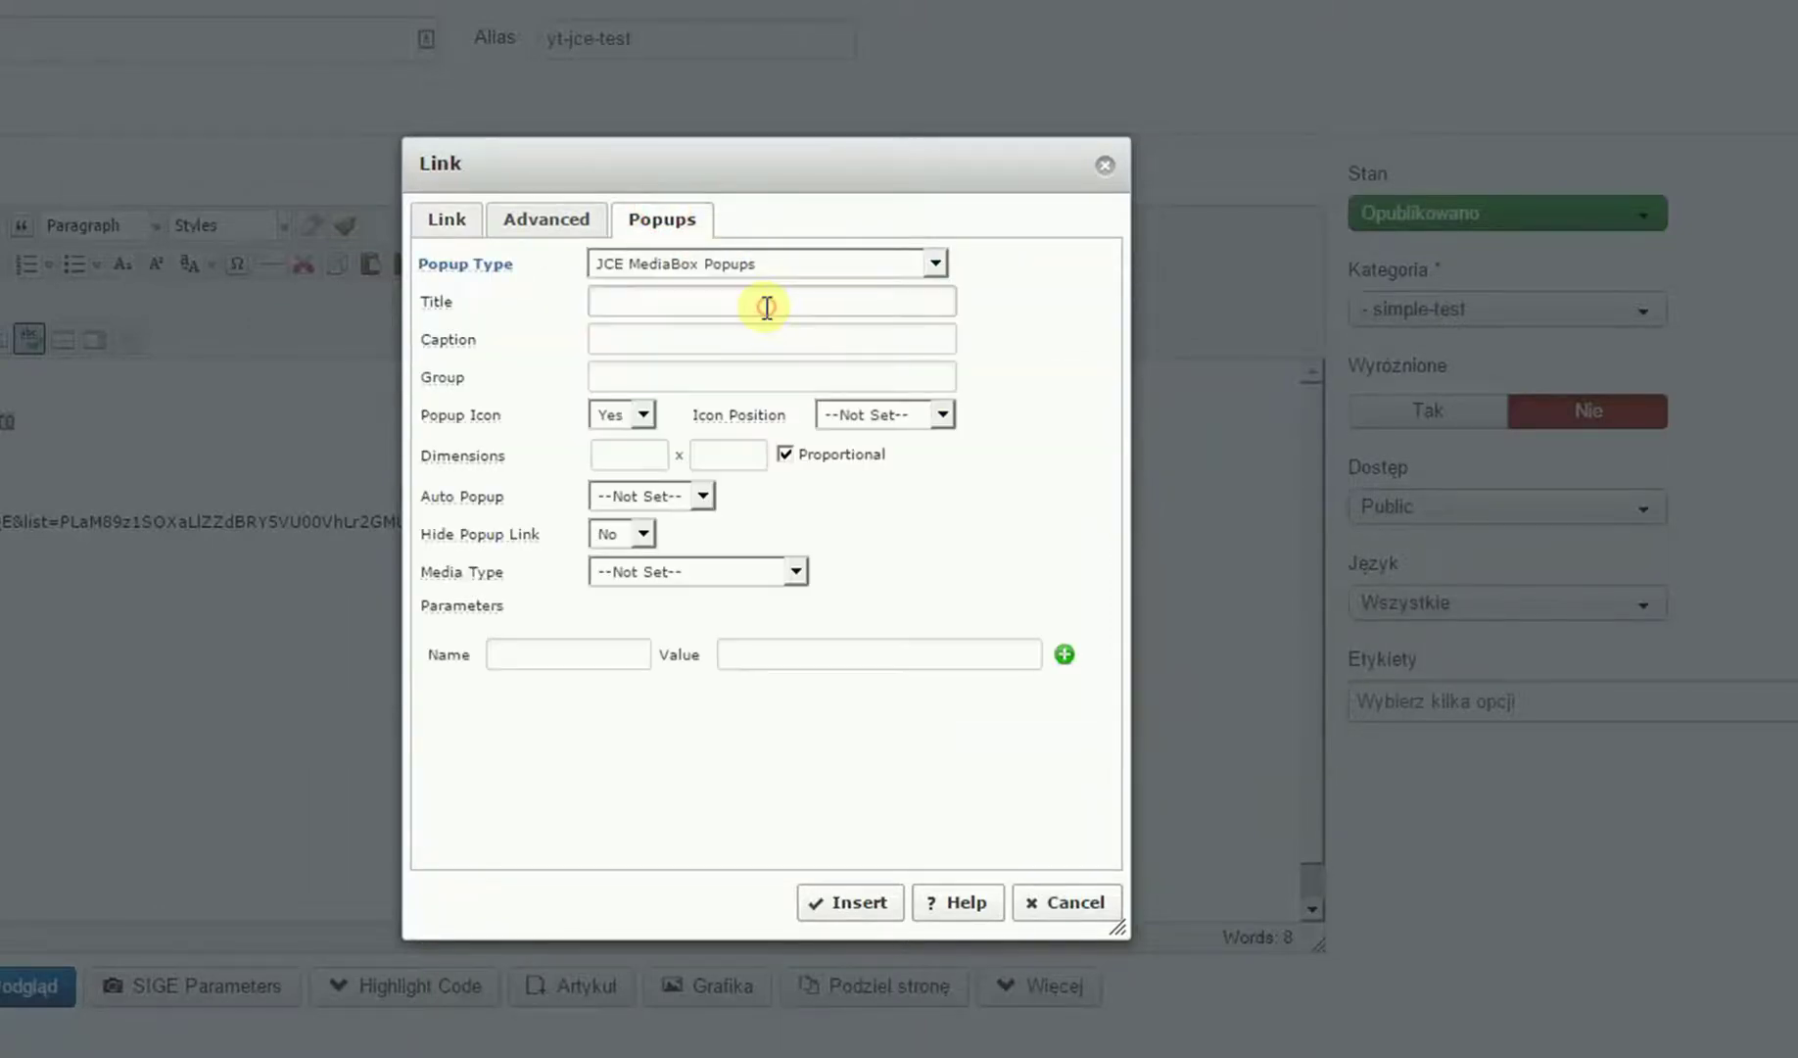
{"action": "left_click", "coordinate": [662, 302]}
{"action": "type", "text": "AAA"}
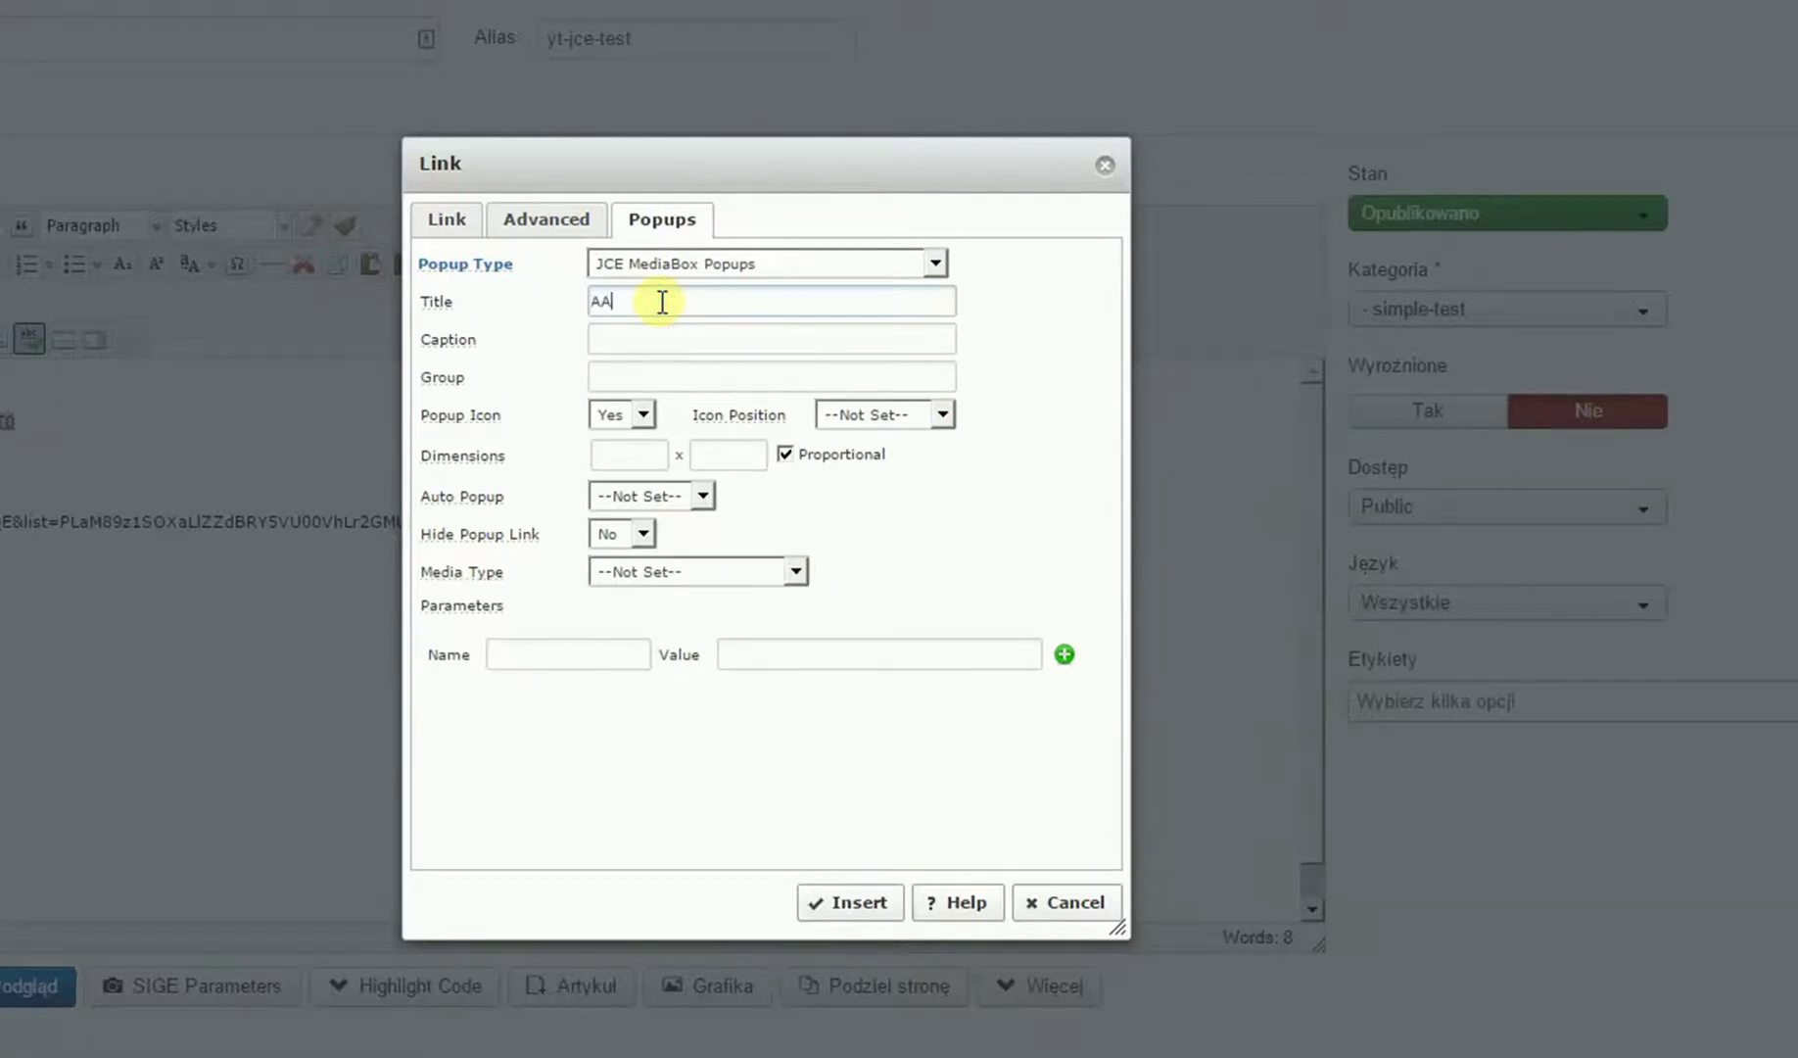
Set the popup dimensions to 600 x 400 and the media type to Youtube Video, and insert the single-video link.
{"action": "left_click", "coordinate": [636, 449]}
{"action": "type", "text": "6"}
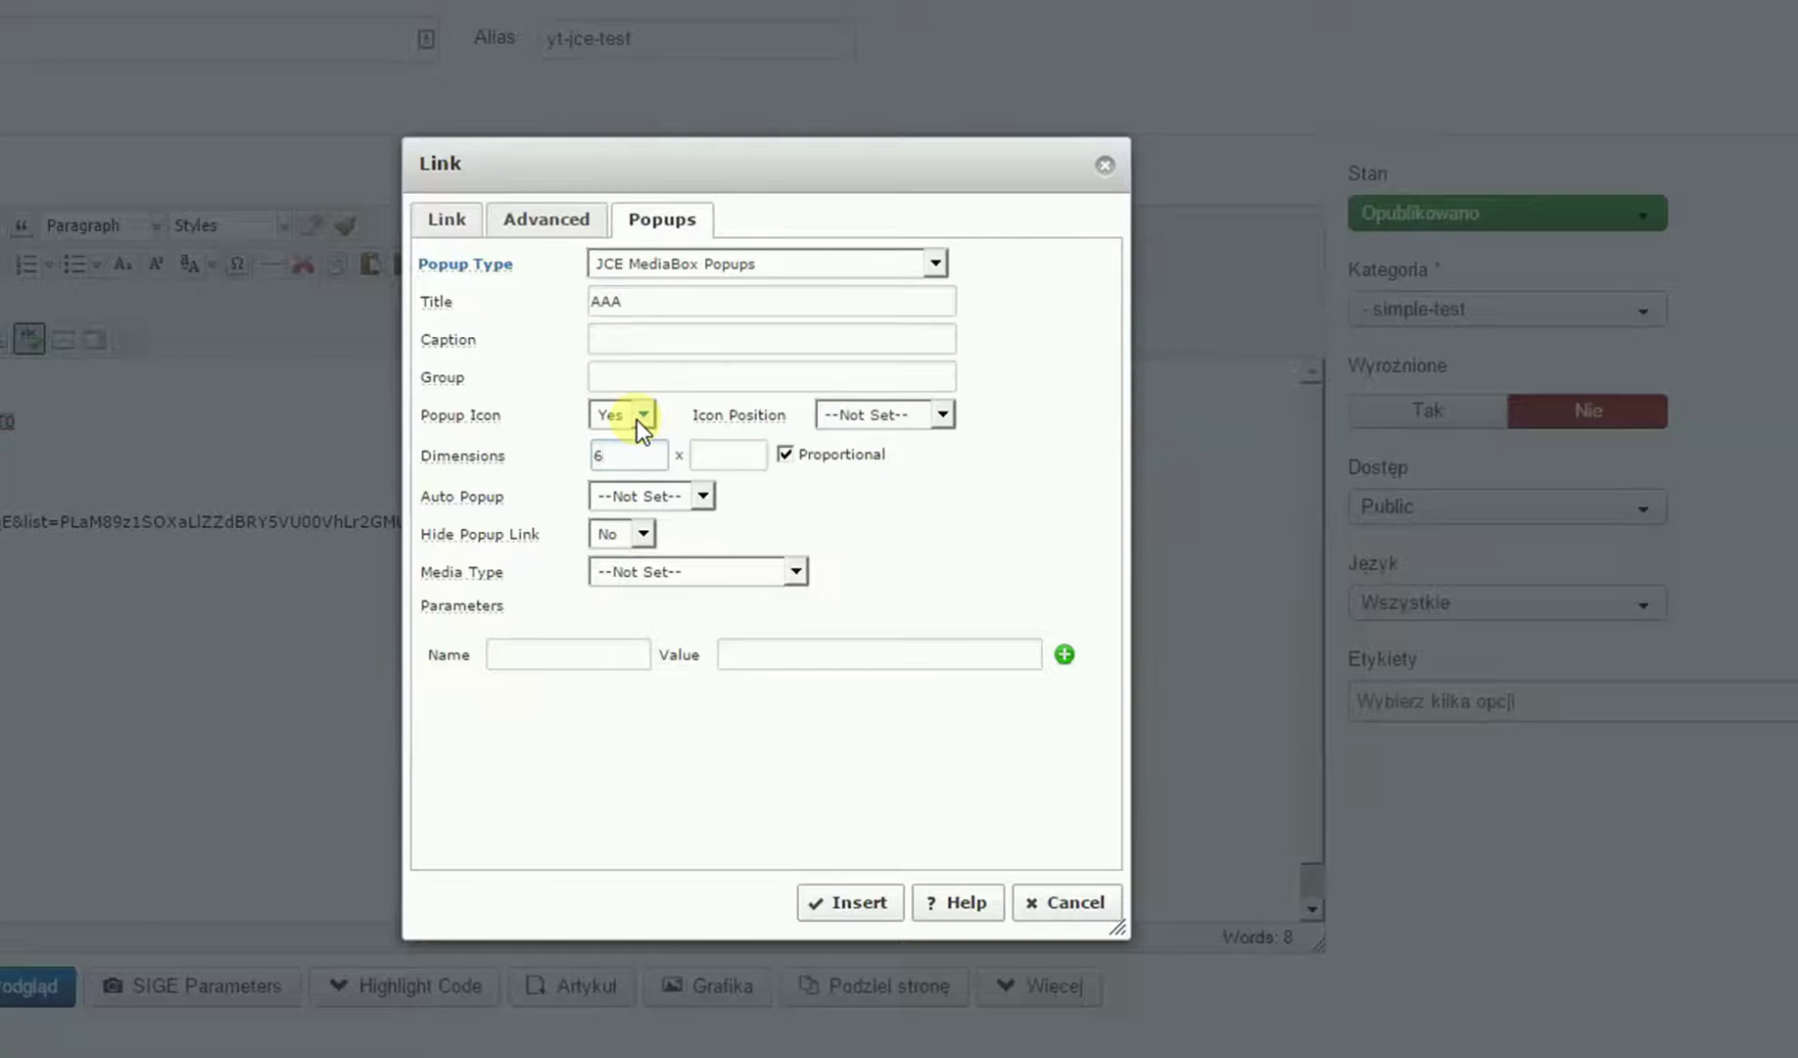
{"action": "type", "text": "00"}
{"action": "key", "text": "Tab"}
{"action": "left_click", "coordinate": [782, 576]}
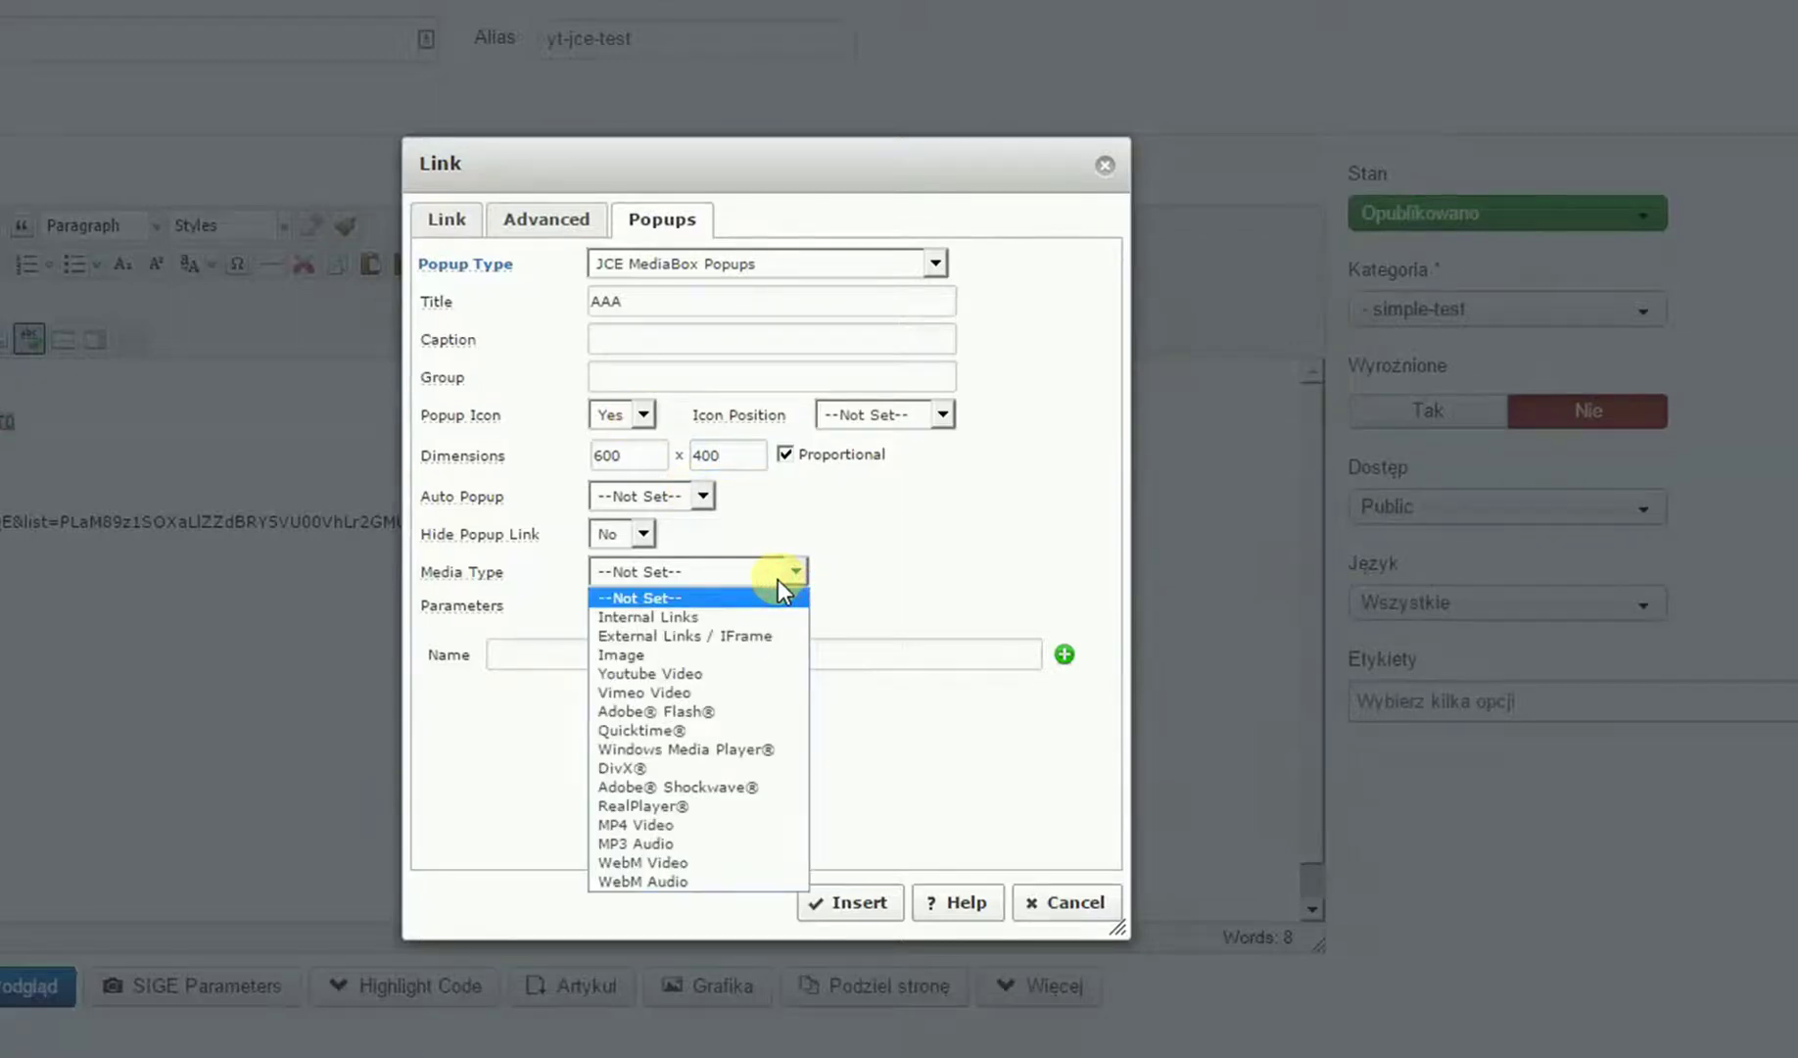
{"action": "left_click", "coordinate": [759, 673]}
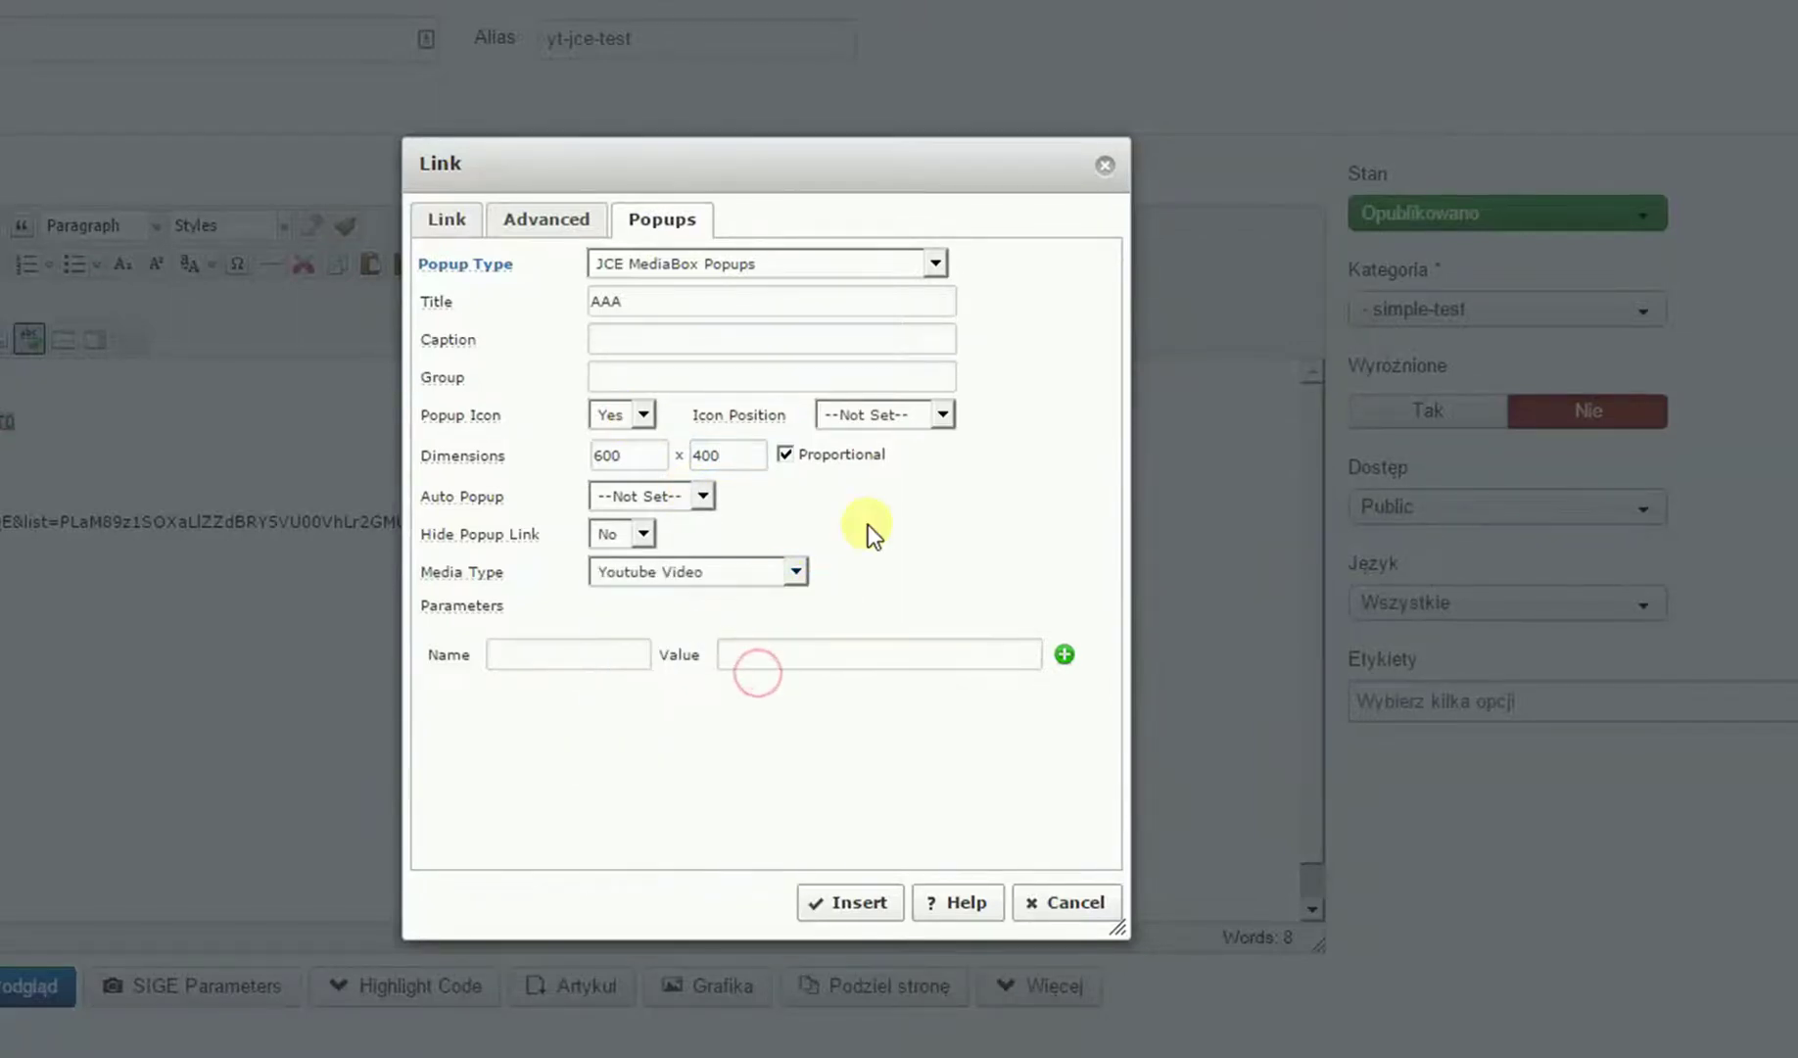
{"action": "left_click", "coordinate": [852, 903]}
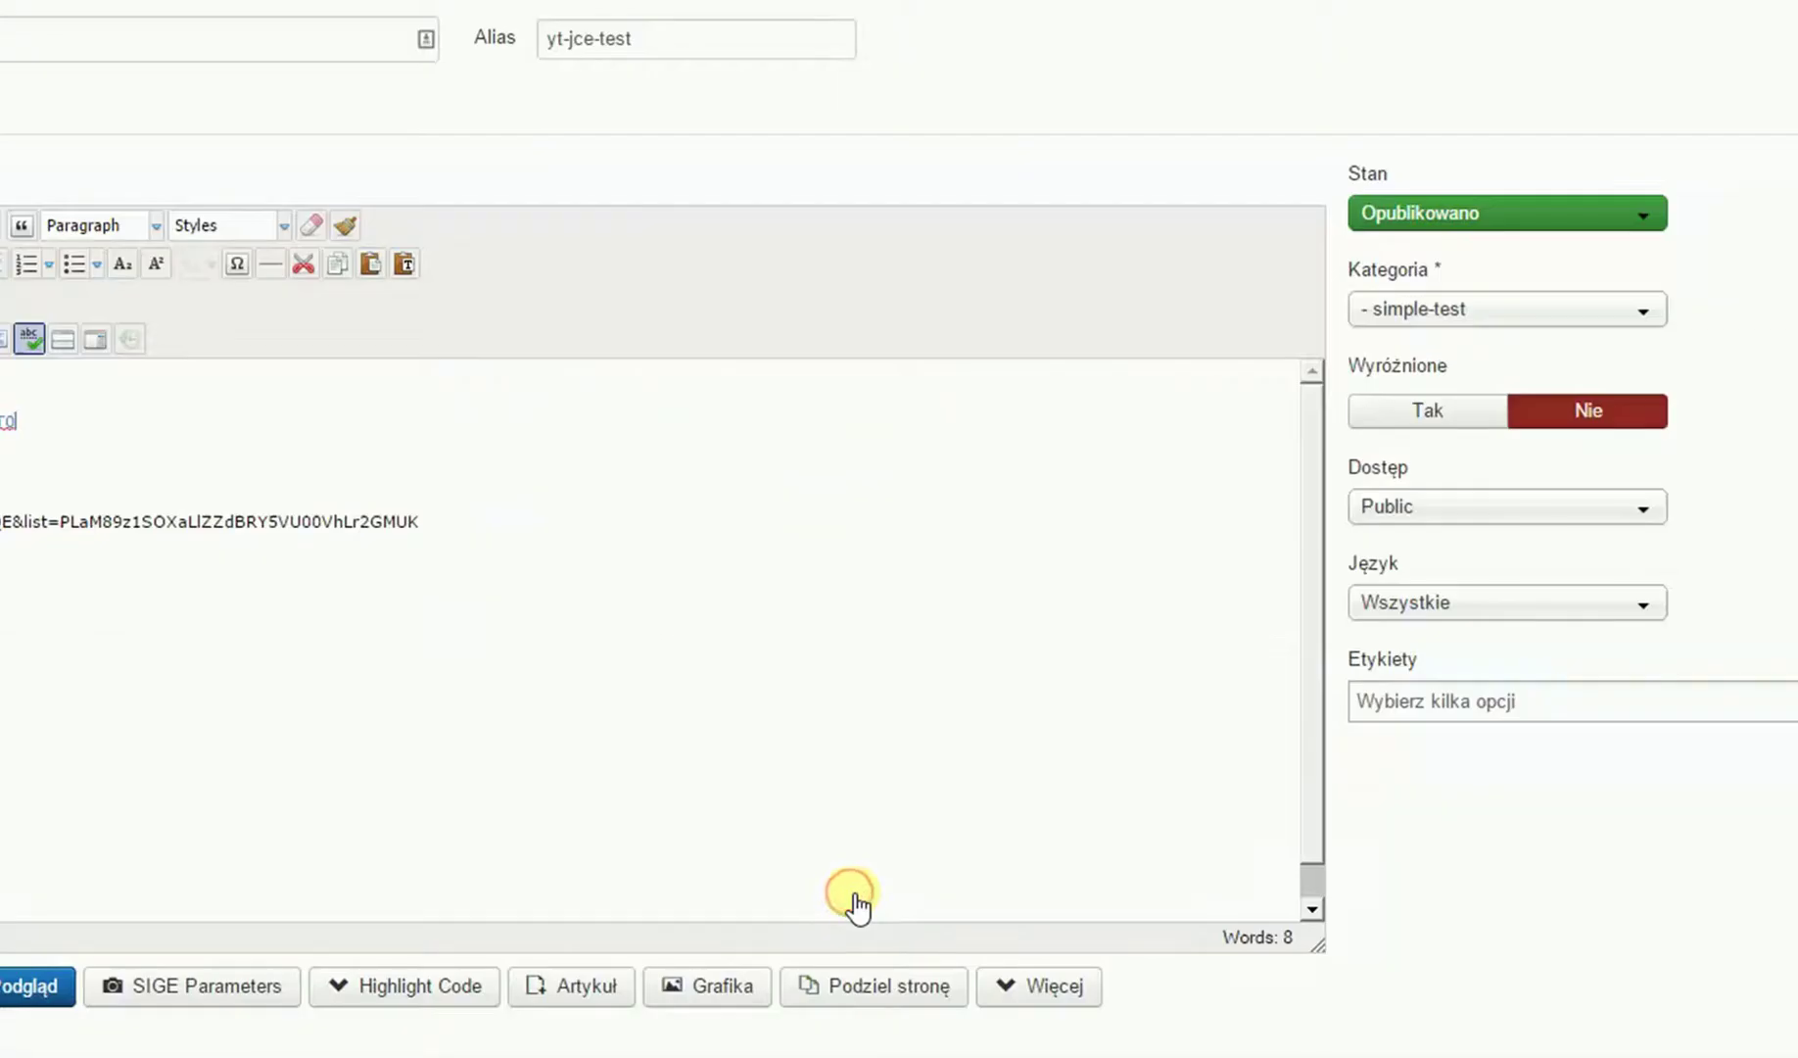
Start a link on the address under Playlista YT, using that same playlist address as the link's URL.
{"action": "left_click", "coordinate": [529, 526]}
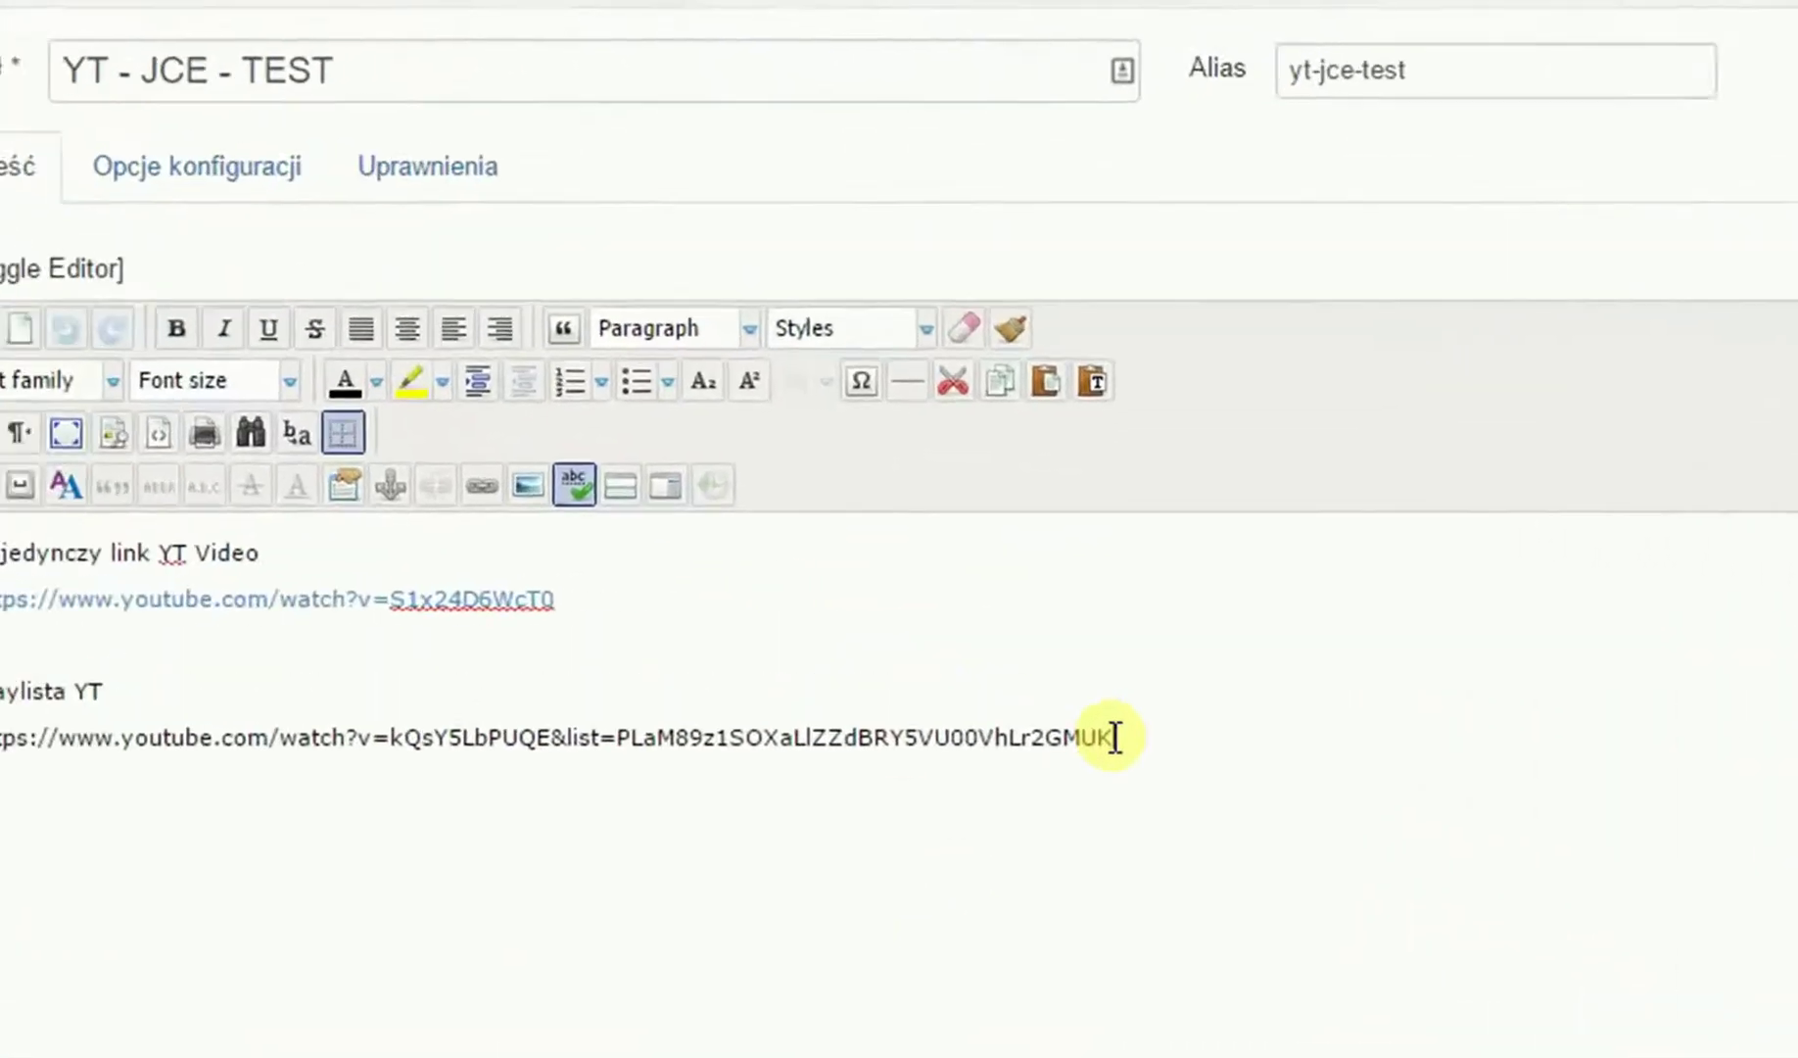
{"action": "left_click_drag", "start_coordinate": [480, 540], "coordinate": [61, 793]}
{"action": "key", "text": "ctrl+c"}
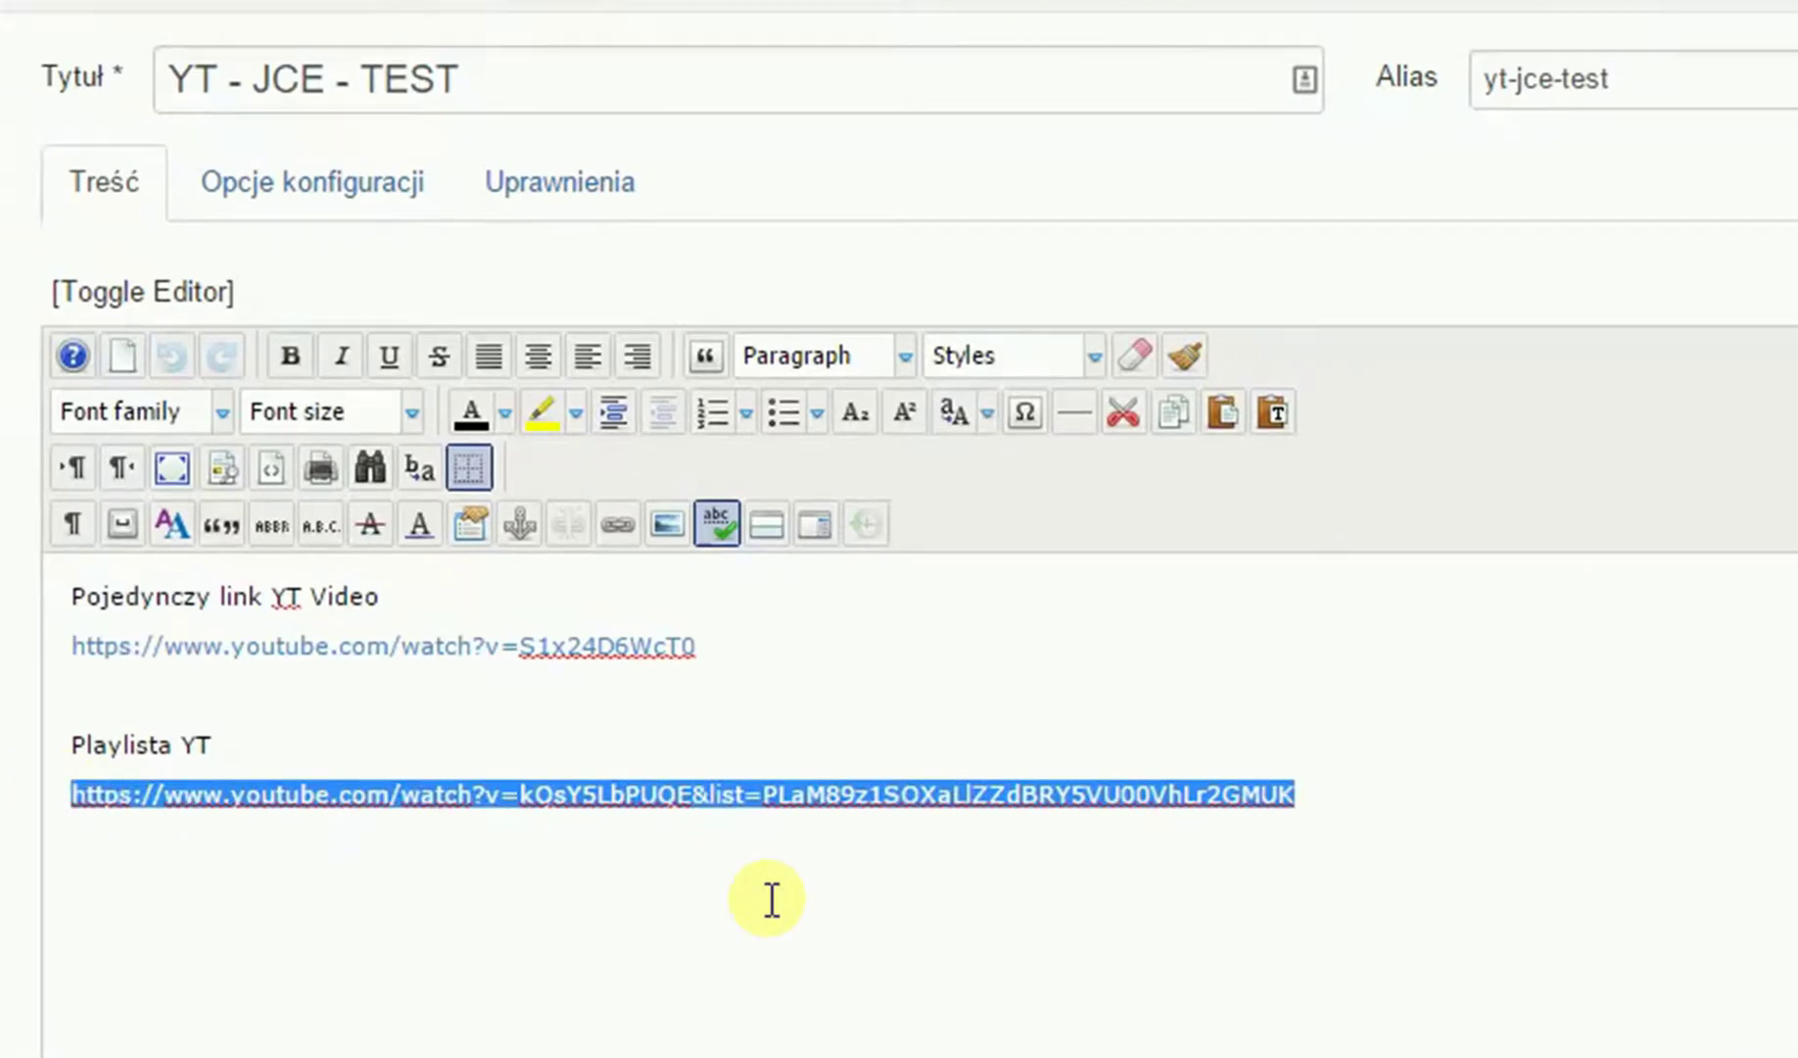
{"action": "left_click", "coordinate": [617, 528]}
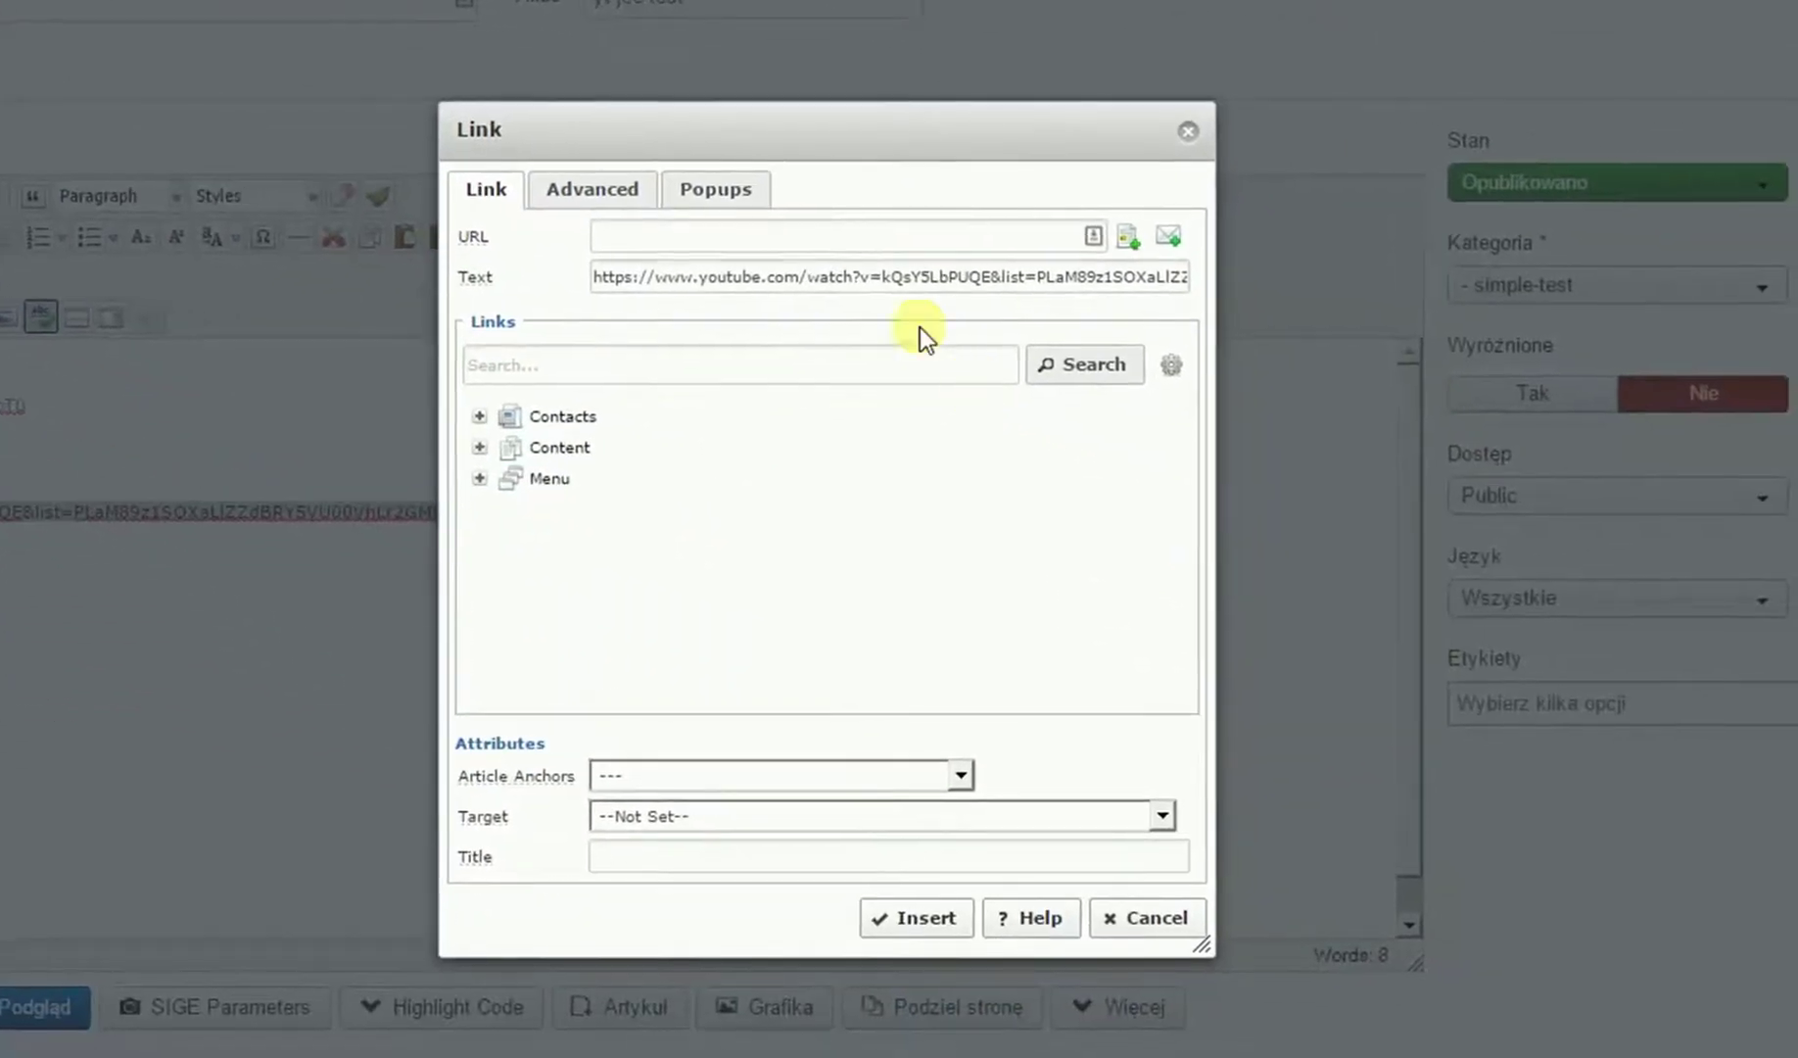
{"action": "left_click", "coordinate": [853, 238]}
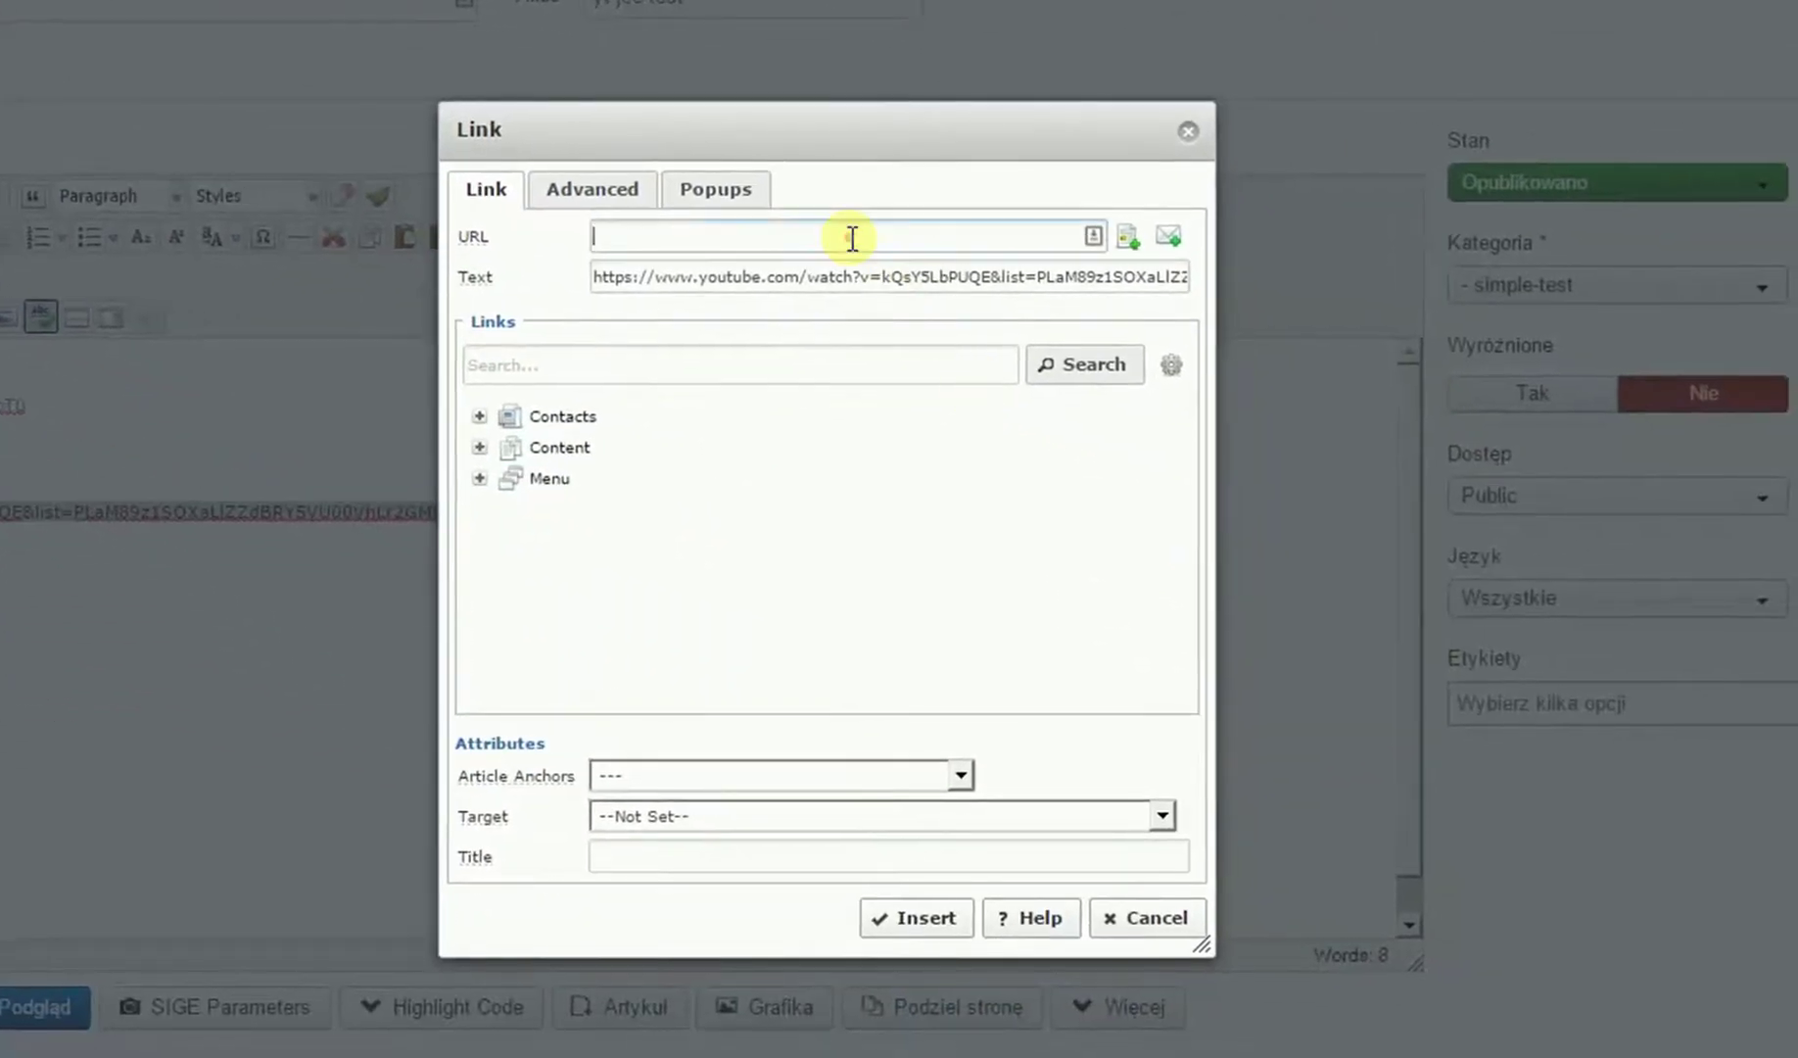
{"action": "key", "text": "ctrl+v"}
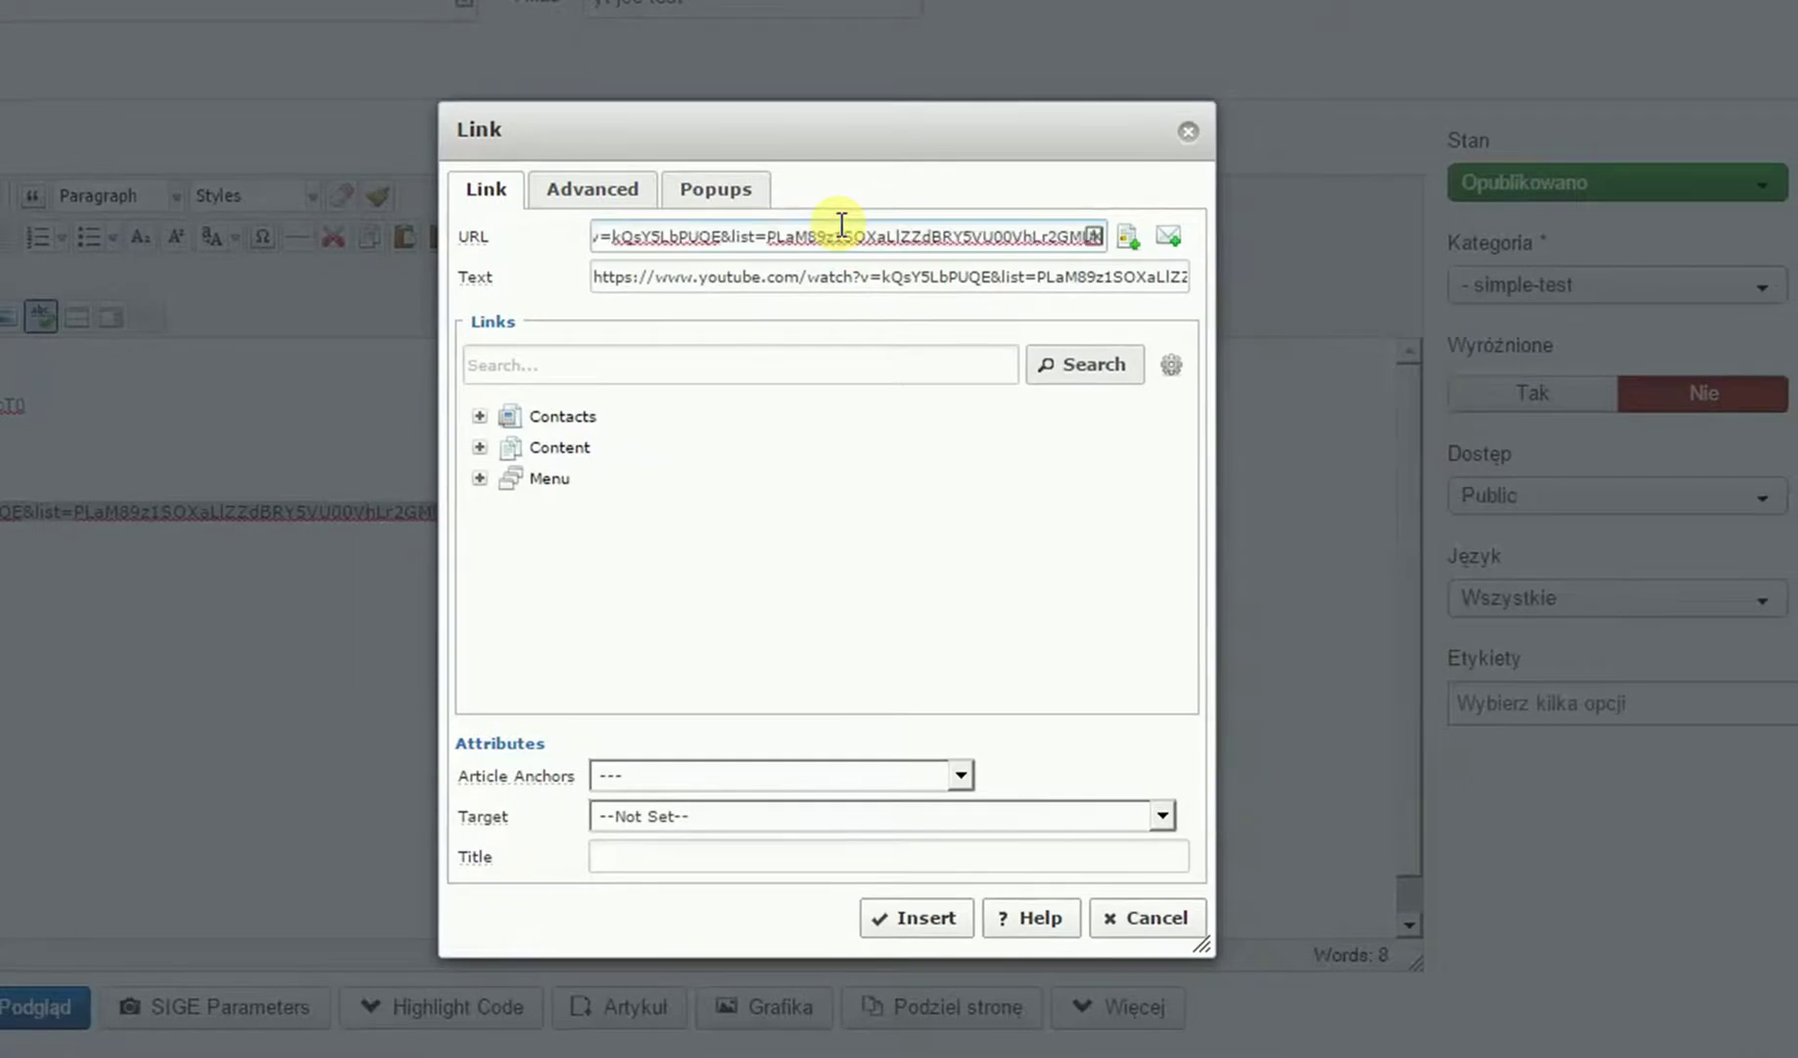
Set the playlist link's popup type to JCE MediaBox Popups and its title to "popup JCE".
{"action": "left_click", "coordinate": [716, 192]}
{"action": "left_click", "coordinate": [730, 240]}
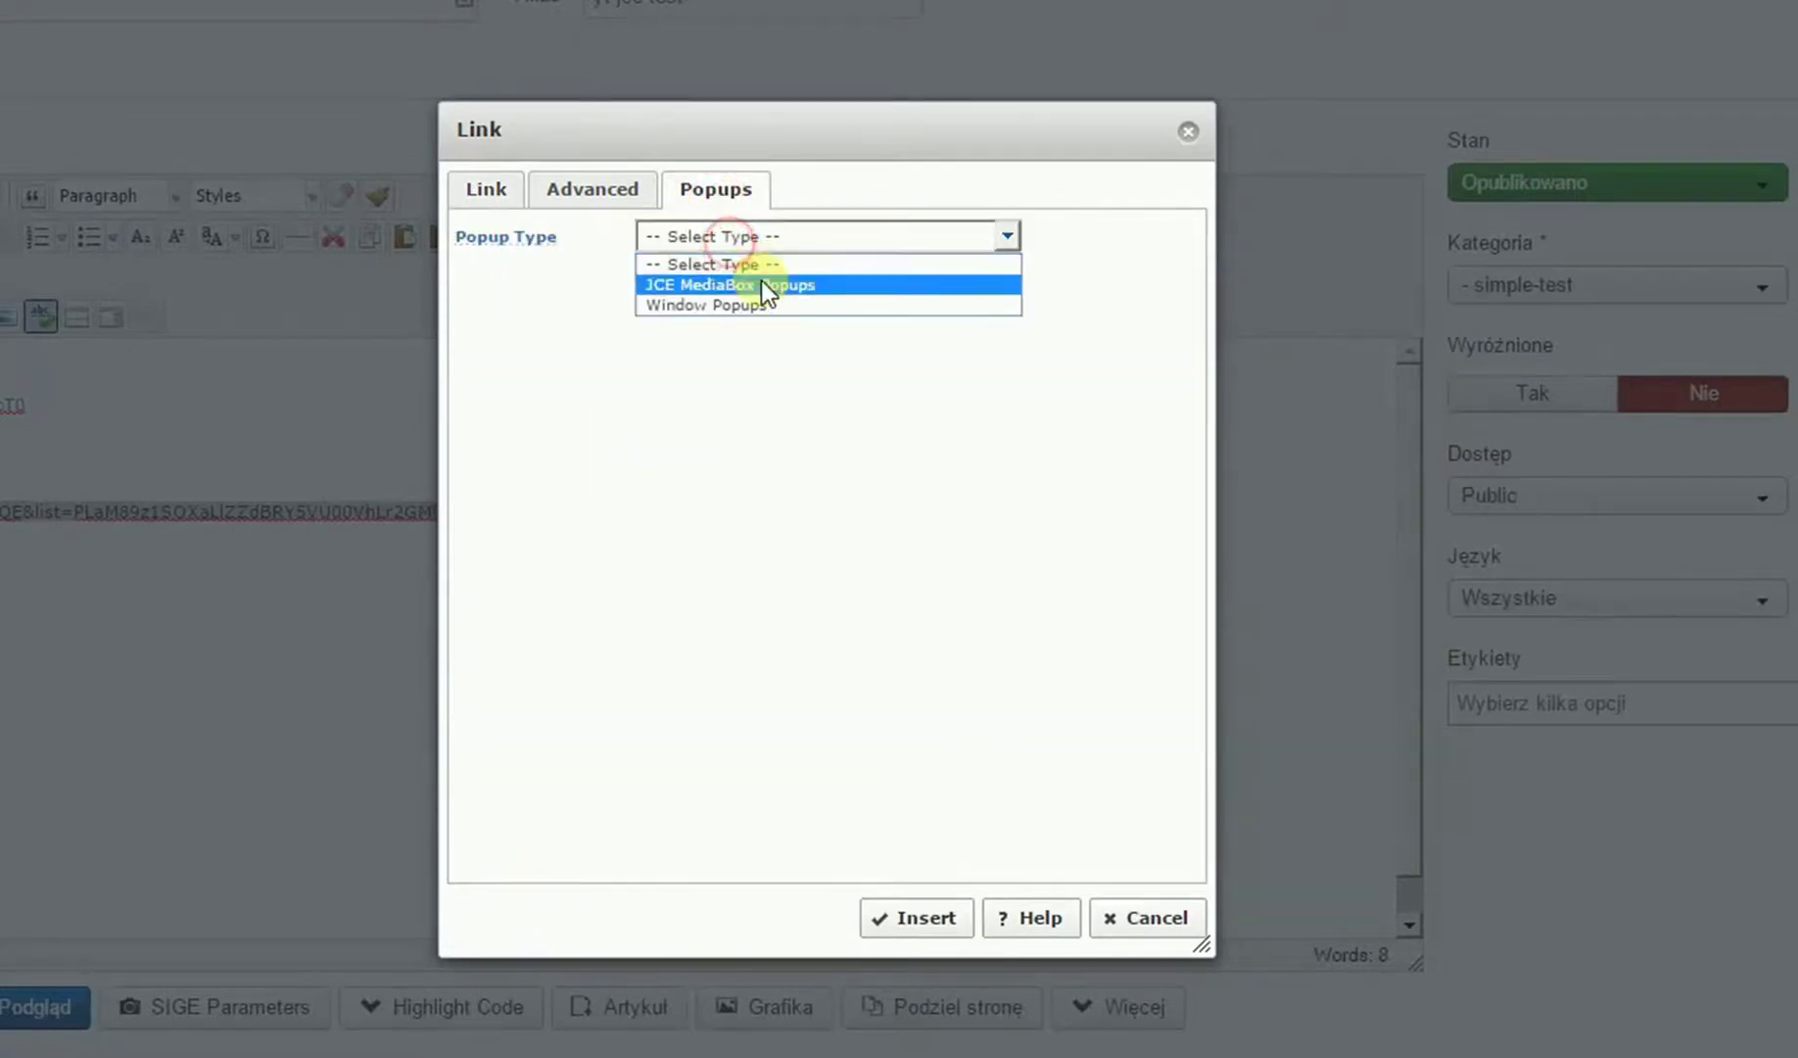
{"action": "left_click", "coordinate": [761, 283]}
{"action": "left_click", "coordinate": [723, 277]}
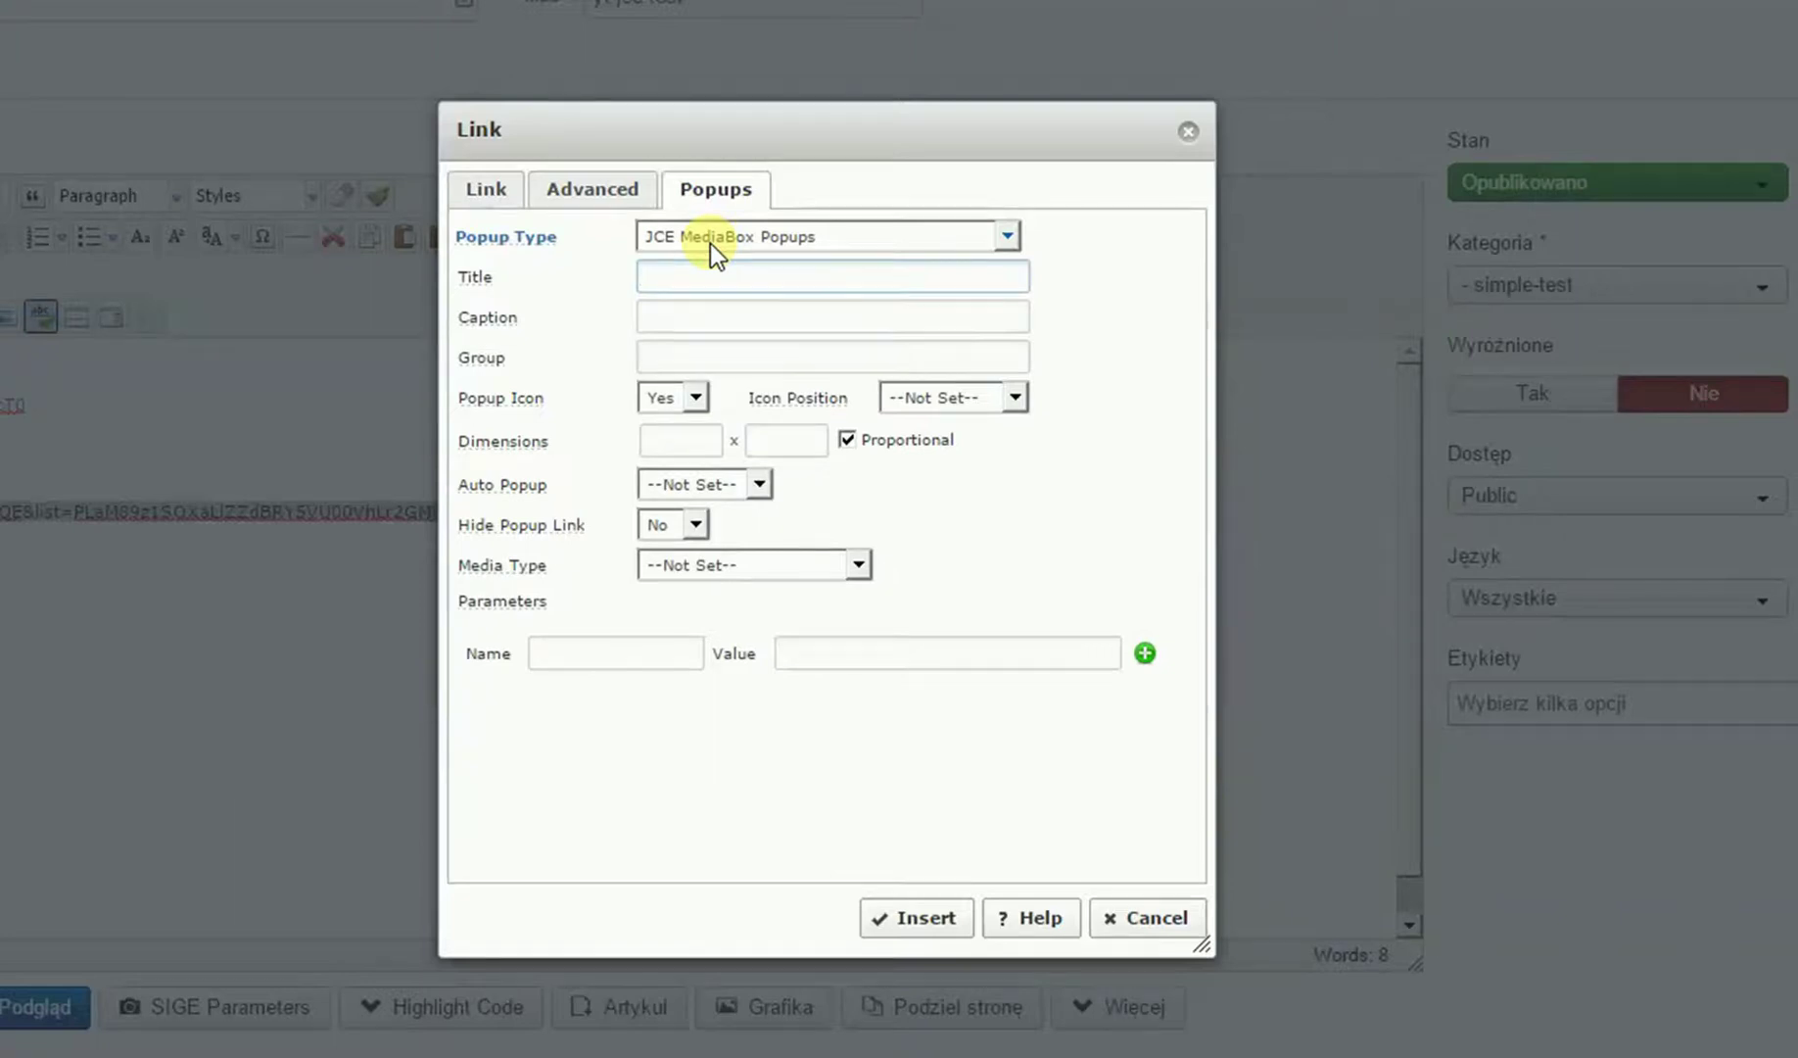
{"action": "type", "text": "popup JCE"}
Set the playlist popup's dimensions to 400 x 250 and its media type to Youtube Video.
{"action": "left_click", "coordinate": [674, 443]}
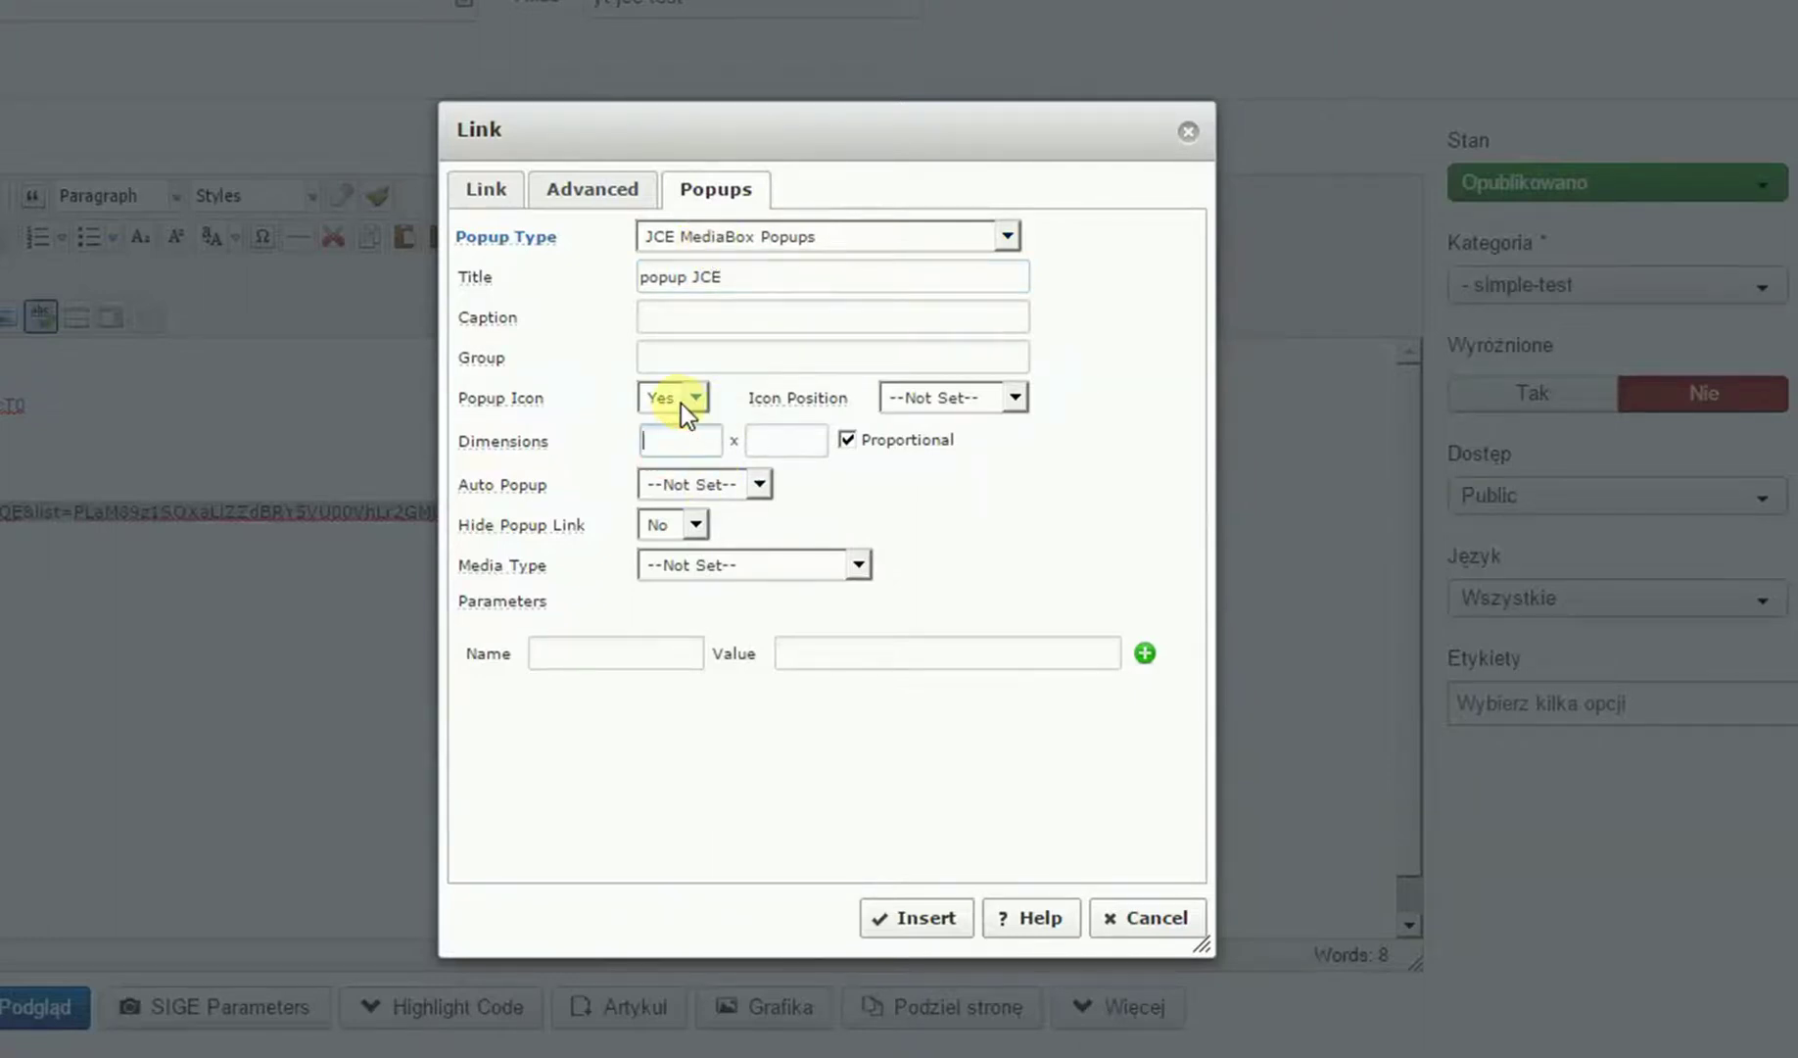
{"action": "type", "text": "400"}
{"action": "key", "text": "Tab"}
{"action": "type", "text": "250"}
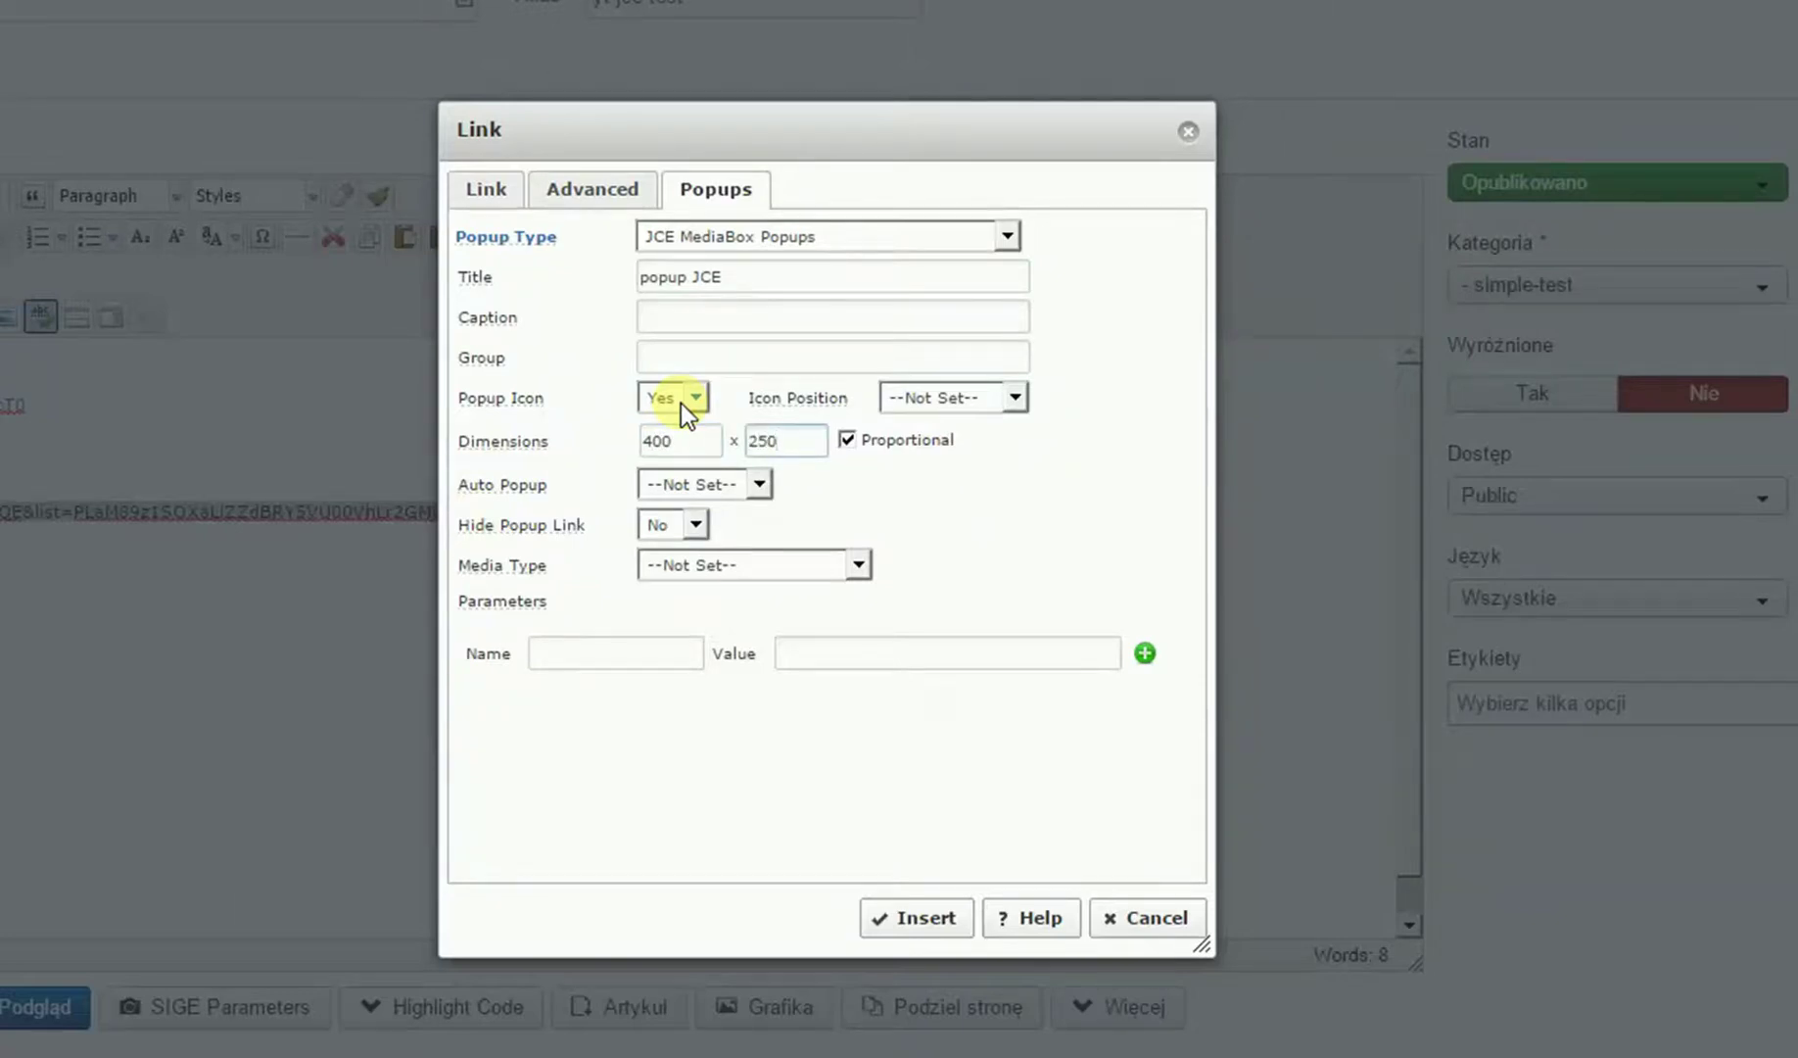
{"action": "left_click", "coordinate": [841, 566]}
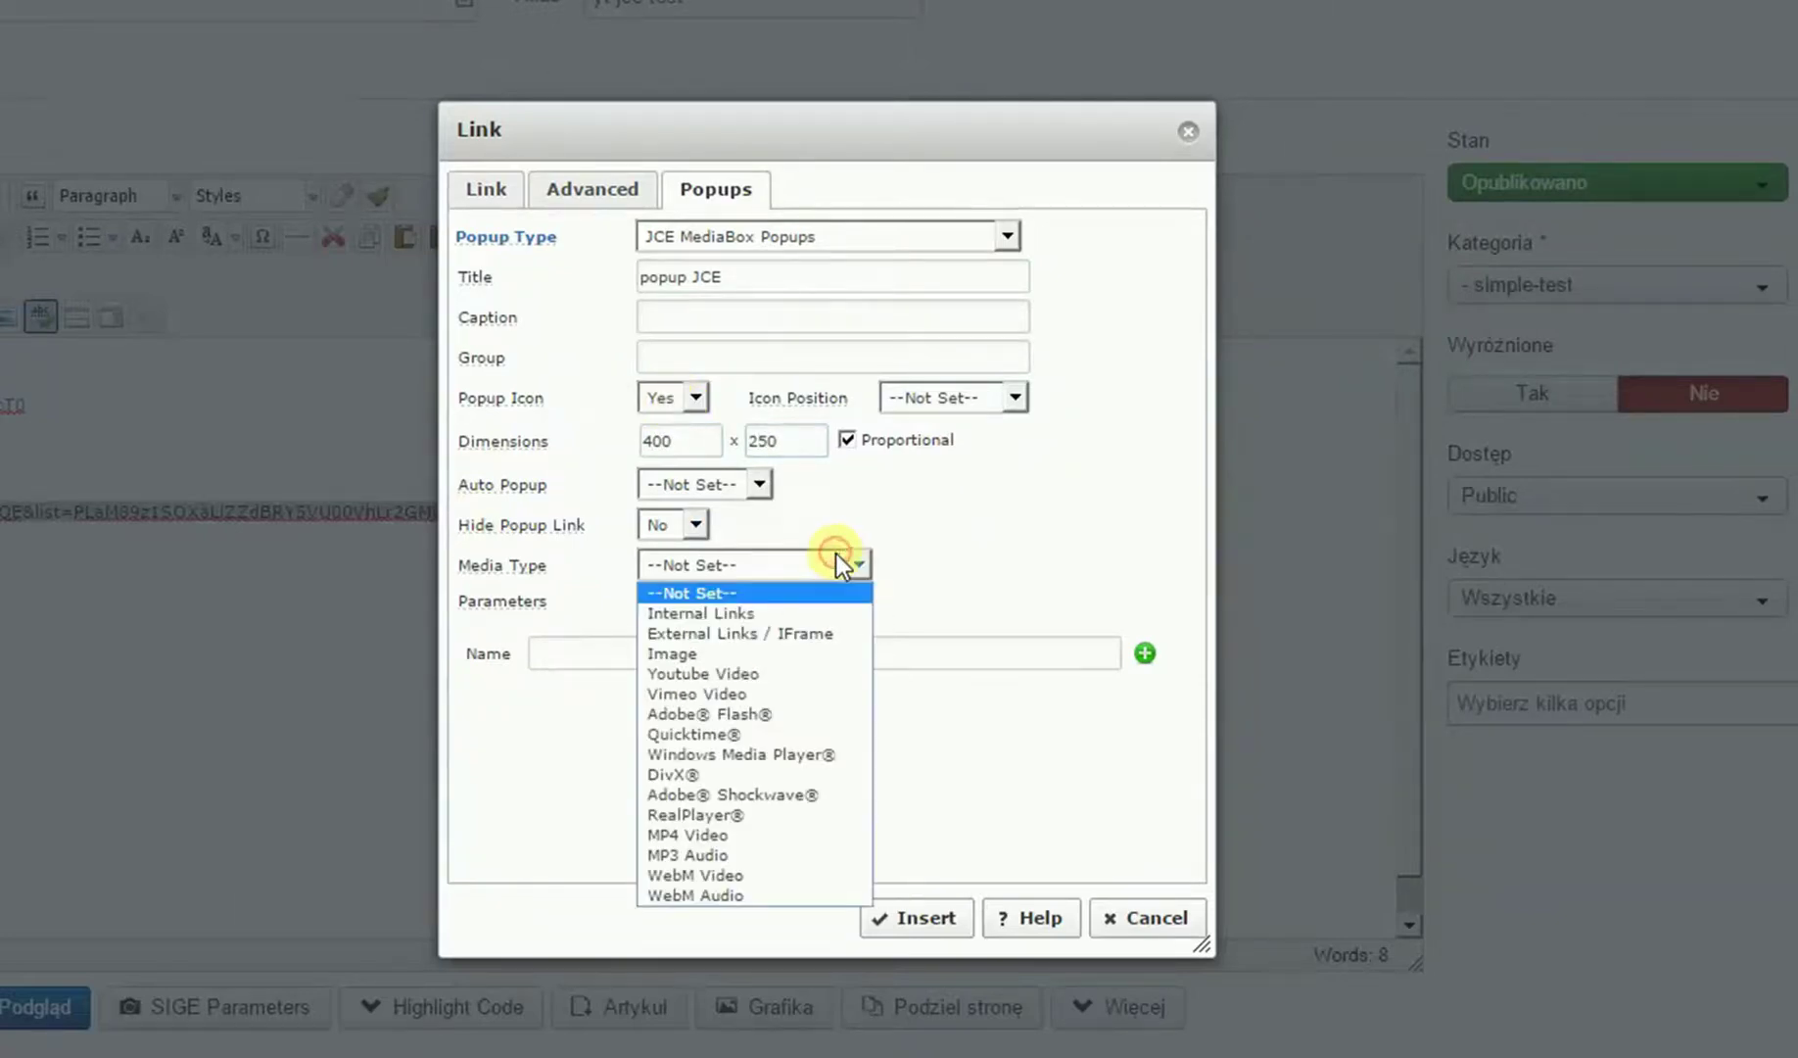
{"action": "left_click", "coordinate": [851, 677]}
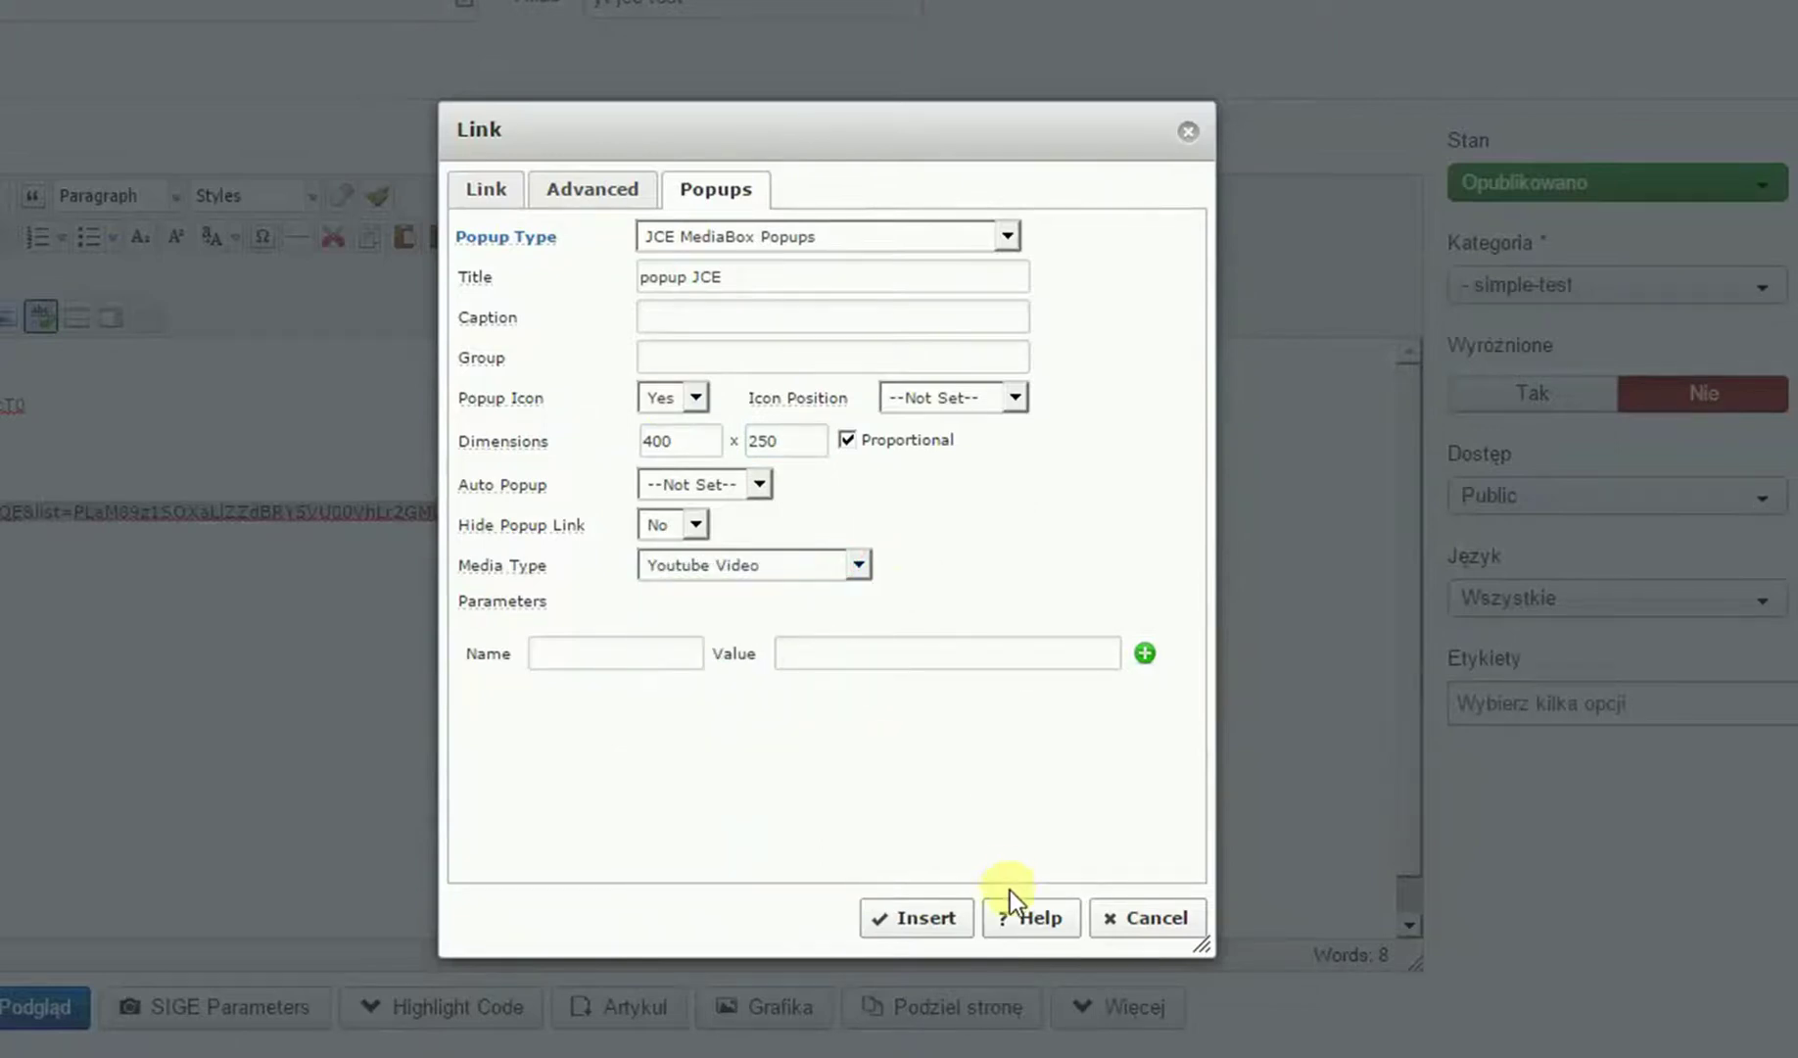
Insert the playlist popup link and save the YT - JCE - TEST article.
{"action": "left_click", "coordinate": [929, 918]}
{"action": "left_click", "coordinate": [716, 549]}
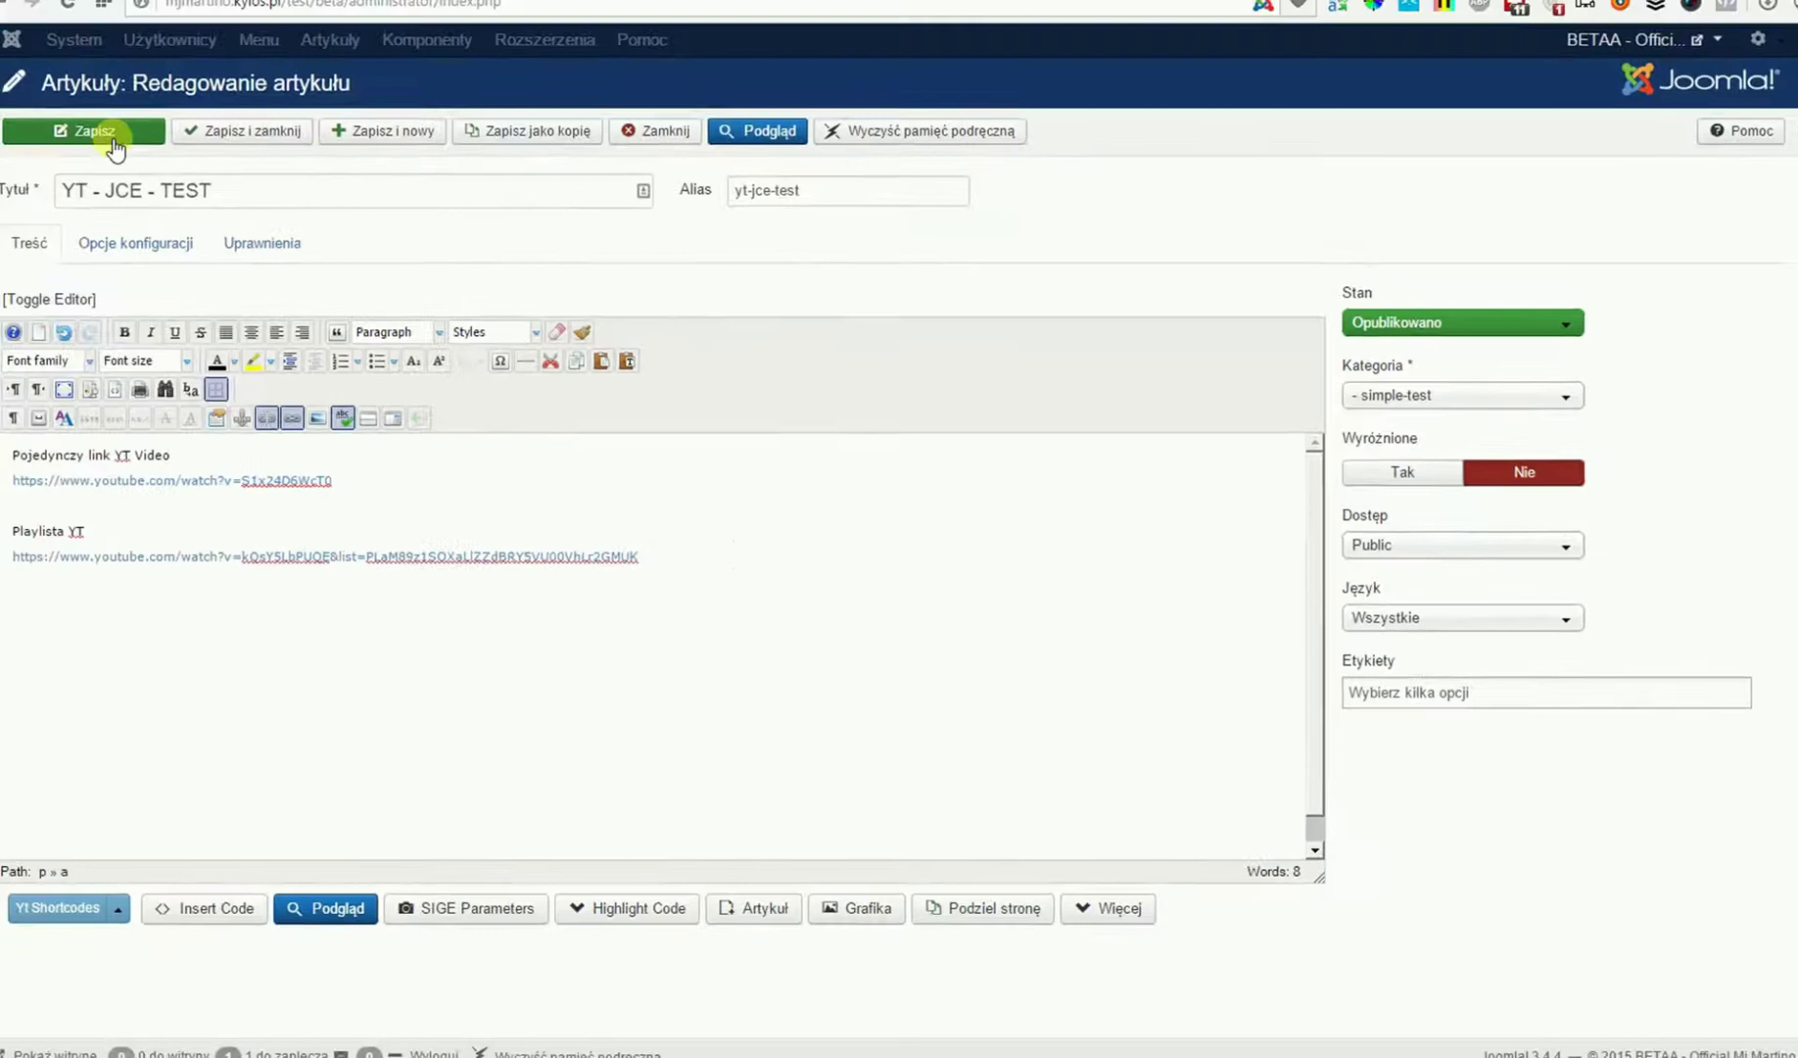
{"action": "left_click", "coordinate": [110, 137]}
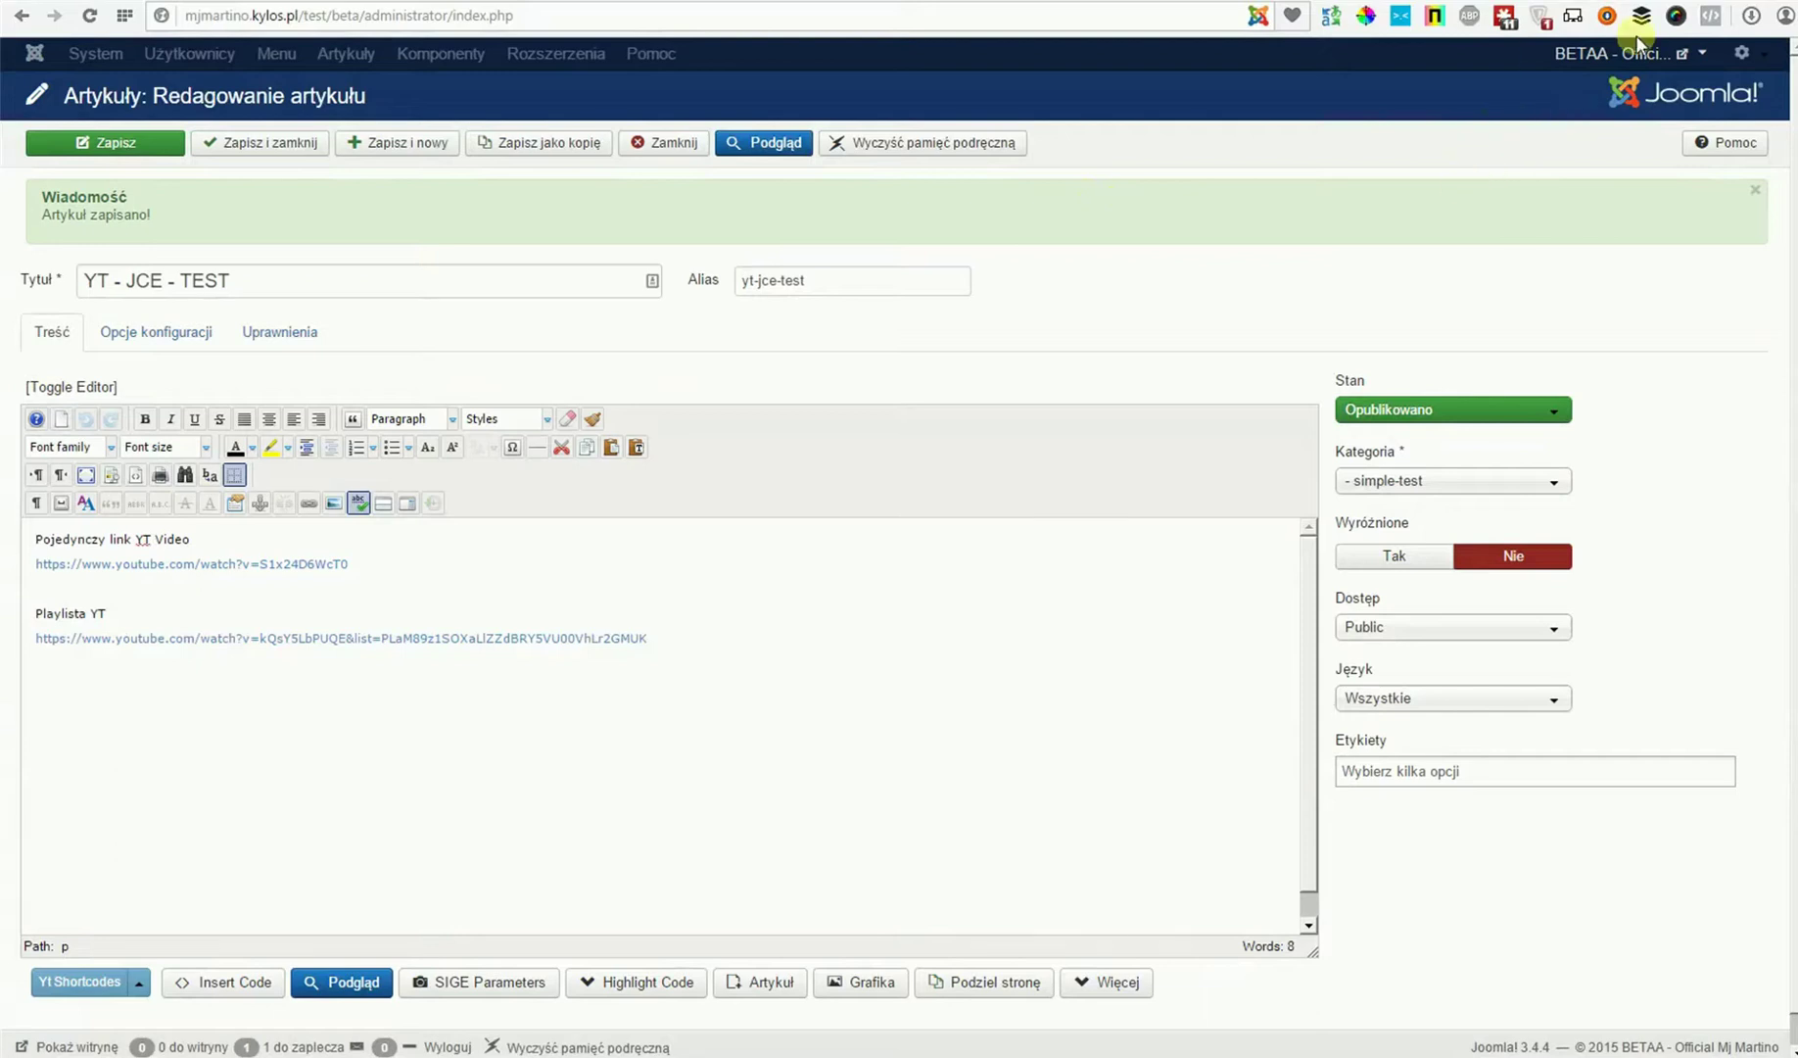
Load the TEST page on the live site and examine how the YT - JCE - TEST article displays its single video and playlist.
{"action": "key", "text": "ctrl+Tab"}
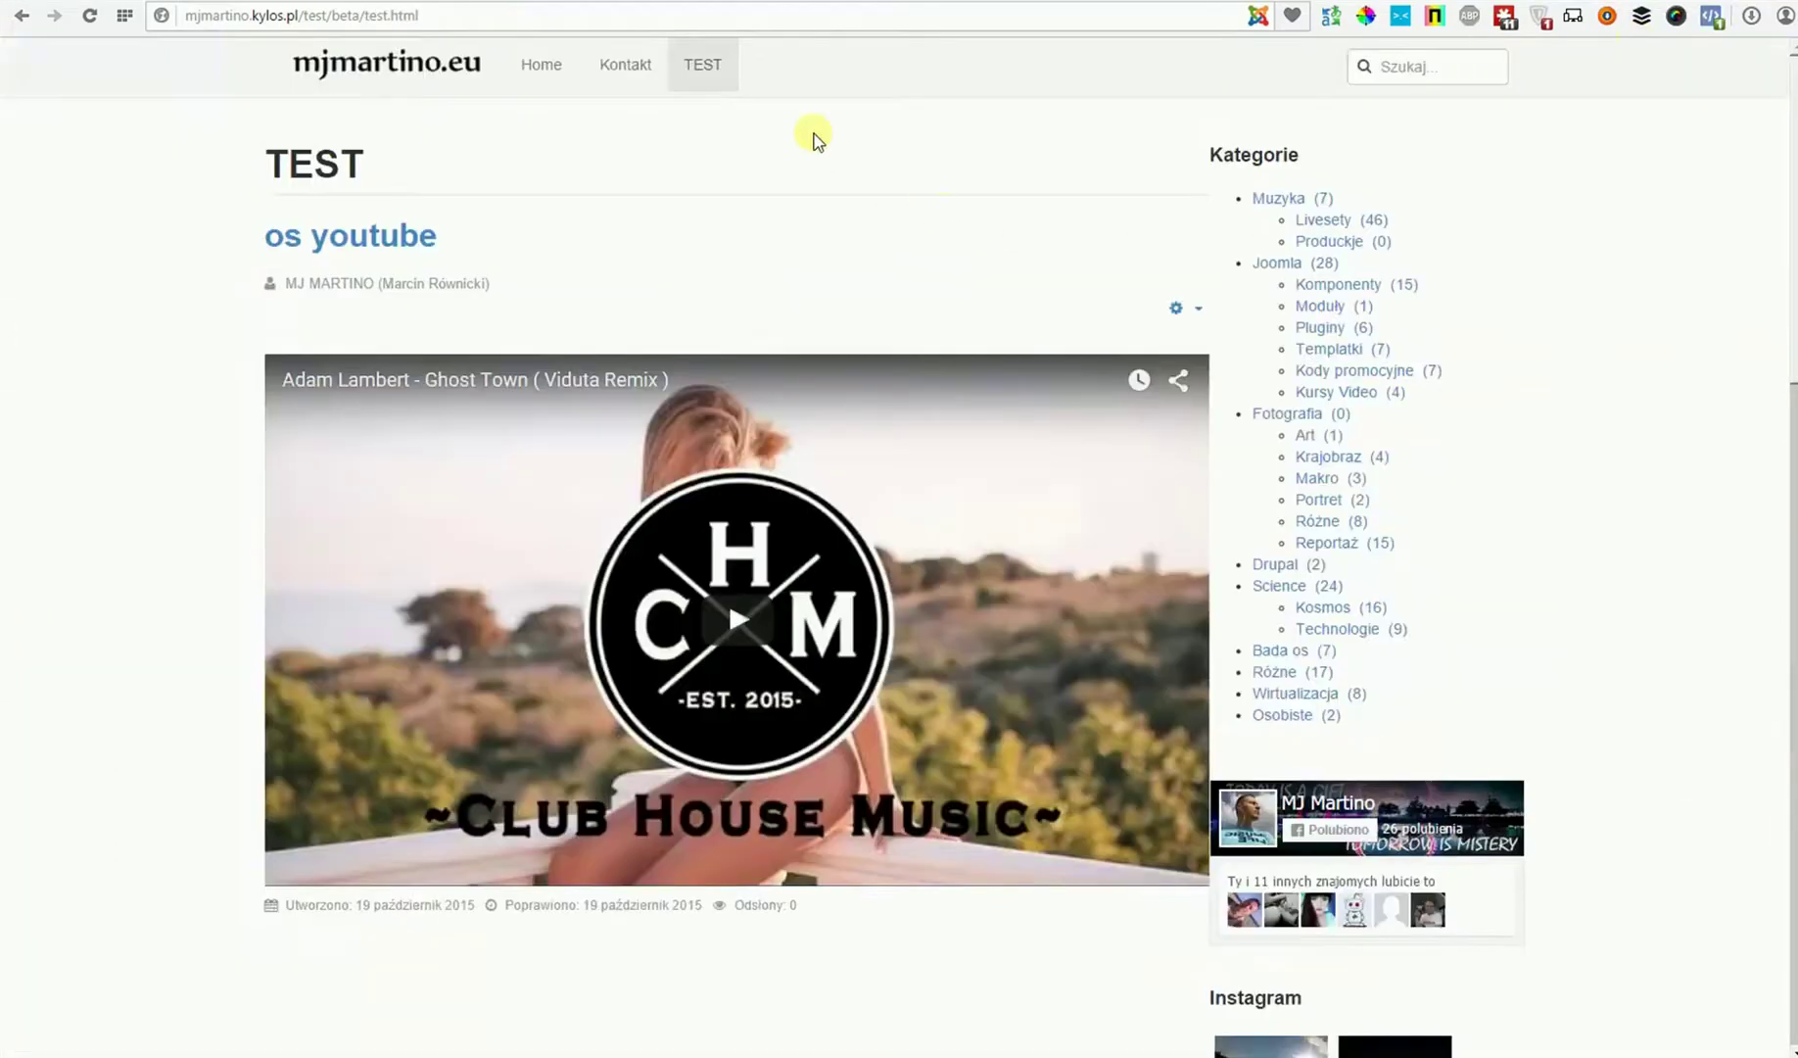
{"action": "left_click", "coordinate": [706, 64]}
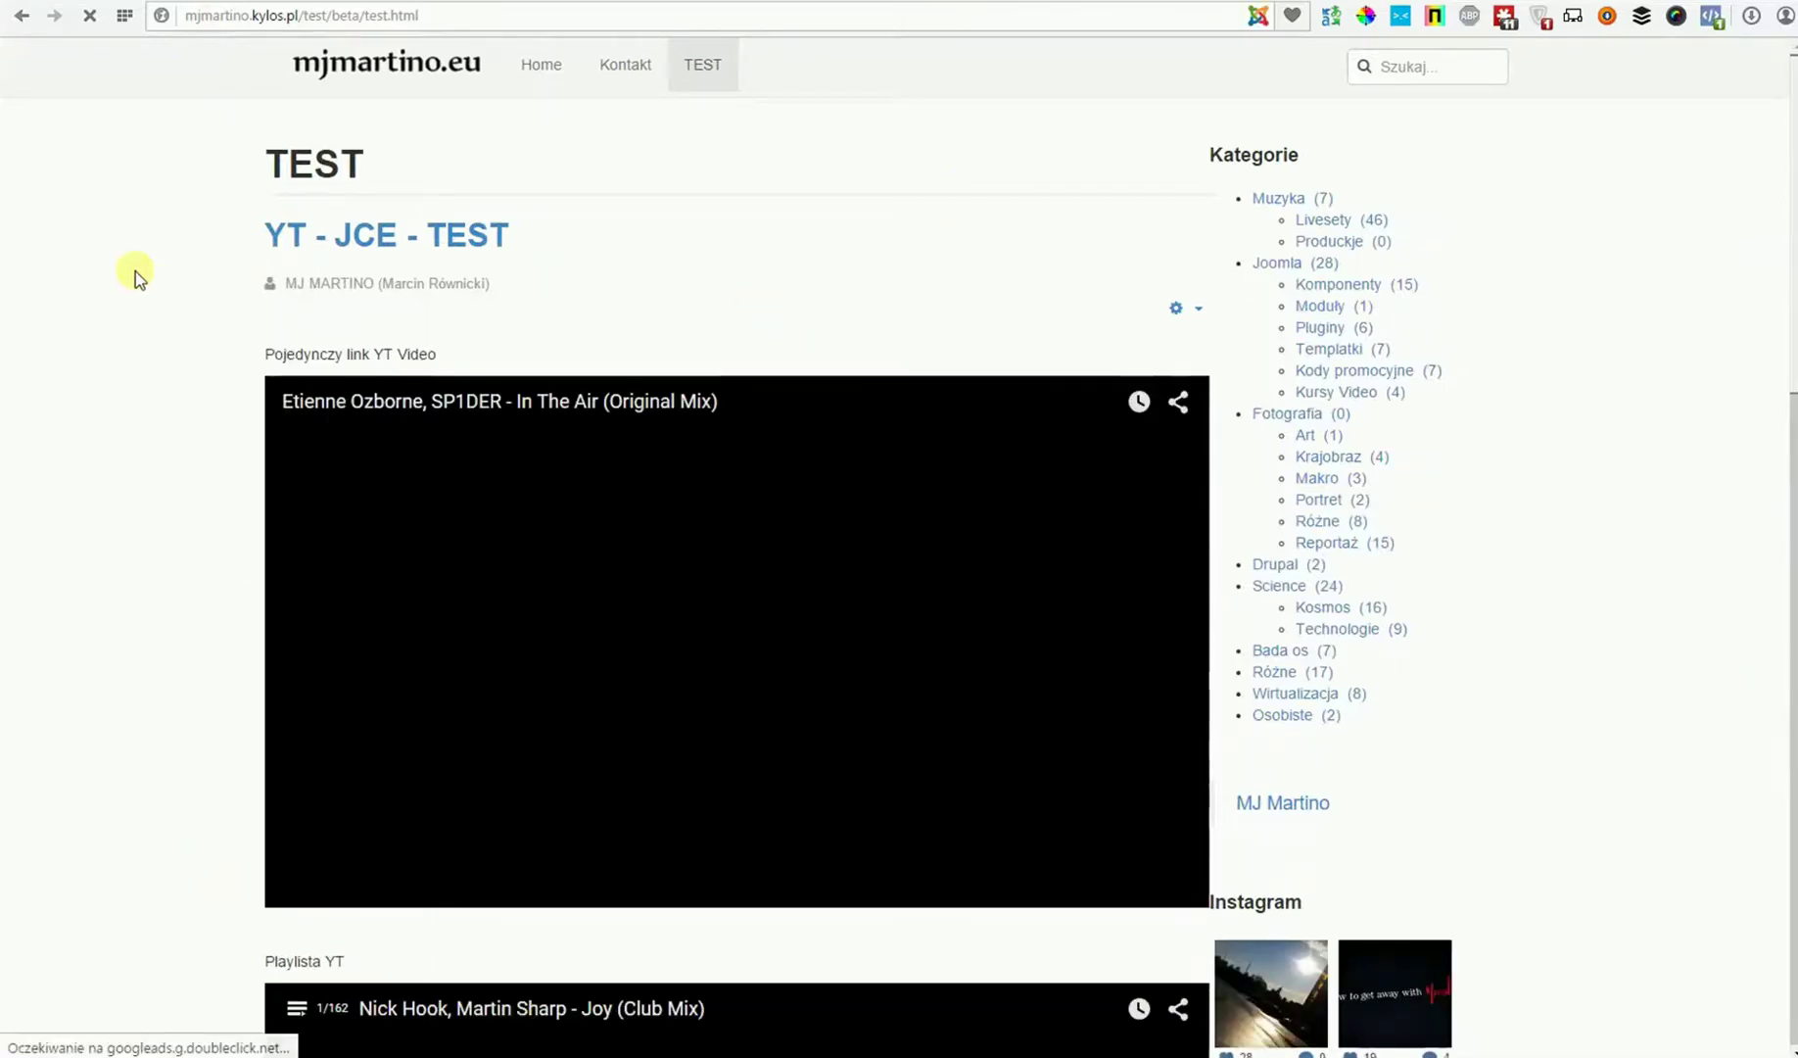
{"action": "scroll", "coordinate": [135, 271], "scroll_direction": "down", "scroll_amount": 3}
{"action": "scroll", "coordinate": [133, 271], "scroll_direction": "down", "scroll_amount": 4}
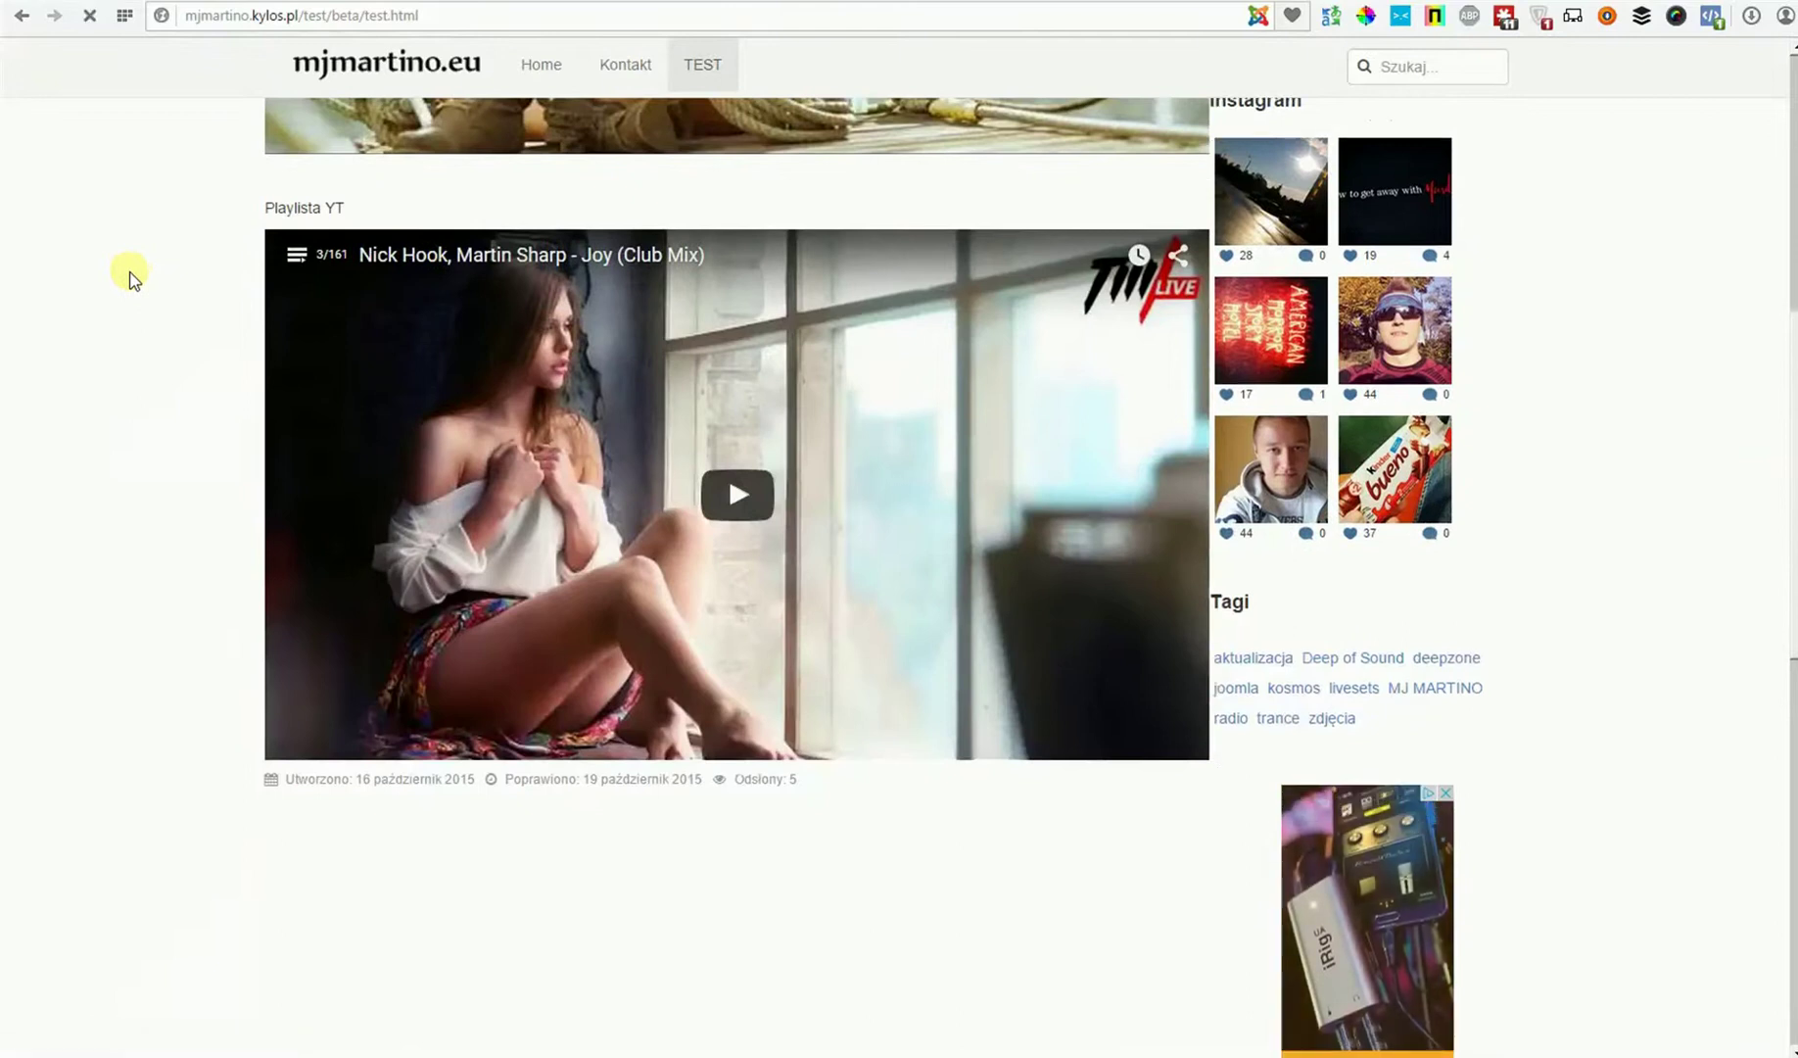
{"action": "scroll", "coordinate": [134, 275], "scroll_direction": "up", "scroll_amount": 6}
{"action": "scroll", "coordinate": [133, 279], "scroll_direction": "up", "scroll_amount": 1}
{"action": "scroll", "coordinate": [133, 278], "scroll_direction": "down", "scroll_amount": 4}
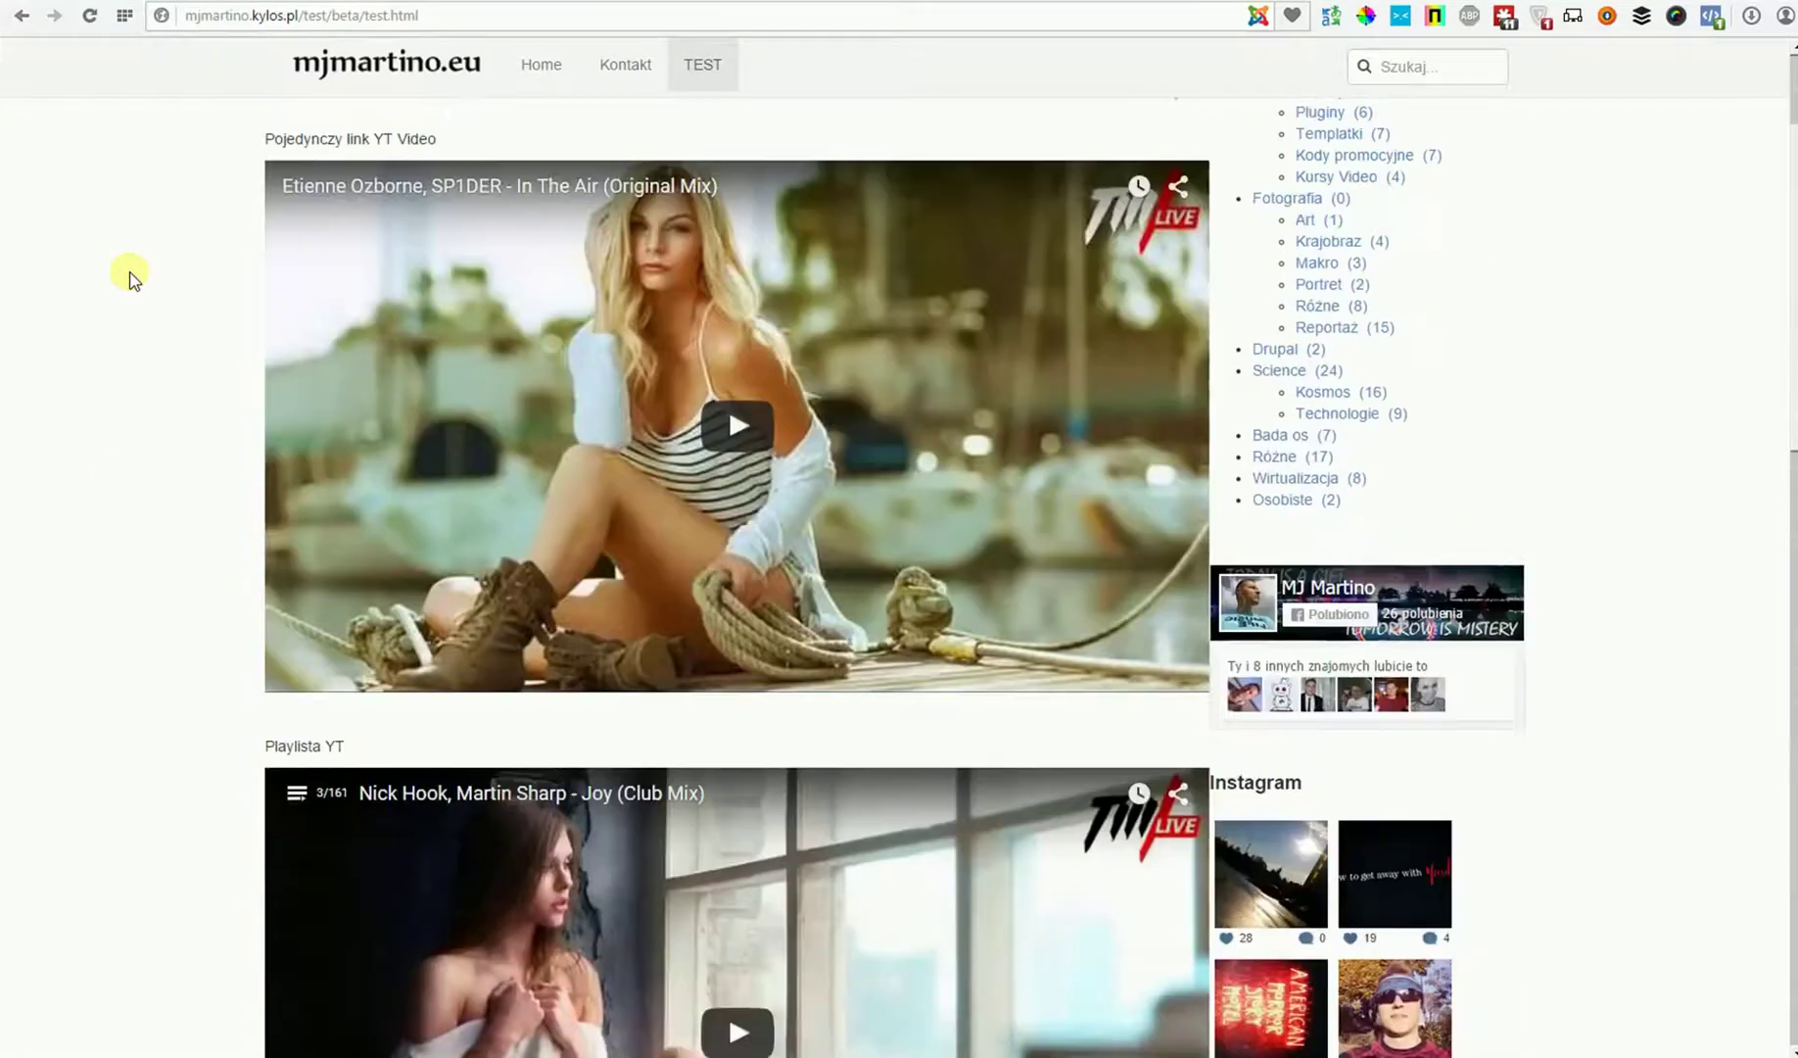
{"action": "scroll", "coordinate": [134, 278], "scroll_direction": "down", "scroll_amount": 2}
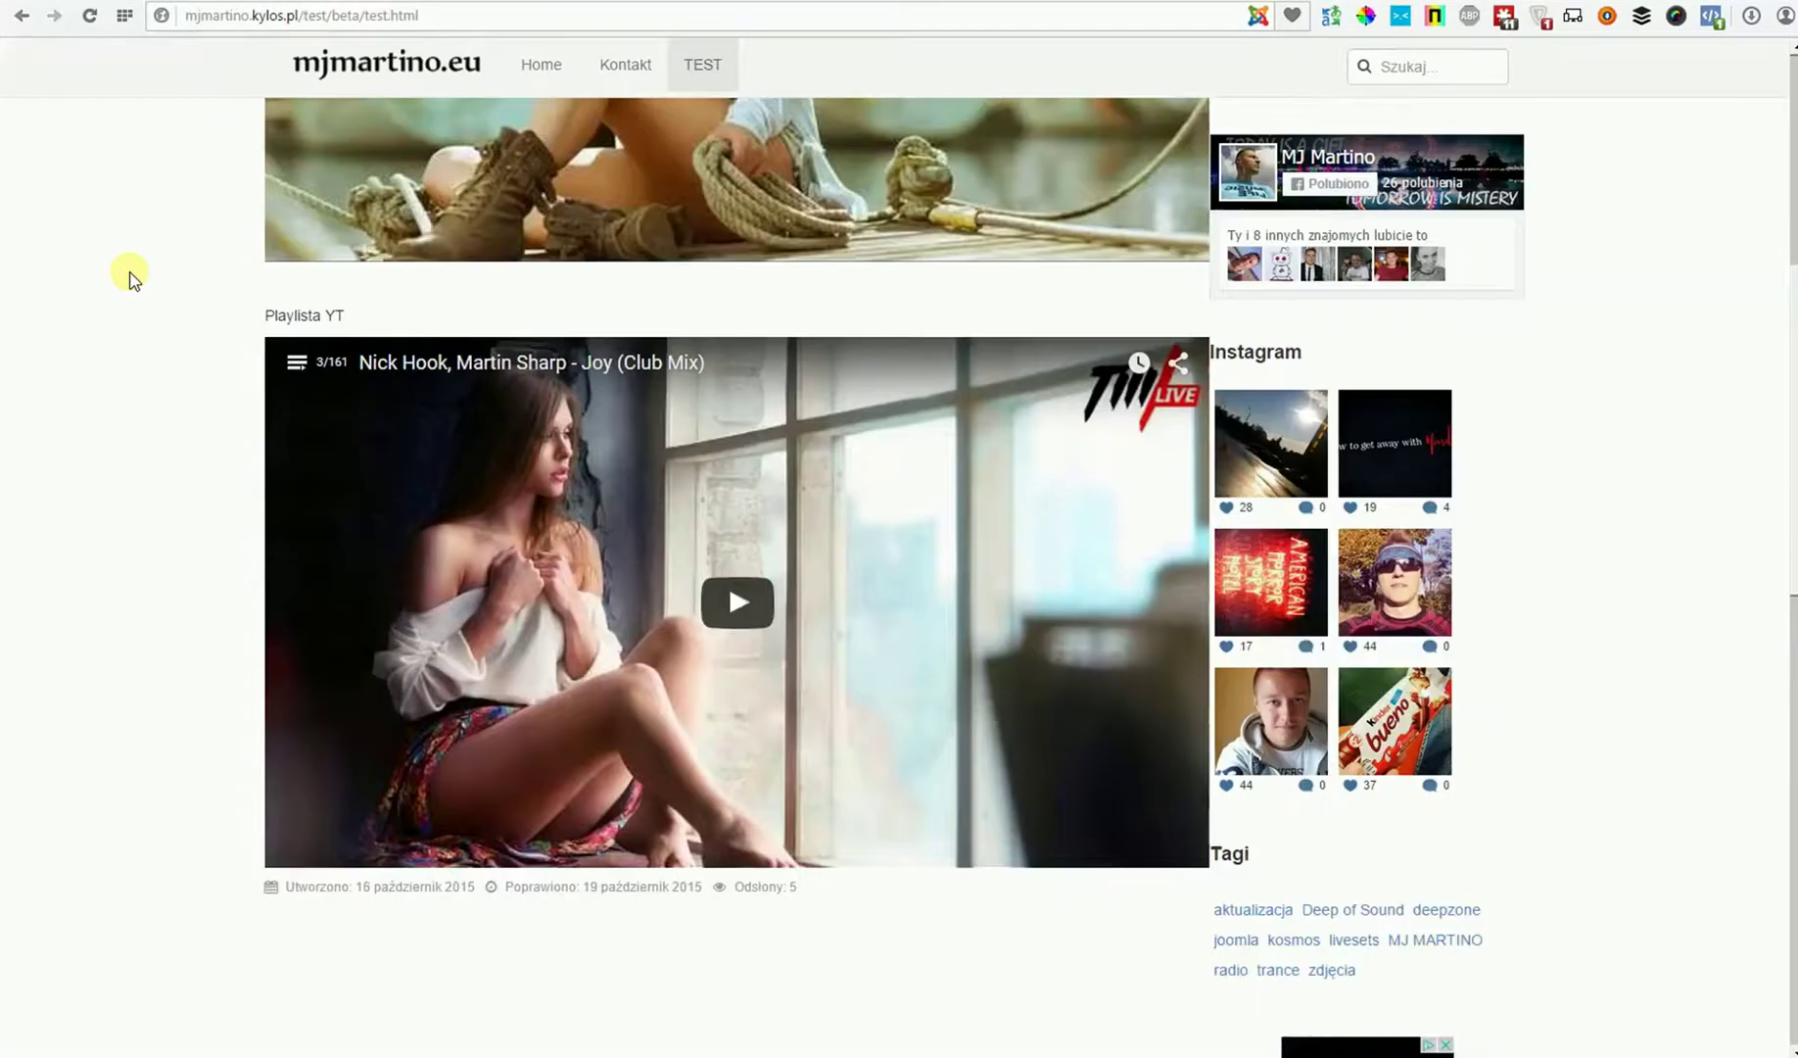
{"action": "scroll", "coordinate": [133, 278], "scroll_direction": "up", "scroll_amount": 6}
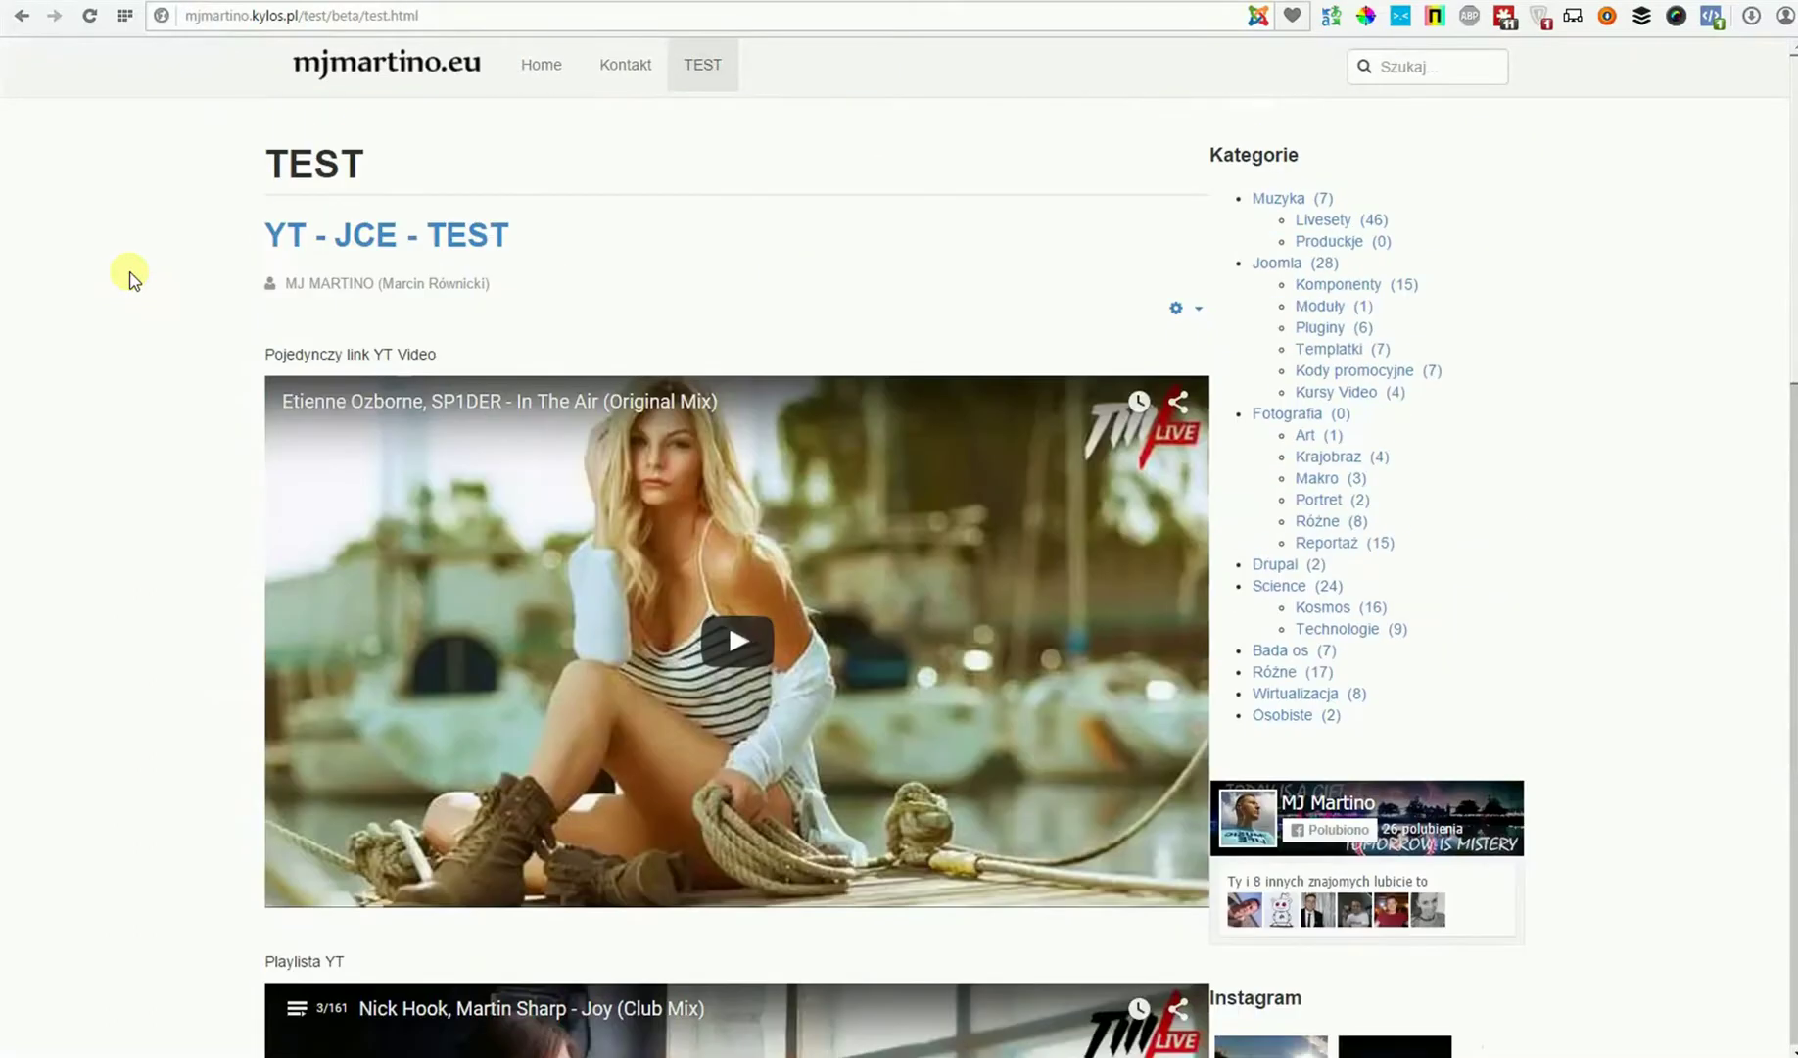
{"action": "scroll", "coordinate": [133, 278], "scroll_direction": "down", "scroll_amount": 6}
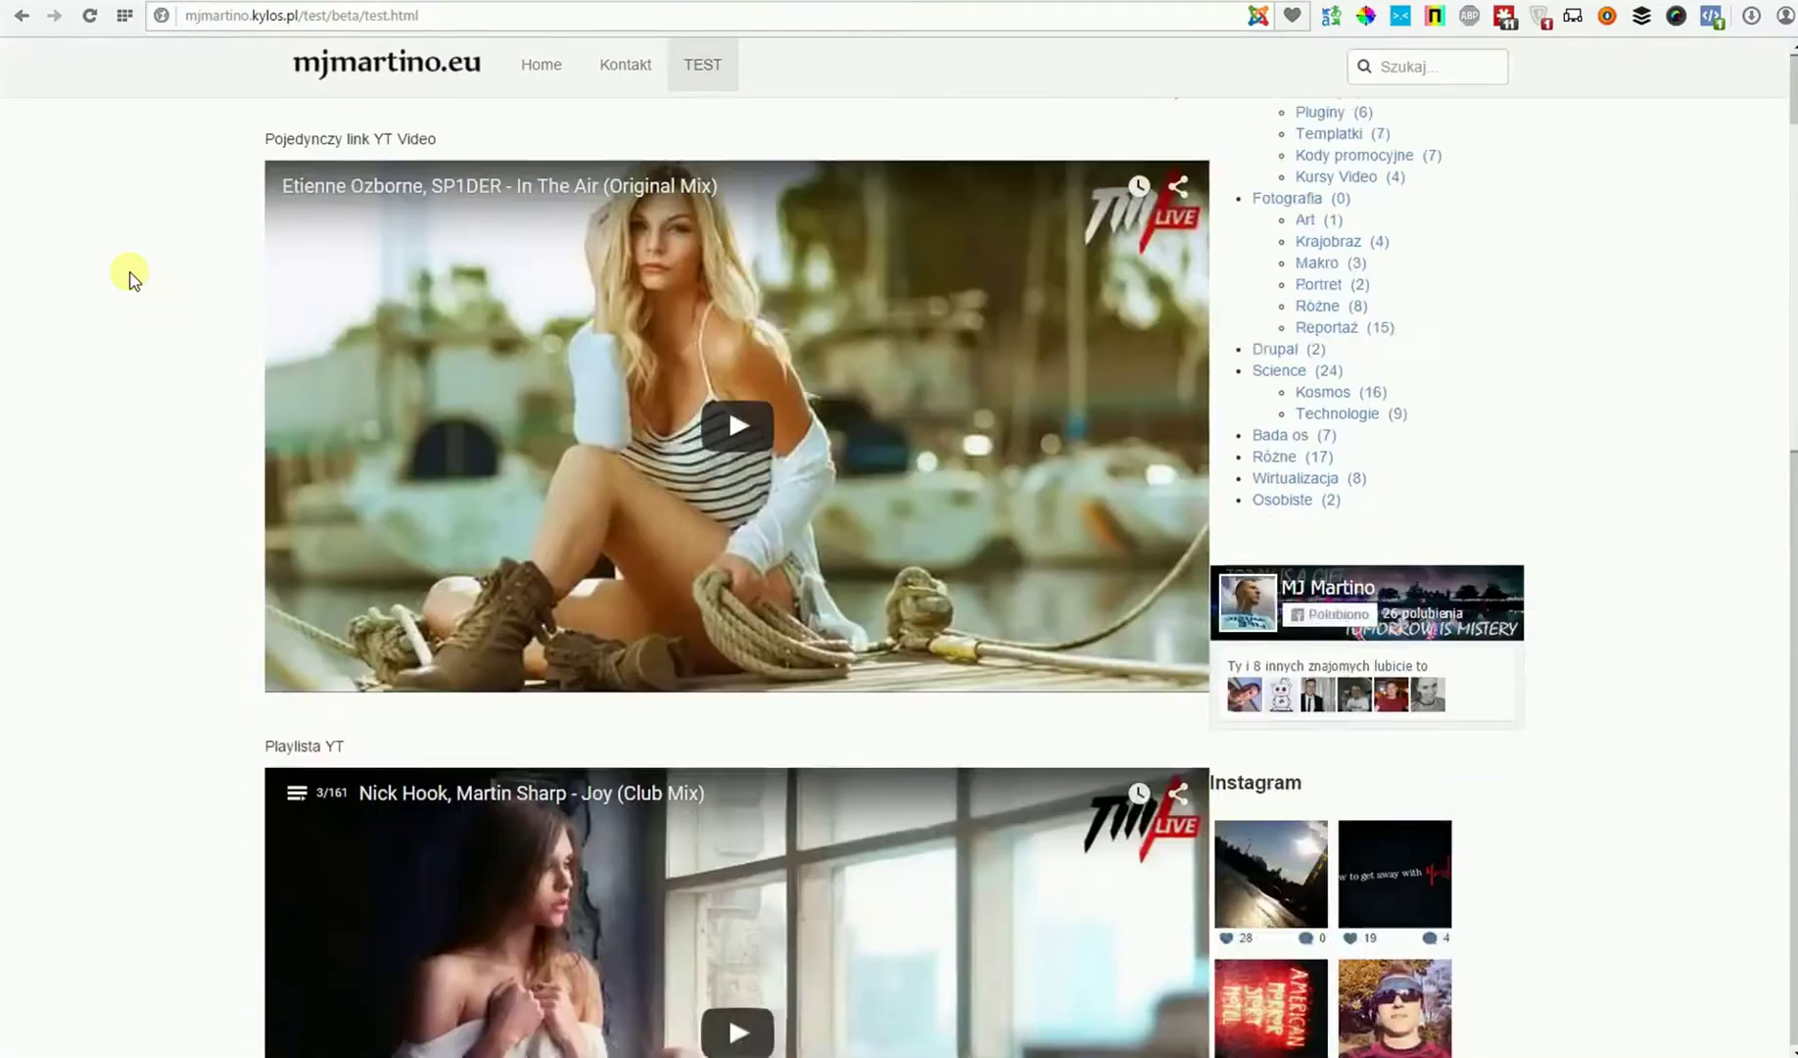
{"action": "scroll", "coordinate": [128, 289], "scroll_direction": "up", "scroll_amount": 2}
{"action": "scroll", "coordinate": [122, 317], "scroll_direction": "up", "scroll_amount": 4}
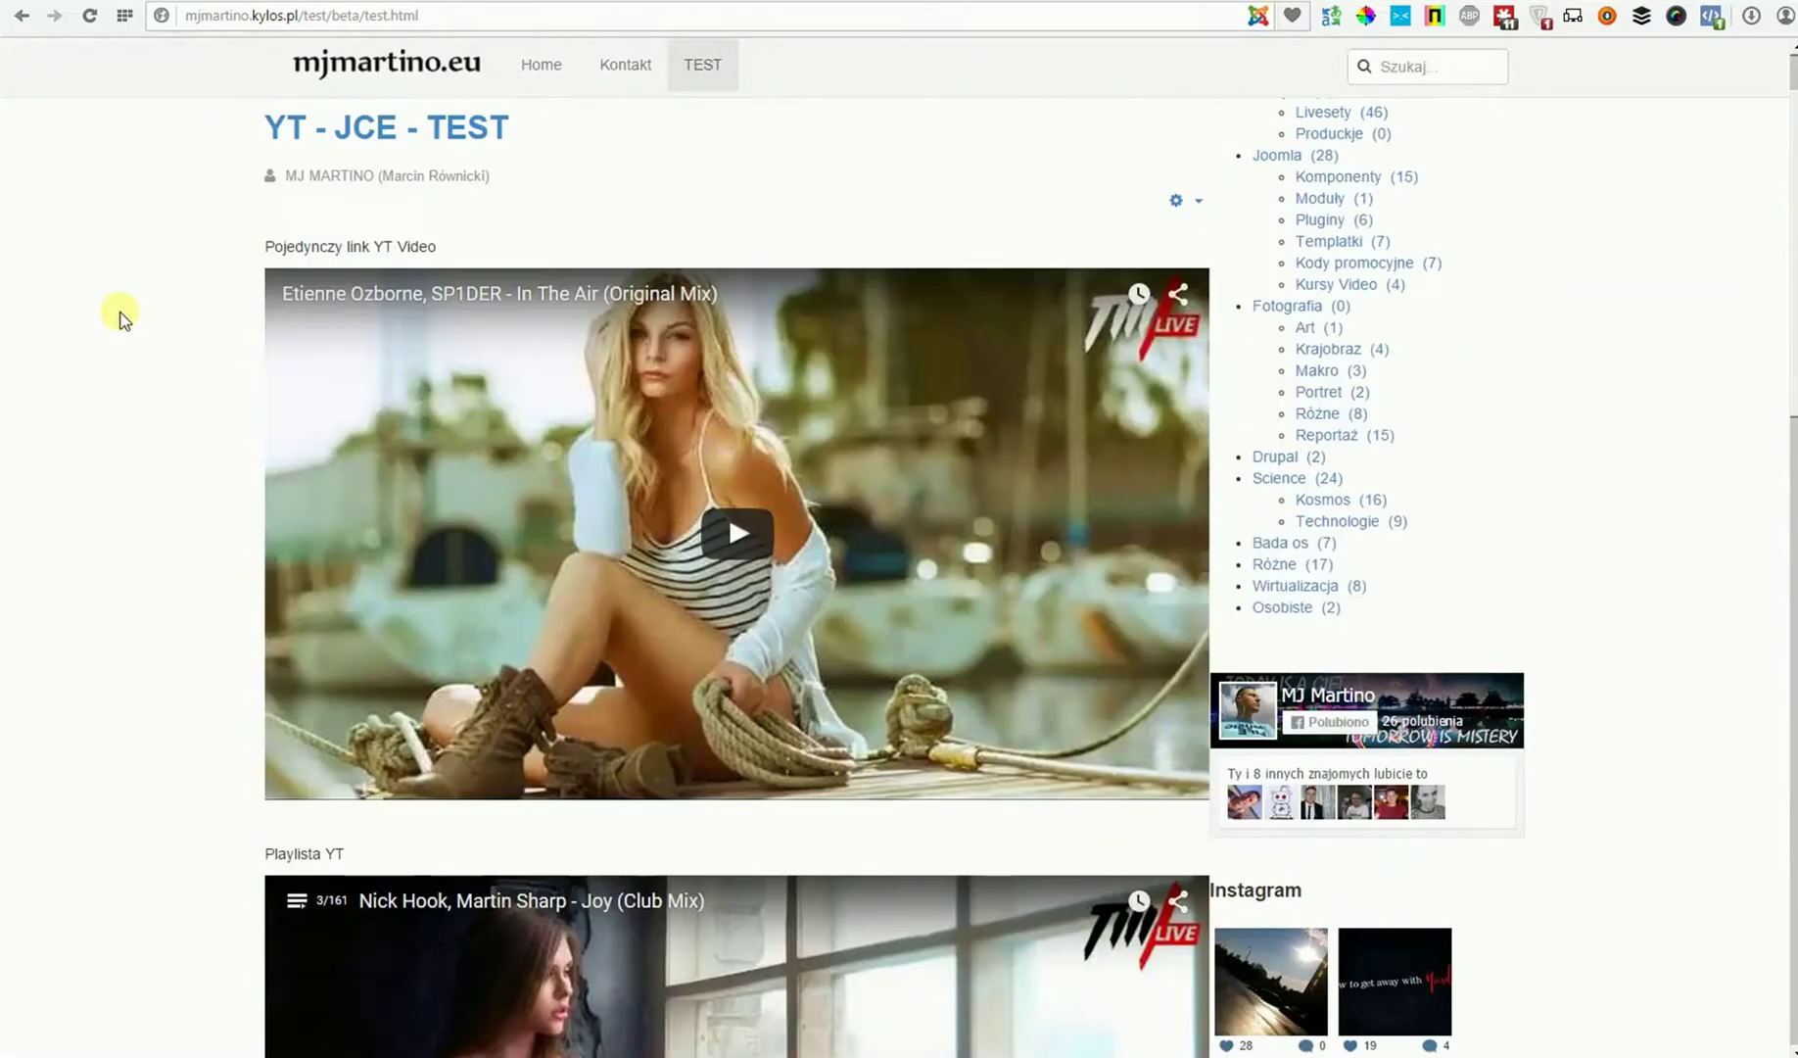
Reload the TEST page and test the popup of the single video link by briefly playing its video, leaving the popup closed.
{"action": "key", "text": "F5"}
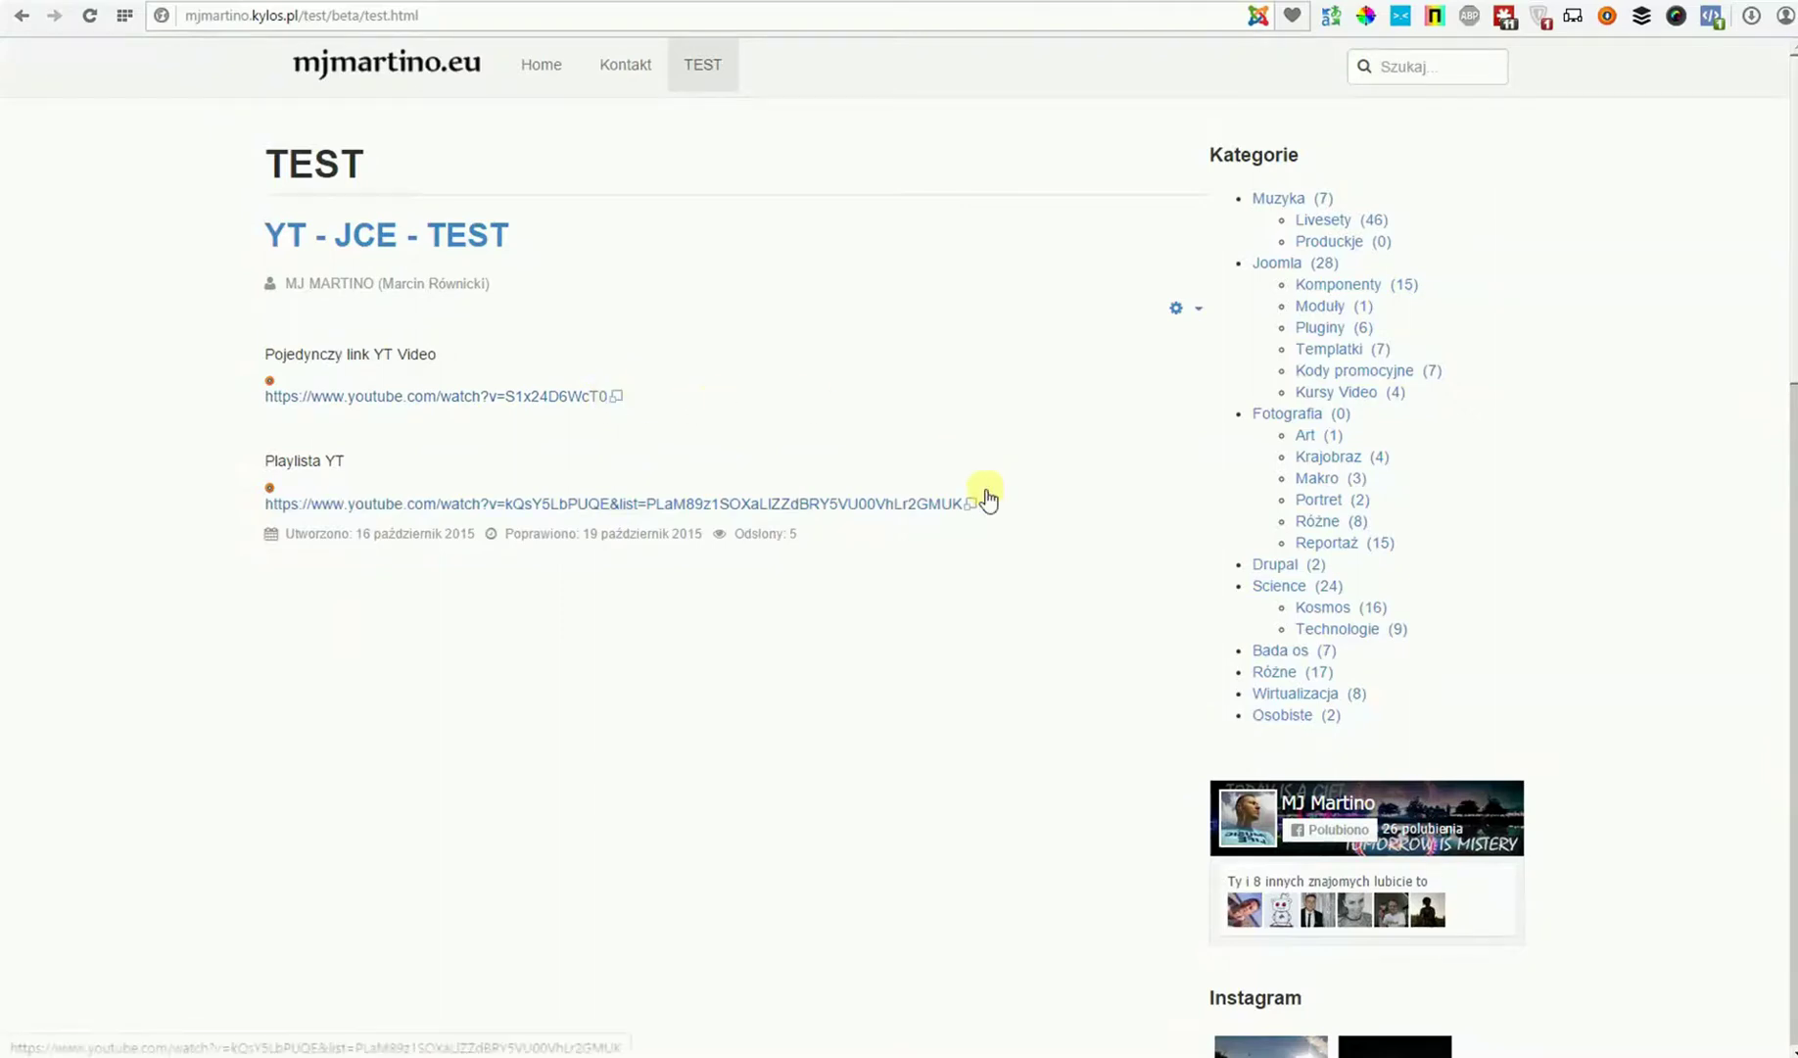
{"action": "left_click", "coordinate": [458, 407]}
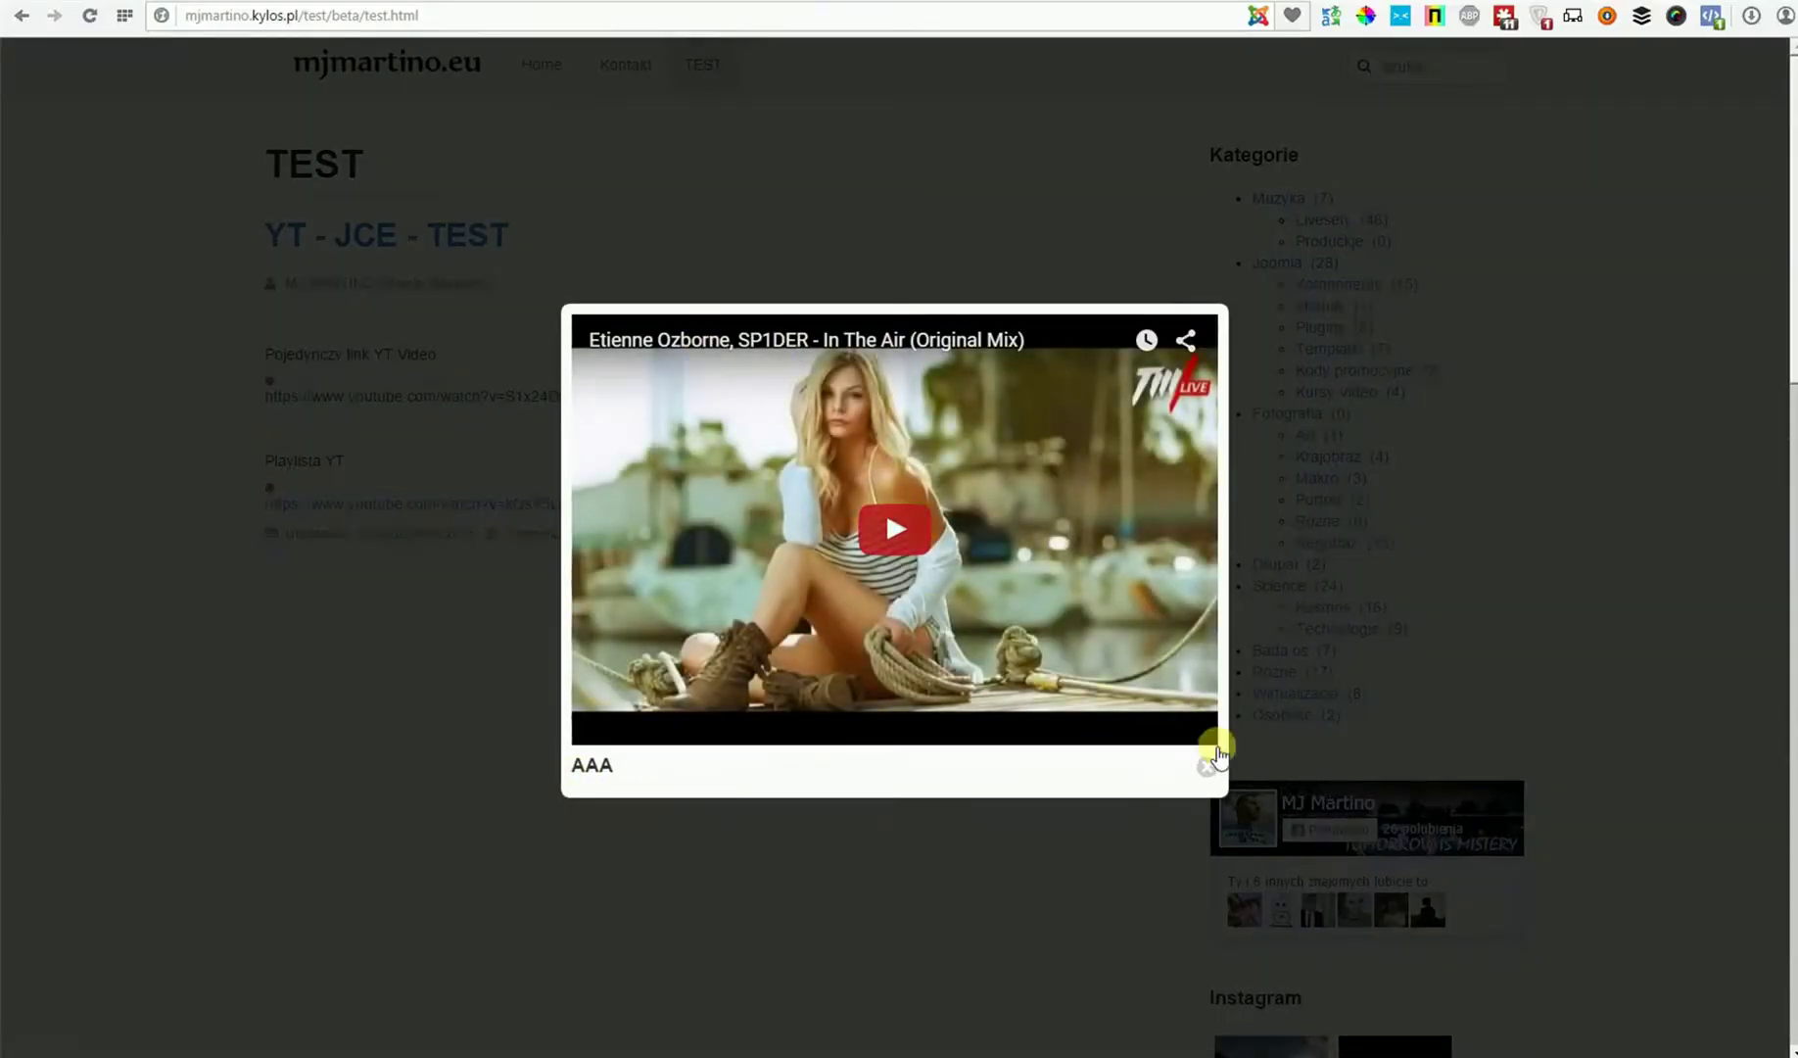
{"action": "left_click", "coordinate": [891, 529]}
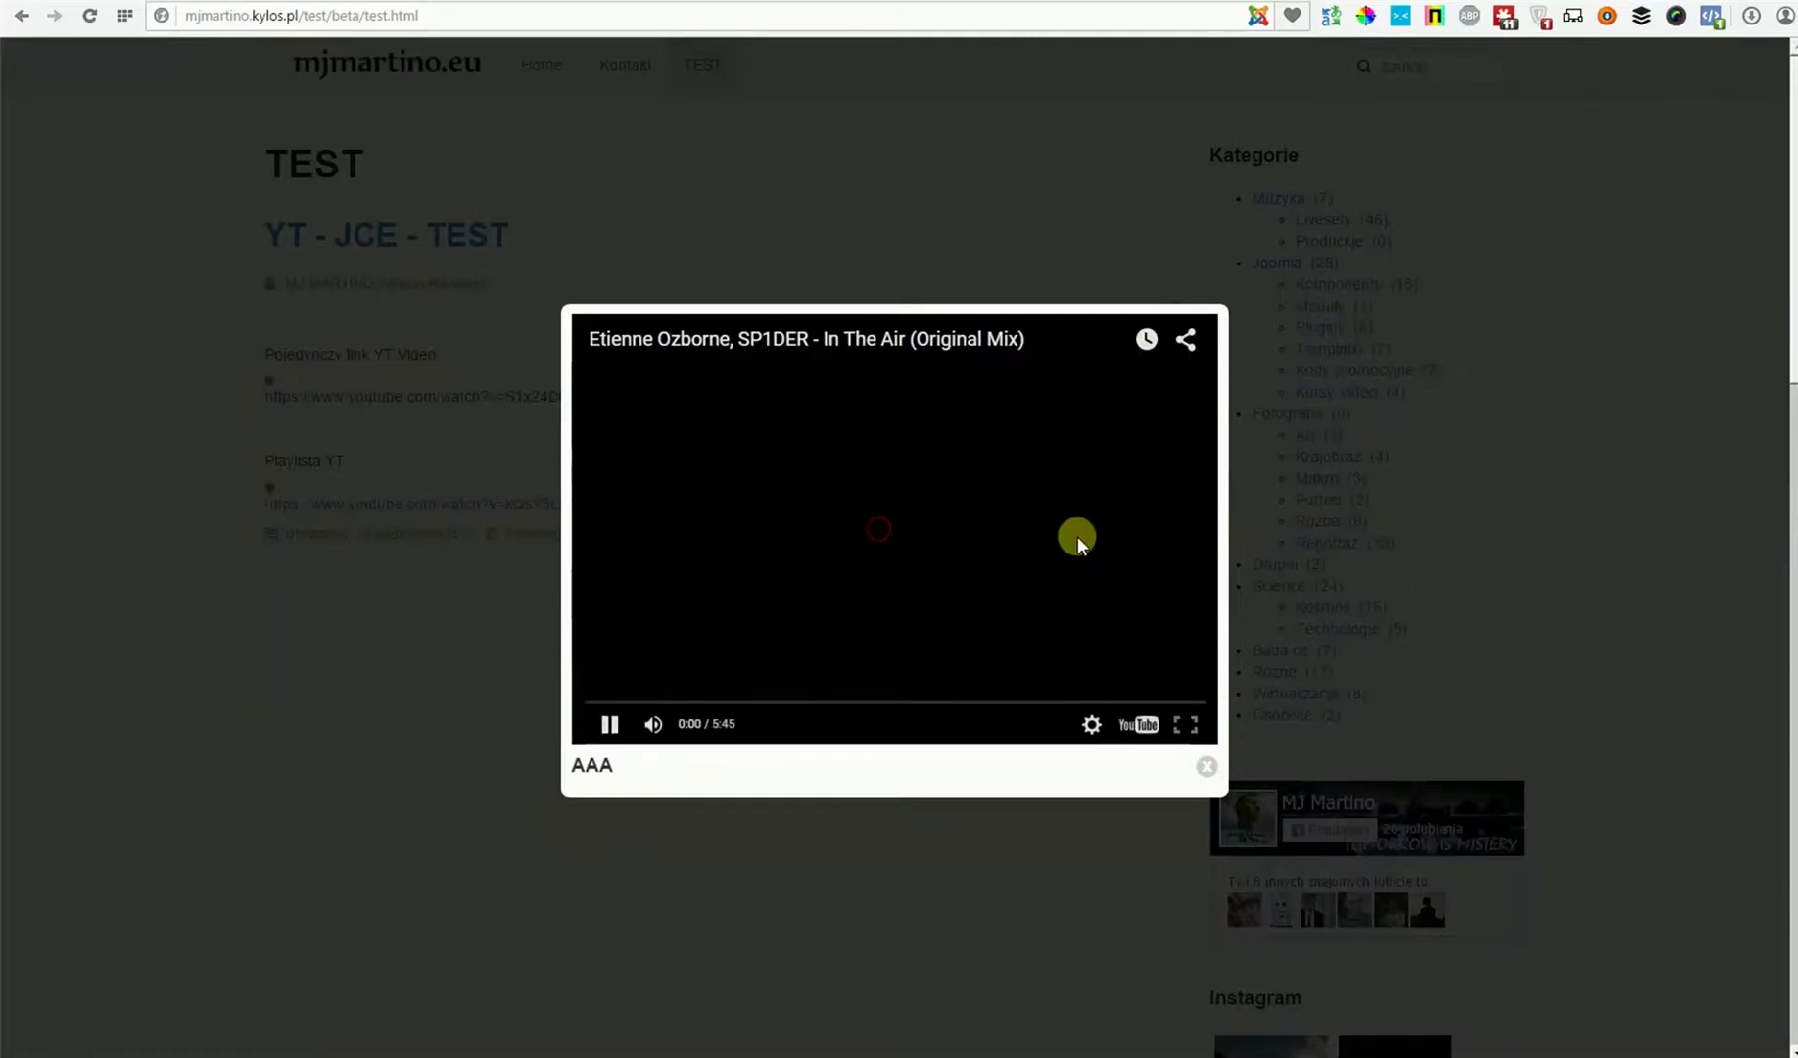
{"action": "left_click", "coordinate": [607, 724]}
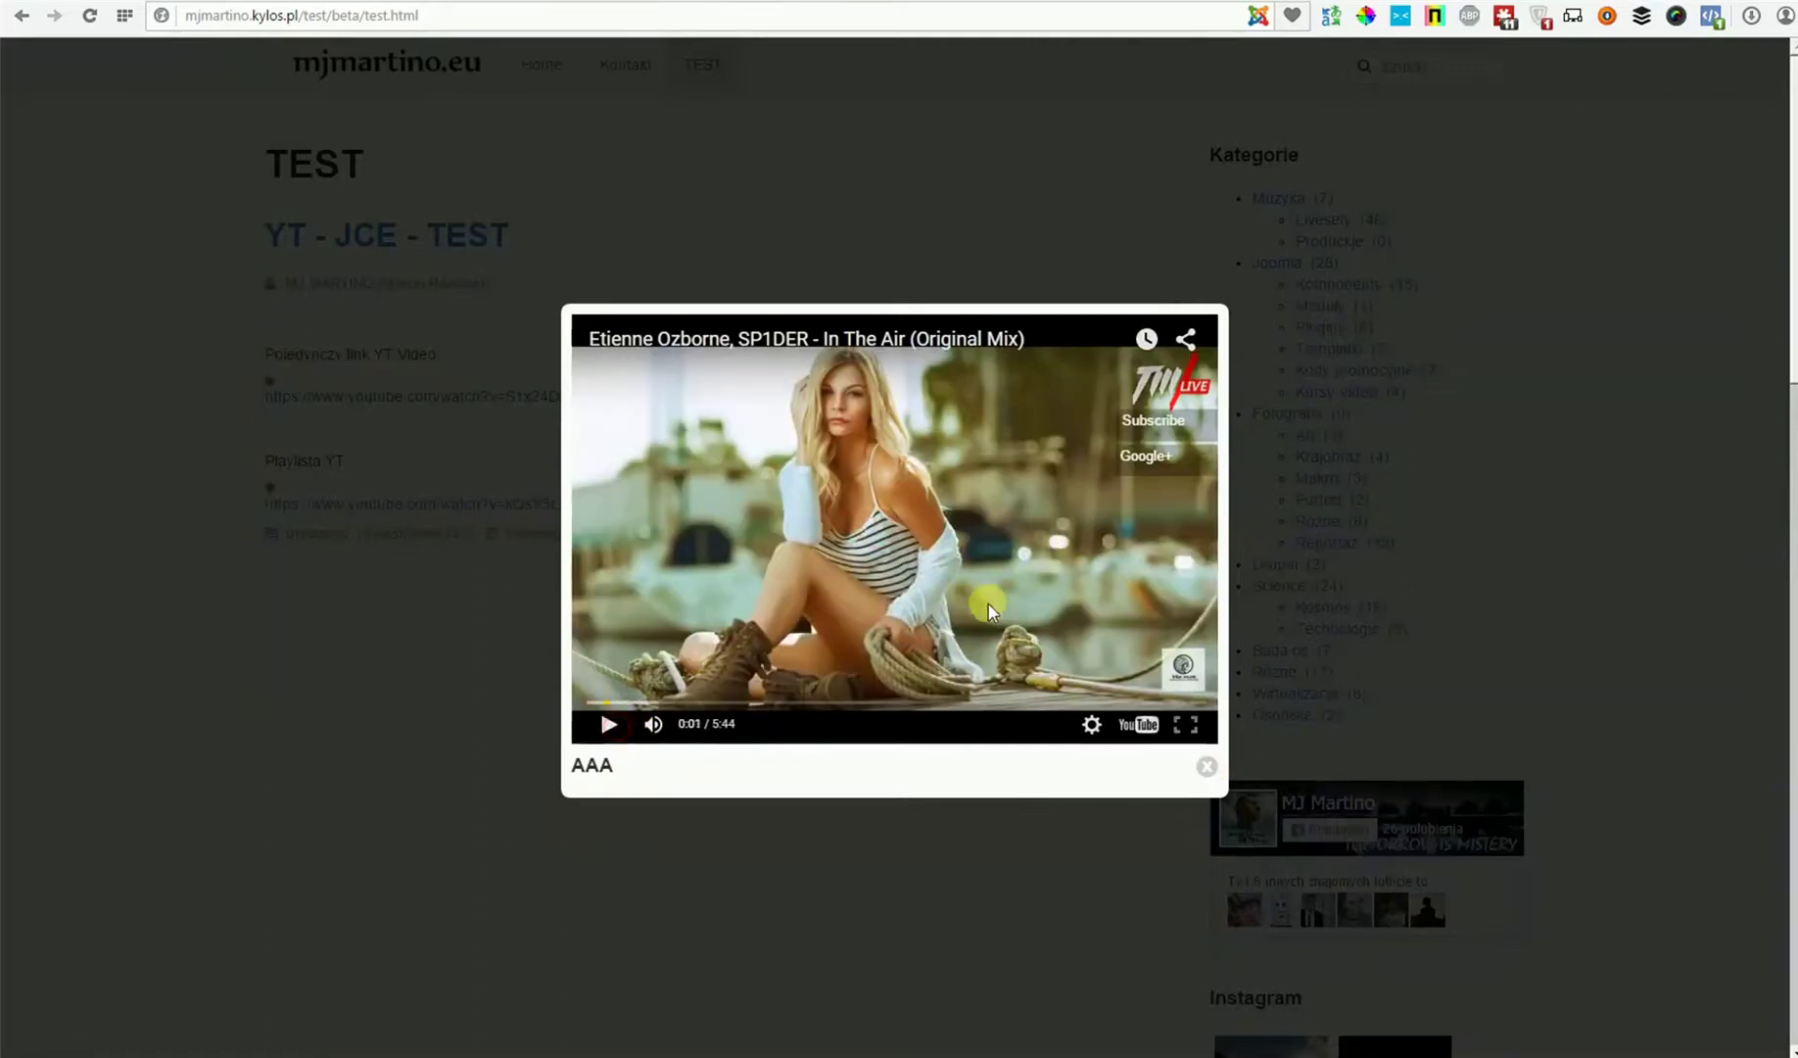
{"action": "left_click", "coordinate": [1207, 769]}
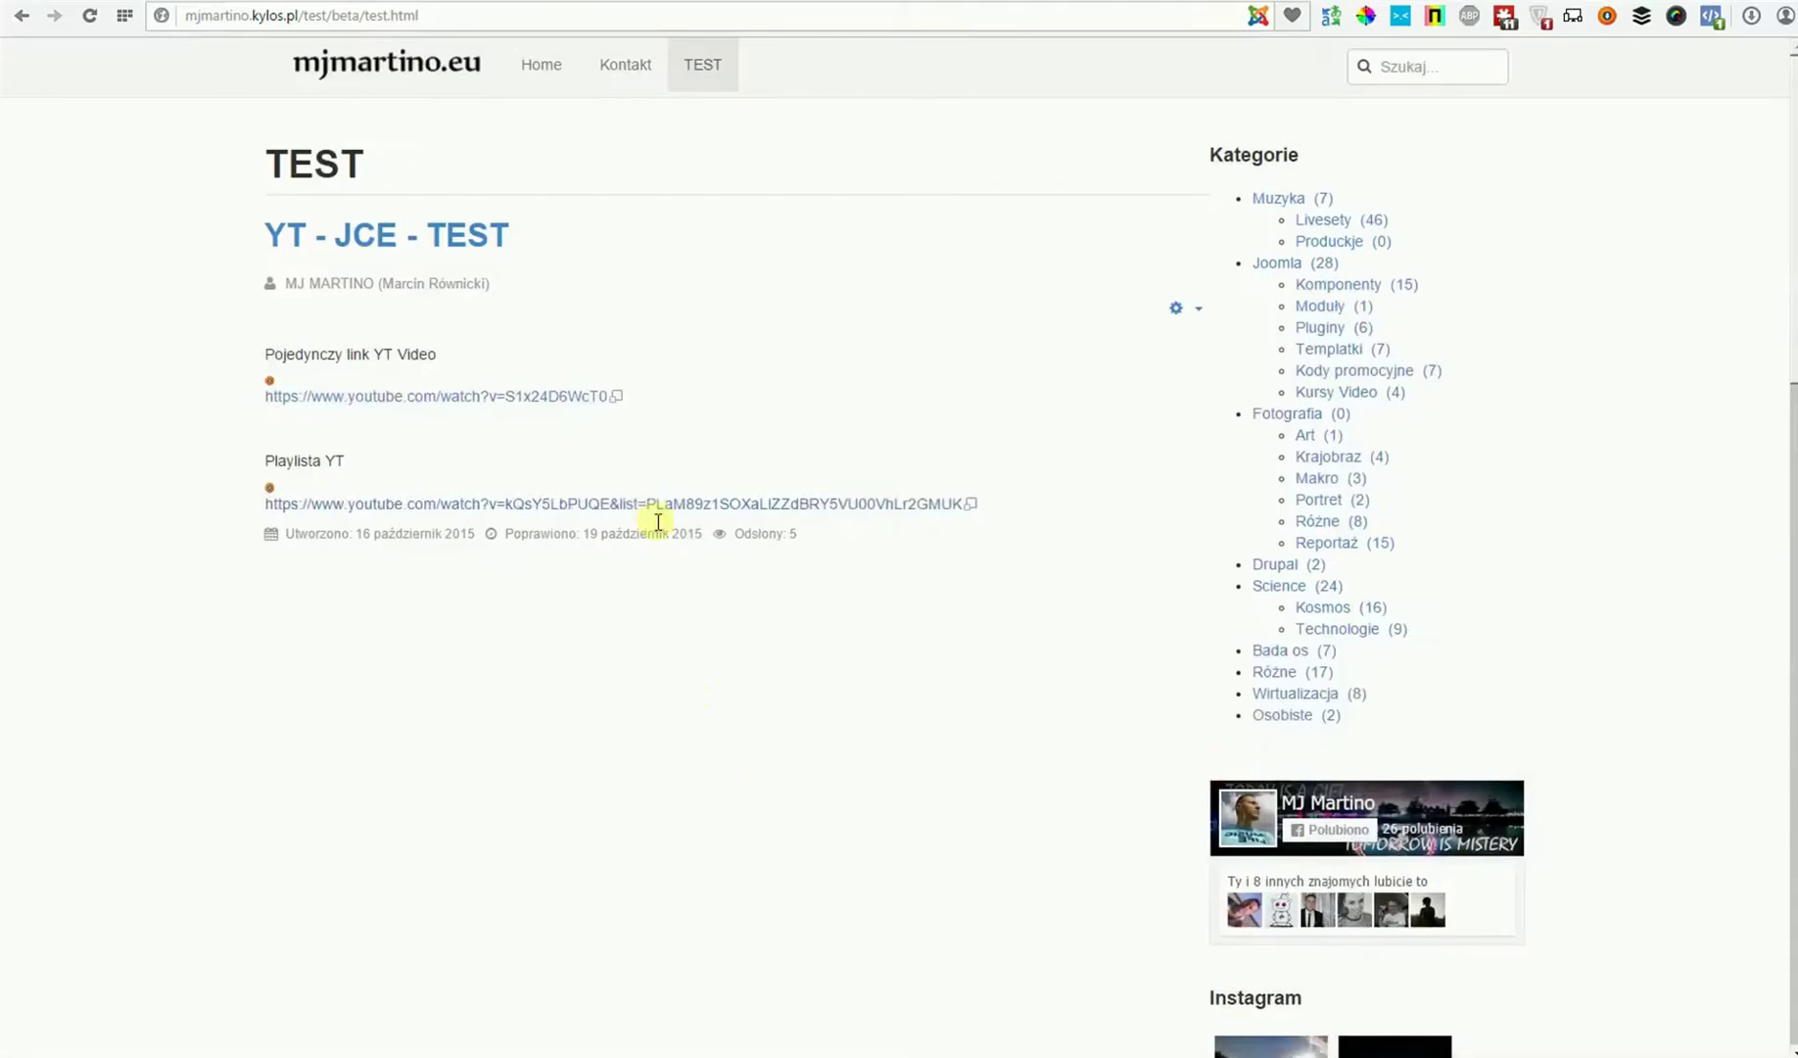
Test the popup of the Playlista YT link by viewing its list of videos, leaving the popup closed.
{"action": "left_click", "coordinate": [641, 501]}
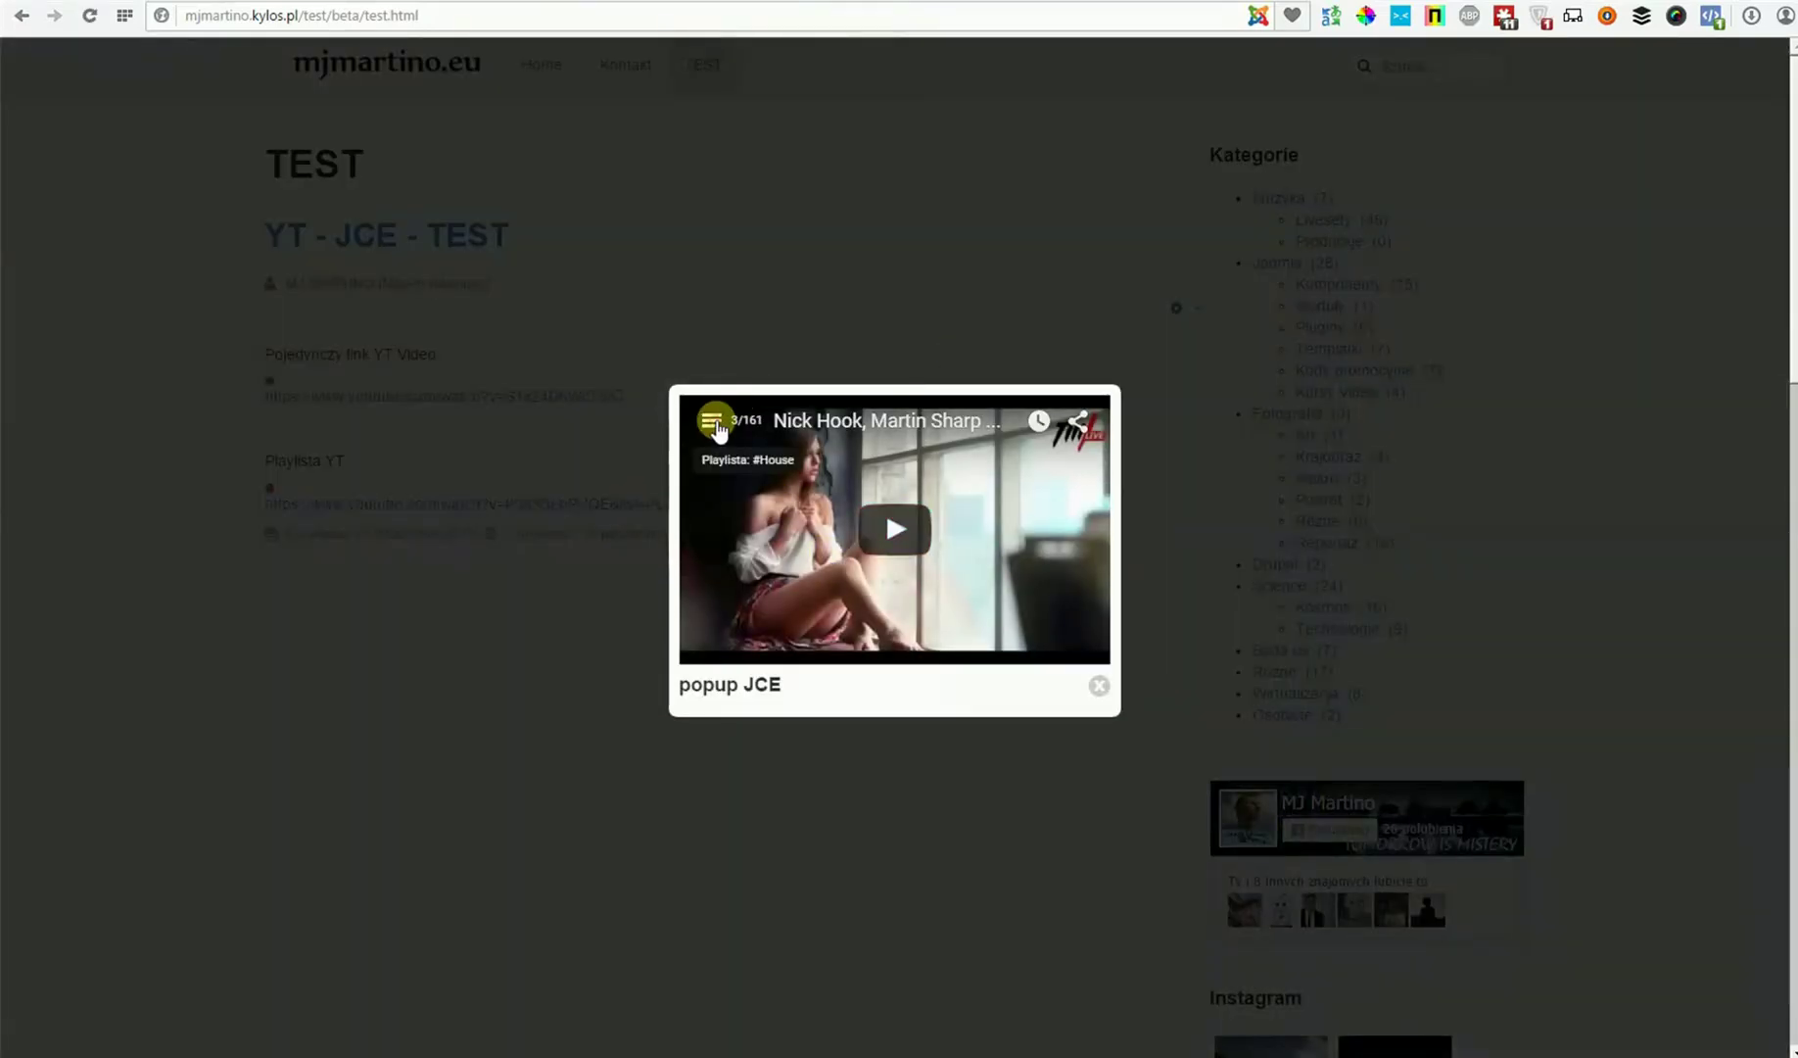
{"action": "left_click", "coordinate": [711, 420]}
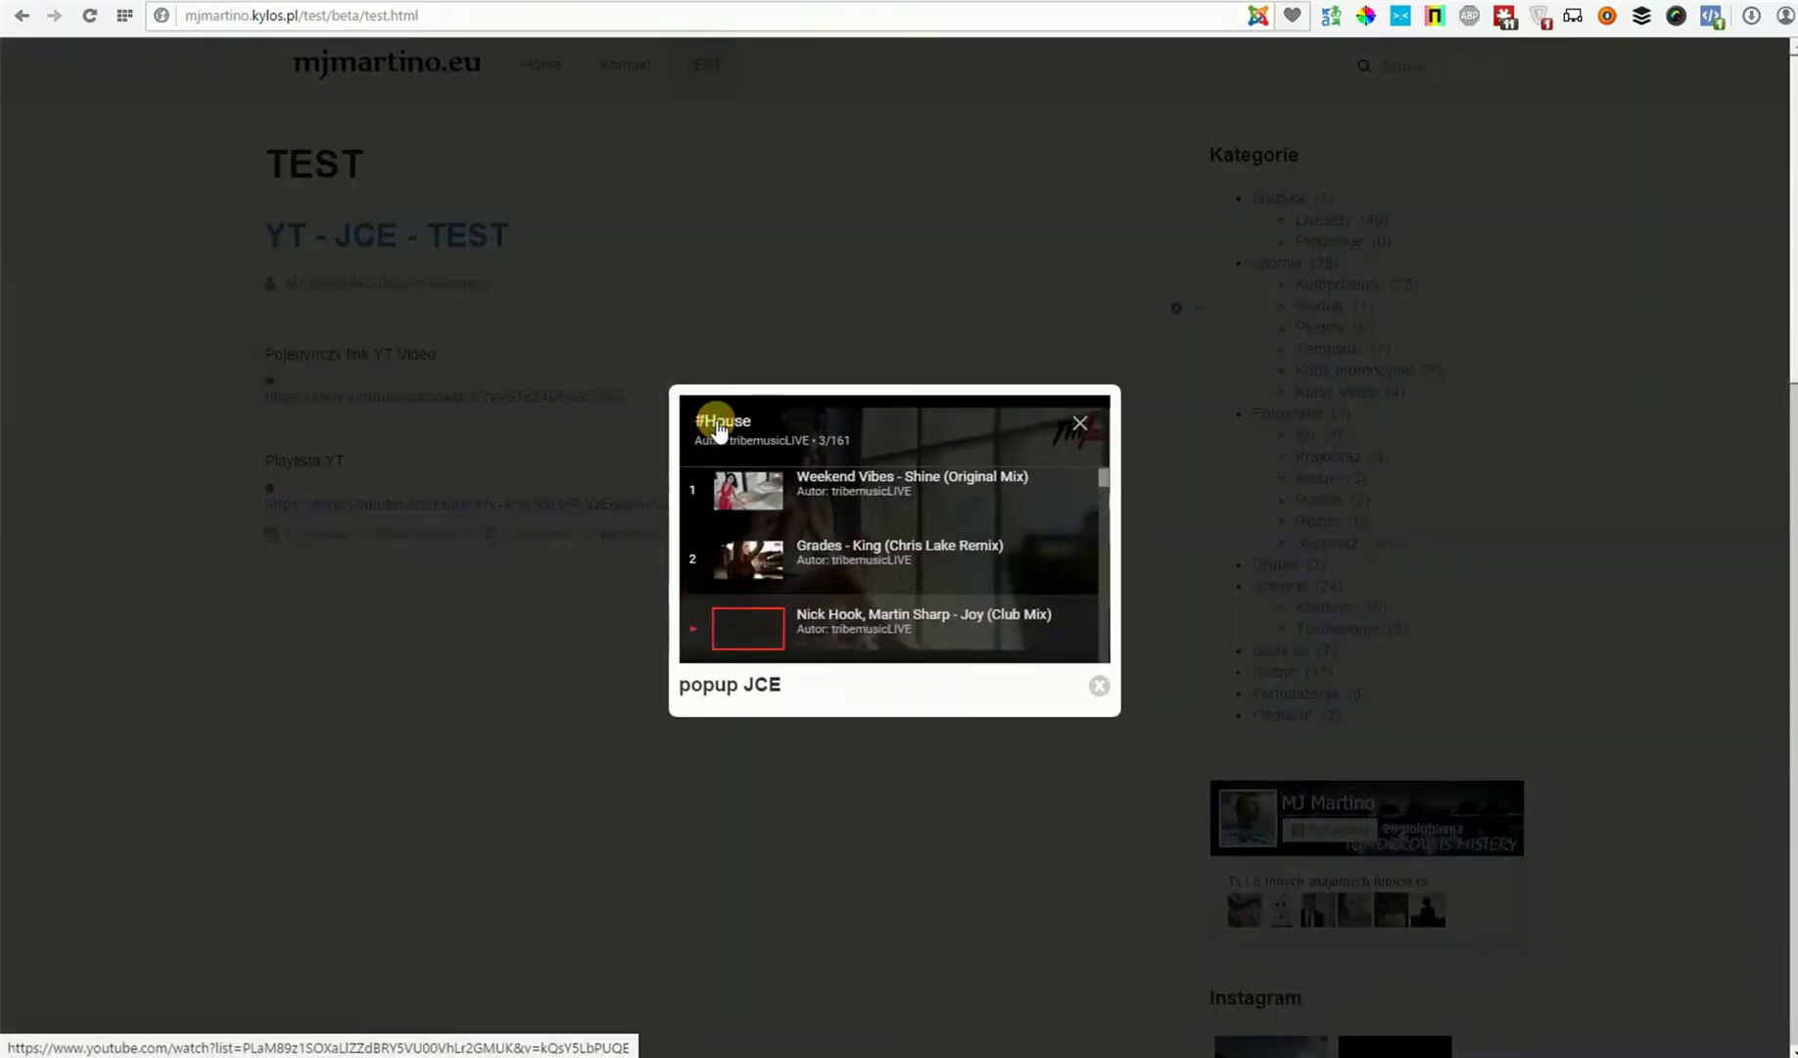
{"action": "left_click", "coordinate": [1081, 423]}
{"action": "left_click", "coordinate": [1100, 687]}
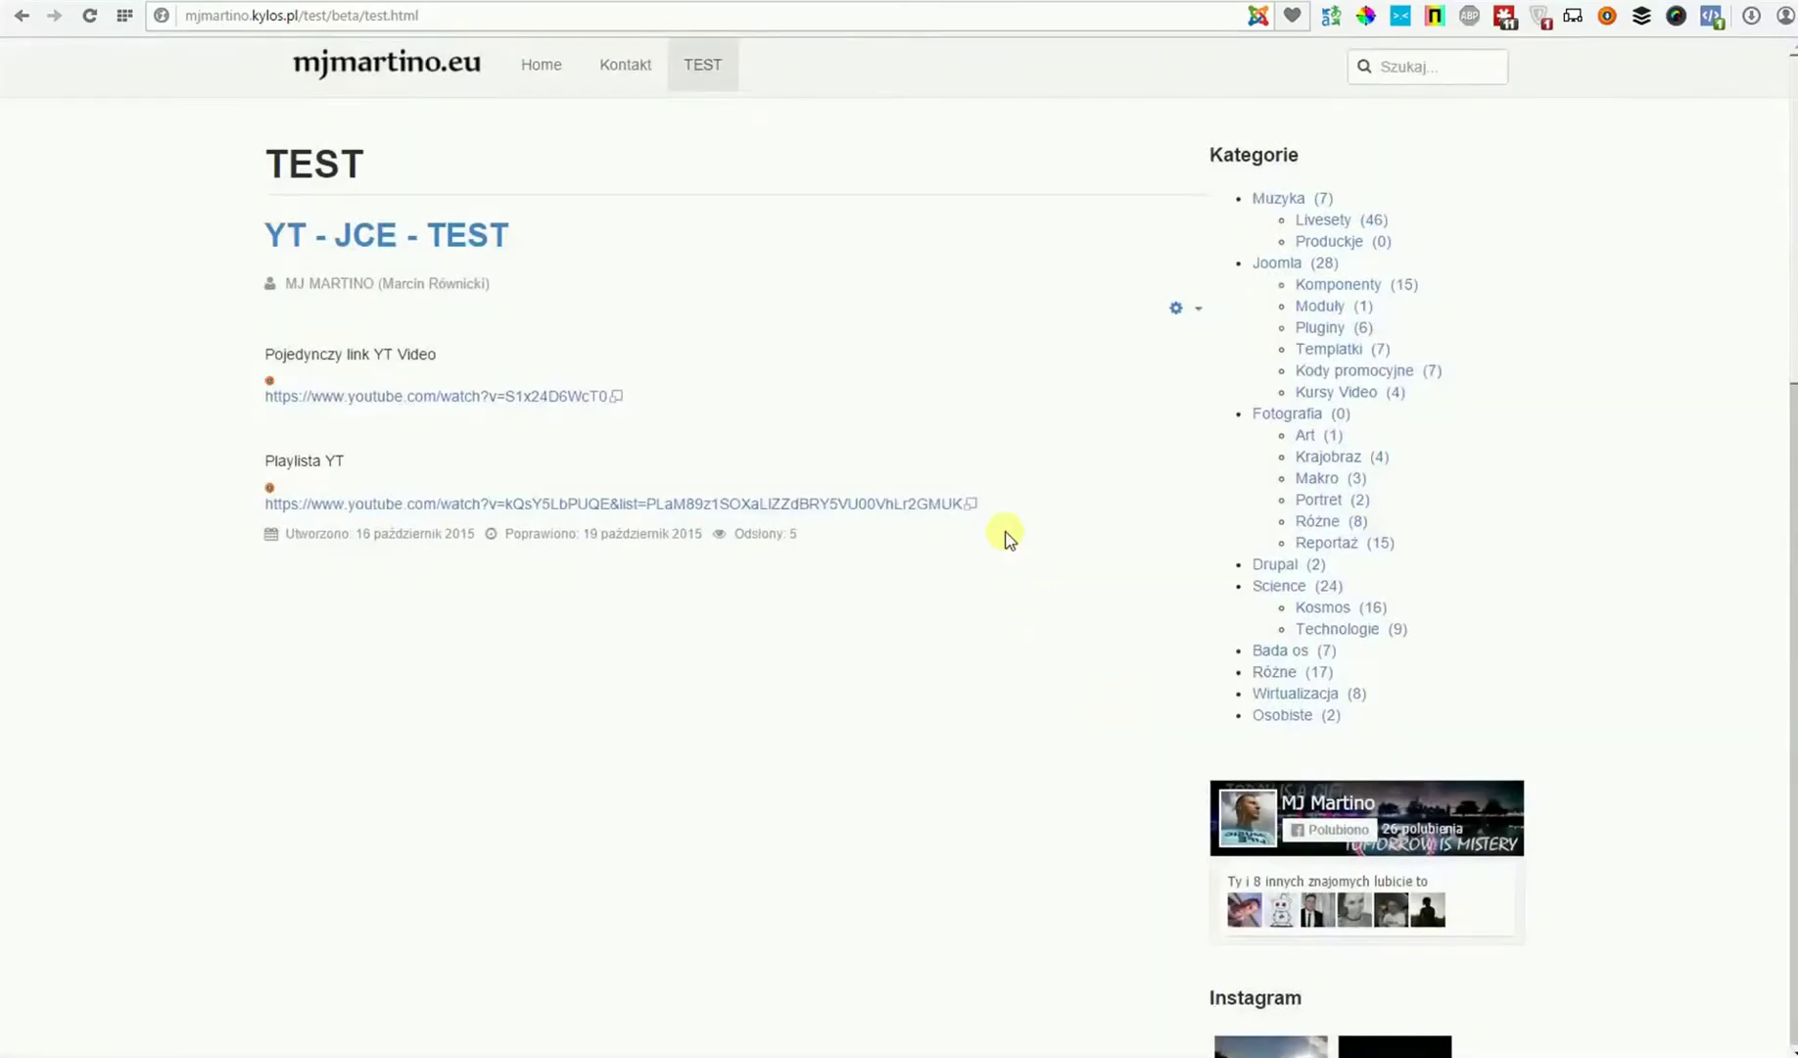